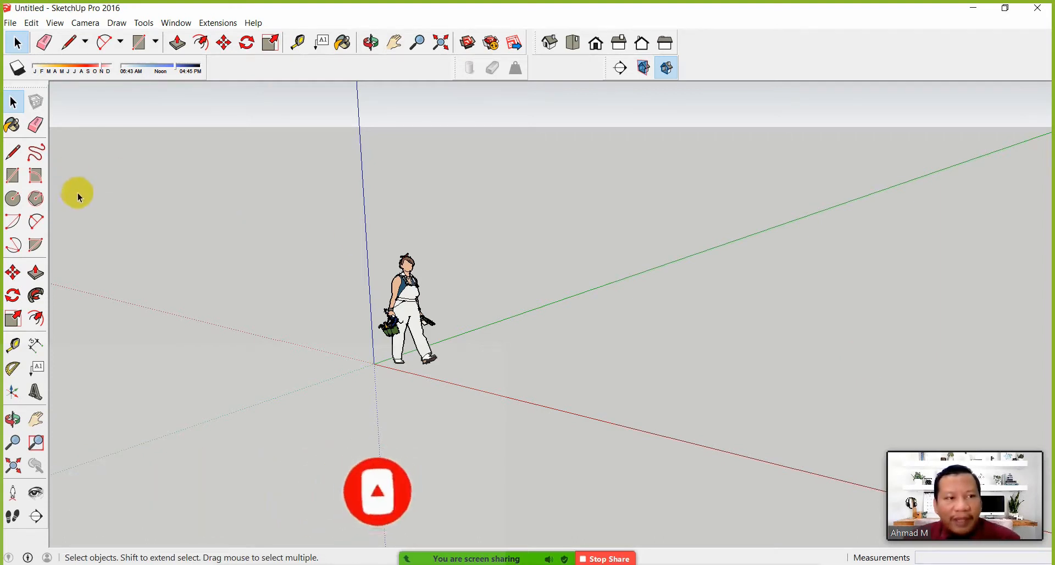
# Draw a 3 m by 5 m rectangle on the ground beside the scale figure
pyautogui.click(14, 179)
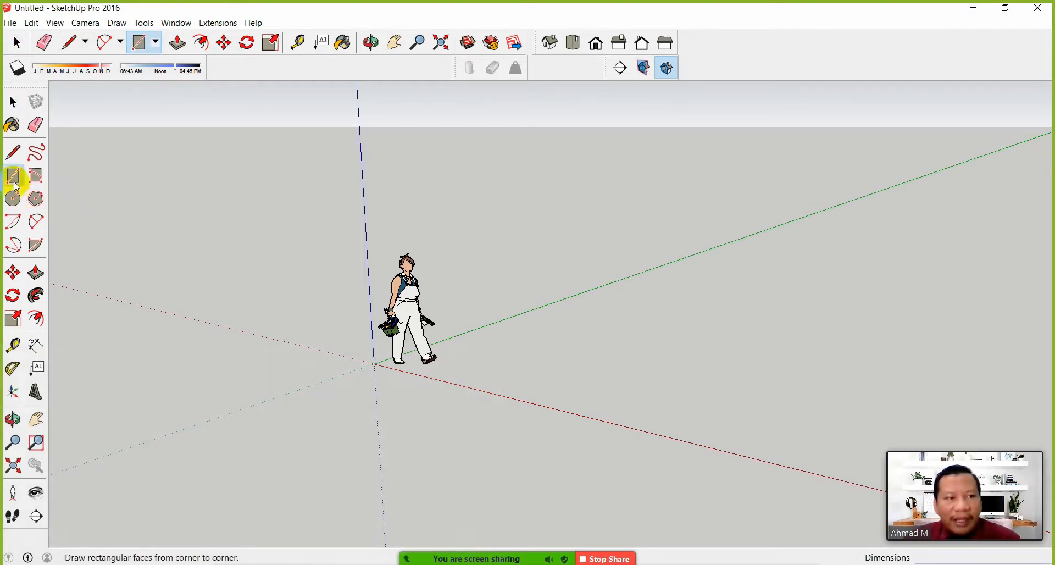
pyautogui.click(609, 350)
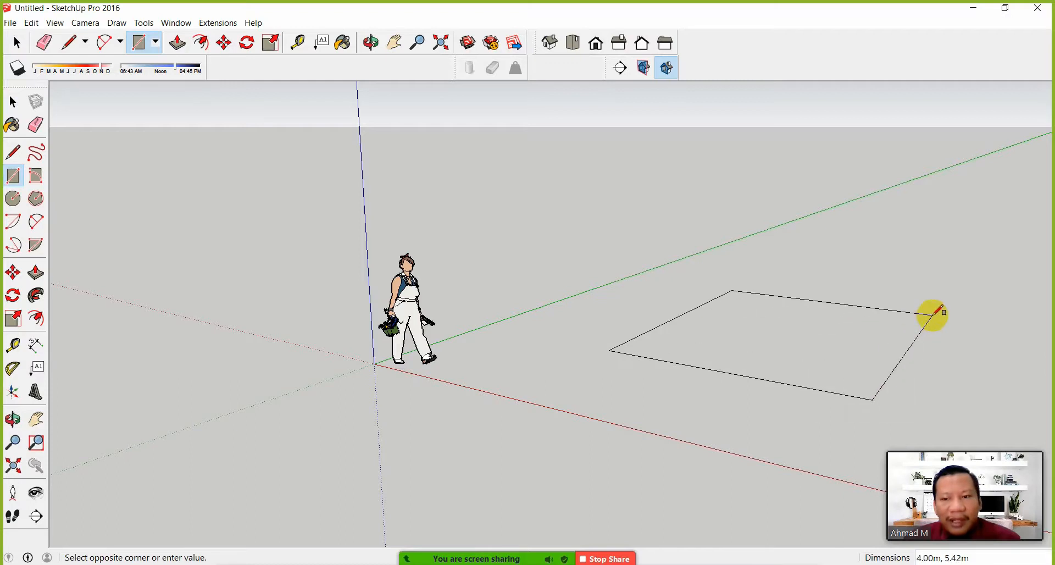
pyautogui.write('3')
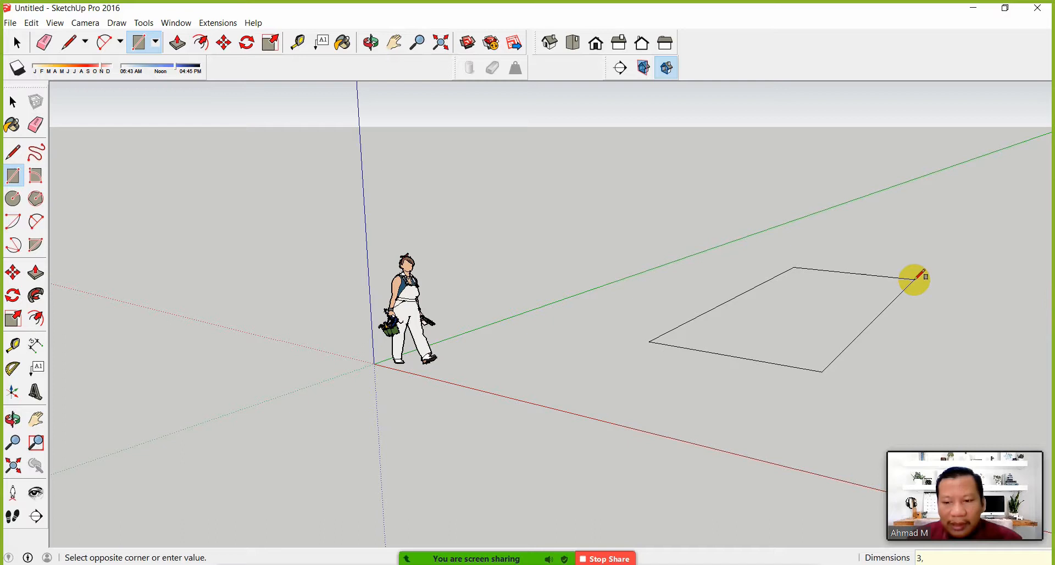
pyautogui.write(',5')
pyautogui.press('Return')
# Offset the rectangle's edges outward by 0.3 m to form a border around it
pyautogui.moveTo(913, 279); pyautogui.dragTo(588, 117, button='middle')
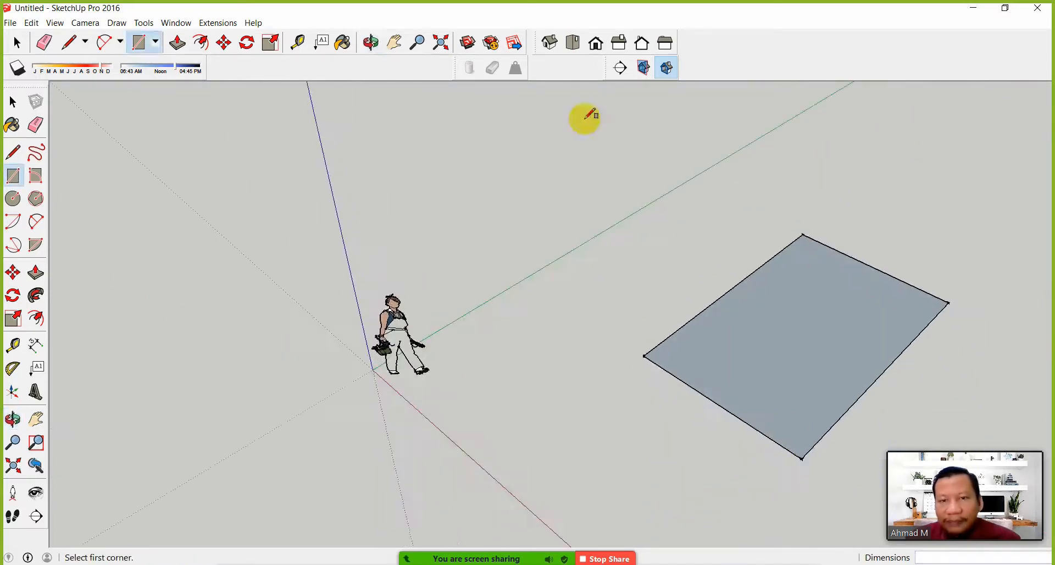
pyautogui.click(572, 42)
pyautogui.keyDown('shift'); pyautogui.moveTo(653, 232); pyautogui.dragTo(481, 306, button='middle'); pyautogui.keyUp('shift')
pyautogui.scroll(5, 604, 287)
pyautogui.keyDown('shift'); pyautogui.moveTo(554, 311); pyautogui.dragTo(541, 306, button='middle'); pyautogui.keyUp('shift')
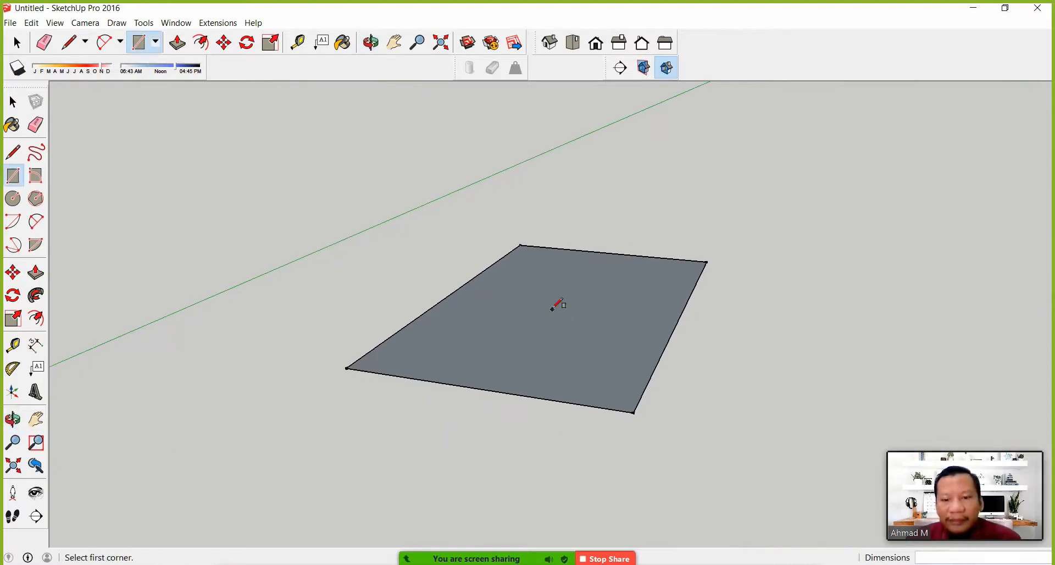
pyautogui.moveTo(1006, 445); pyautogui.dragTo(989, 414)
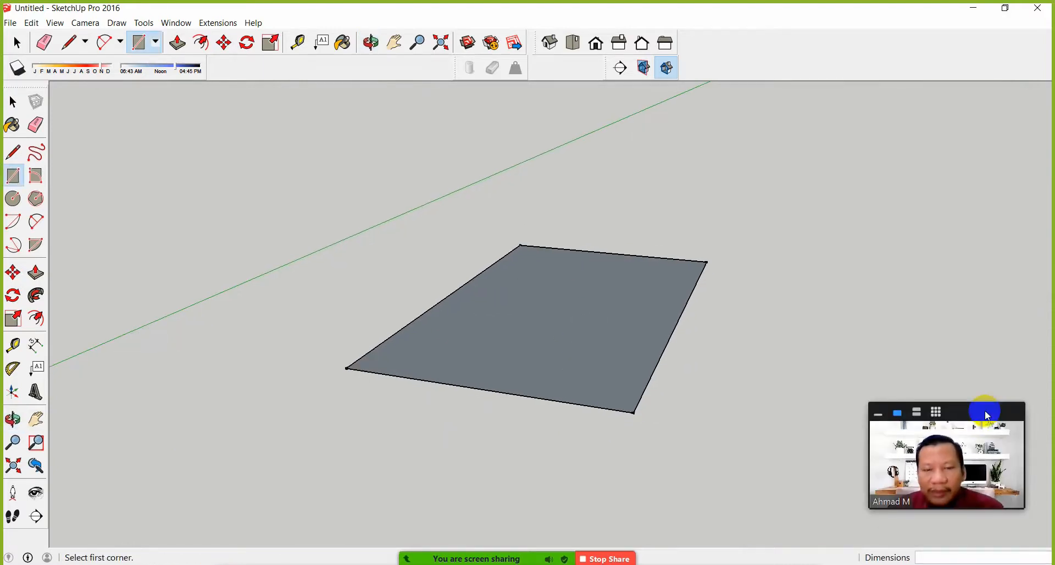
pyautogui.click(204, 44)
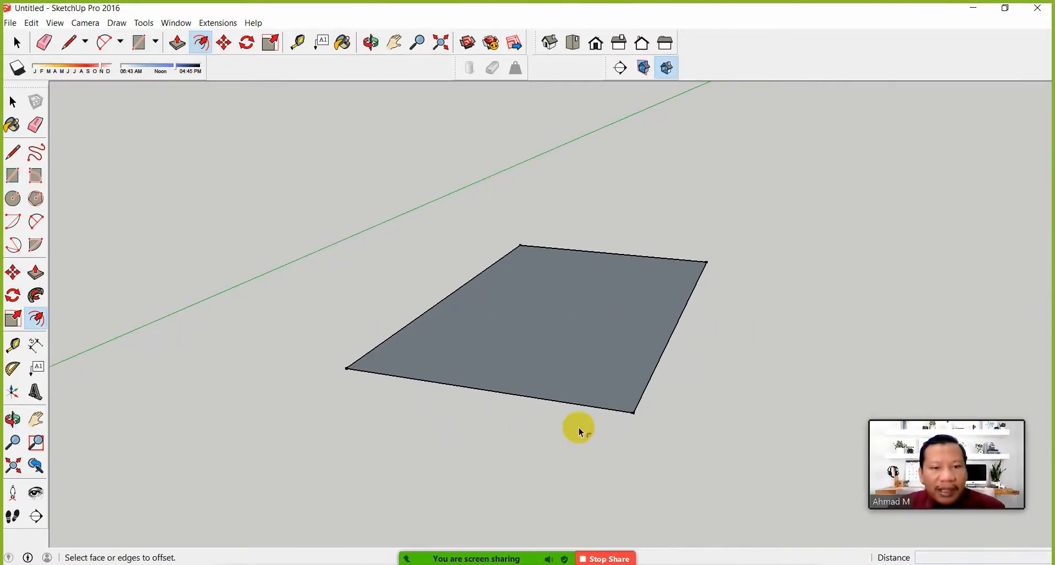
pyautogui.click(505, 393)
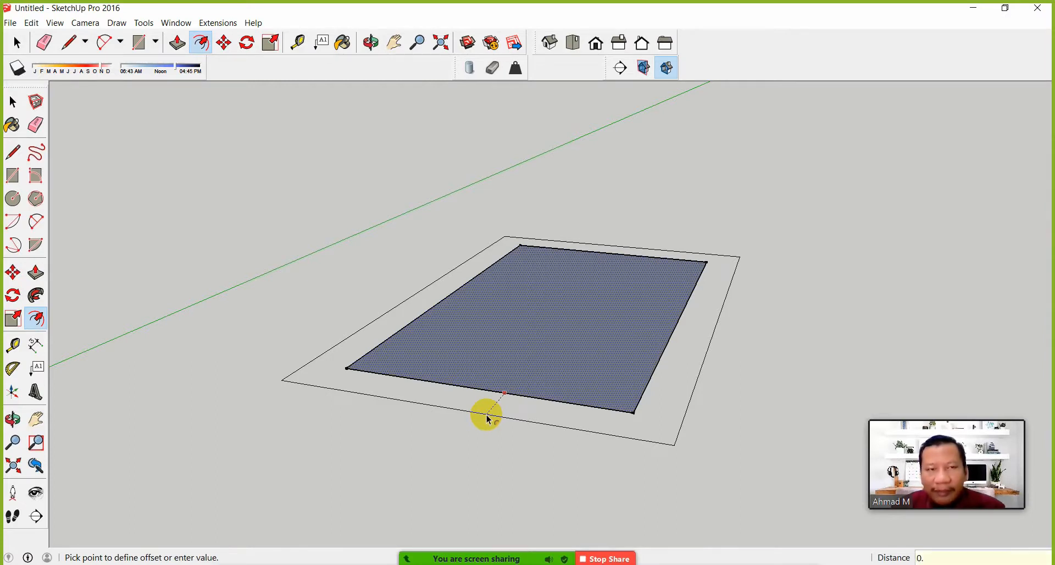
pyautogui.press('Return')
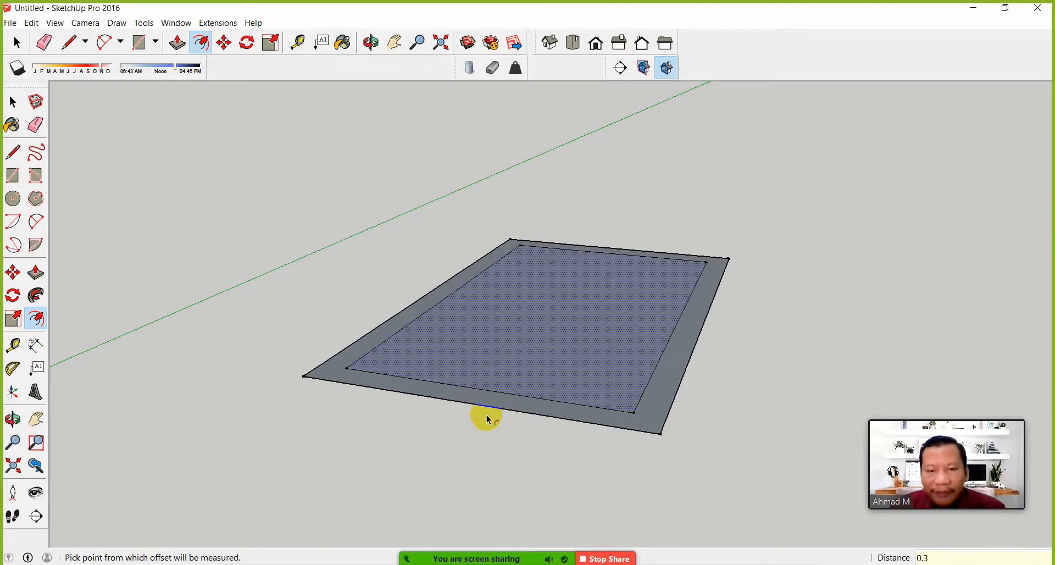
pyautogui.moveTo(501, 412); pyautogui.dragTo(594, 318, button='middle')
pyautogui.press('f')
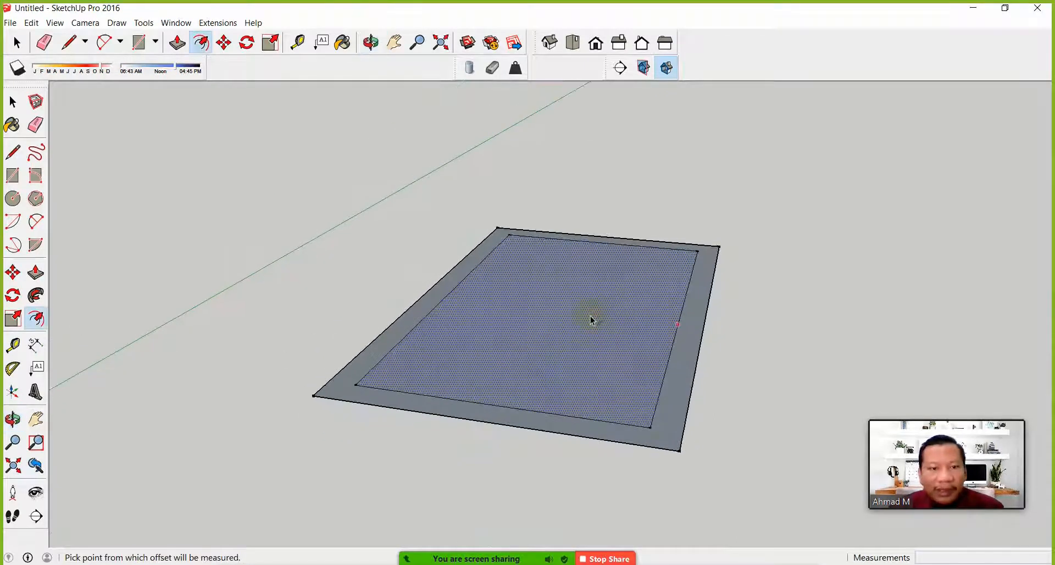
pyautogui.press('Escape')
pyautogui.click(13, 102)
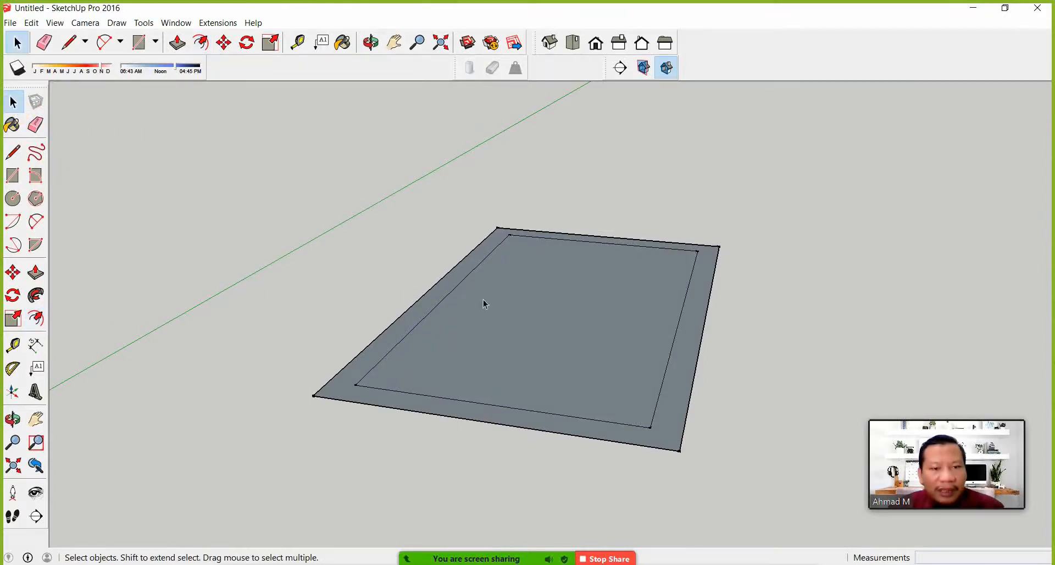
# Push the inner rectangle down 1 m with Push/Pull to form a basin
pyautogui.click(36, 272)
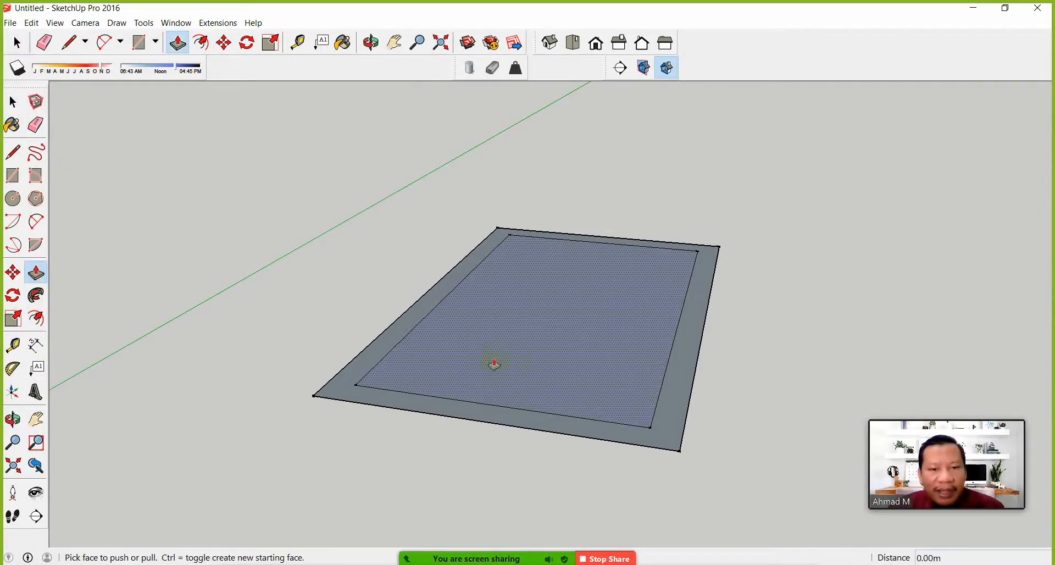
pyautogui.moveTo(568, 332); pyautogui.dragTo(557, 384)
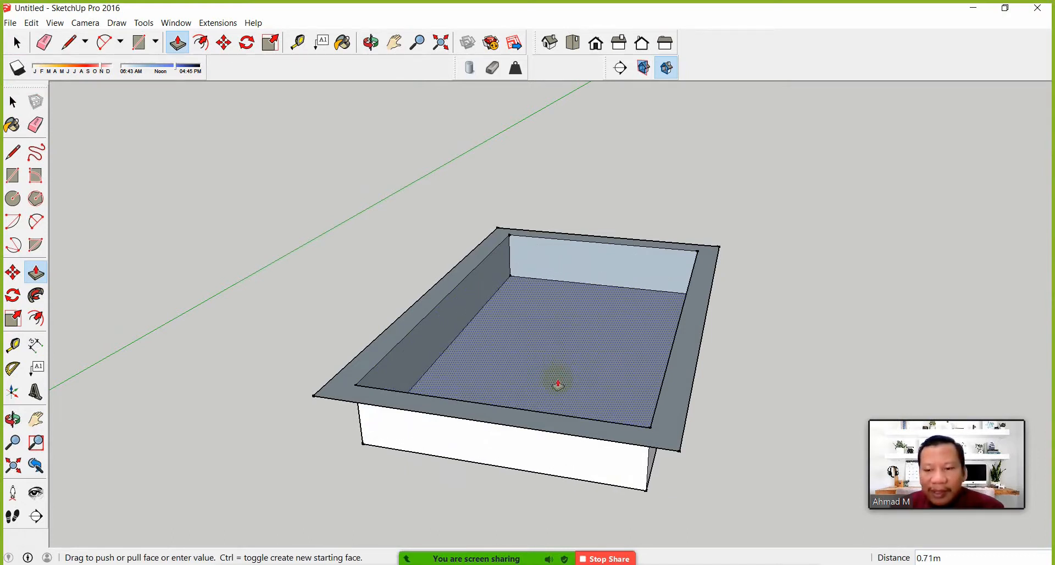
pyautogui.press('Return')
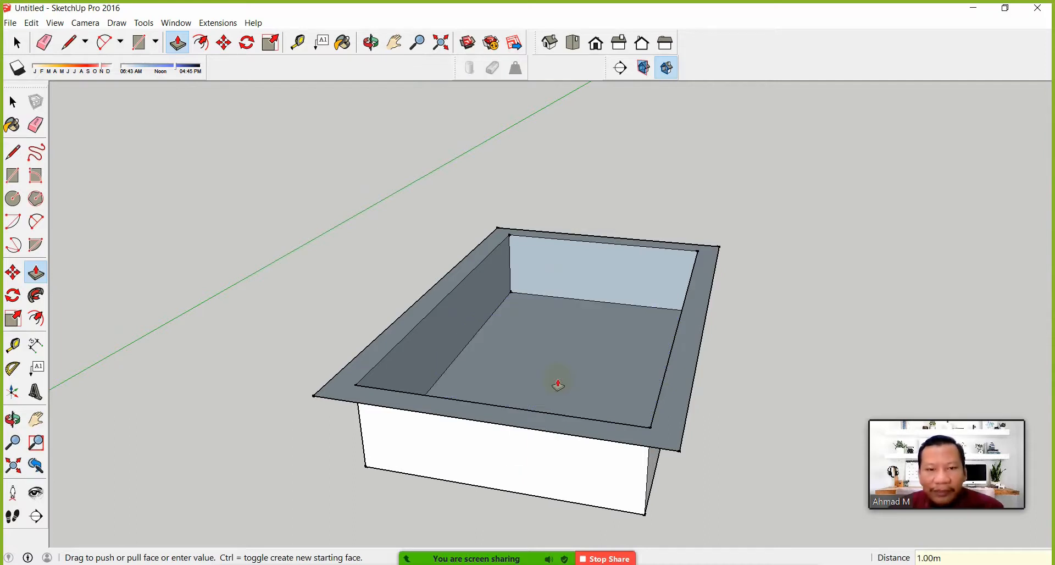
# Pull the border face around the basin up 0.10 m to form a raised rim
pyautogui.moveTo(615, 402); pyautogui.dragTo(546, 393, button='middle')
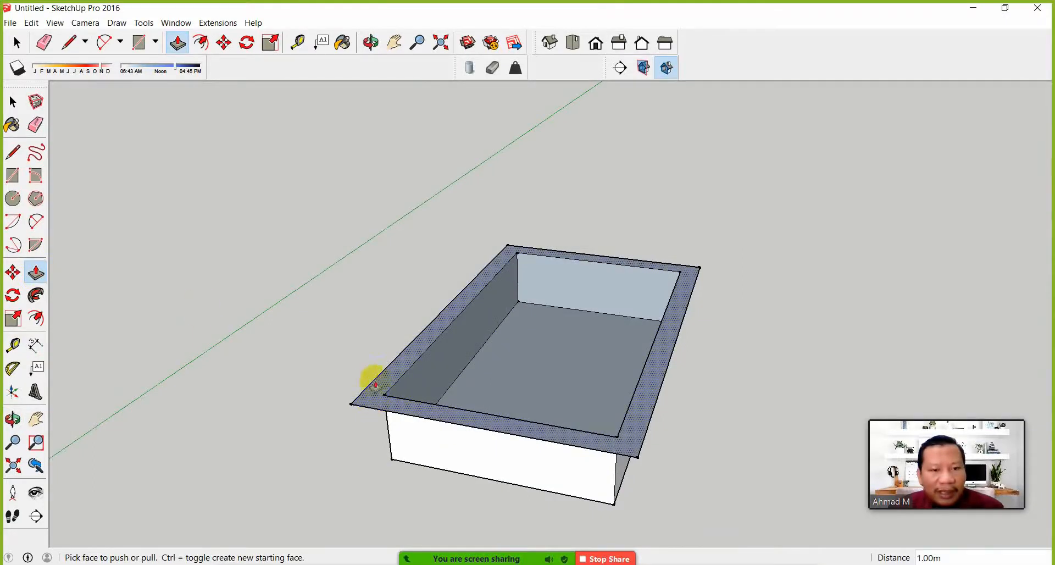
pyautogui.click(374, 410)
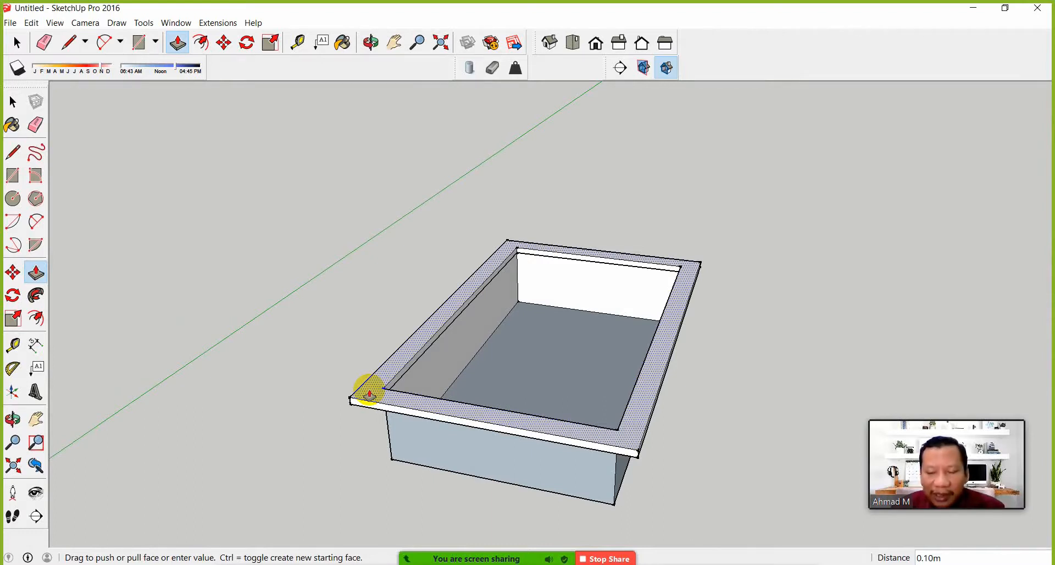
pyautogui.press('Return')
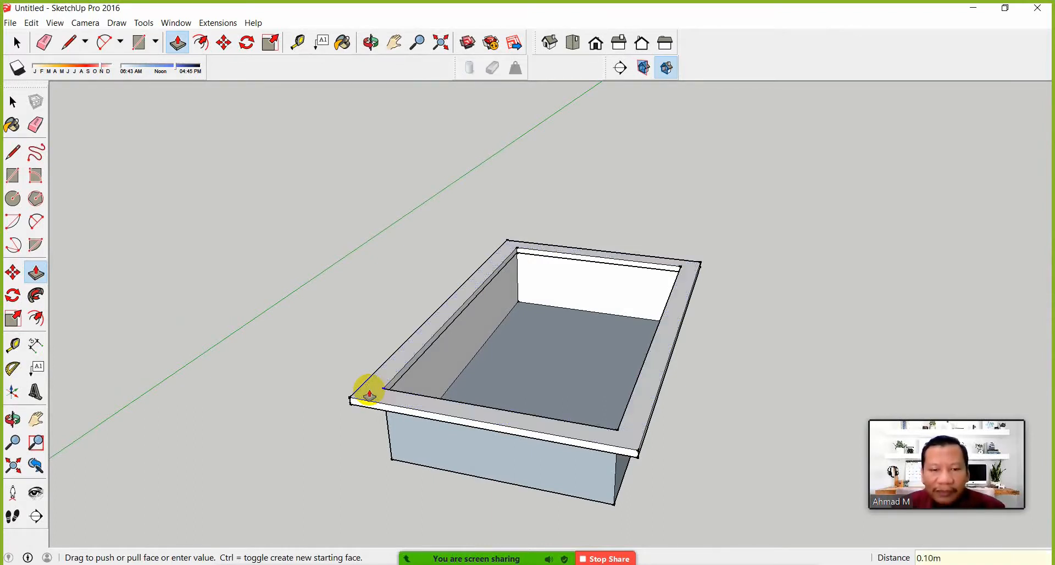
# Place a Tape Measure guide 3 m outward from the long side of the rim farthest from the scale figure
pyautogui.moveTo(407, 358)
pyautogui.mouseDown(button='middle')
pyautogui.moveTo(723, 511)
pyautogui.moveTo(629, 428)
pyautogui.moveTo(596, 435)
pyautogui.moveTo(567, 405)
pyautogui.moveTo(443, 370)
pyautogui.moveTo(561, 454)
pyautogui.moveTo(572, 384)
pyautogui.moveTo(560, 349)
pyautogui.mouseUp(button='middle')
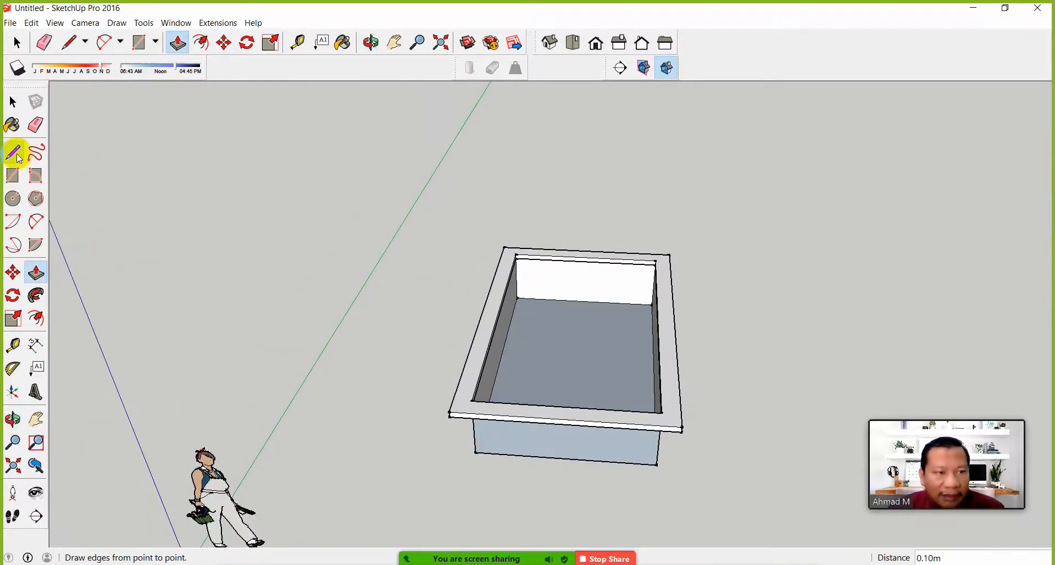
pyautogui.click(12, 345)
pyautogui.moveTo(559, 357); pyautogui.dragTo(627, 384, button='middle')
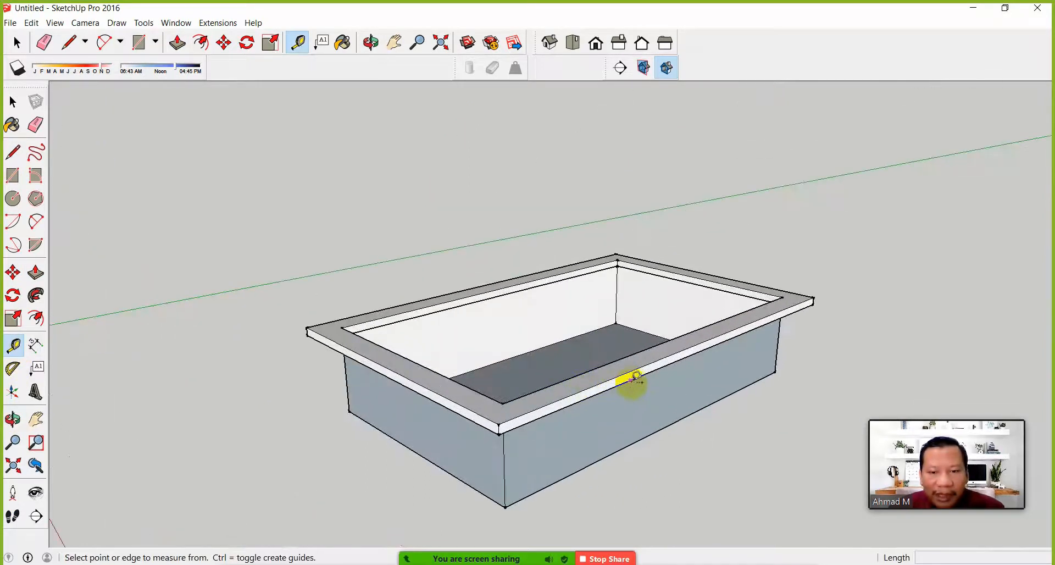
pyautogui.click(632, 379)
pyautogui.moveTo(707, 404); pyautogui.dragTo(880, 385, button='middle')
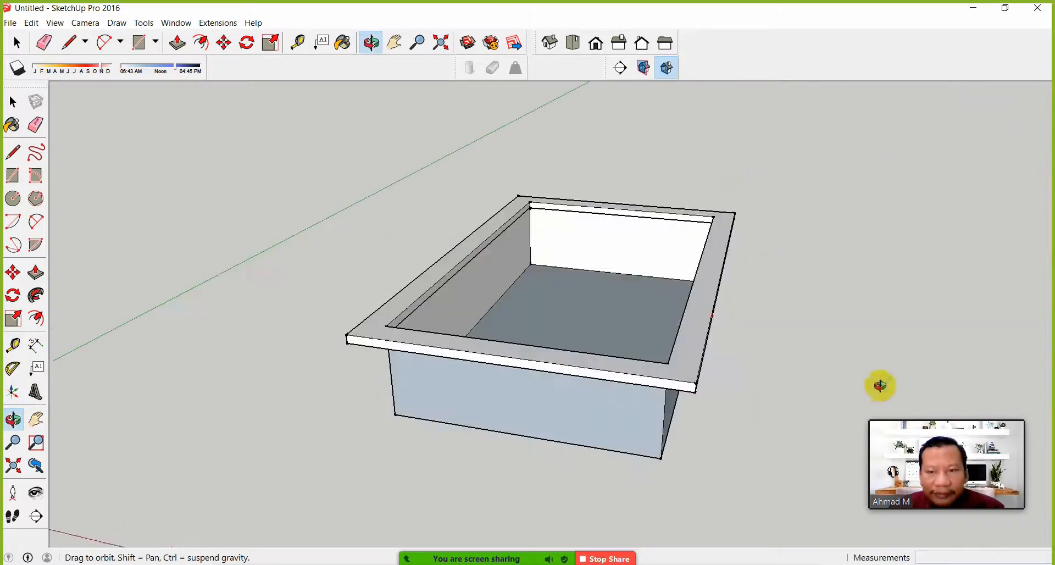
pyautogui.keyDown('shift'); pyautogui.moveTo(877, 316); pyautogui.dragTo(723, 343, button='middle'); pyautogui.keyUp('shift')
pyautogui.scroll(-2, 865, 364)
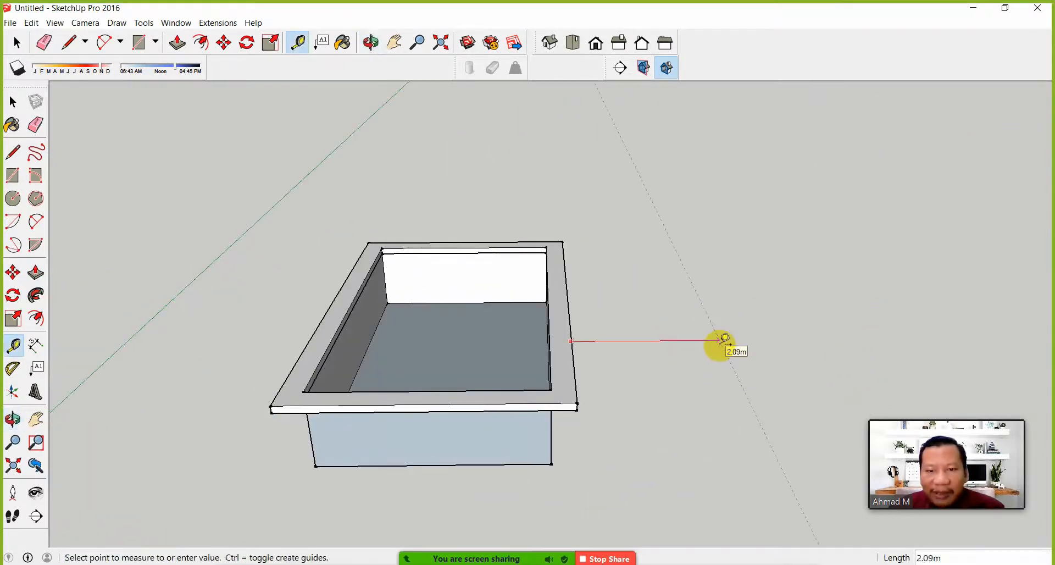
pyautogui.write('3')
pyautogui.press('Return')
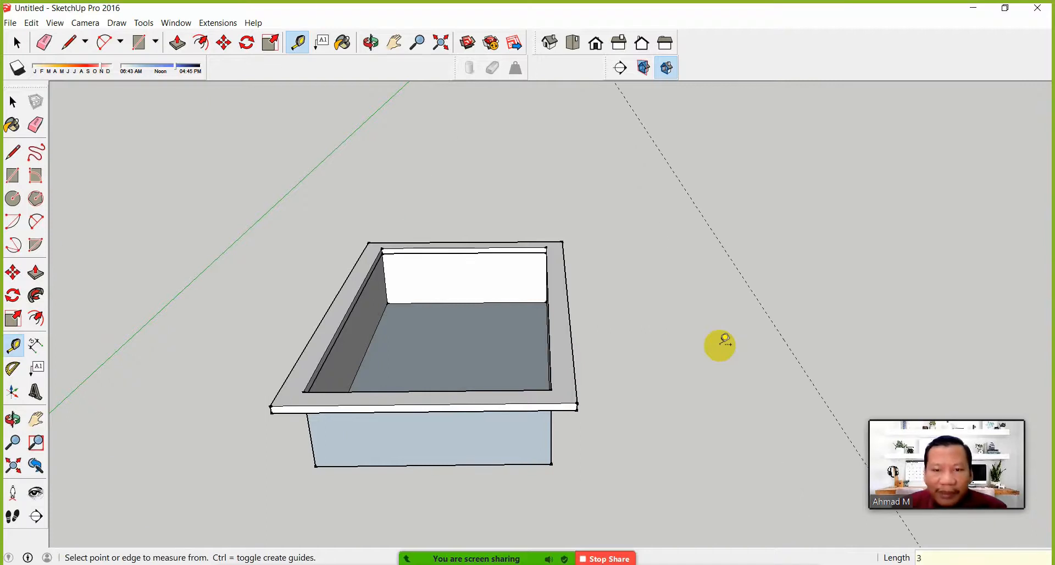
# Place a parallel guide outside the opposite long side of the rim, on the scale figure's side
pyautogui.moveTo(313, 360); pyautogui.dragTo(565, 329, button='middle')
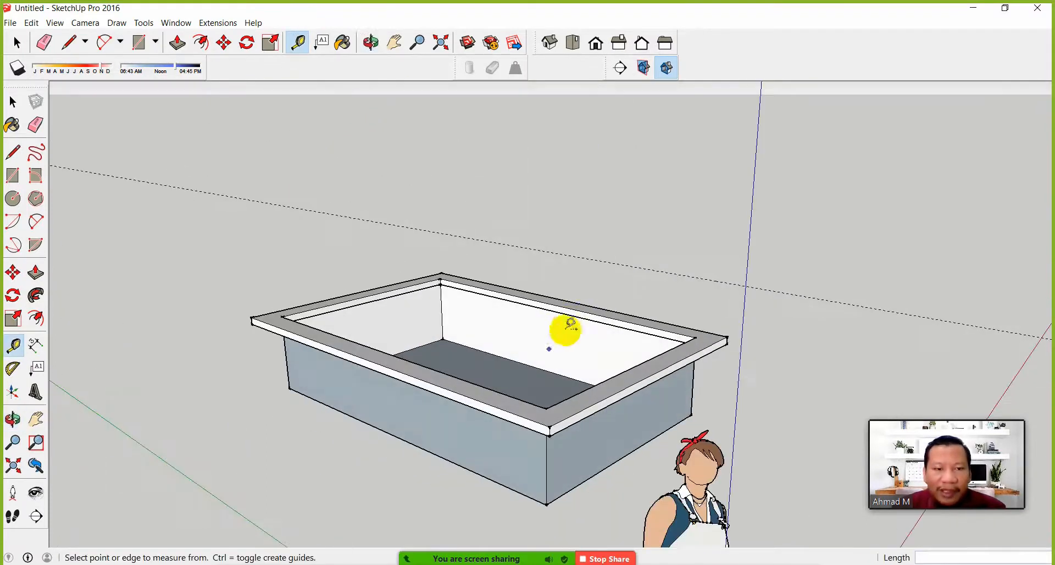
pyautogui.click(397, 378)
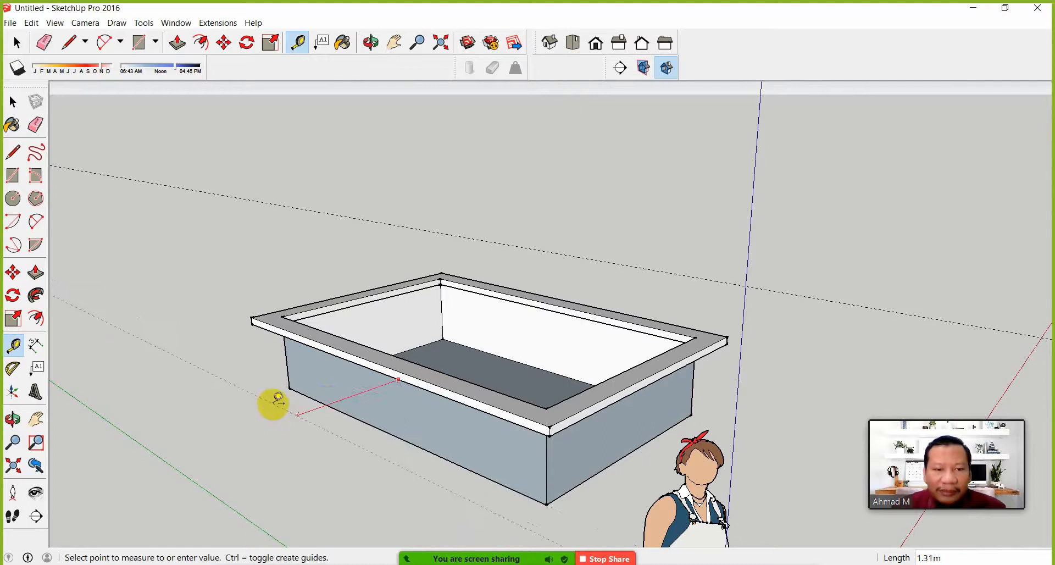
pyautogui.click(281, 402)
# Place a guide 4 m outward from the short side of the rim farthest from the scale figure
pyautogui.moveTo(269, 405); pyautogui.dragTo(427, 407, button='middle')
pyautogui.moveTo(425, 341)
pyautogui.mouseDown(button='middle')
pyautogui.moveTo(349, 284)
pyautogui.moveTo(280, 422)
pyautogui.moveTo(384, 418)
pyautogui.moveTo(396, 353)
pyautogui.moveTo(421, 343)
pyautogui.mouseUp(button='middle')
pyautogui.click(401, 333)
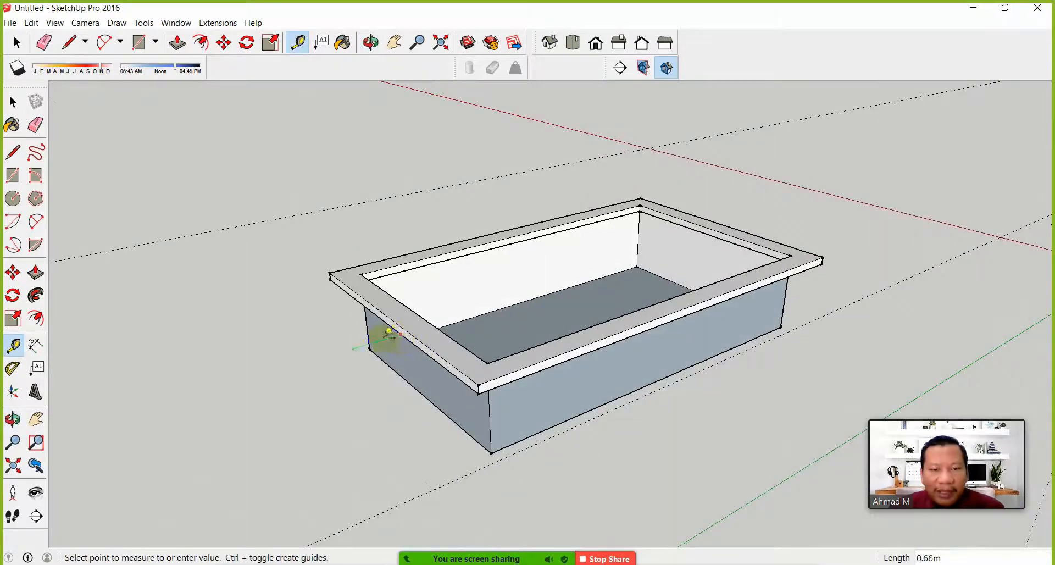
pyautogui.write('4')
pyautogui.press('Return')
# Place a guide 2 m outward from the short side of the rim nearest the scale figure
pyautogui.scroll(-5, 286, 373)
pyautogui.moveTo(341, 354); pyautogui.dragTo(479, 331, button='middle')
pyautogui.scroll(6, 477, 331)
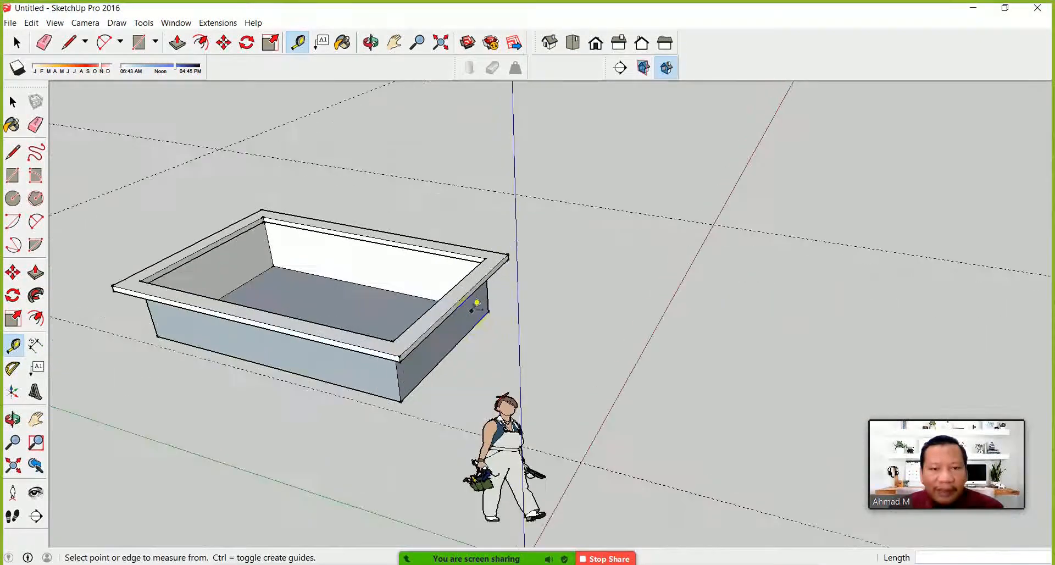
pyautogui.click(464, 298)
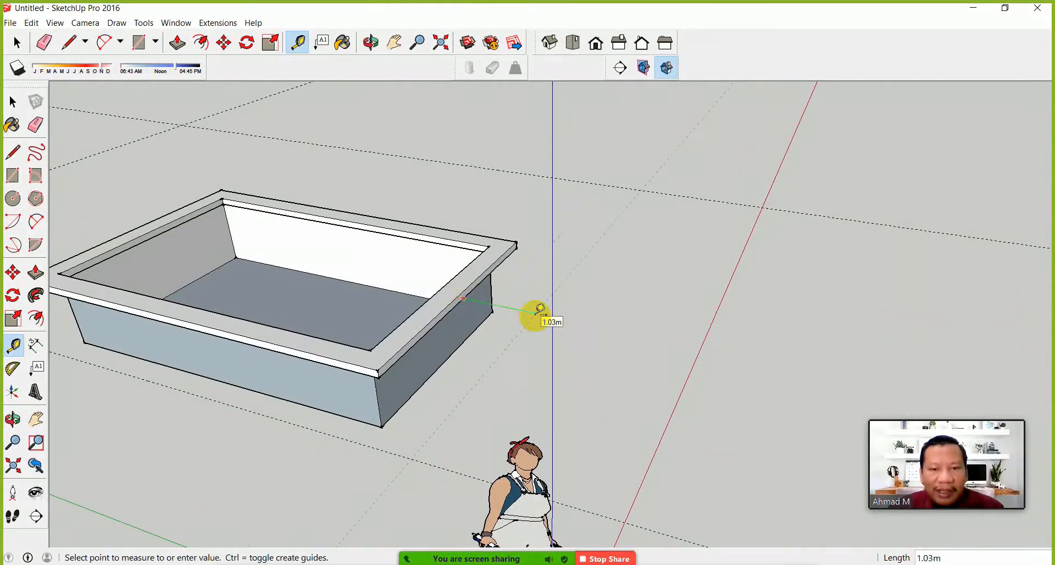
pyautogui.write('2')
pyautogui.press('Return')
# Draw a ground rectangle around the basin between diagonally opposite intersections of the four guides
pyautogui.scroll(-4, 535, 316)
pyautogui.moveTo(582, 247); pyautogui.dragTo(336, 316, button='middle')
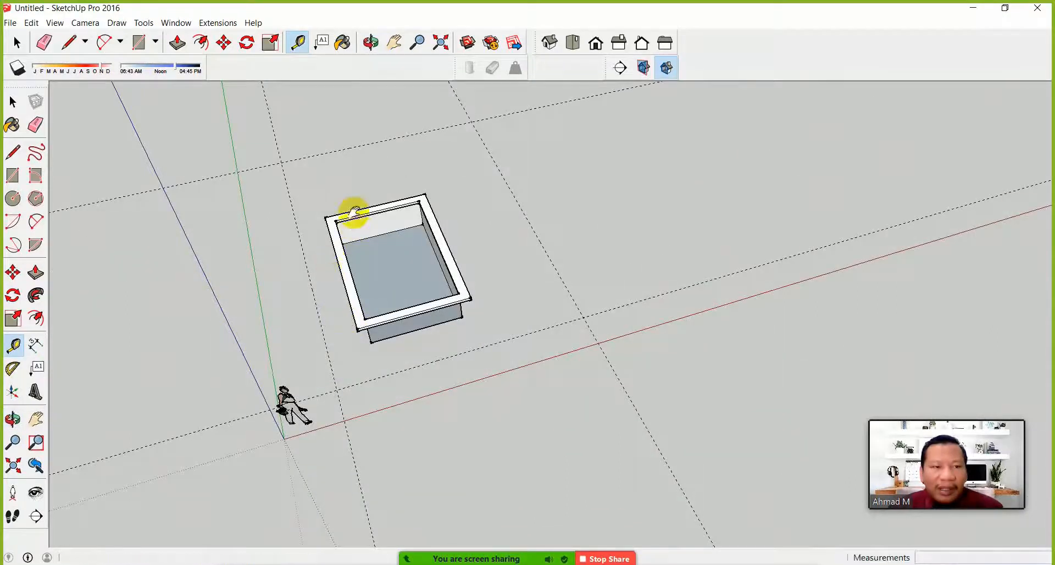
pyautogui.click(13, 152)
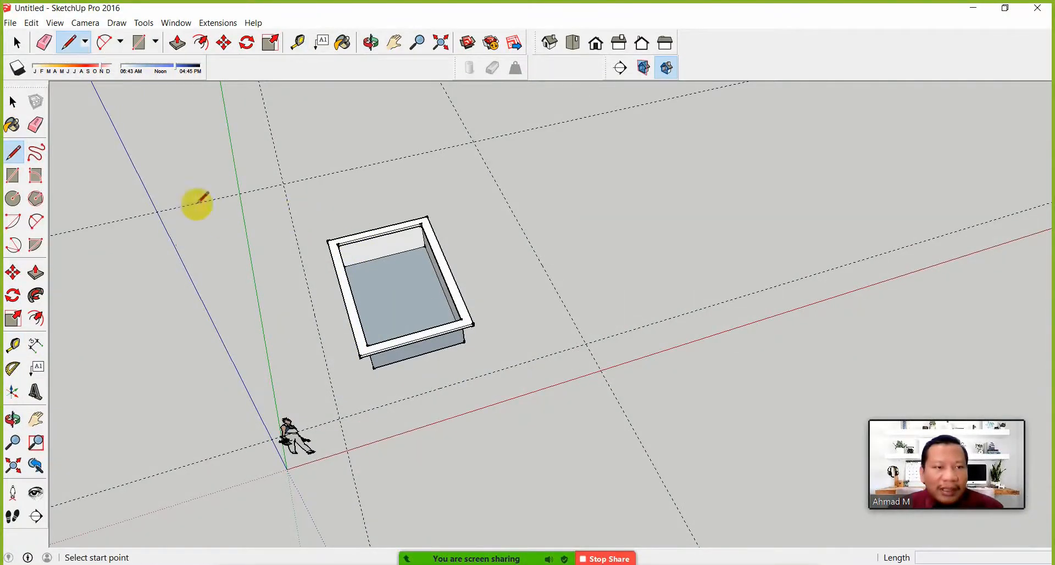
pyautogui.click(13, 175)
pyautogui.click(284, 184)
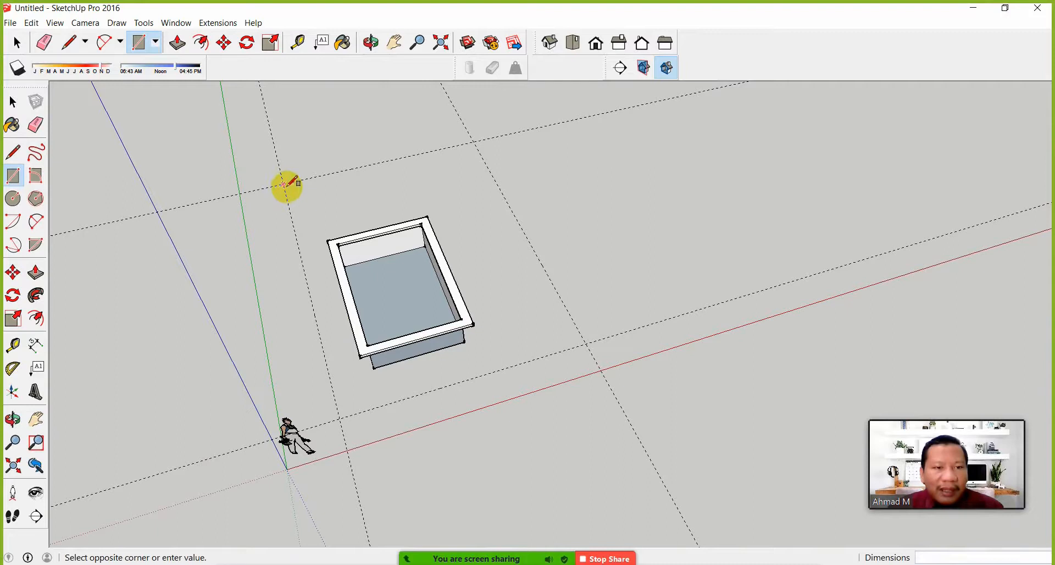
pyautogui.click(587, 345)
# Offset the outer edges of the ground rectangle inward by 0.15 m
pyautogui.scroll(3, 447, 325)
pyautogui.moveTo(447, 325); pyautogui.dragTo(474, 294, button='middle')
pyautogui.scroll(2, 451, 284)
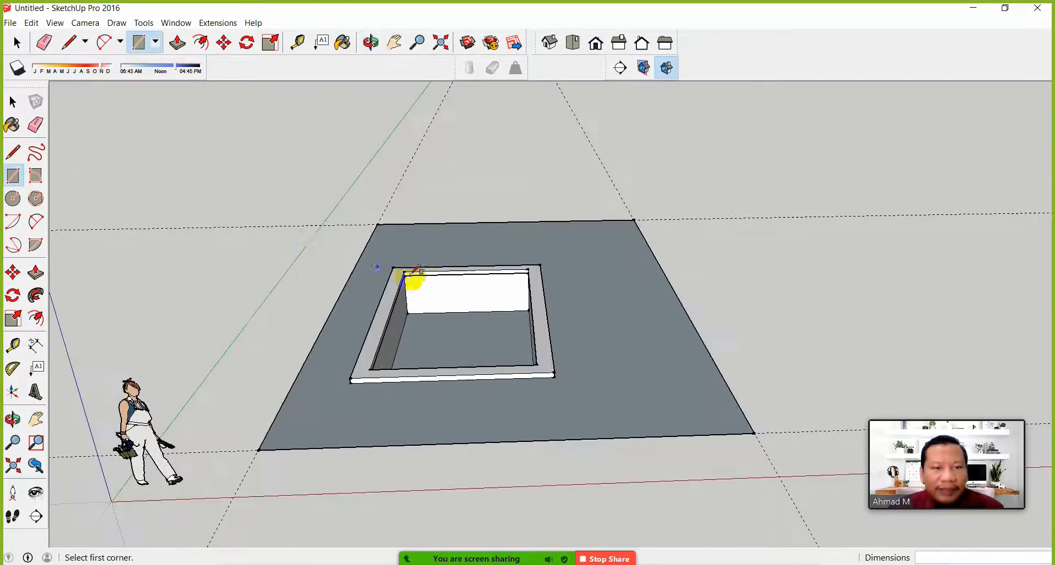
pyautogui.click(14, 103)
pyautogui.scroll(-1, 266, 207)
pyautogui.moveTo(404, 267); pyautogui.dragTo(349, 263, button='middle')
pyautogui.scroll(1, 382, 304)
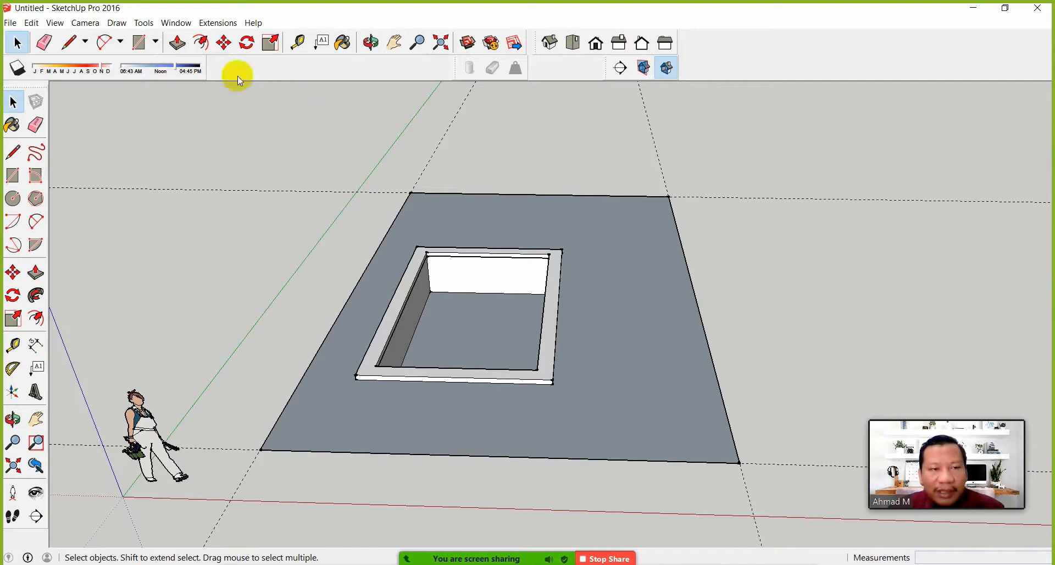
pyautogui.click(202, 48)
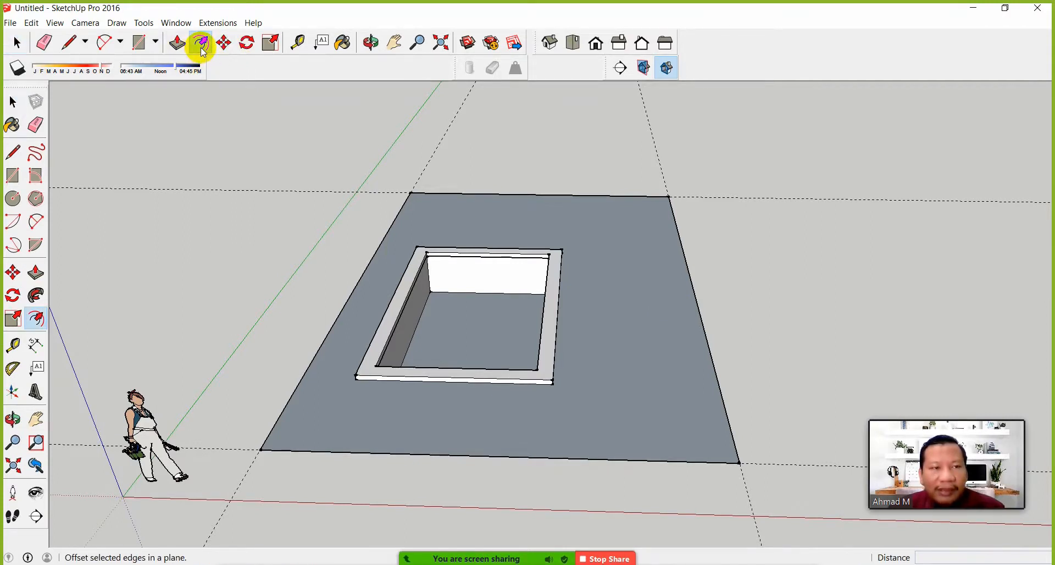
pyautogui.click(436, 204)
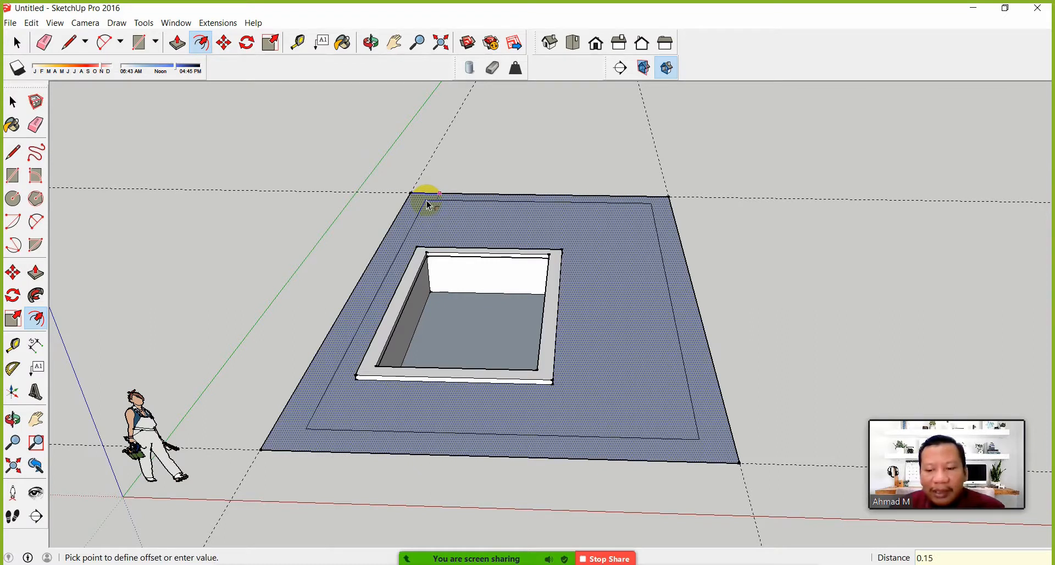
pyautogui.click(429, 205)
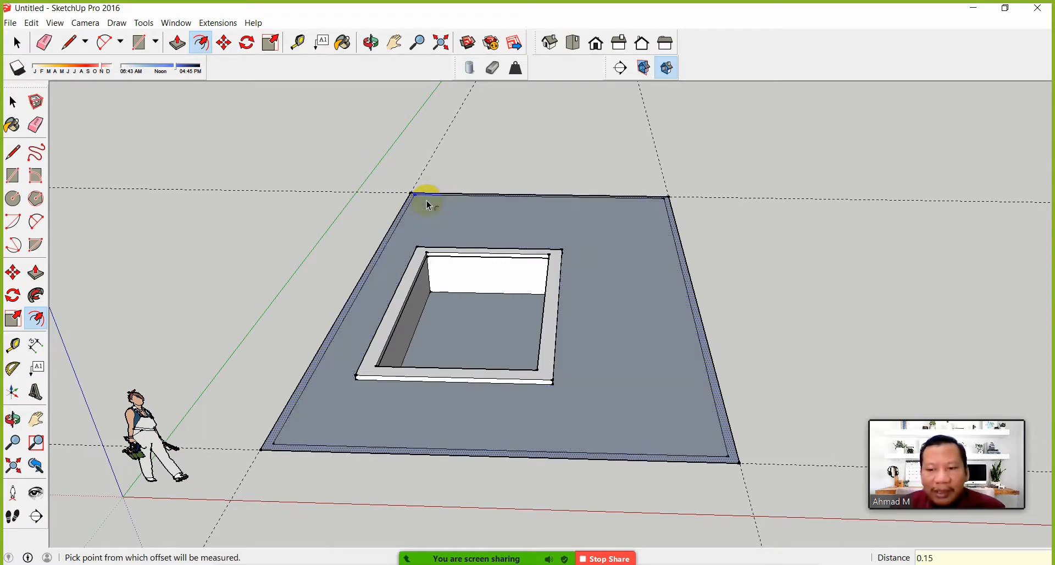
# Push/Pull the perimeter strip of the ground area up 3.00 m to form the walls
pyautogui.click(36, 272)
pyautogui.click(342, 326)
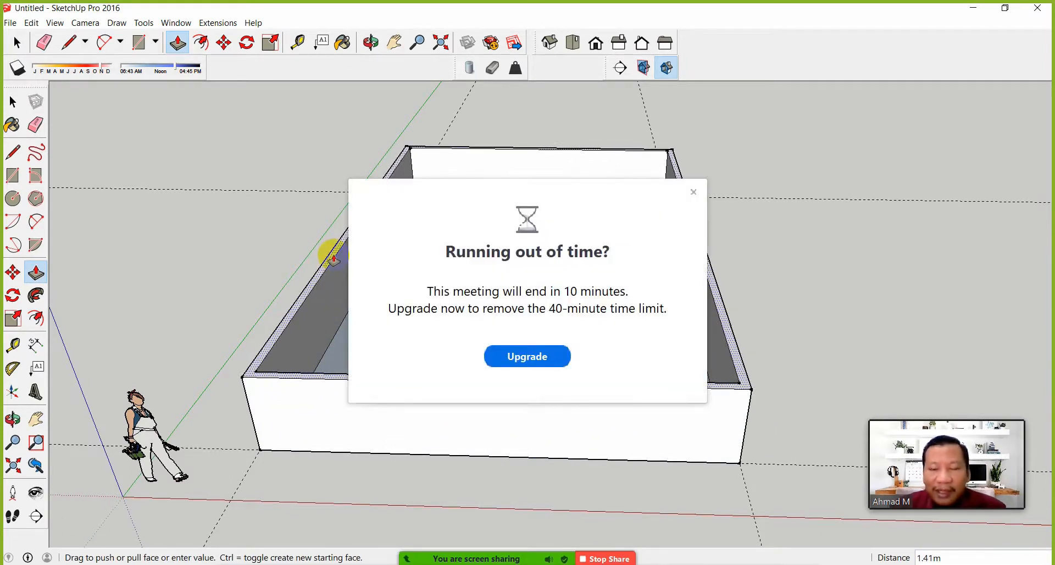
pyautogui.write('3.00m')
pyautogui.press('Return')
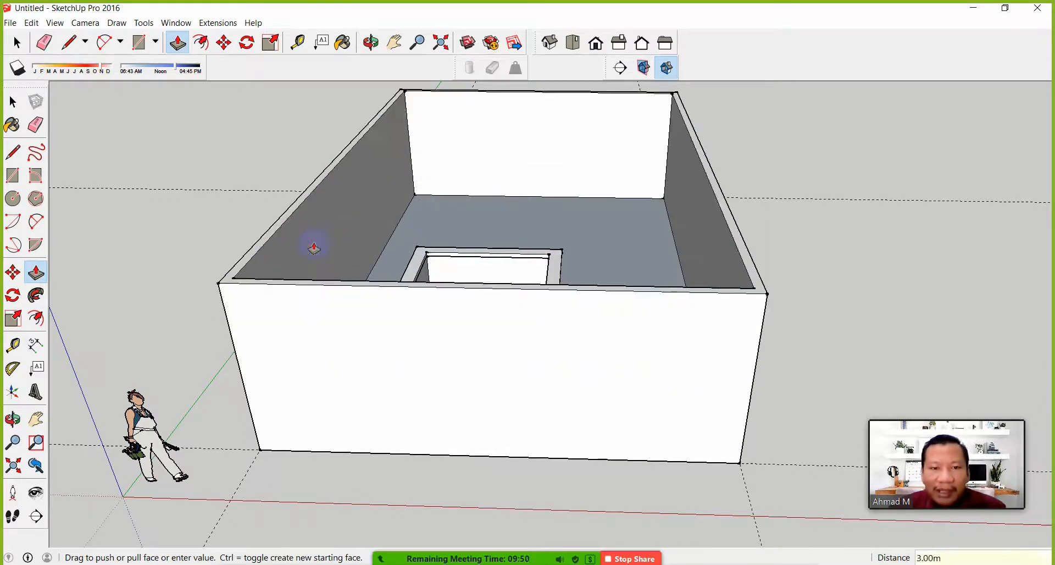
# Push the wall nearest the scale figure inward 0.15 m and erase its leftover face edge to open that side
pyautogui.moveTo(478, 290); pyautogui.dragTo(476, 376, button='middle')
pyautogui.click(313, 353)
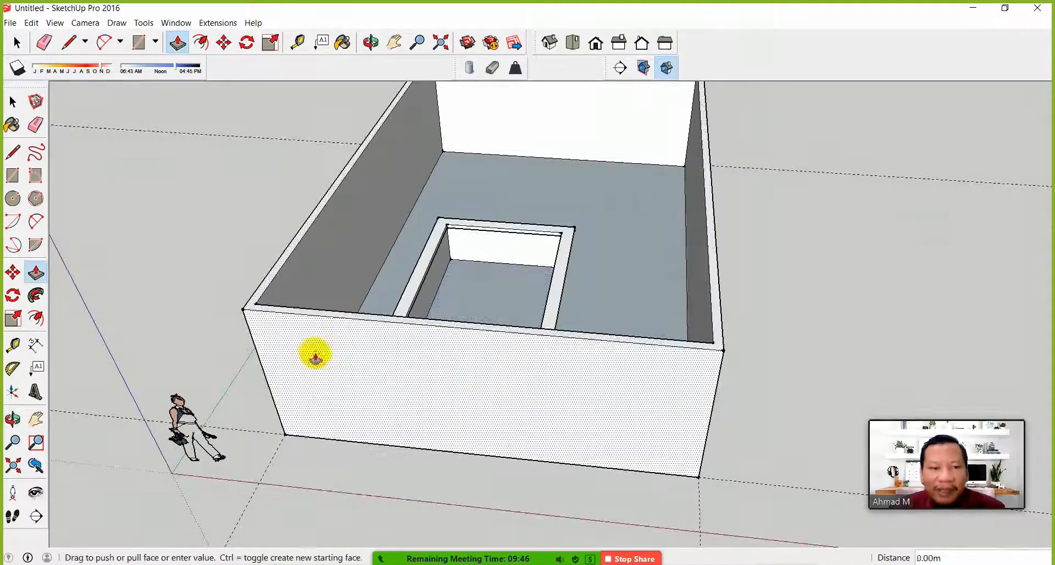
pyautogui.click(302, 317)
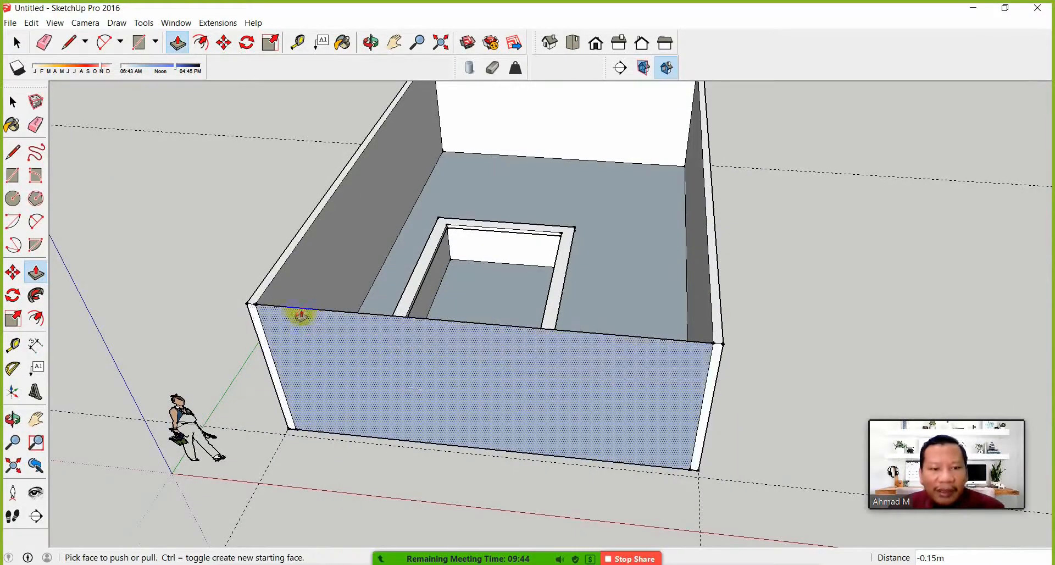
pyautogui.click(25, 122)
pyautogui.click(379, 312)
# Place a guide 3 m from the base of the far wall and draw a floor rectangle from the wall's corner out to it
pyautogui.moveTo(416, 330); pyautogui.dragTo(566, 275, button='middle')
pyautogui.scroll(5, 562, 273)
pyautogui.moveTo(549, 313); pyautogui.dragTo(558, 286, button='middle')
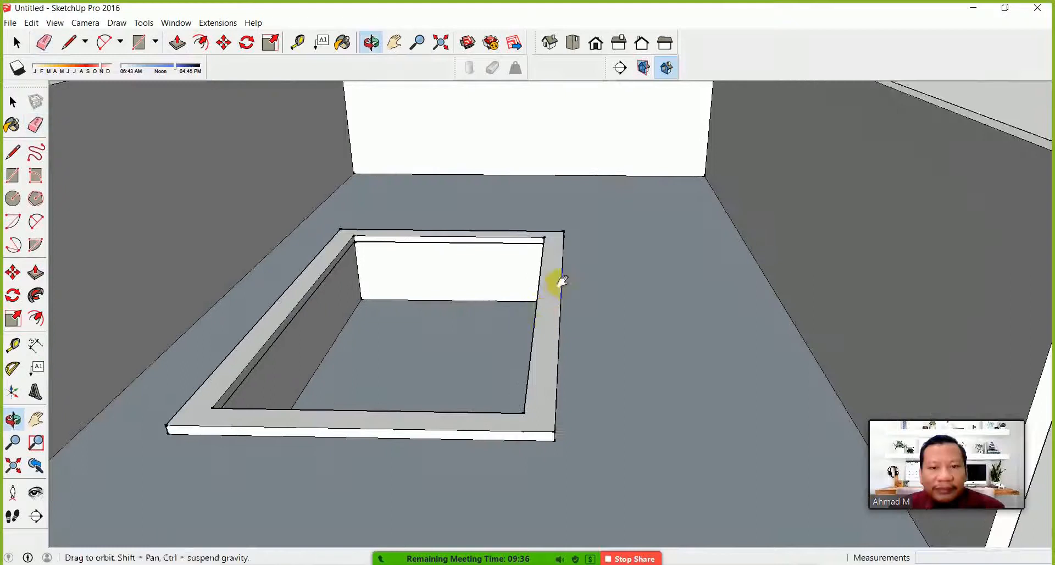
pyautogui.scroll(-4, 563, 282)
pyautogui.moveTo(584, 346)
pyautogui.mouseDown(button='middle')
pyautogui.moveTo(558, 332)
pyautogui.moveTo(577, 328)
pyautogui.mouseUp(button='middle')
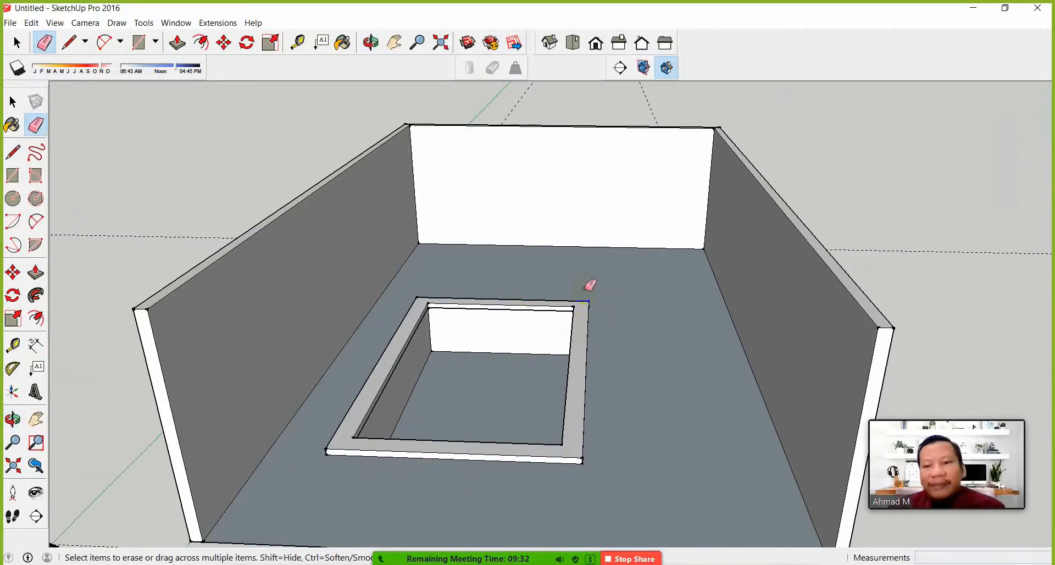
pyautogui.scroll(1, 572, 286)
pyautogui.scroll(5, 568, 286)
pyautogui.keyDown('shift'); pyautogui.moveTo(580, 230); pyautogui.dragTo(587, 372, button='middle'); pyautogui.keyUp('shift')
pyautogui.scroll(1, 587, 373)
pyautogui.moveTo(569, 417)
pyautogui.keyDown('shift'); pyautogui.mouseDown(button='middle')
pyautogui.moveTo(575, 360)
pyautogui.moveTo(568, 396)
pyautogui.mouseUp(button='middle'); pyautogui.keyUp('shift')
pyautogui.scroll(-3, 567, 398)
pyautogui.keyDown('shift'); pyautogui.moveTo(587, 358); pyautogui.dragTo(593, 381, button='middle'); pyautogui.keyUp('shift')
pyautogui.scroll(1, 593, 381)
pyautogui.scroll(-1, 598, 378)
pyautogui.press('t')
pyautogui.click(558, 312)
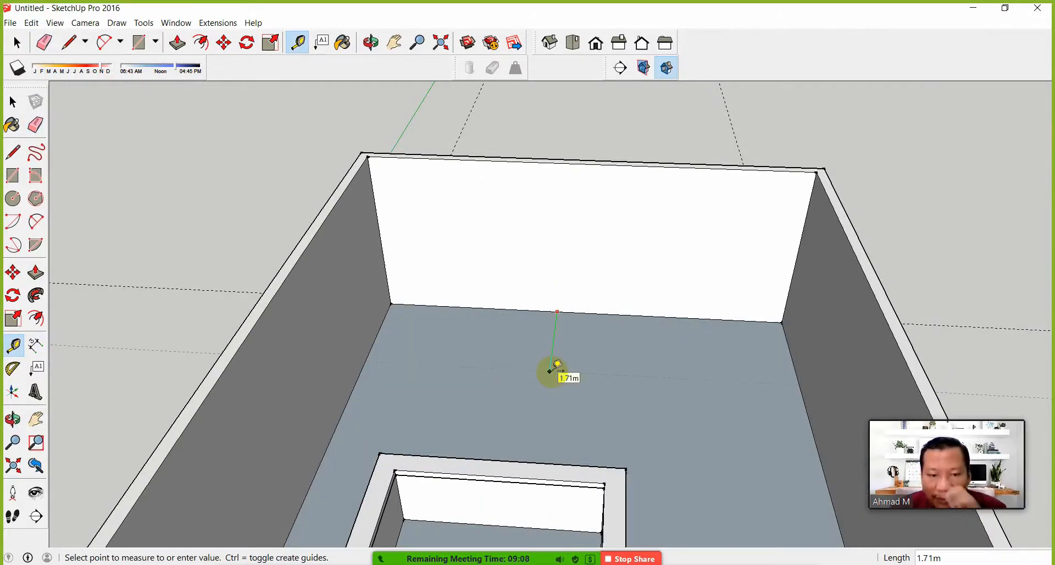
pyautogui.write('3')
pyautogui.press('Return')
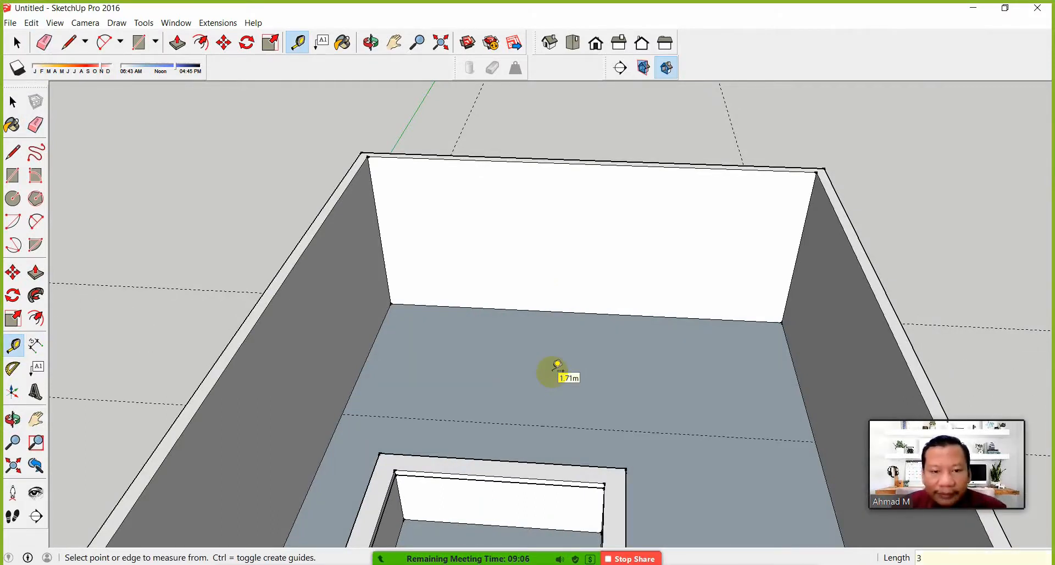
pyautogui.click(14, 175)
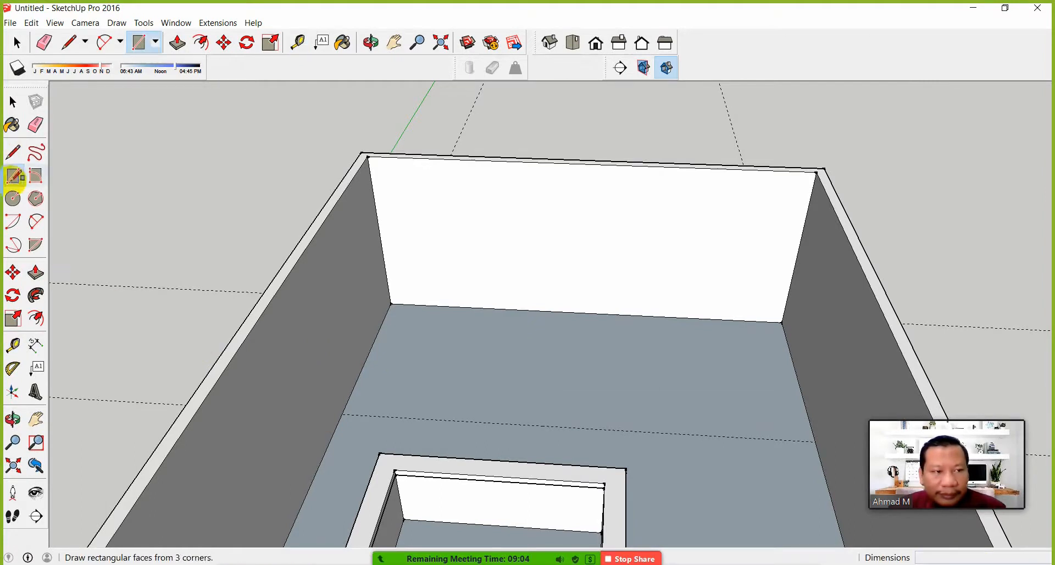
pyautogui.click(391, 303)
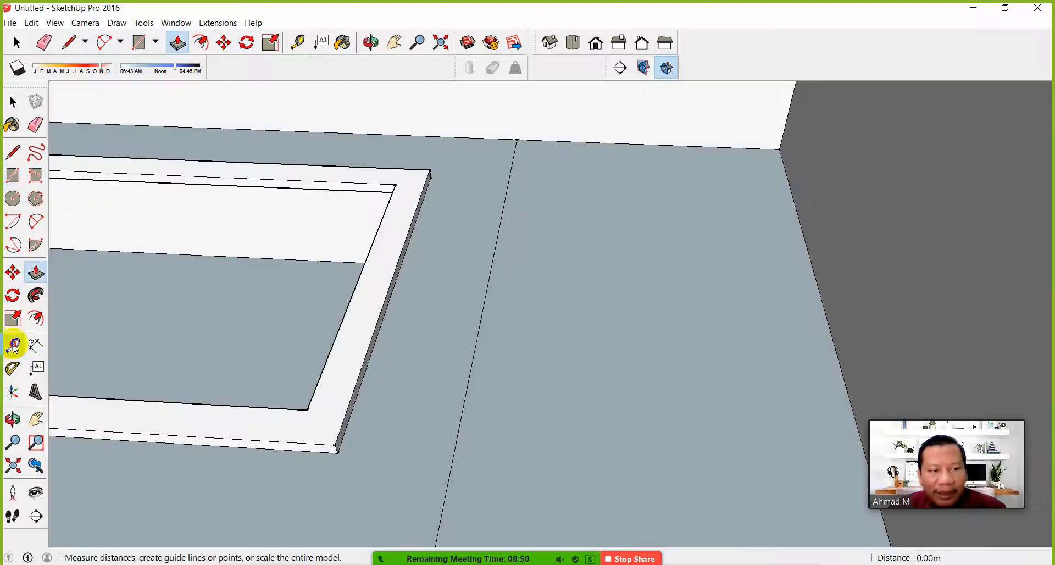
# Place a guide 0.4 m outward from the rim's short side facing the far wall, and a second guide 0.4 m beyond it
pyautogui.click(14, 345)
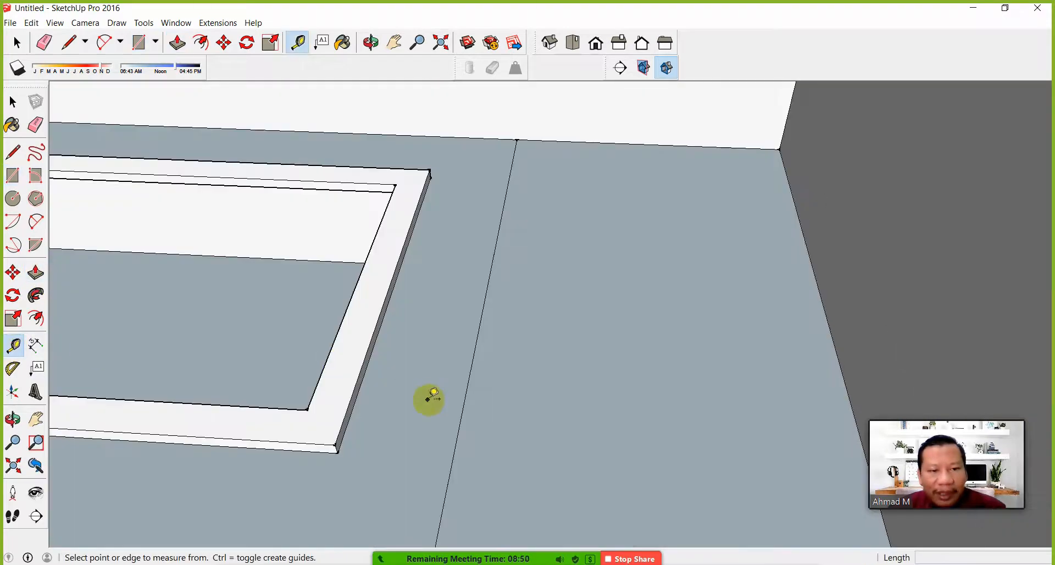
pyautogui.click(378, 338)
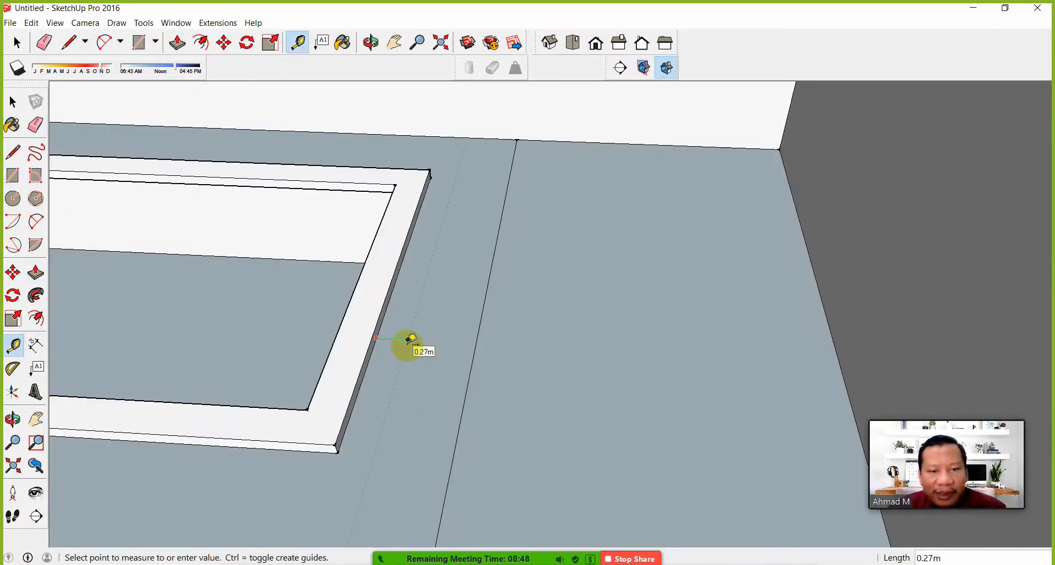
pyautogui.press('Return')
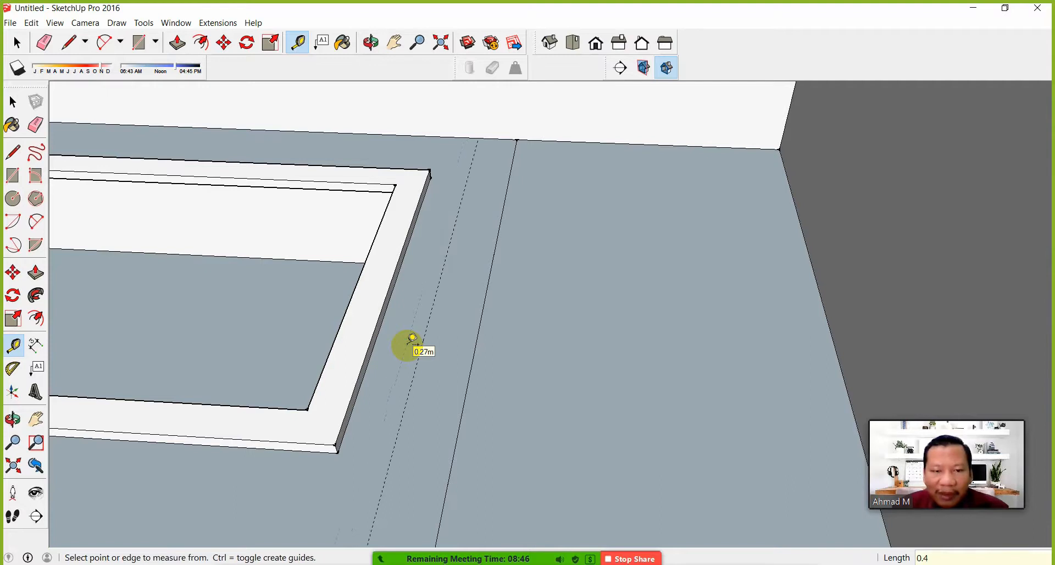
pyautogui.click(418, 360)
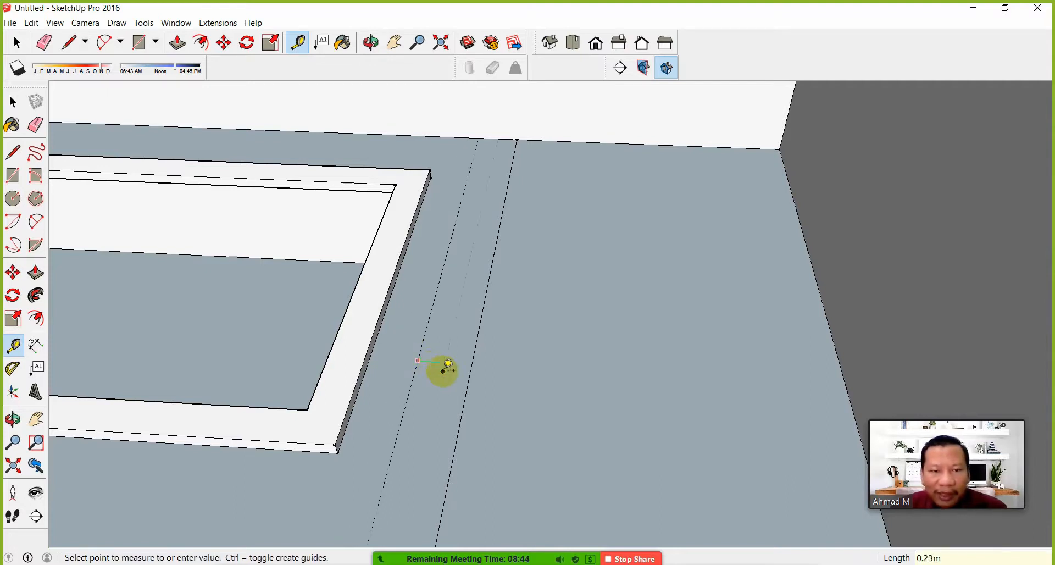
pyautogui.press('Return')
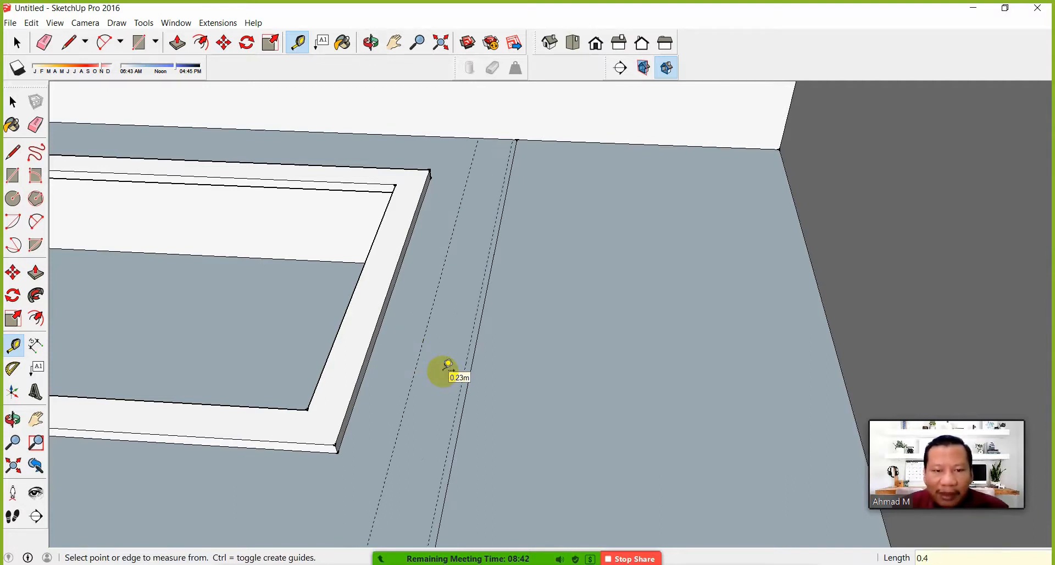
pyautogui.scroll(-2, 460, 354)
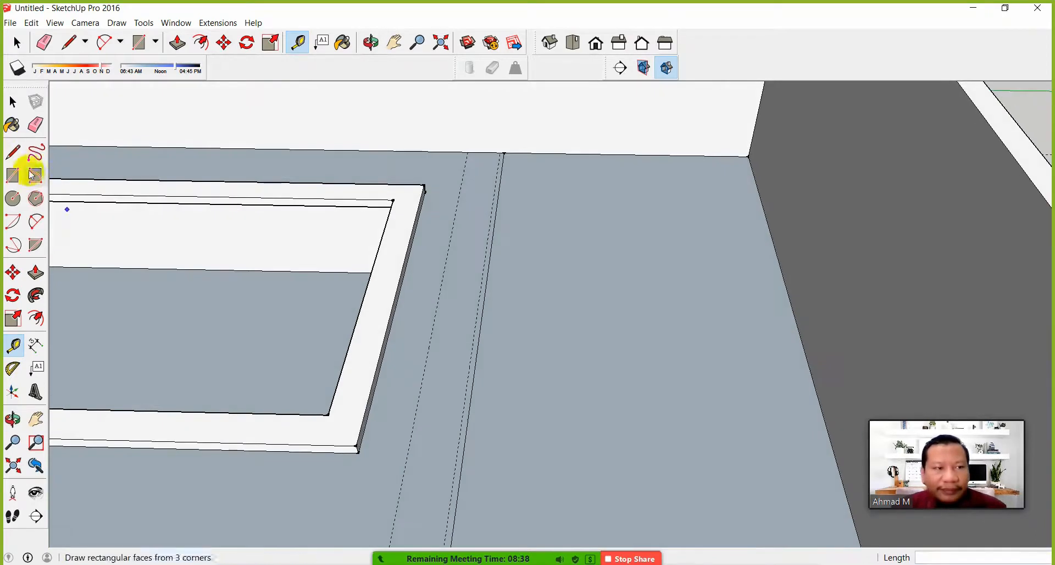
# Draw rectangles across the full floor width along the two guides, including a narrow strip of 0.05 m by 7.30 m
pyautogui.click(13, 152)
pyautogui.click(14, 176)
pyautogui.click(467, 151)
pyautogui.moveTo(469, 252); pyautogui.dragTo(681, 352, button='middle')
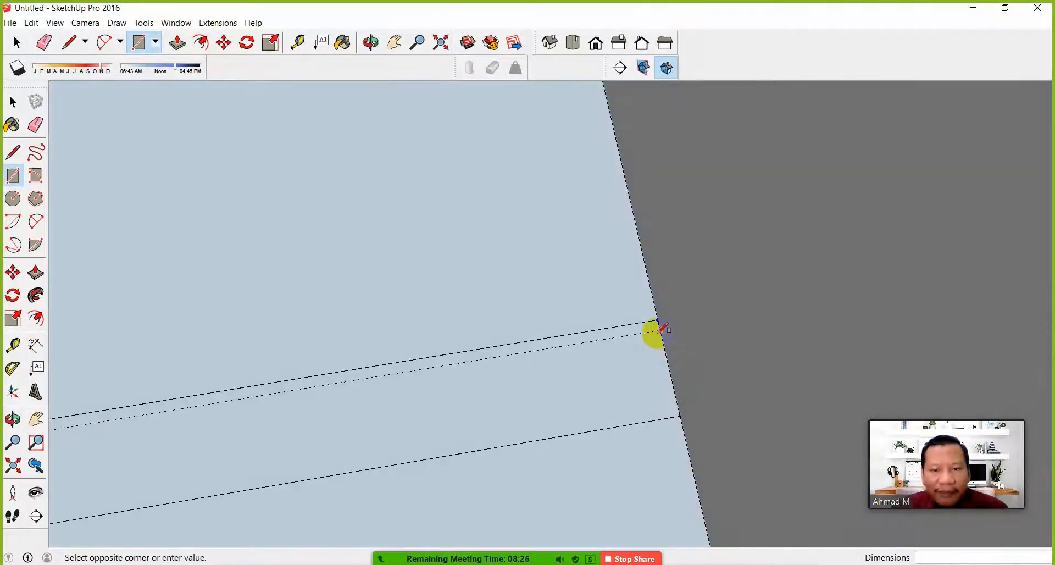
pyautogui.moveTo(513, 352); pyautogui.dragTo(395, 352, button='middle')
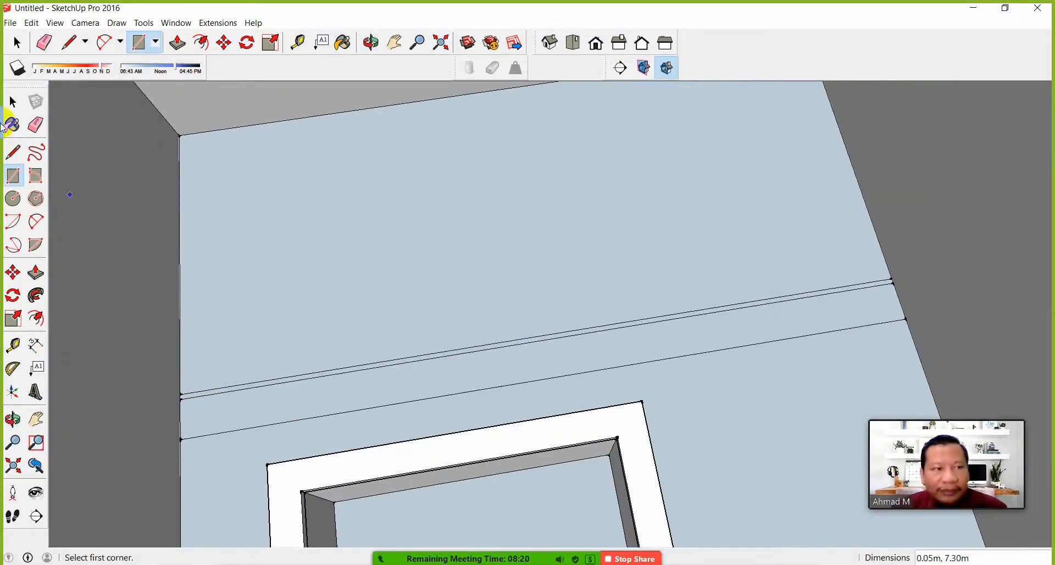
# Draw lines from both outer corners of the rim's far short side straight out to the side walls
pyautogui.click(12, 101)
pyautogui.moveTo(554, 344); pyautogui.dragTo(132, 216, button='middle')
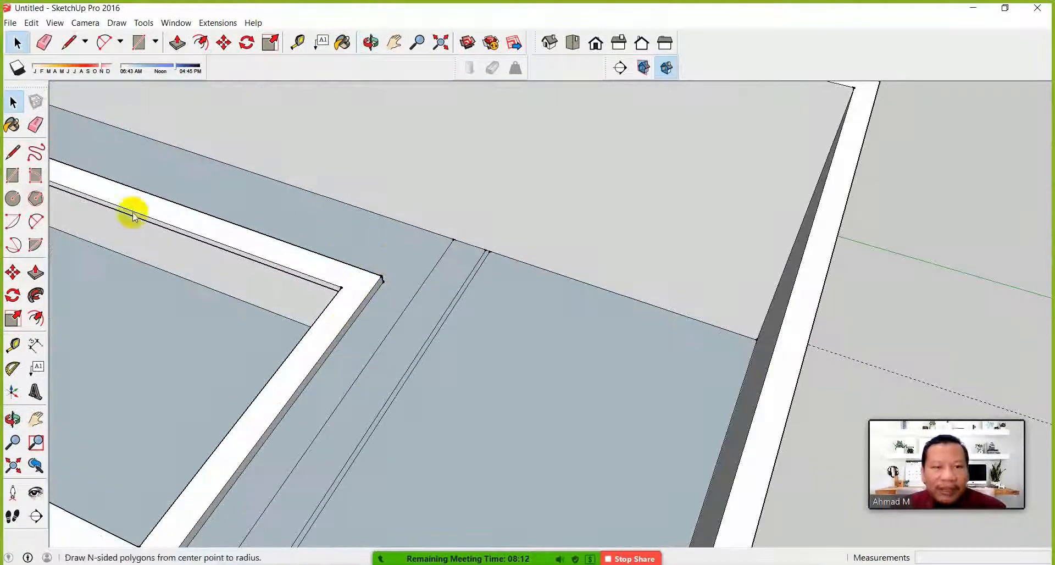
pyautogui.click(14, 152)
pyautogui.scroll(2, 390, 283)
pyautogui.click(379, 274)
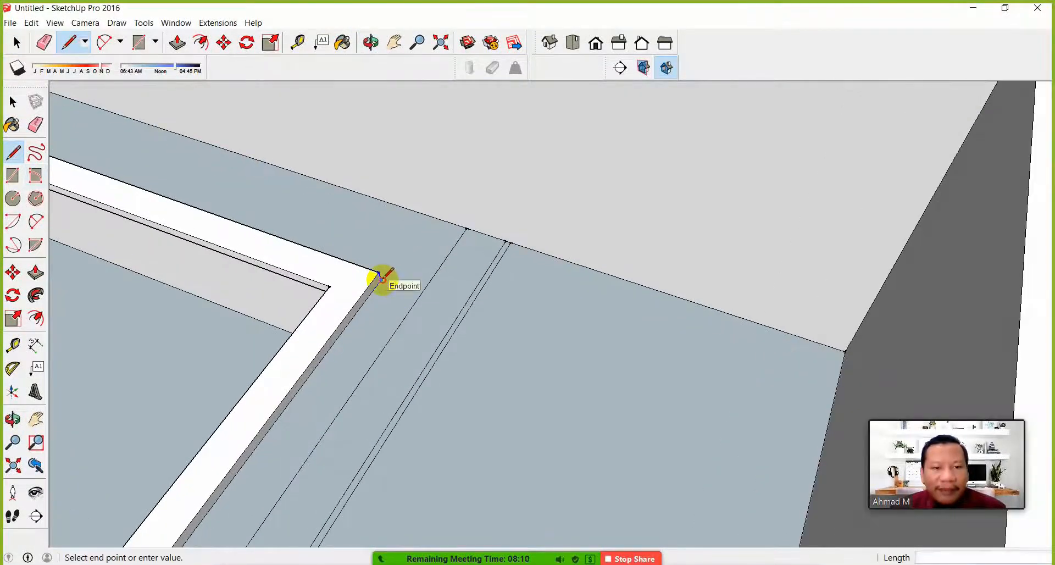
pyautogui.click(429, 216)
pyautogui.moveTo(412, 259); pyautogui.dragTo(357, 341, button='middle')
pyautogui.click(429, 226)
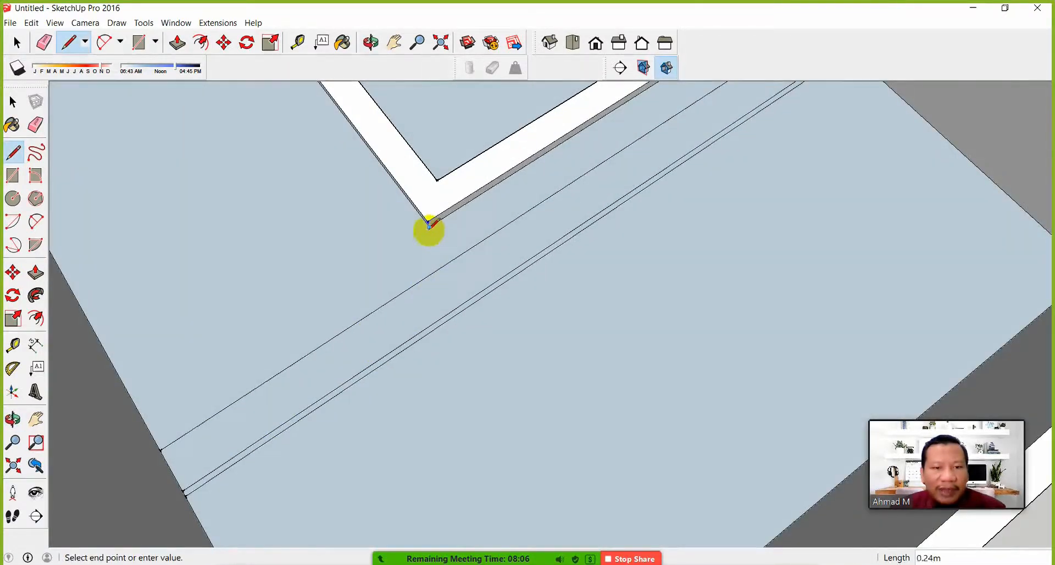
pyautogui.click(146, 414)
pyautogui.moveTo(146, 414); pyautogui.dragTo(549, 354, button='middle')
# Raise the floor strip next to the basin by 0.10 m, level with the top of the rim, as the first tread
pyautogui.click(13, 102)
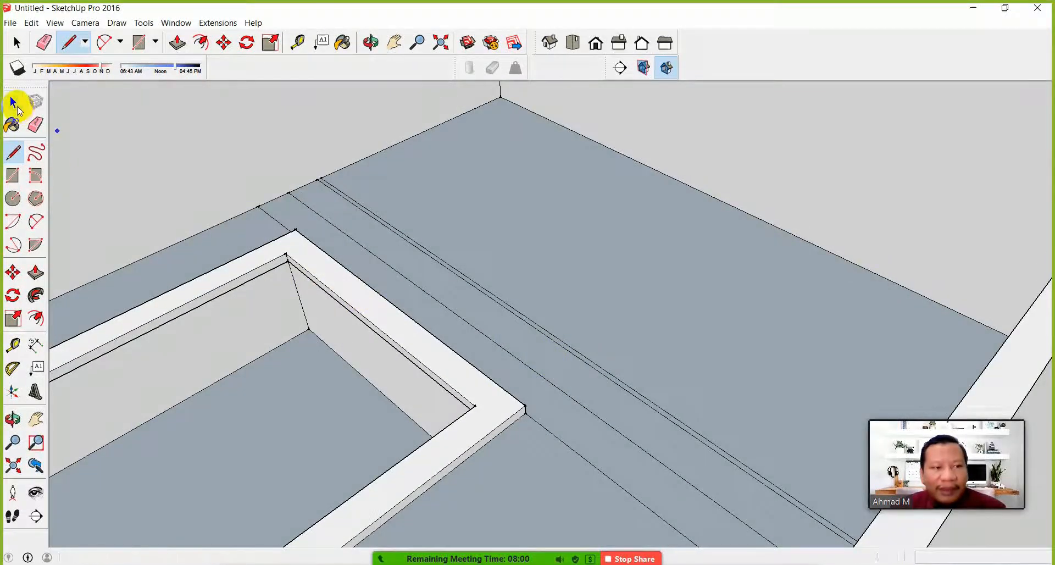
pyautogui.click(35, 269)
pyautogui.click(505, 378)
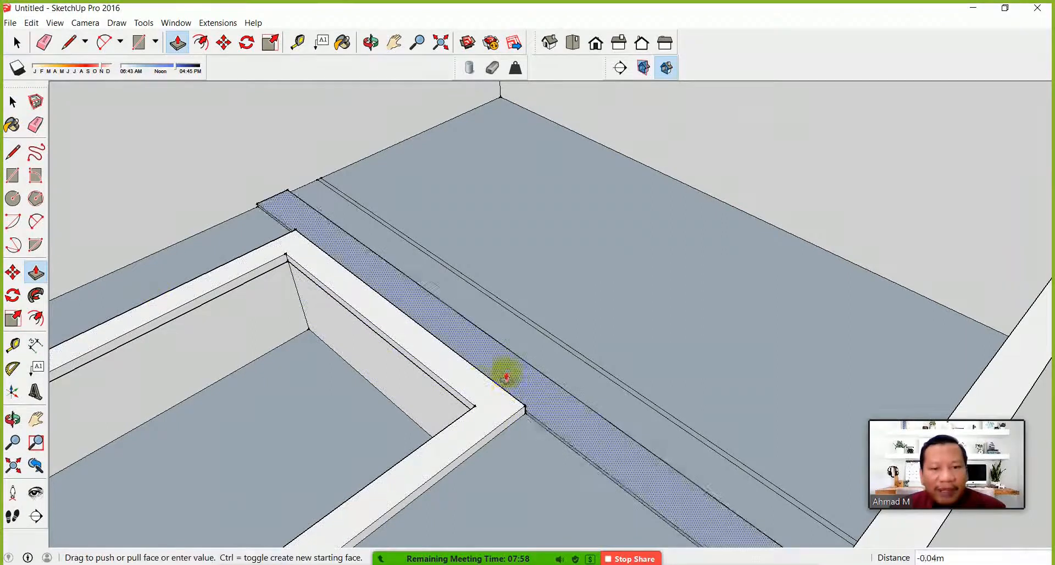
pyautogui.click(479, 388)
pyautogui.moveTo(436, 330); pyautogui.dragTo(558, 381, button='middle')
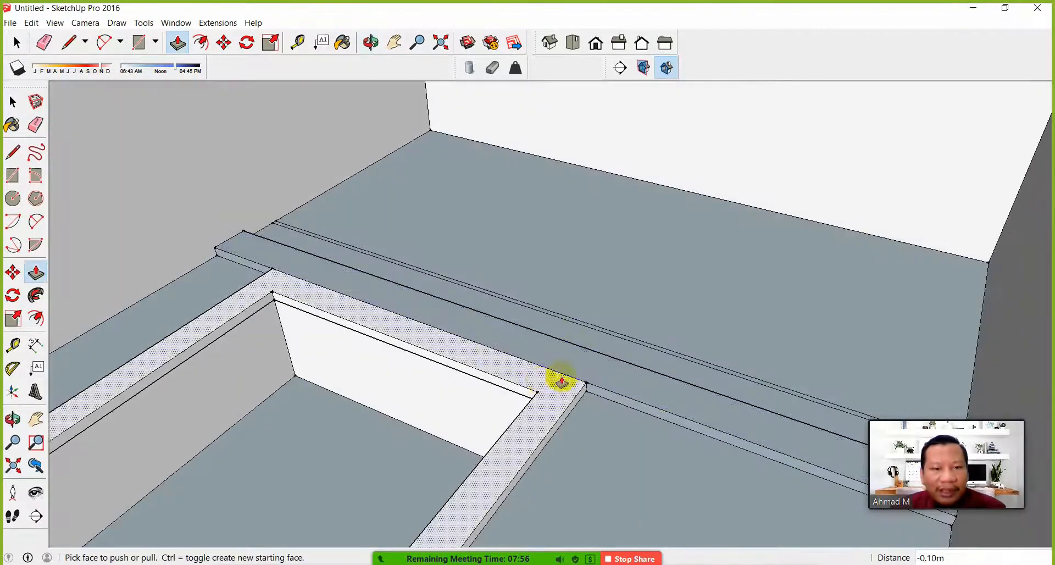
# Raise the second floor strip to the first tread's level and a further 0.1 m to form the second tread
pyautogui.moveTo(489, 353); pyautogui.dragTo(604, 428, button='middle')
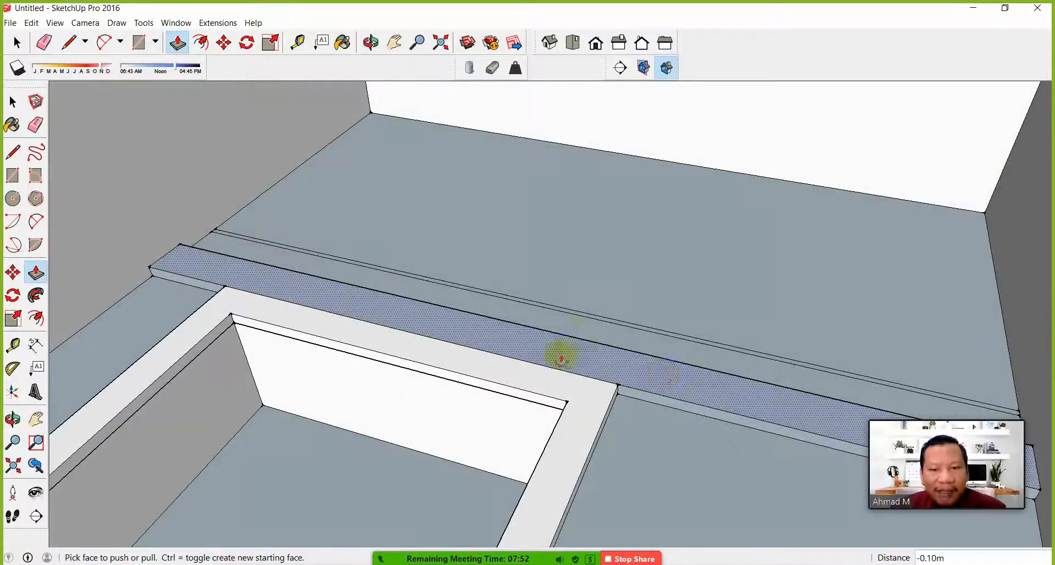
pyautogui.click(484, 305)
pyautogui.click(441, 323)
pyautogui.click(442, 323)
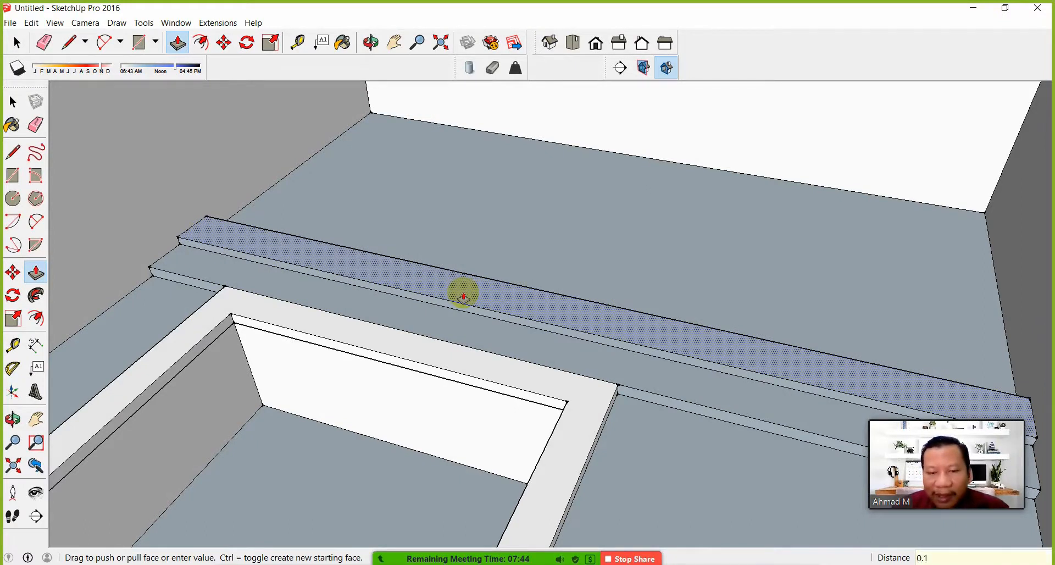
pyautogui.click(463, 297)
# Erase the edge between the narrow 0.05 m strip and the far floor area to join the two faces
pyautogui.moveTo(478, 323); pyautogui.dragTo(728, 367, button='middle')
pyautogui.scroll(3, 651, 324)
pyautogui.moveTo(647, 317); pyautogui.dragTo(384, 380, button='middle')
pyautogui.moveTo(537, 302); pyautogui.dragTo(423, 266, button='middle')
pyautogui.click(419, 265)
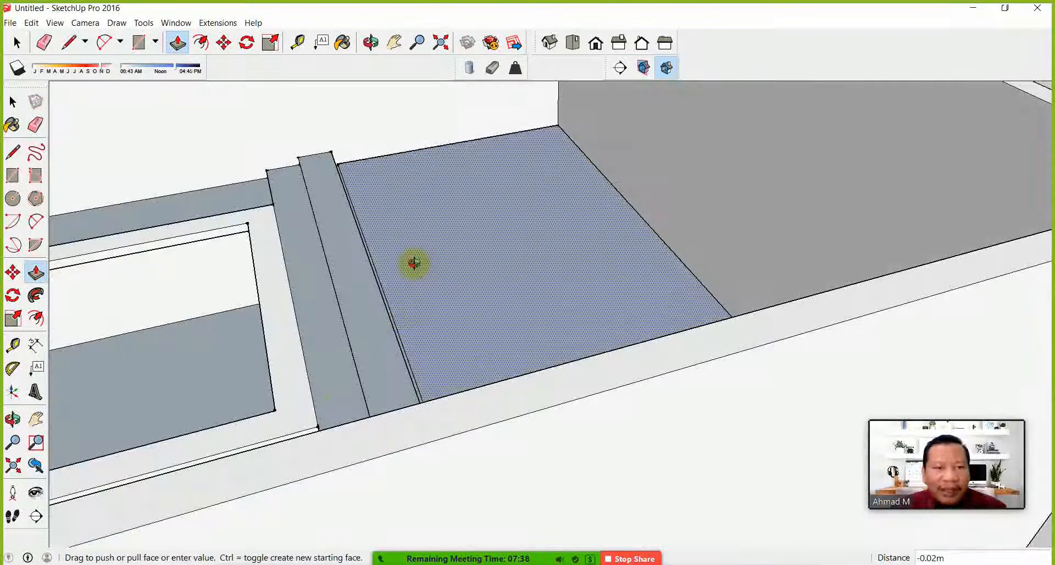
pyautogui.click(384, 291)
pyautogui.press('e')
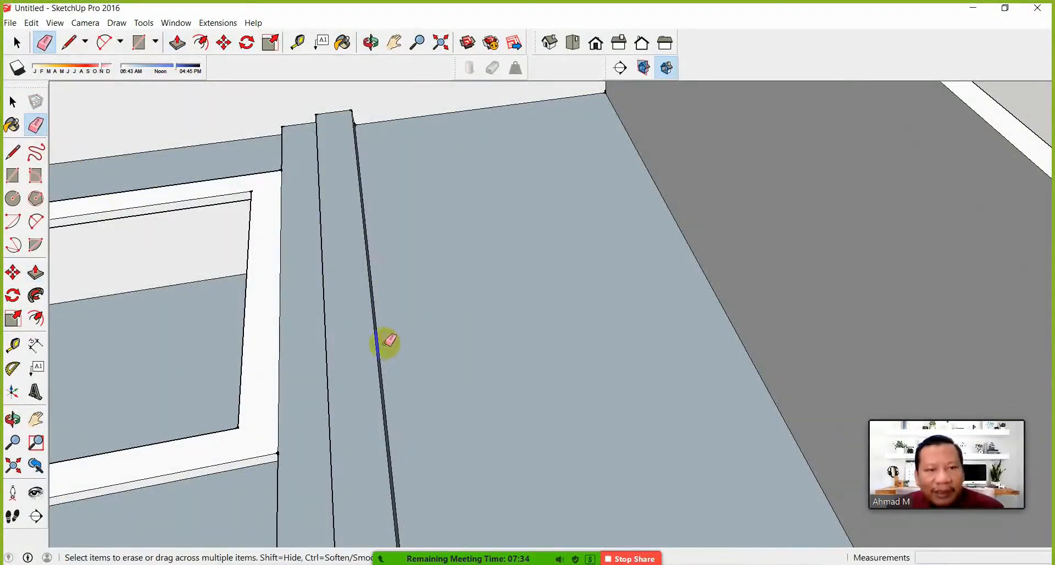
pyautogui.click(12, 101)
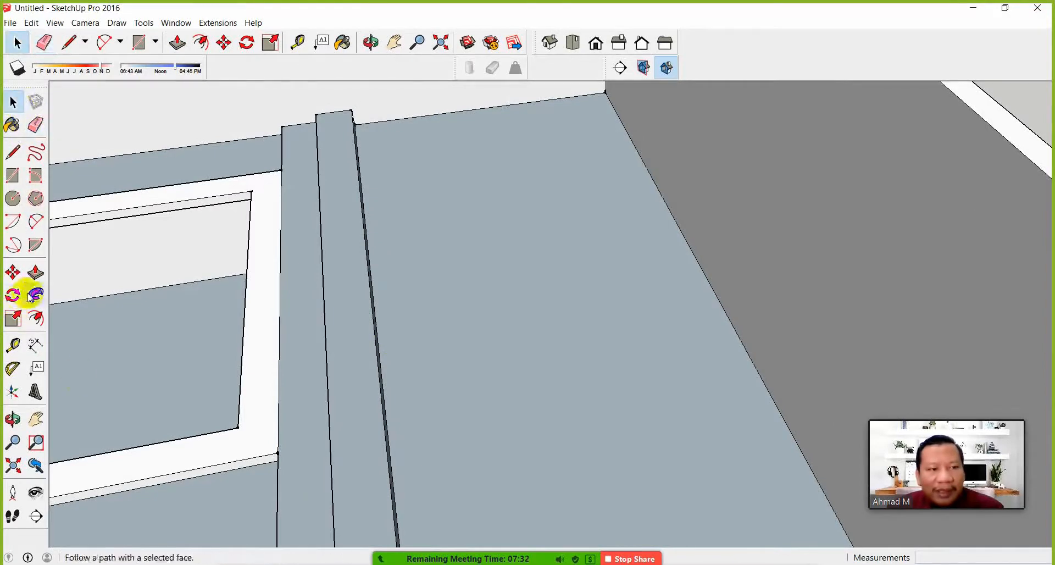
# Raise the far floor area to the second tread's level and a further 0.1 m to form an upper platform
pyautogui.click(36, 272)
pyautogui.click(393, 291)
pyautogui.click(358, 299)
pyautogui.moveTo(358, 299); pyautogui.dragTo(483, 343, button='middle')
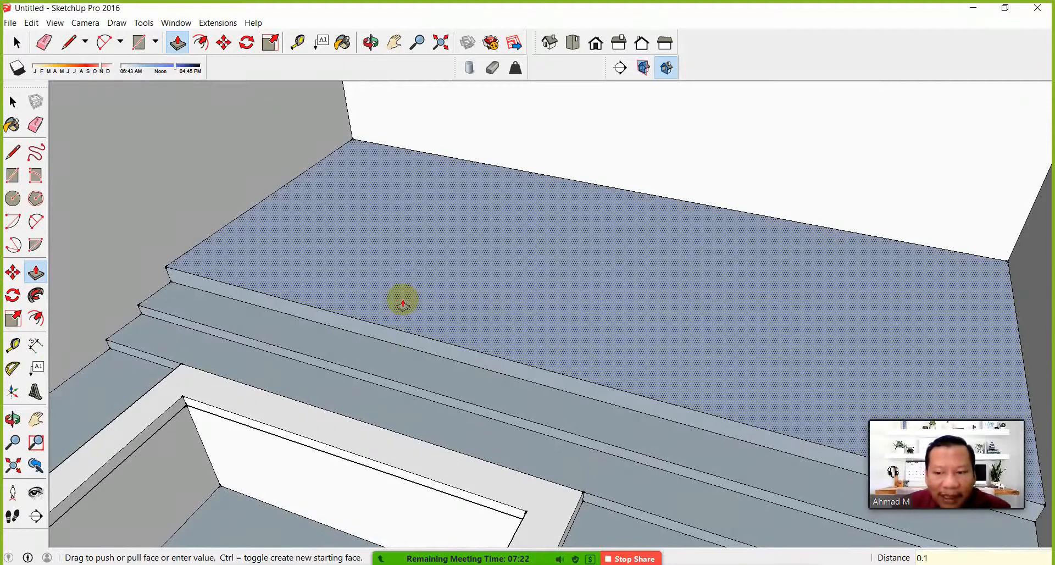
pyautogui.press('Return')
pyautogui.moveTo(435, 299); pyautogui.dragTo(657, 374, button='middle')
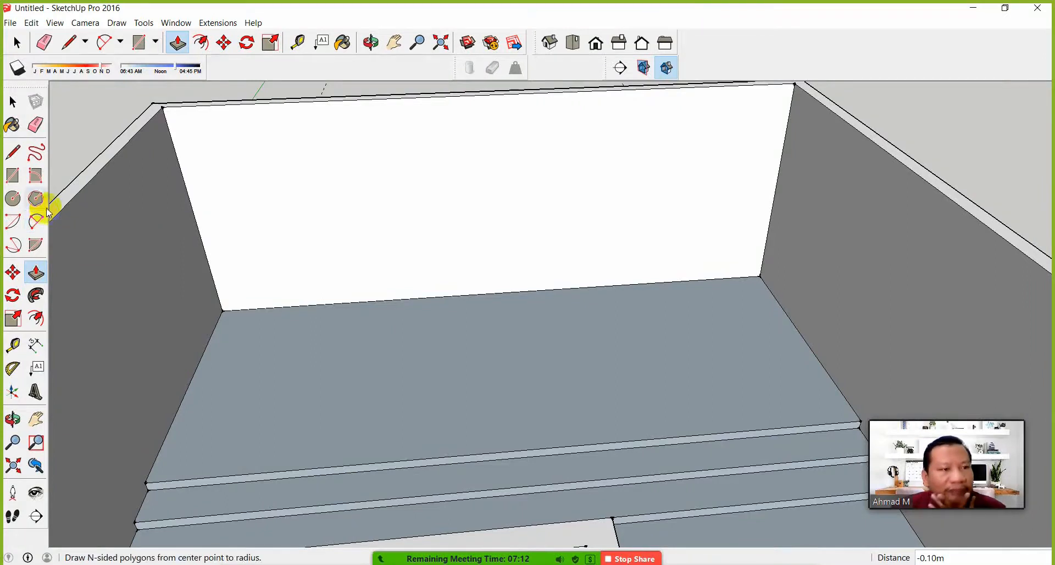
# Place a guide on the upper platform 1.50 m from the side wall closest to the basin
pyautogui.click(13, 344)
pyautogui.click(193, 374)
pyautogui.moveTo(301, 382); pyautogui.dragTo(308, 372, button='middle')
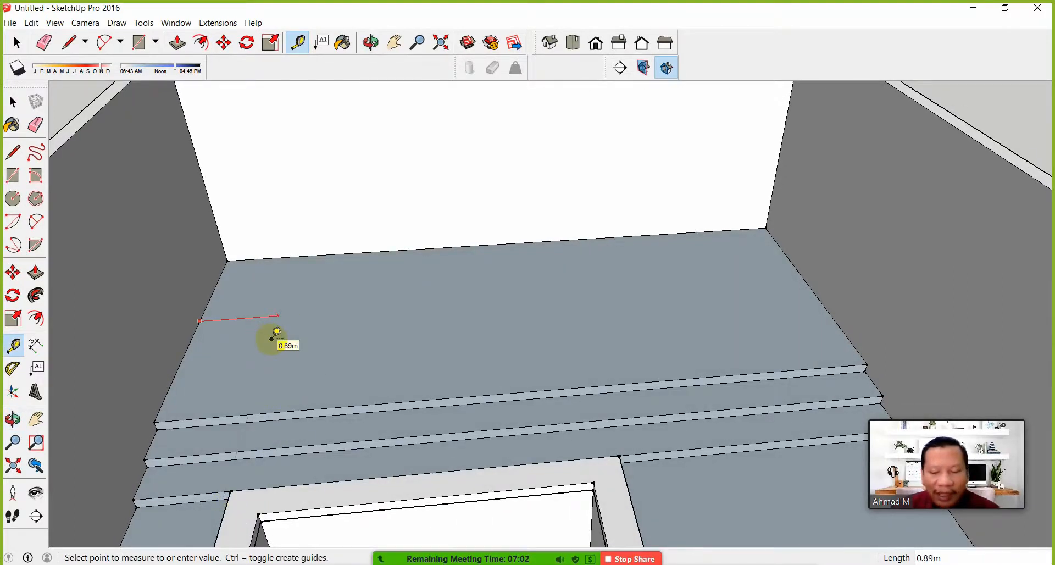
pyautogui.press('Return')
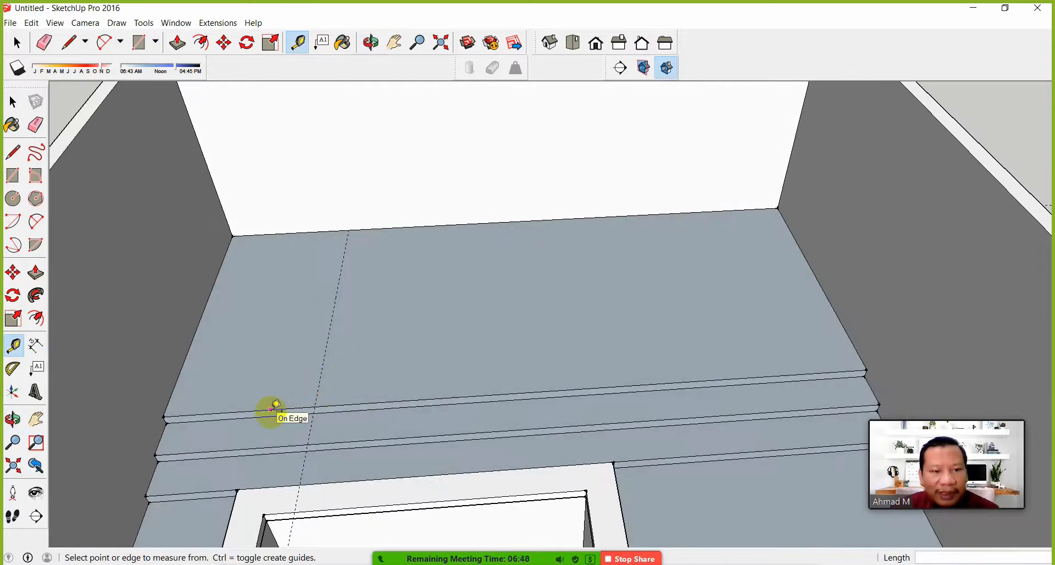
# Add a guide parallel to the platform's front edge and draw a 2.05 m by 1.50 m rectangle in the back corner closest to the basin
pyautogui.click(270, 410)
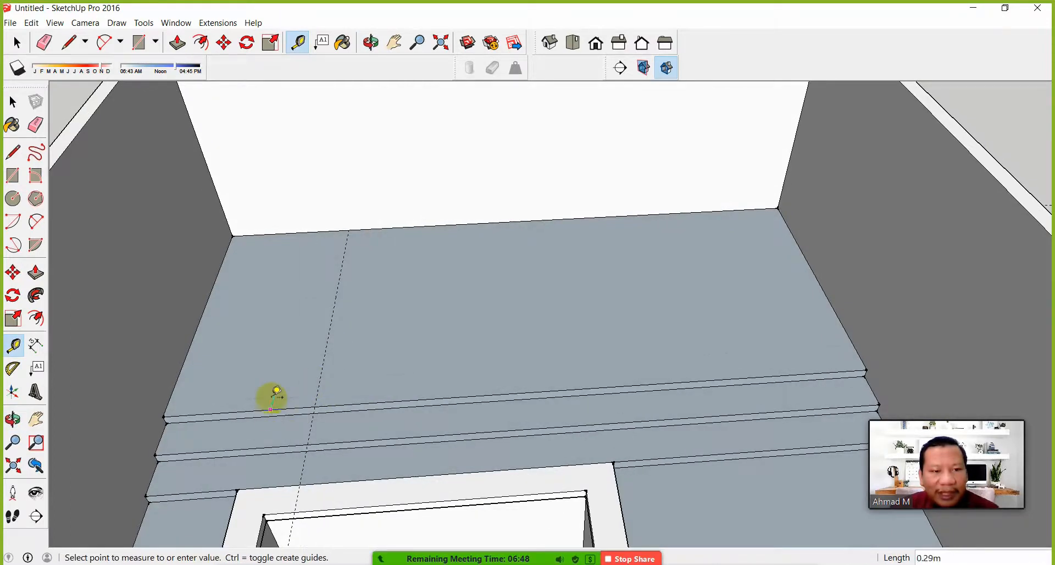
pyautogui.press('Return')
pyautogui.click(13, 176)
pyautogui.click(197, 344)
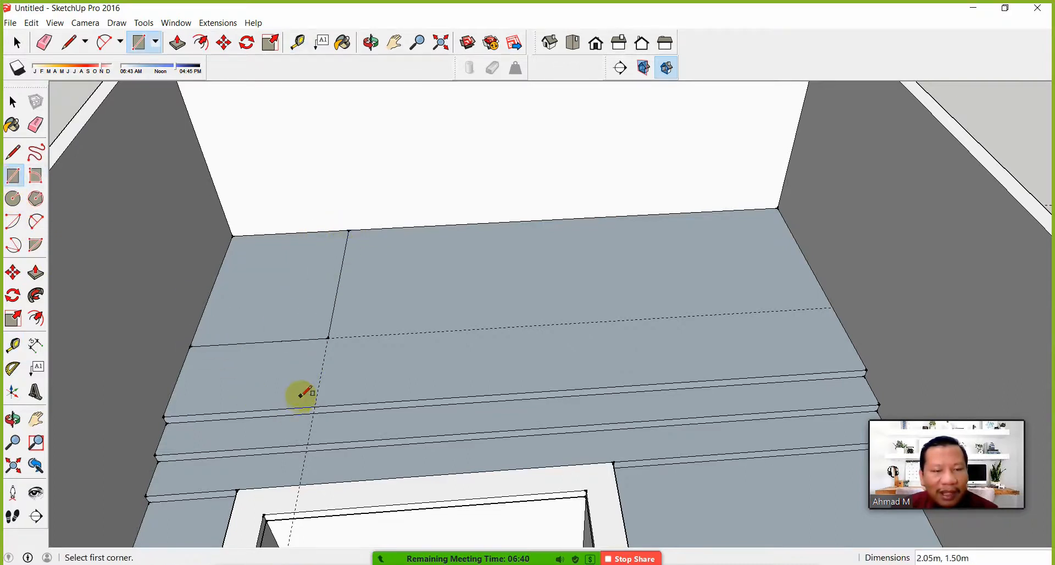
# Draw a 5.80 m by 3.05 m rectangle from the corner room's back corner to the platform's far front corner and erase the platform guides
pyautogui.moveTo(319, 385)
pyautogui.mouseDown(button='middle')
pyautogui.moveTo(313, 377)
pyautogui.moveTo(314, 389)
pyautogui.mouseUp(button='middle')
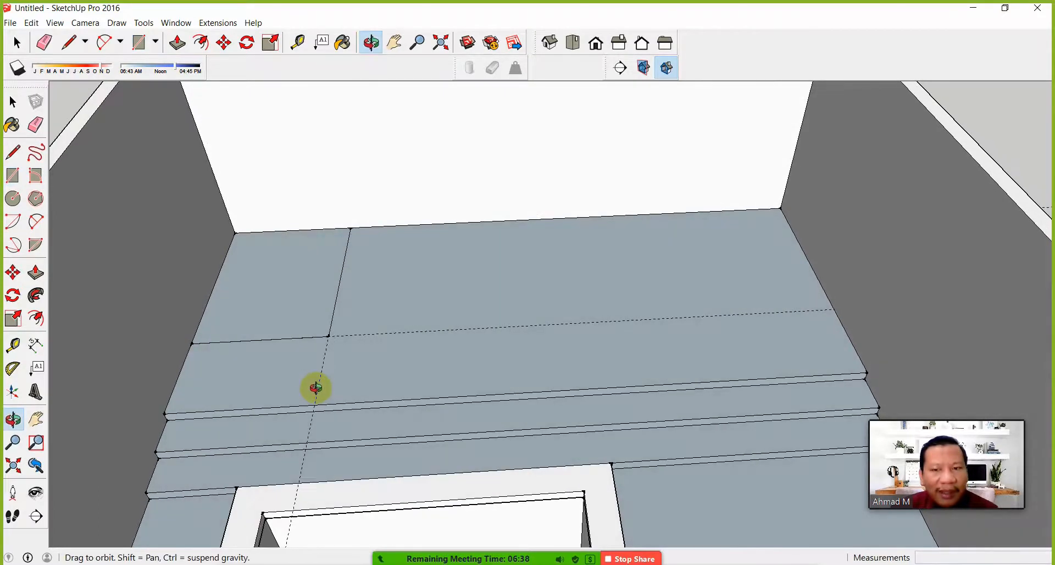
pyautogui.click(351, 227)
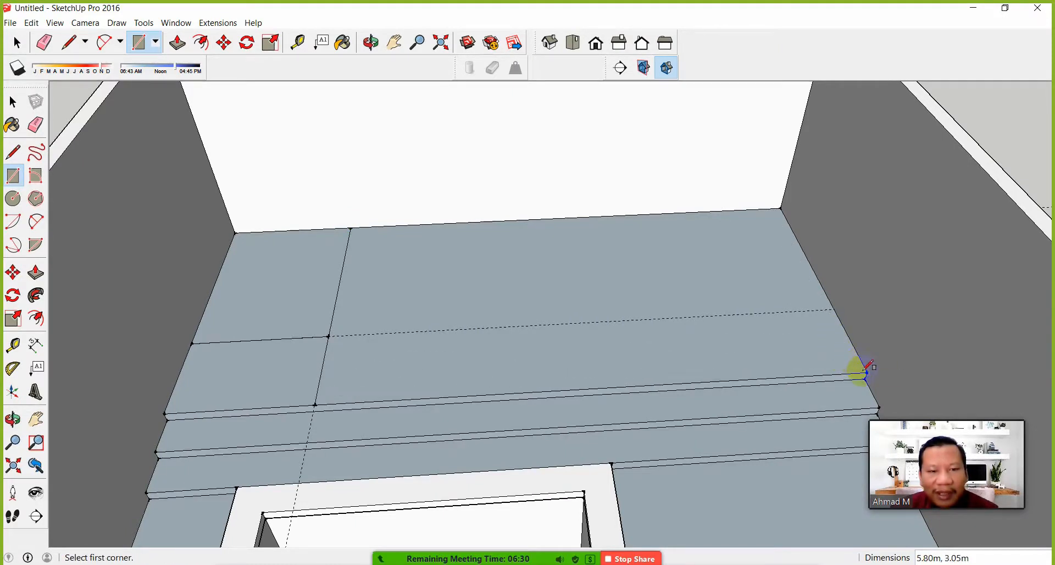
pyautogui.click(35, 125)
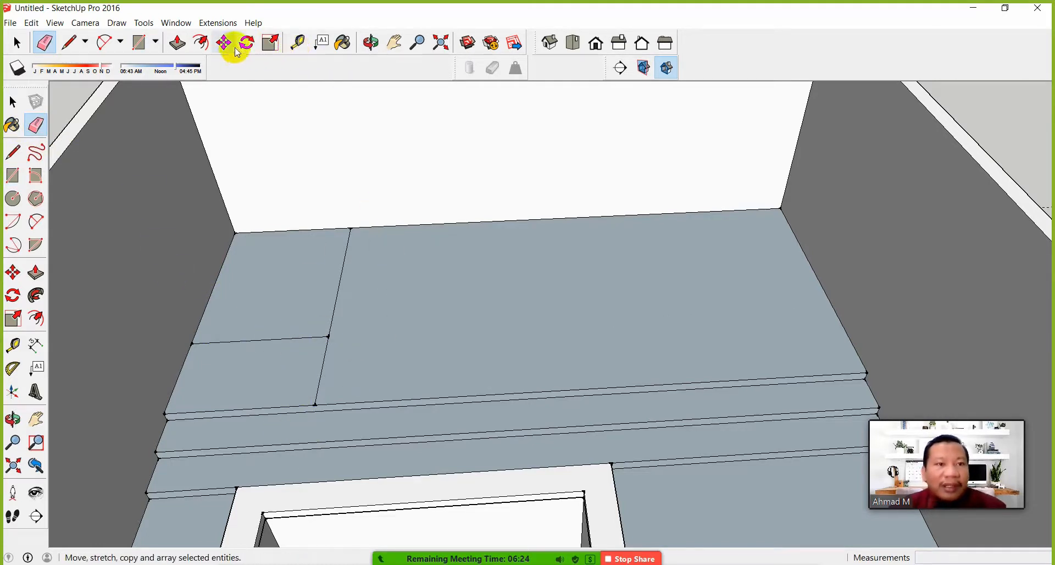
# Offset the corner room's outline 0.15 m inward
pyautogui.click(199, 47)
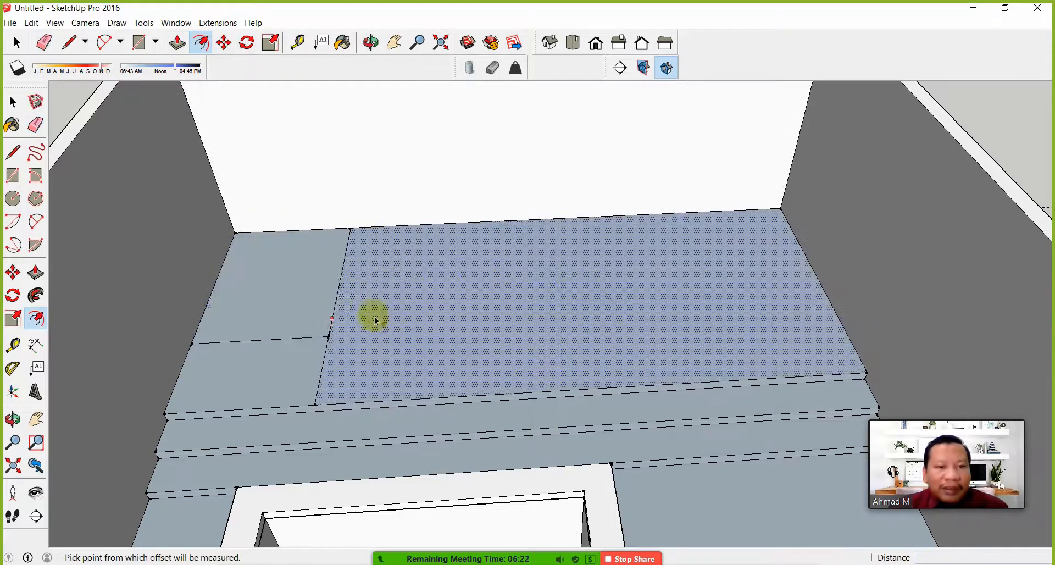
pyautogui.click(286, 254)
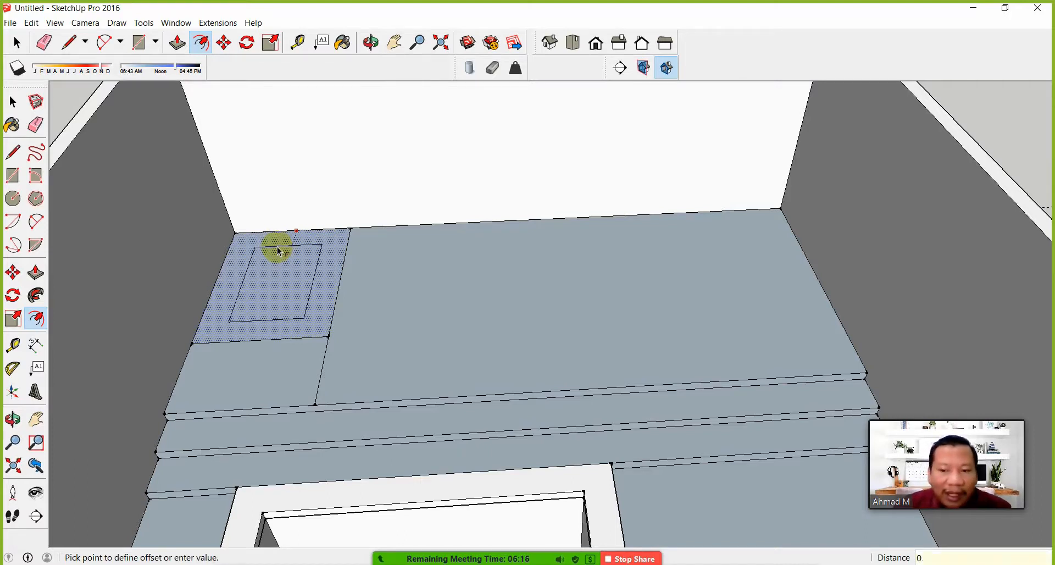
pyautogui.click(277, 246)
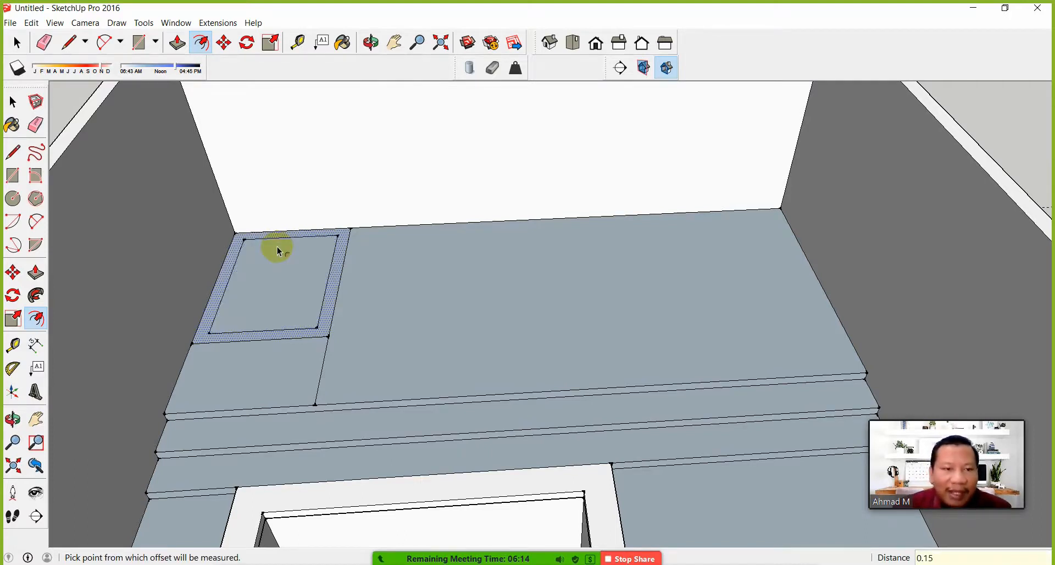
# Extend the offset lines to the outer walls and erase the surplus inner edges to leave an L-shaped wall strip for the corner room
pyautogui.click(8, 152)
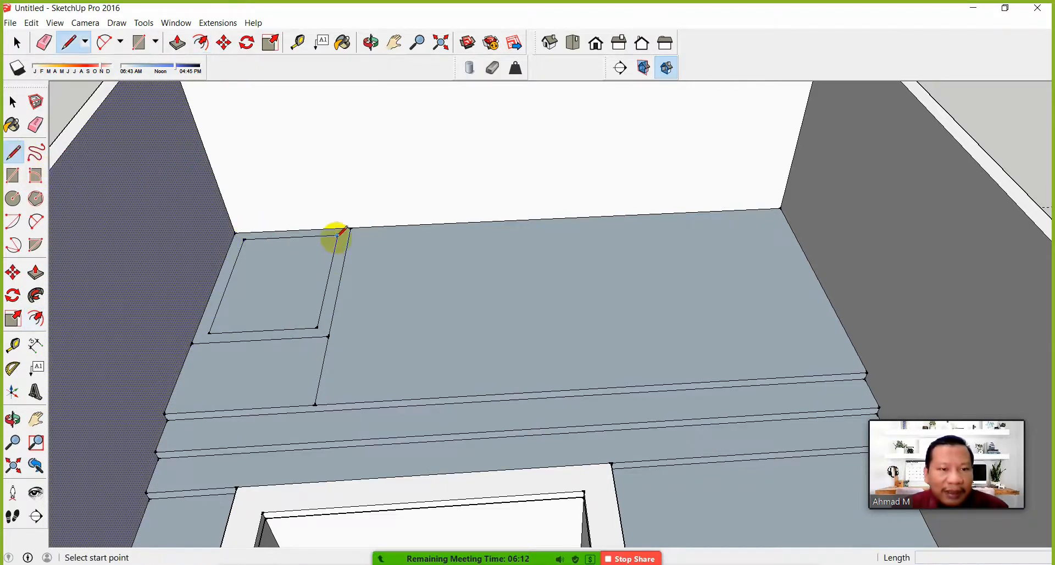
pyautogui.click(337, 235)
pyautogui.click(339, 228)
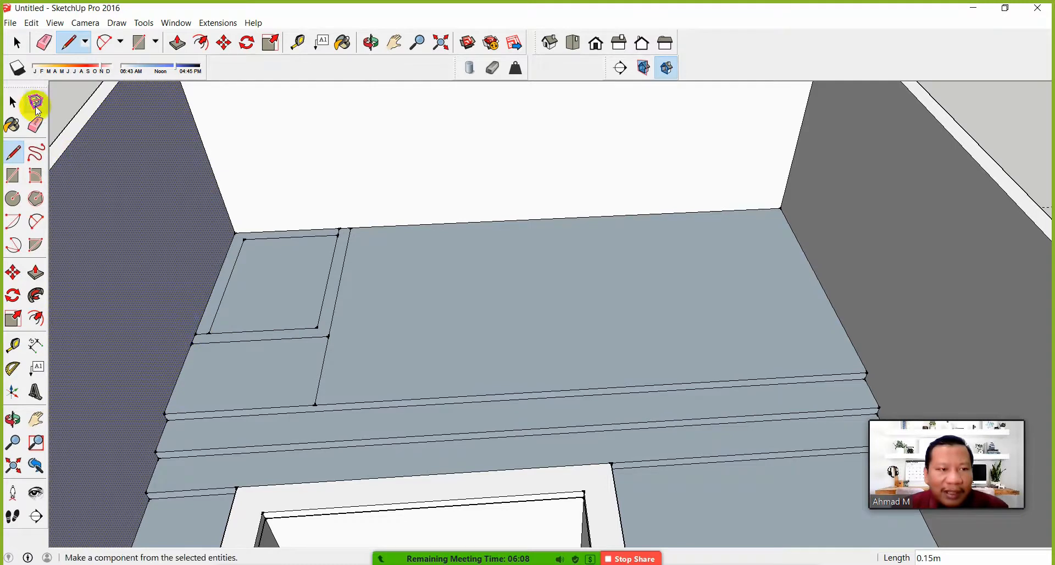
pyautogui.click(36, 124)
pyautogui.click(244, 248)
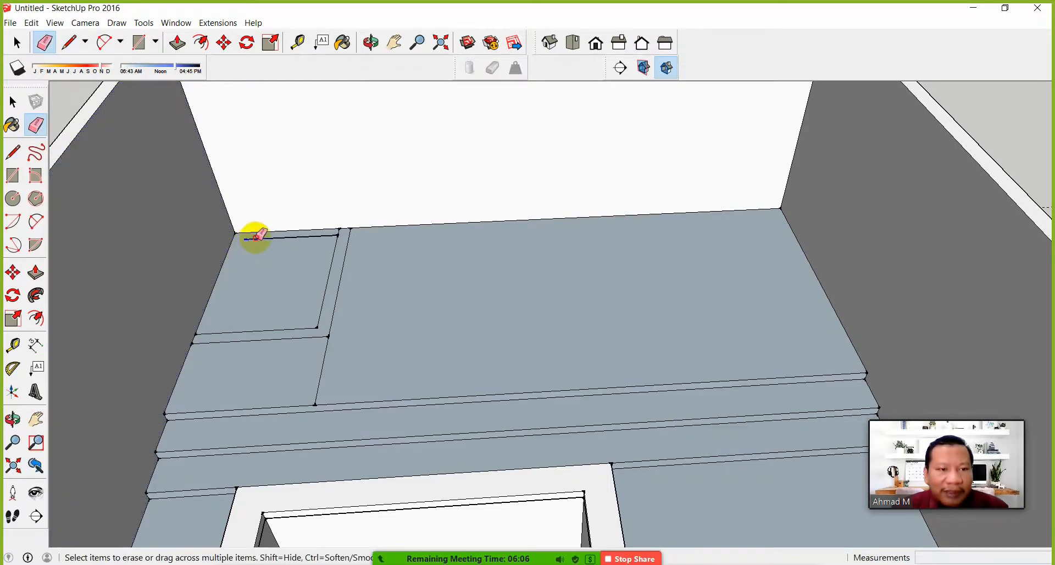
pyautogui.click(259, 239)
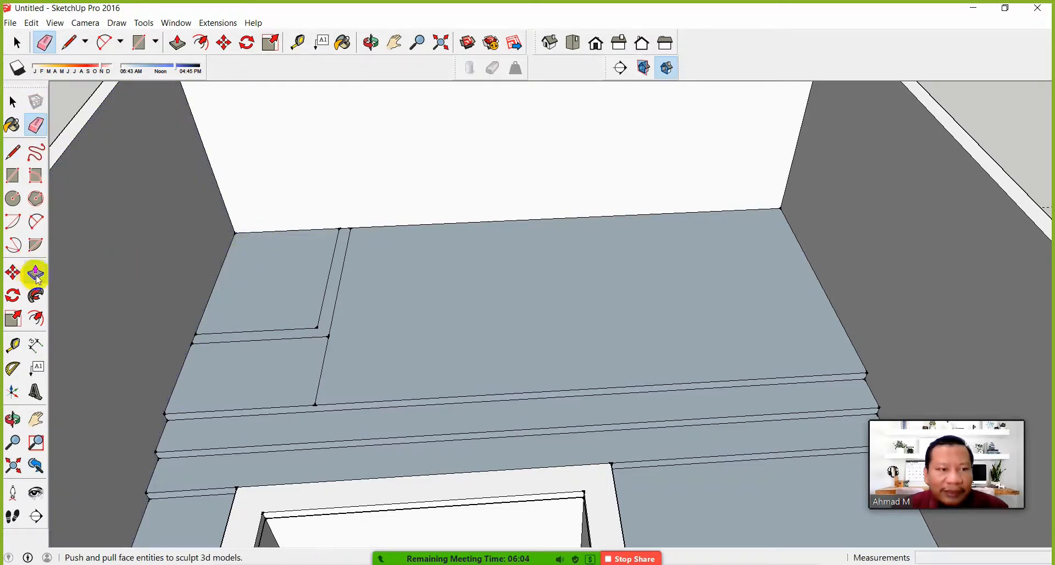
# Raise the corner room's L-shaped wall strip 2.70 m, level with the outer walls' top
pyautogui.click(36, 273)
pyautogui.click(278, 334)
pyautogui.scroll(-2, 253, 241)
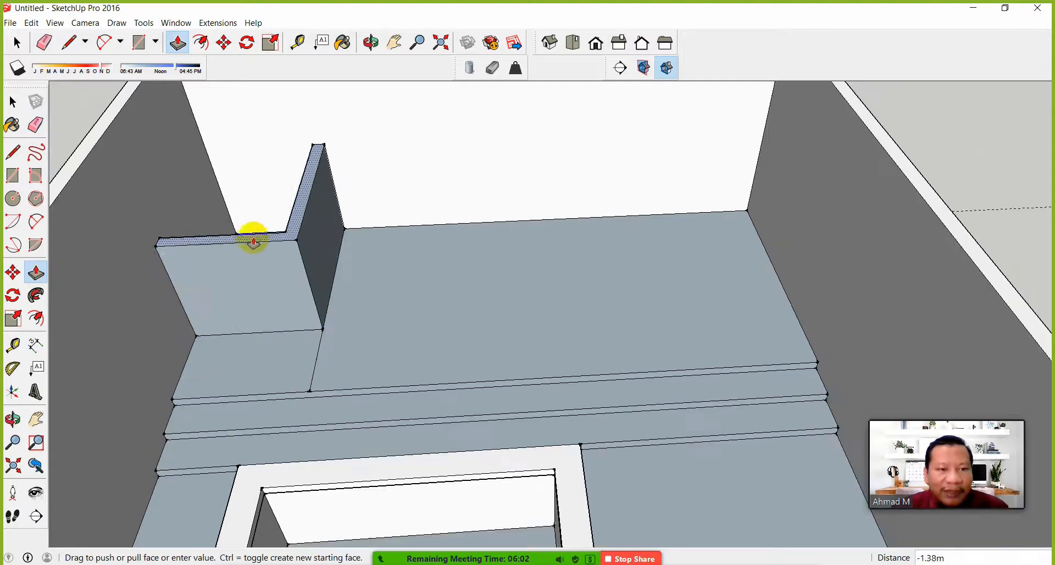
pyautogui.keyDown('shift'); pyautogui.moveTo(253, 241); pyautogui.dragTo(304, 265, button='middle'); pyautogui.keyUp('shift')
pyautogui.moveTo(259, 174); pyautogui.dragTo(266, 127, button='middle')
pyautogui.click(164, 192)
pyautogui.click(143, 195)
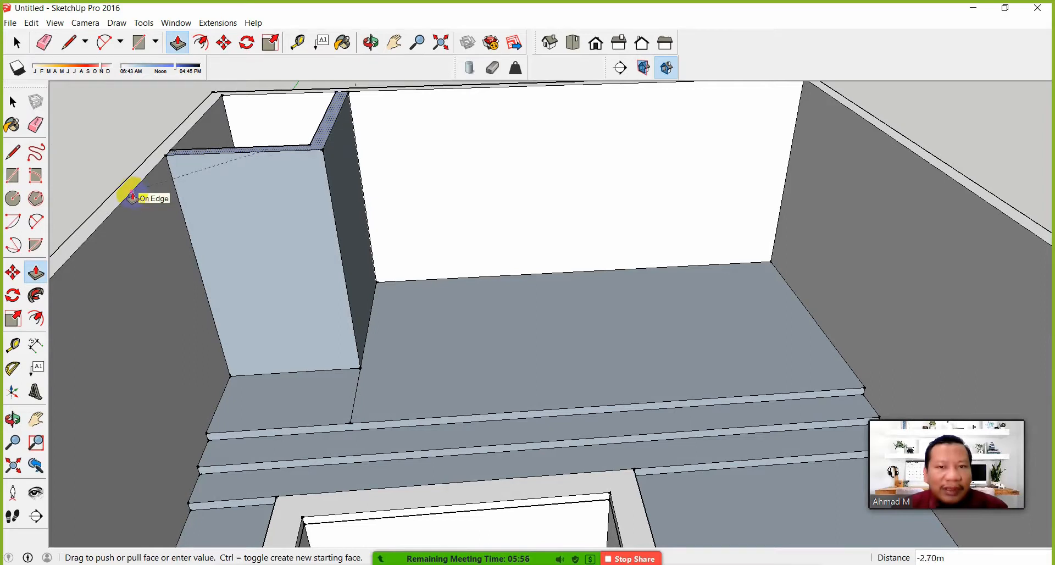
pyautogui.moveTo(207, 207); pyautogui.dragTo(269, 267, button='middle')
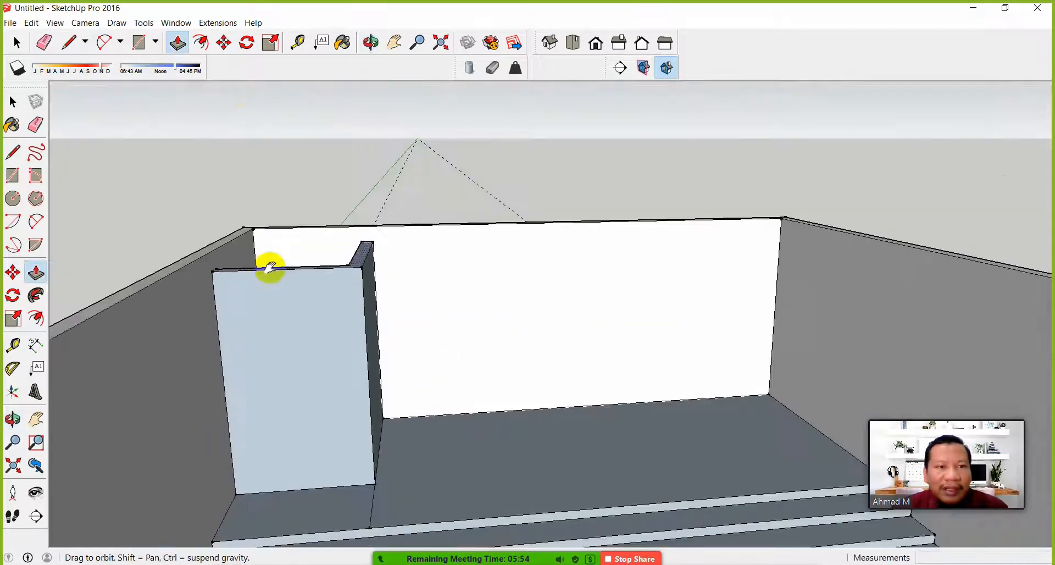
pyautogui.click(188, 278)
pyautogui.moveTo(188, 278); pyautogui.dragTo(275, 306, button='middle')
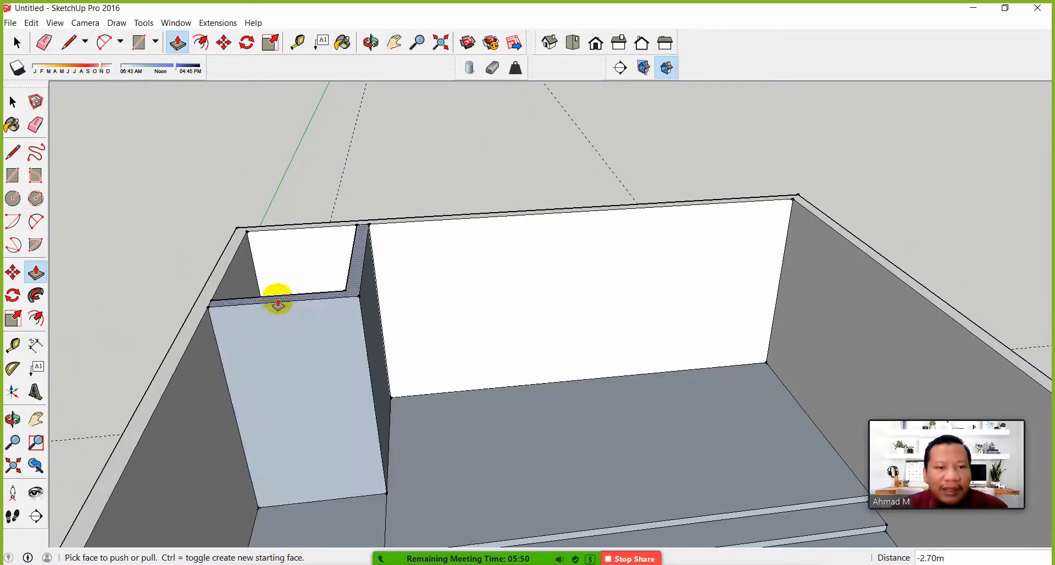
# Raise the top of the corner room's walls a further 0.5 m
pyautogui.click(275, 300)
pyautogui.write('0.5')
pyautogui.press('Return')
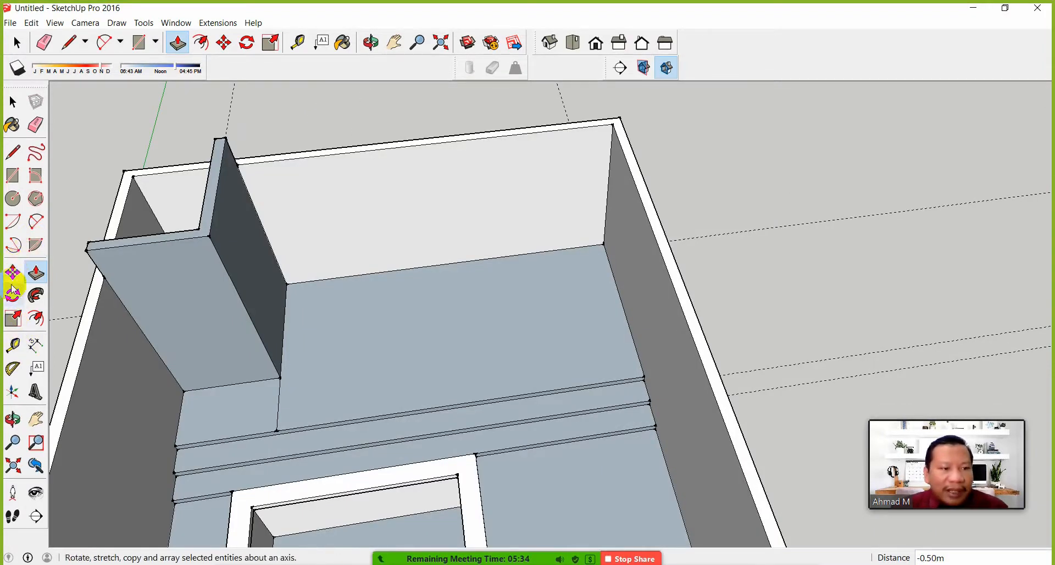
# Offset the outline of the large platform area beside the corner room 0.15 m inward
pyautogui.click(36, 318)
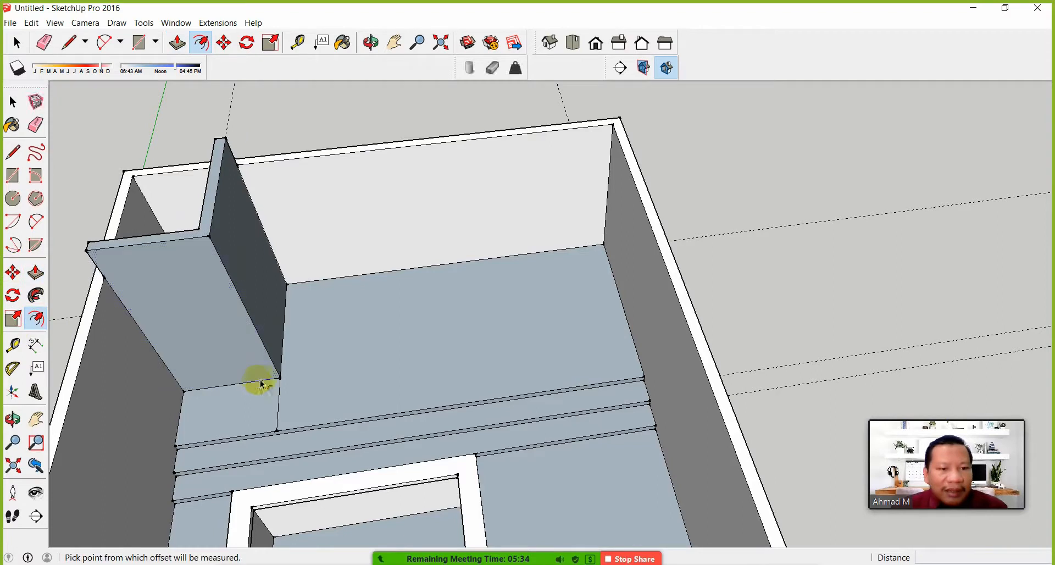
pyautogui.click(281, 408)
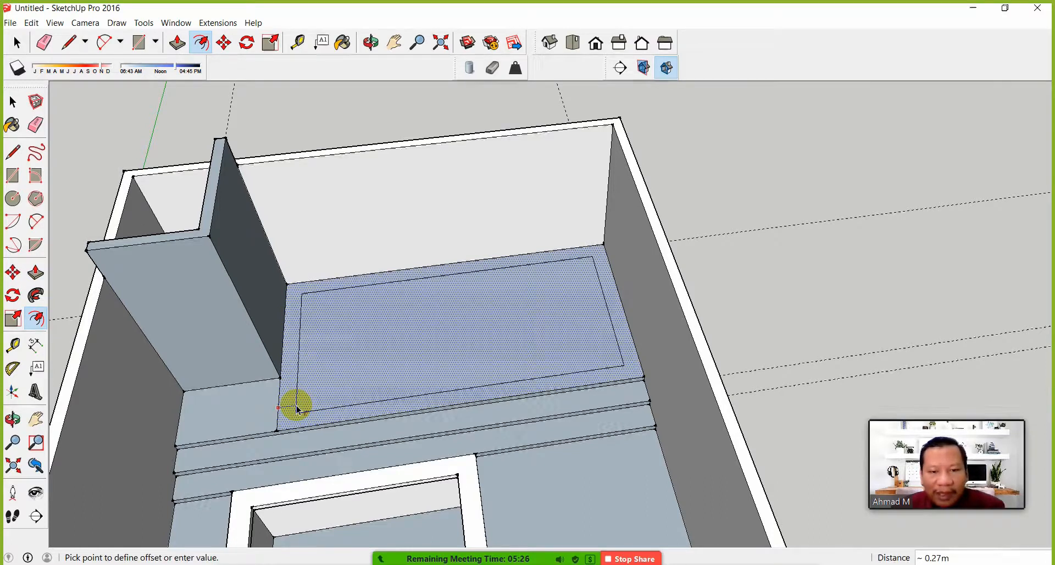
pyautogui.write('0.15')
pyautogui.press('Return')
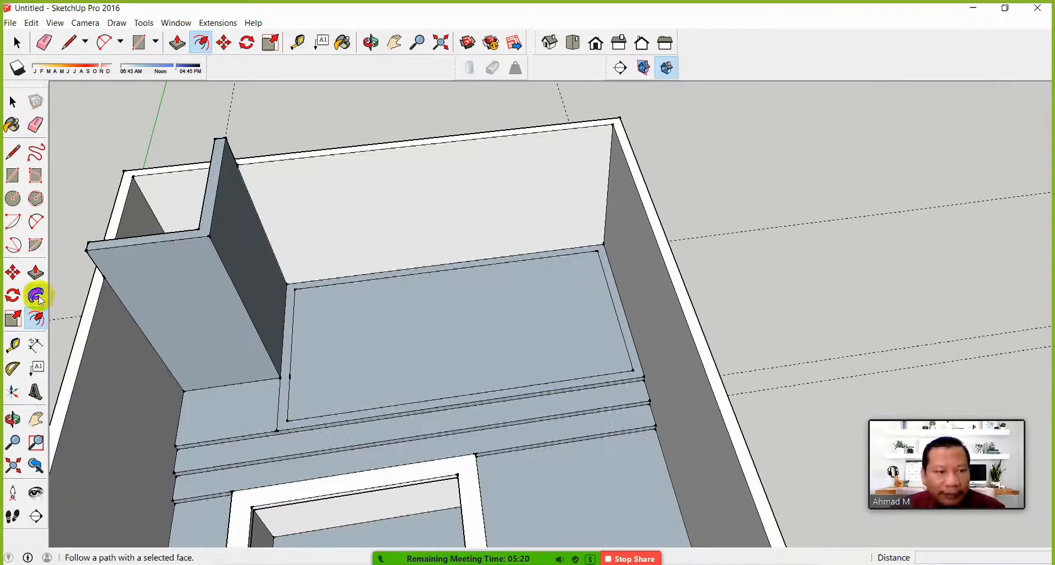
# Place a guide 0.15 m outside the large area's short edge in front of the corner room and draw a 1.00 m line along it
pyautogui.click(20, 157)
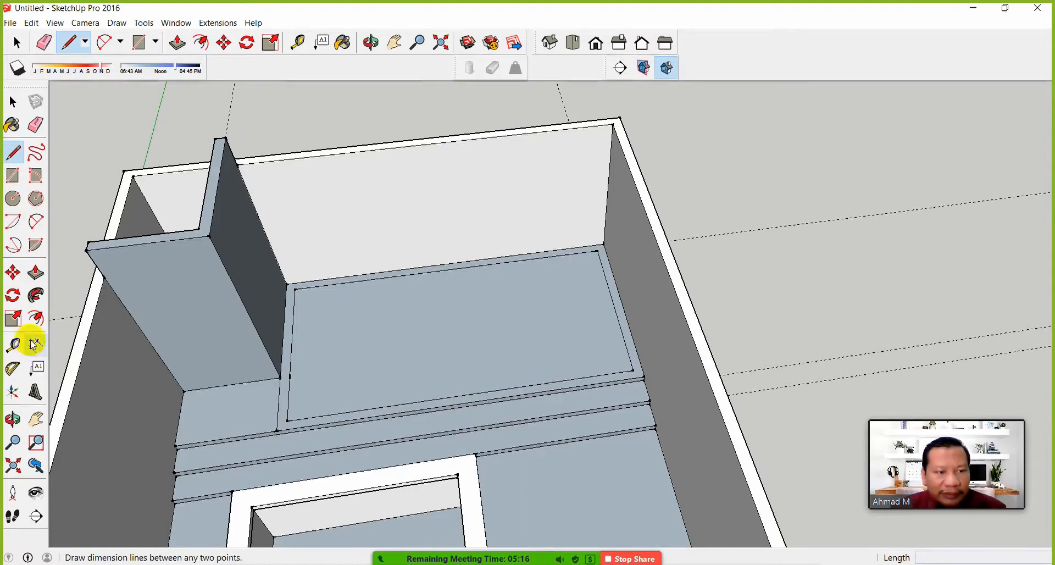
pyautogui.click(13, 344)
pyautogui.click(282, 400)
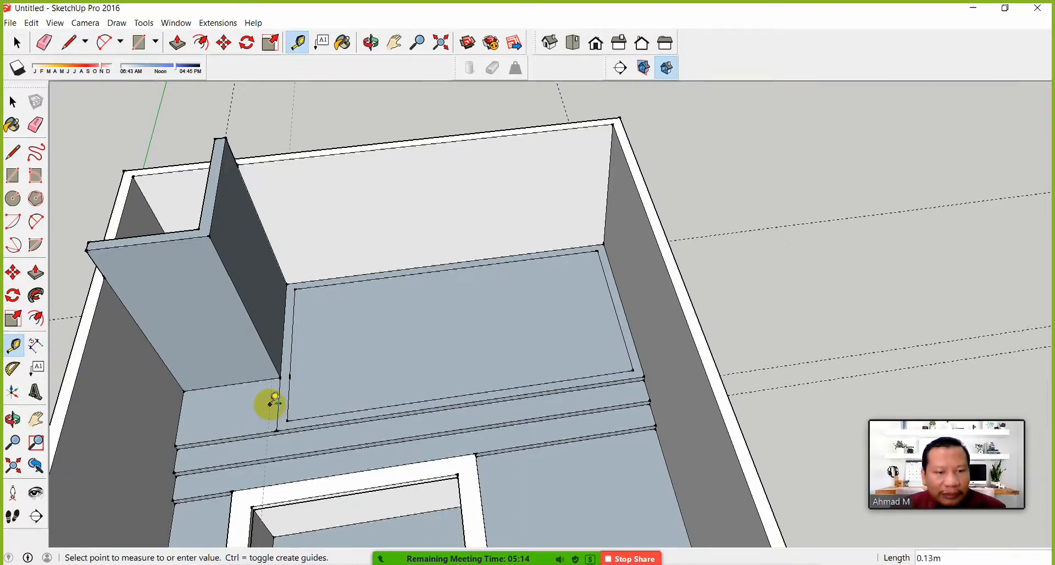
pyautogui.write('0.15')
pyautogui.press('Return')
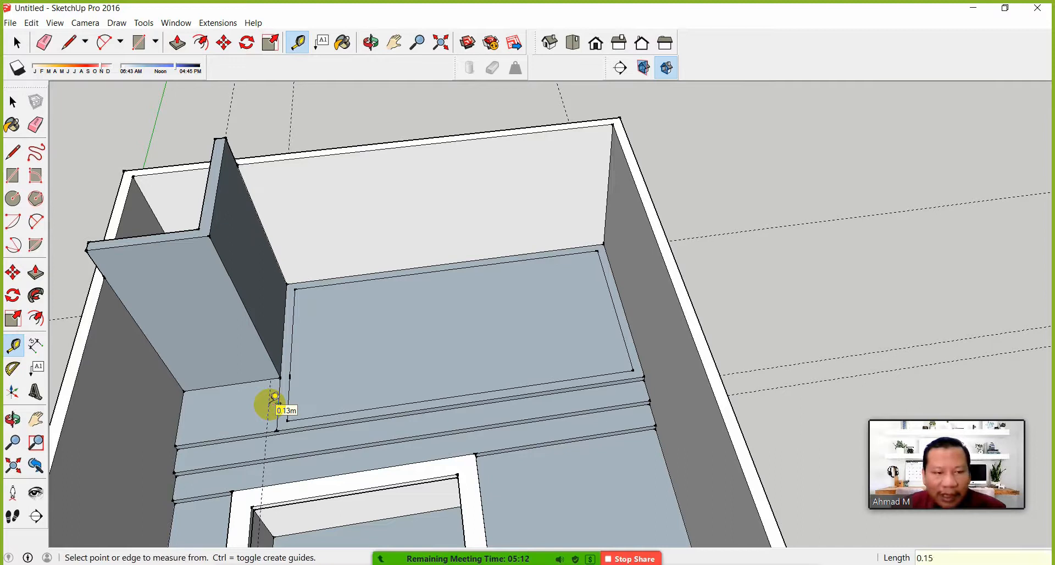
pyautogui.click(13, 153)
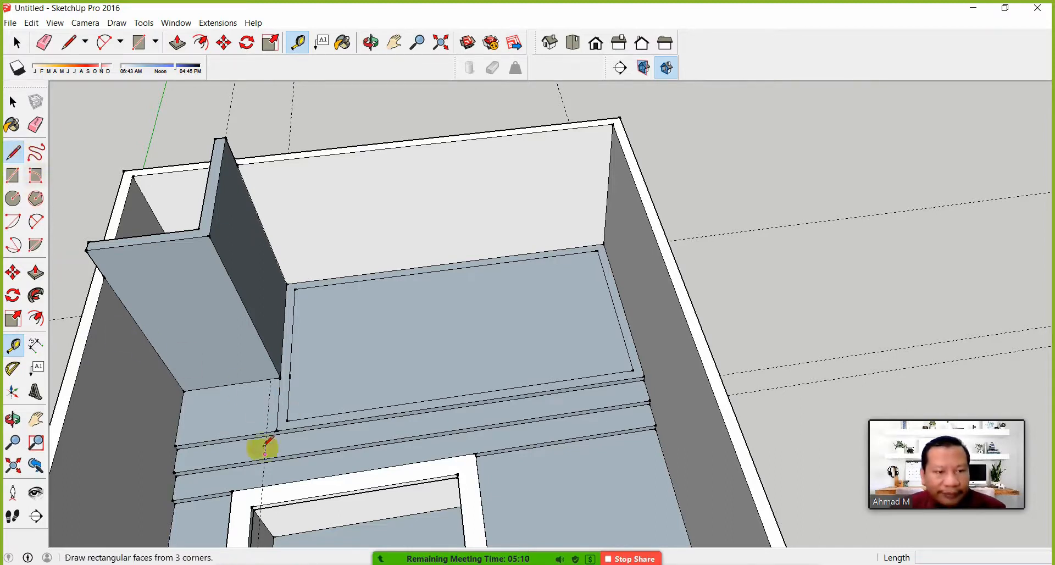
pyautogui.click(272, 377)
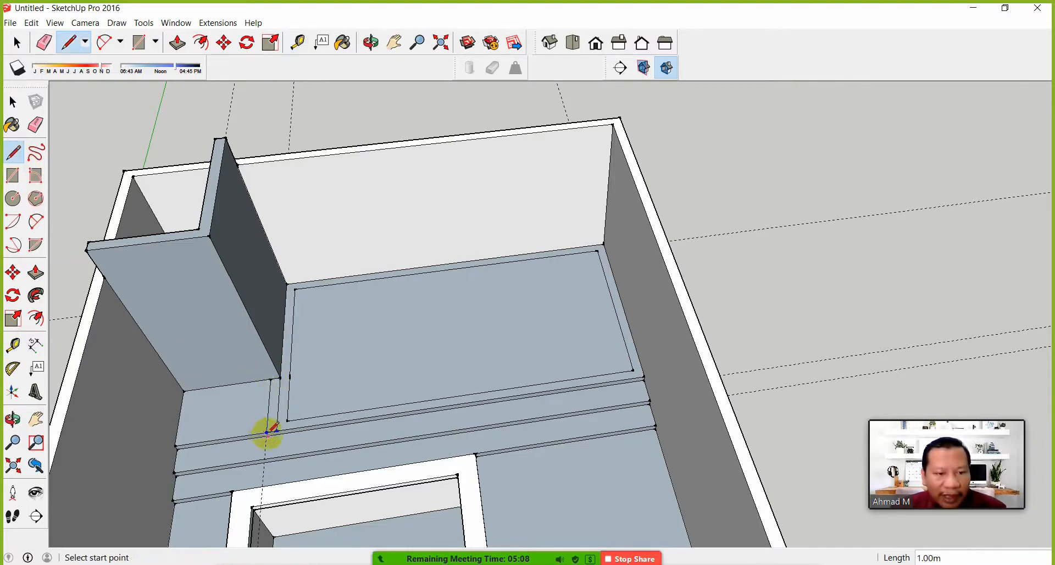
# Extend the large area's inner front line to both sides with 0.15 m lines and erase the surplus edges to leave an L-shaped wall strip
pyautogui.click(287, 421)
pyautogui.click(286, 421)
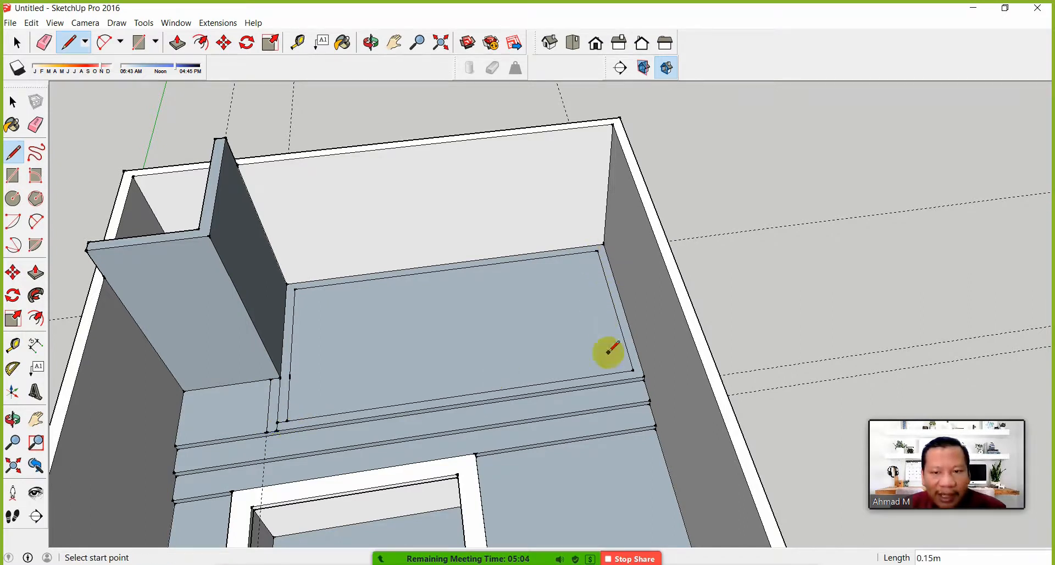
pyautogui.click(642, 367)
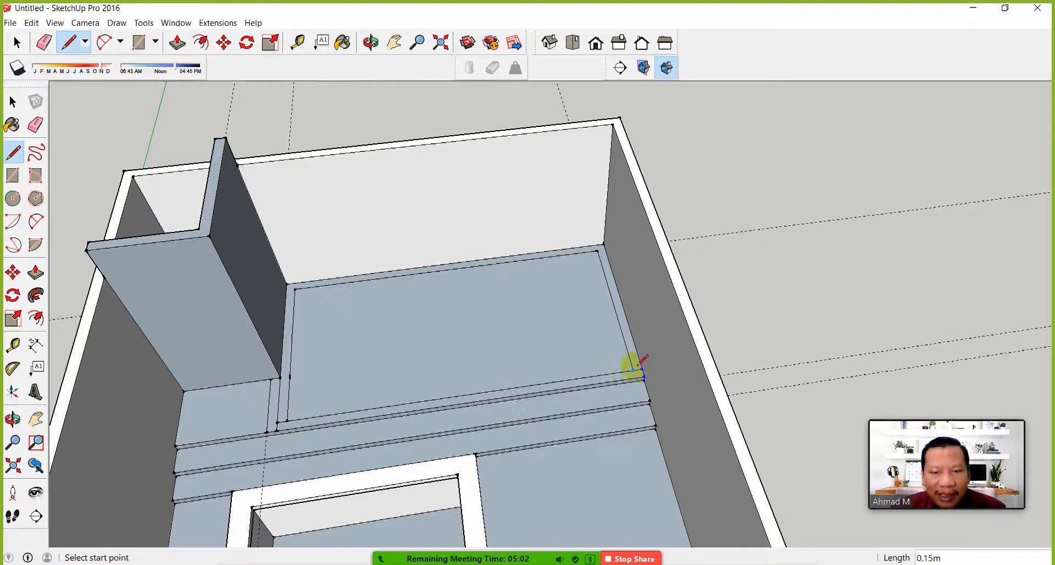
pyautogui.click(35, 126)
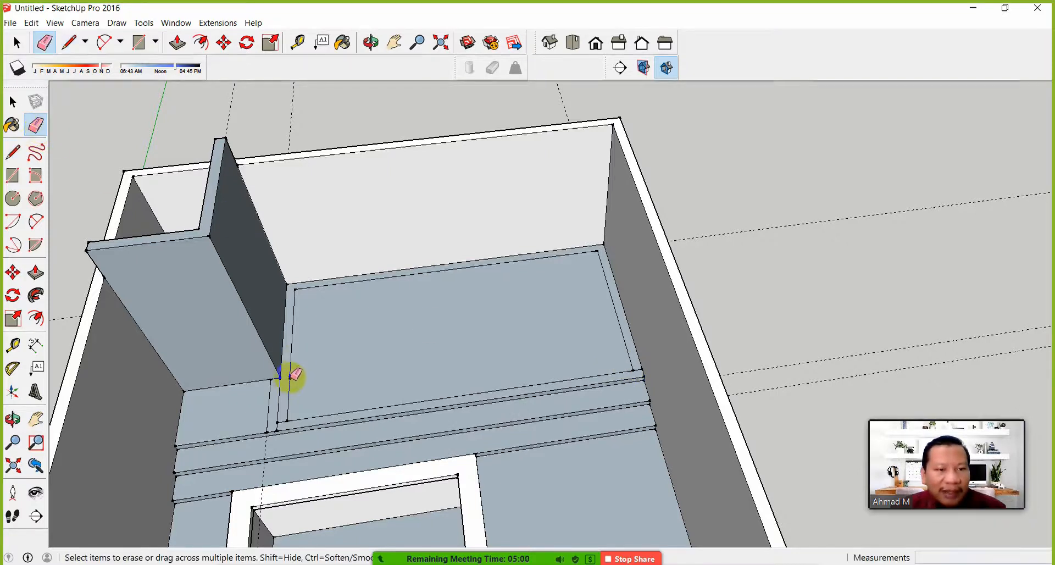
pyautogui.click(324, 288)
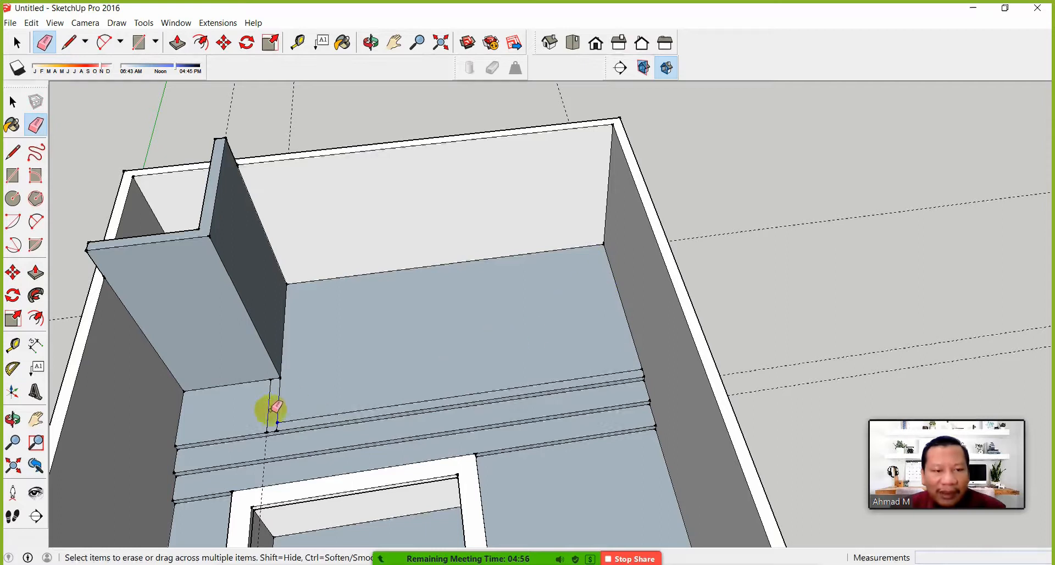
pyautogui.scroll(2, 273, 423)
pyautogui.scroll(-2, 278, 422)
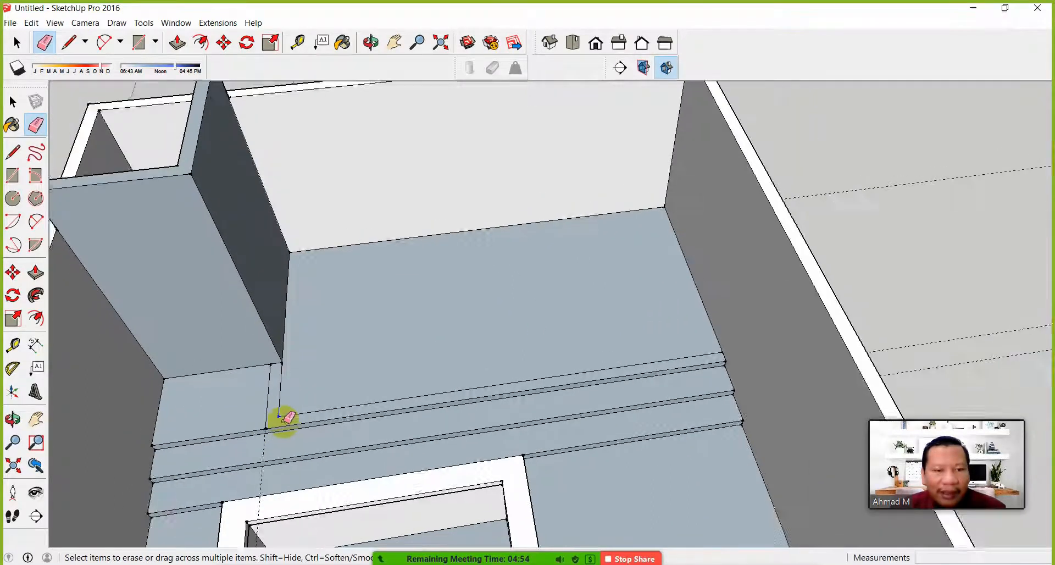
# Raise the large area's L-shaped wall strip level with the top of the corner room's walls
pyautogui.click(35, 272)
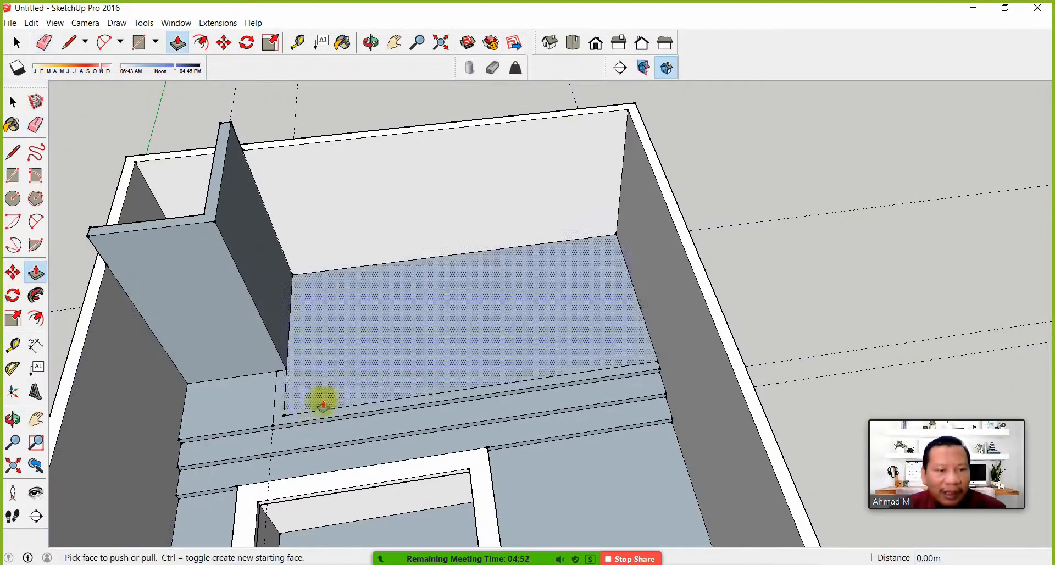
pyautogui.click(278, 414)
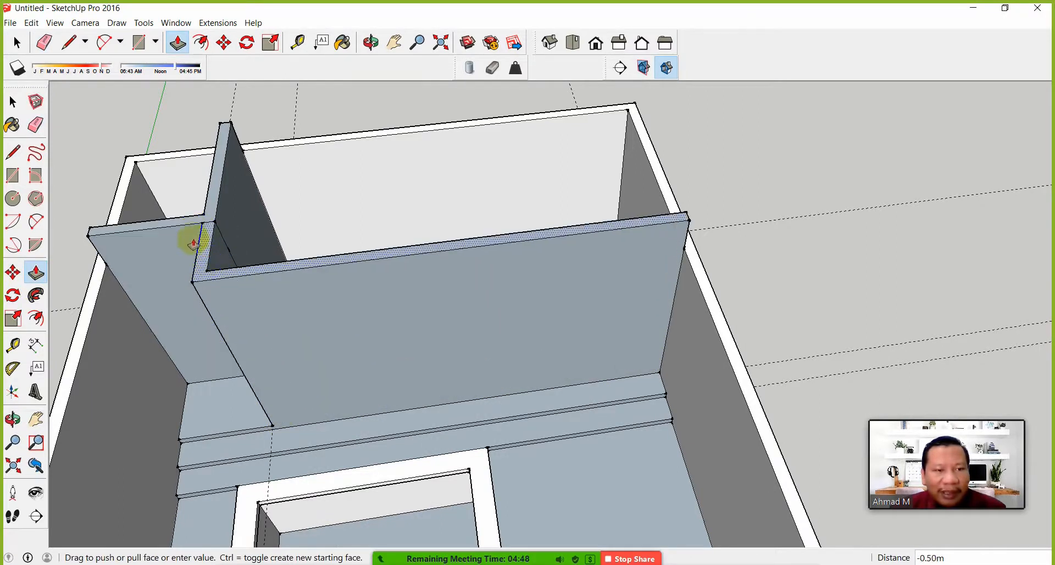
pyautogui.click(162, 228)
# Draw a 0.15 m line across the top of the side wall where the corner room's front wall meets it
pyautogui.moveTo(264, 242); pyautogui.dragTo(411, 165, button='middle')
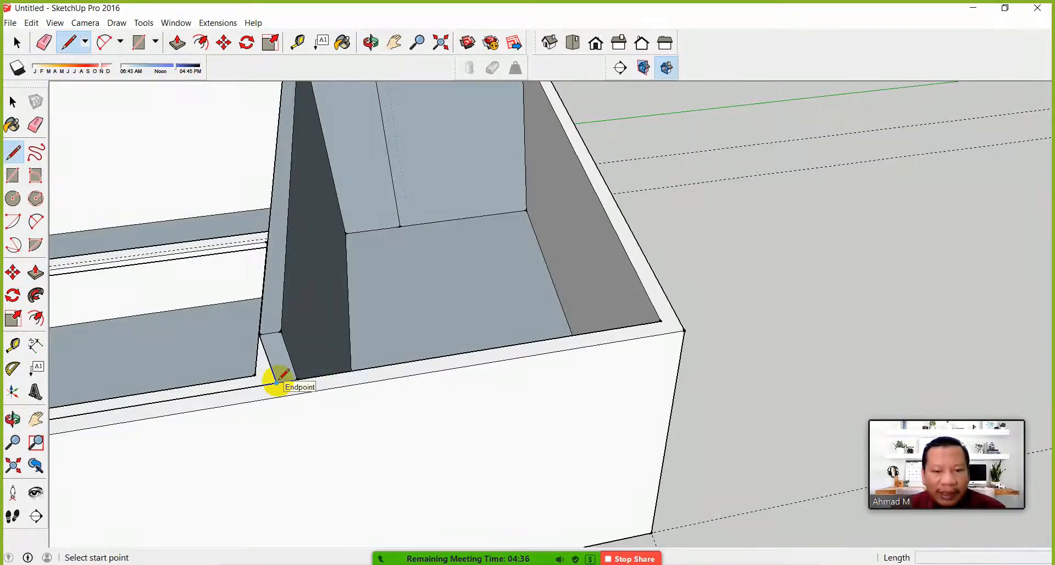
pyautogui.click(277, 381)
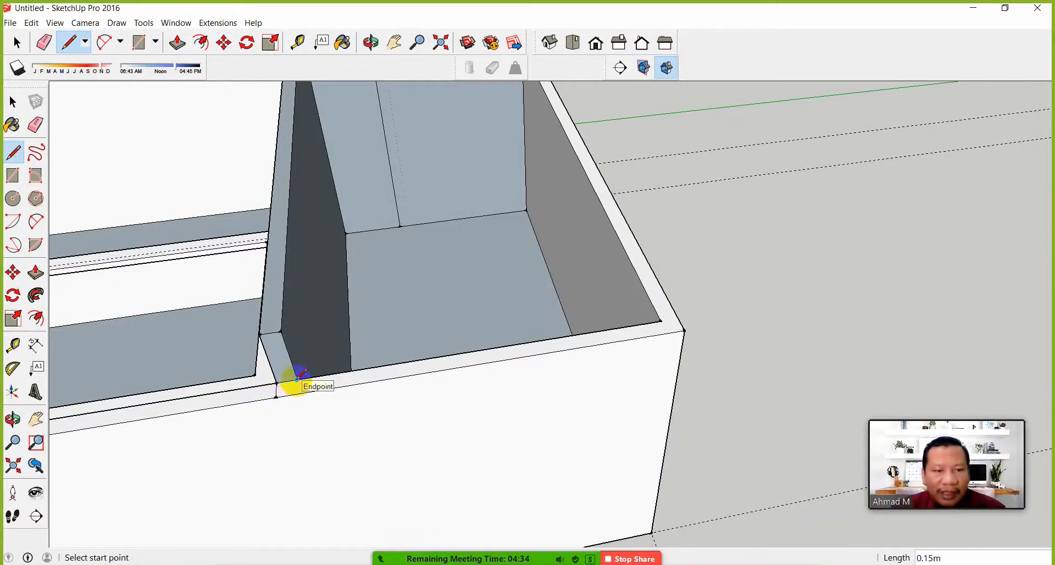
pyautogui.moveTo(353, 369); pyautogui.dragTo(411, 222, button='middle')
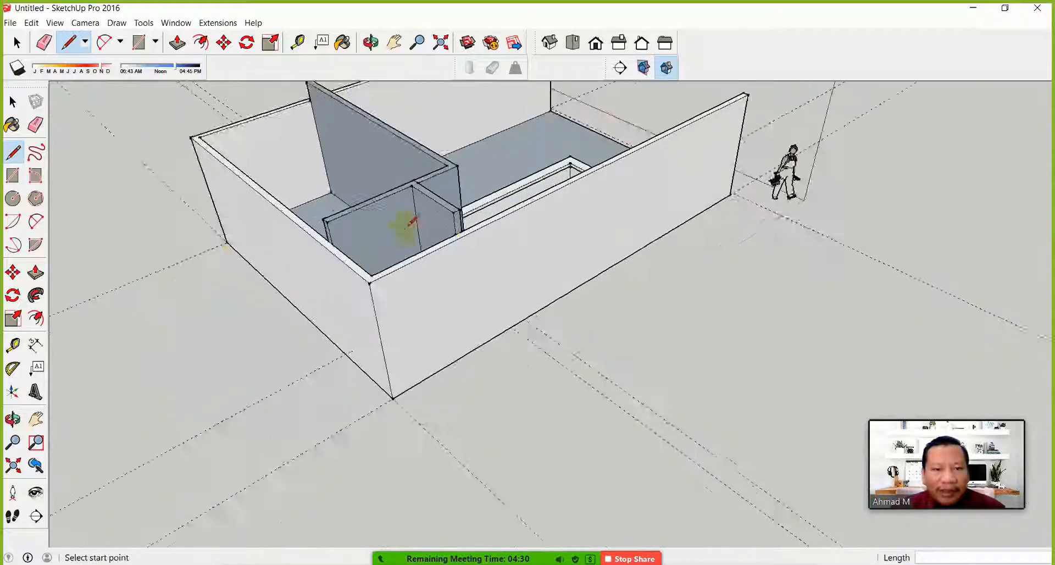
# Raise the tops of the outer walls around the two rooms by 0.50 m with Push/Pull
pyautogui.scroll(5, 461, 228)
pyautogui.scroll(-3, 481, 241)
pyautogui.moveTo(480, 245); pyautogui.dragTo(453, 307, button='middle')
pyautogui.scroll(-2, 448, 296)
pyautogui.click(13, 102)
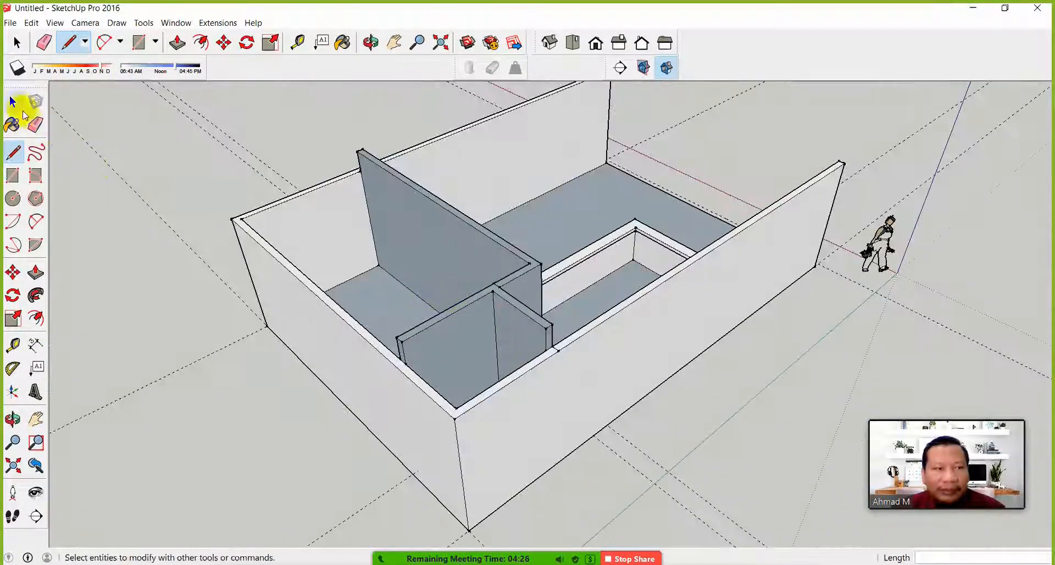
pyautogui.click(35, 273)
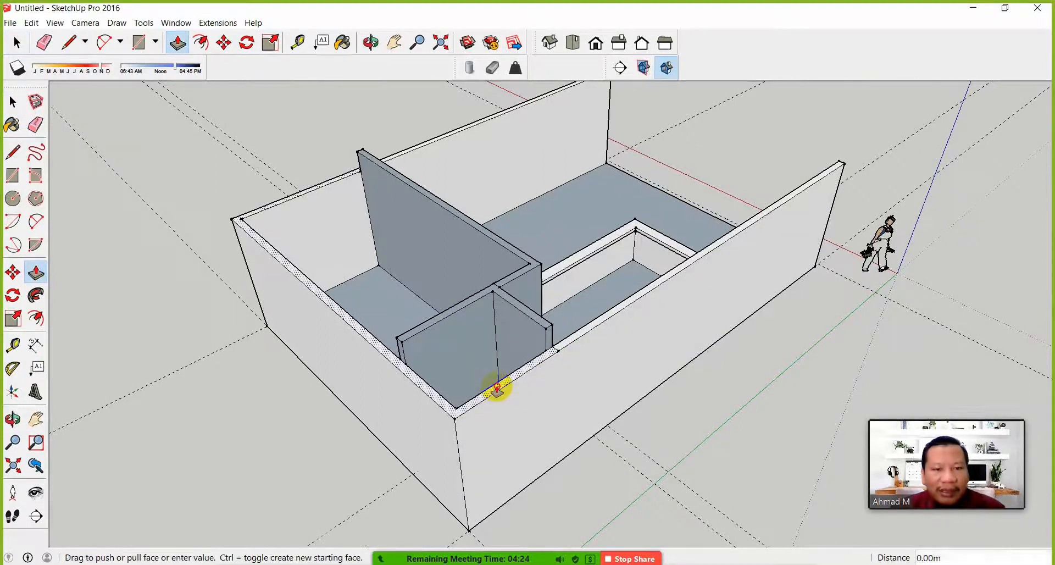
pyautogui.moveTo(497, 389); pyautogui.dragTo(499, 343)
# Erase the leftover edge where the raised outer wall meets the corner room's front wall
pyautogui.moveTo(509, 324); pyautogui.dragTo(330, 313, button='middle')
pyautogui.scroll(3, 434, 385)
pyautogui.scroll(-3, 434, 385)
pyautogui.moveTo(434, 384); pyautogui.dragTo(361, 266, button='middle')
pyautogui.scroll(1, 361, 266)
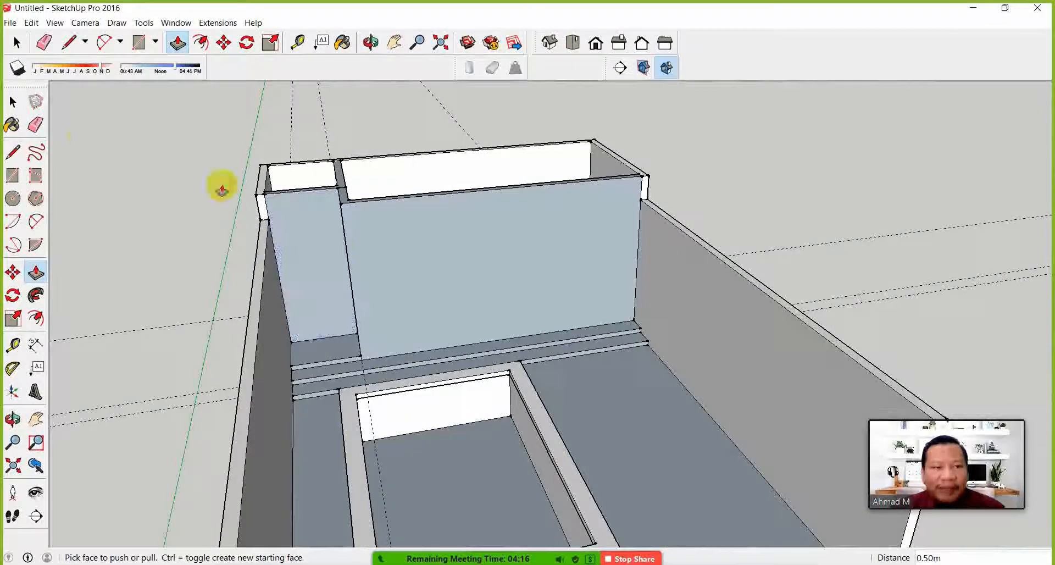
pyautogui.click(35, 125)
pyautogui.moveTo(258, 209); pyautogui.dragTo(269, 207)
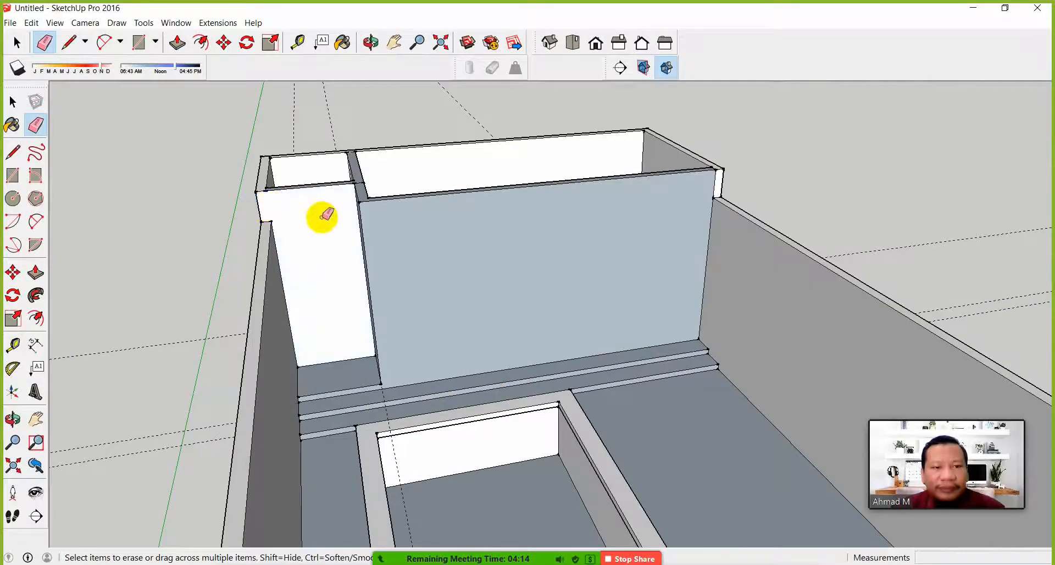
# Draw a vertical line down the large room's front wall from the inner wall corner to the platform
pyautogui.moveTo(342, 278)
pyautogui.mouseDown(button='middle')
pyautogui.moveTo(499, 275)
pyautogui.moveTo(495, 369)
pyautogui.mouseUp(button='middle')
pyautogui.scroll(4, 330, 243)
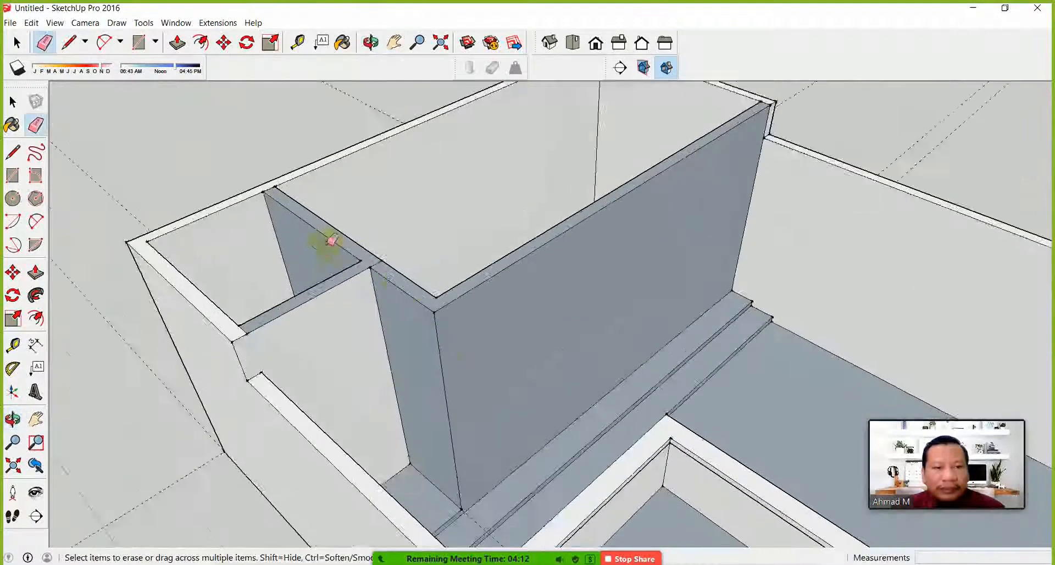
pyautogui.scroll(-5, 365, 265)
pyautogui.moveTo(509, 301)
pyautogui.mouseDown(button='middle')
pyautogui.moveTo(372, 336)
pyautogui.moveTo(430, 319)
pyautogui.moveTo(471, 279)
pyautogui.moveTo(430, 315)
pyautogui.moveTo(447, 271)
pyautogui.moveTo(425, 303)
pyautogui.mouseUp(button='middle')
pyautogui.scroll(3, 385, 336)
pyautogui.scroll(2, 461, 289)
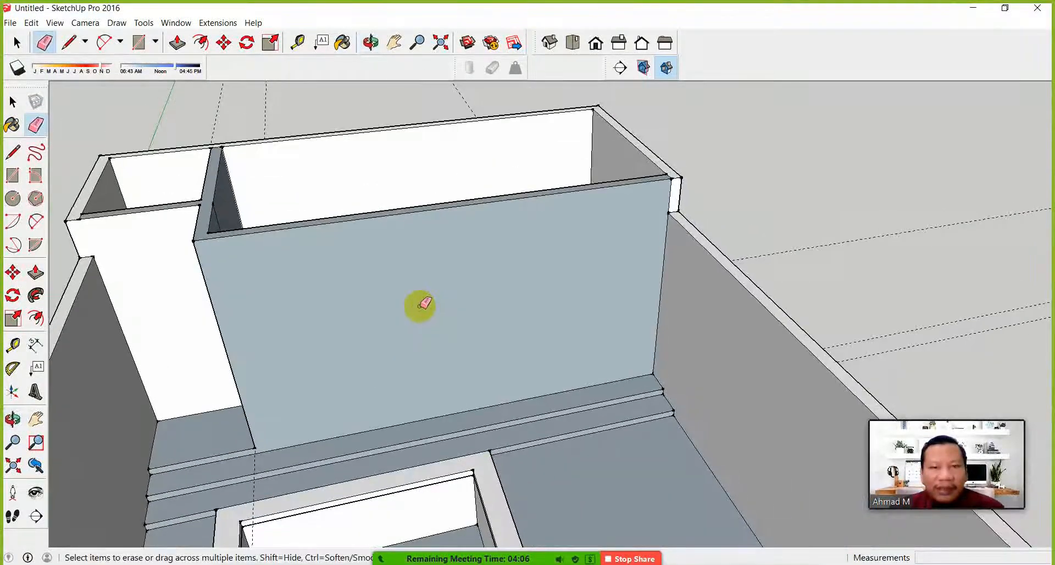
pyautogui.click(13, 152)
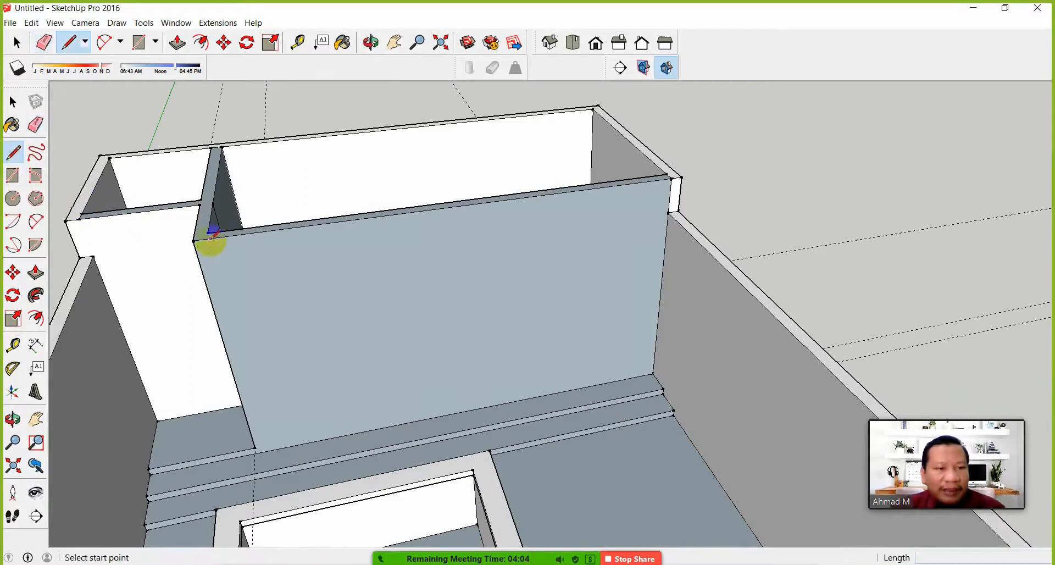
pyautogui.click(207, 232)
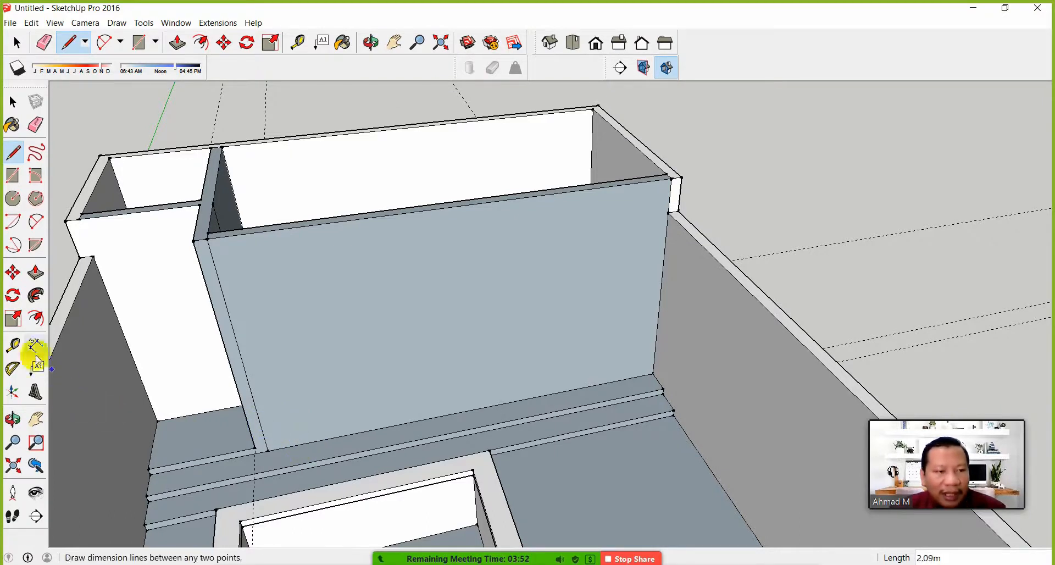
# Place guides on the large room's front wall 0.10 m above its base and 0.50 m below its top
pyautogui.click(12, 345)
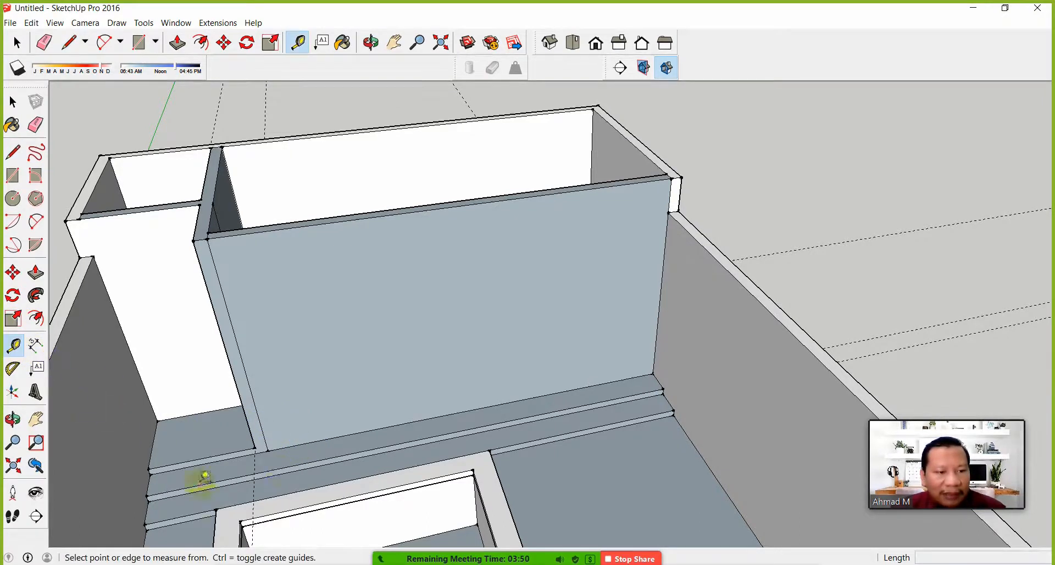
pyautogui.click(240, 456)
pyautogui.click(239, 450)
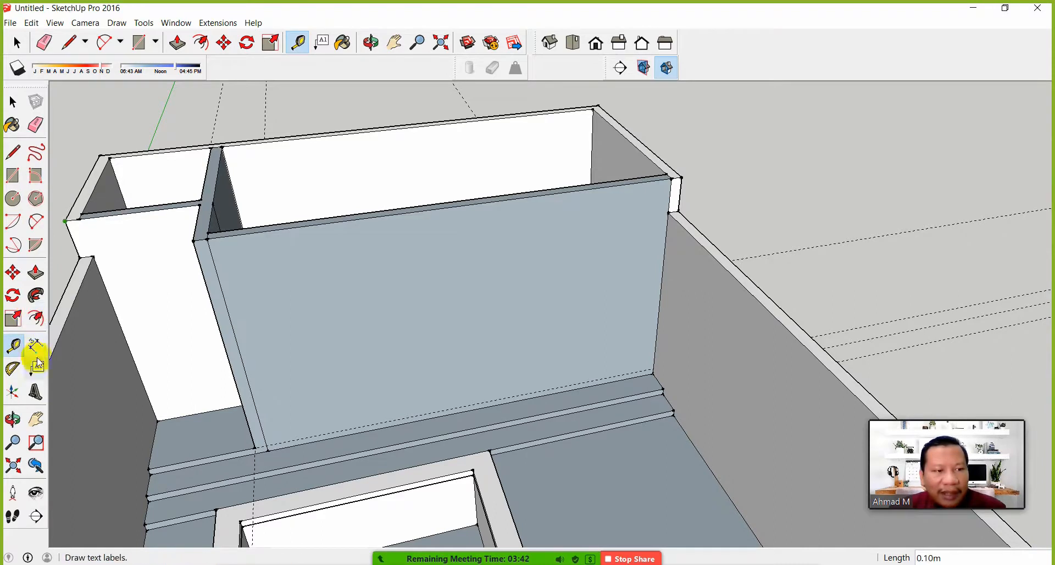
pyautogui.click(378, 212)
pyautogui.moveTo(380, 231); pyautogui.dragTo(372, 169, button='middle')
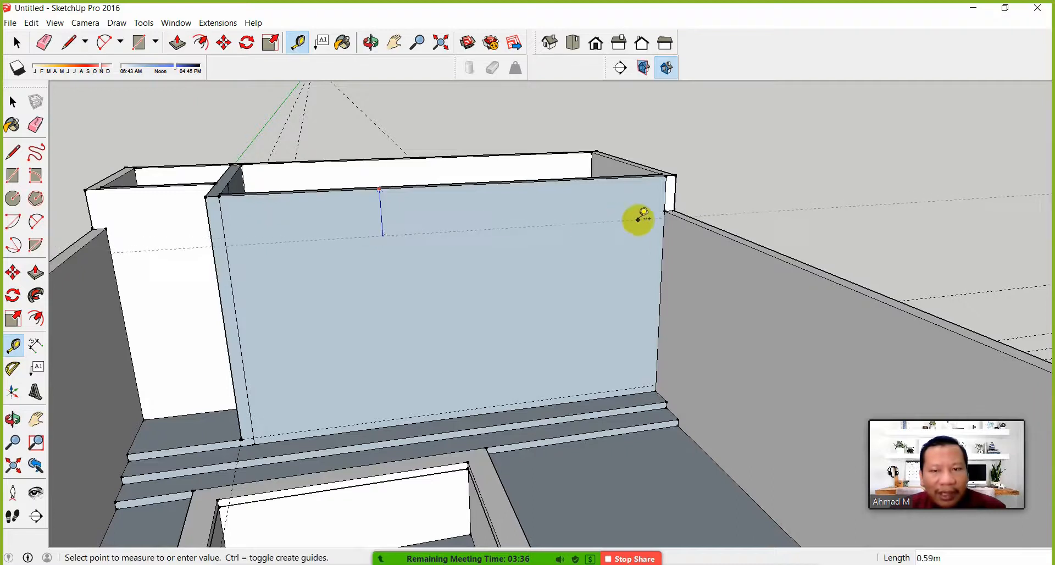
pyautogui.click(666, 211)
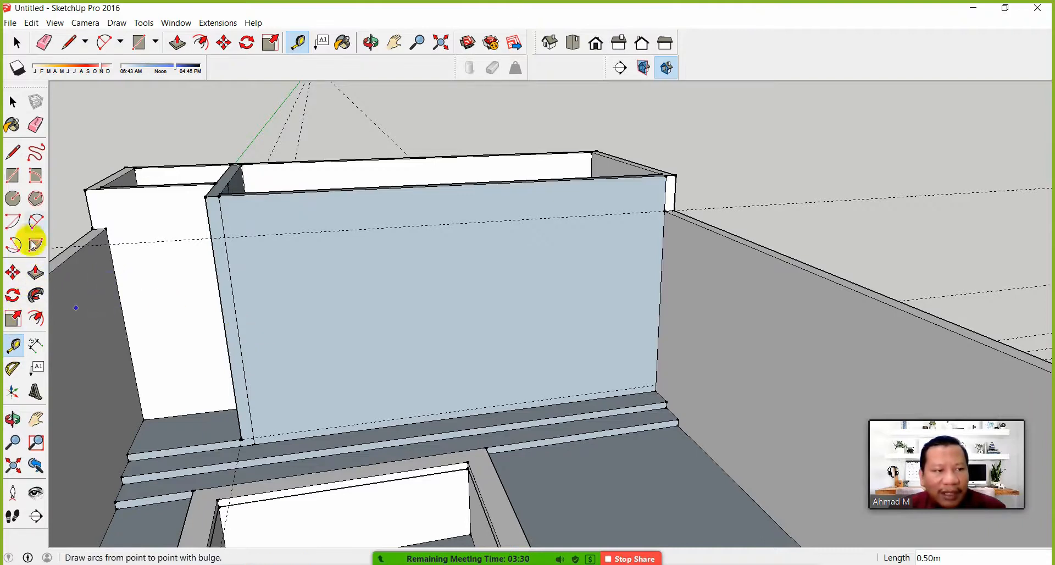
# Draw a 5.80 m wide rectangle between the two guides on the large room's front wall and push it through 0.15 m as an opening
pyautogui.click(36, 198)
pyautogui.click(223, 237)
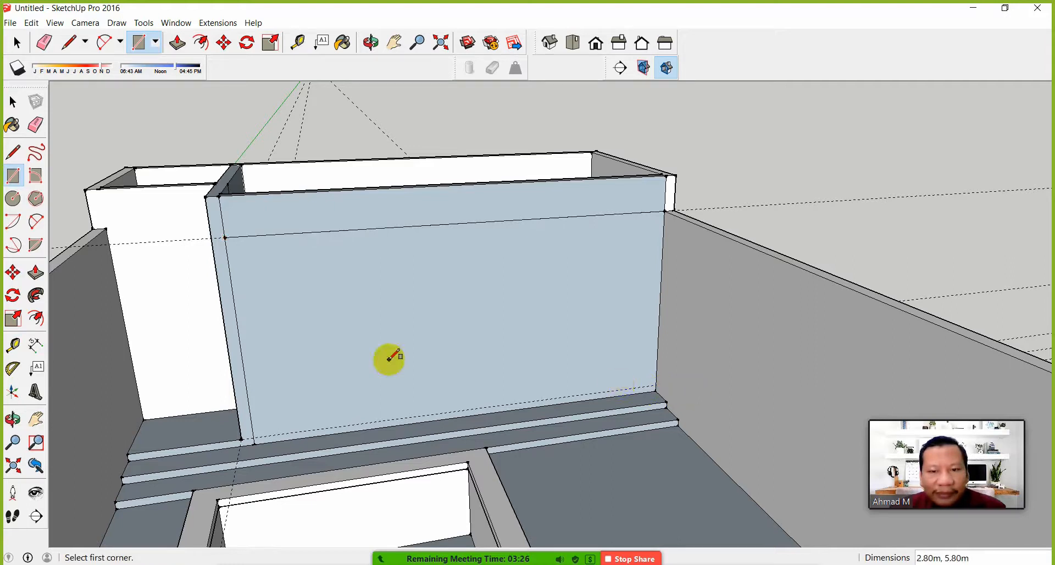
pyautogui.click(223, 238)
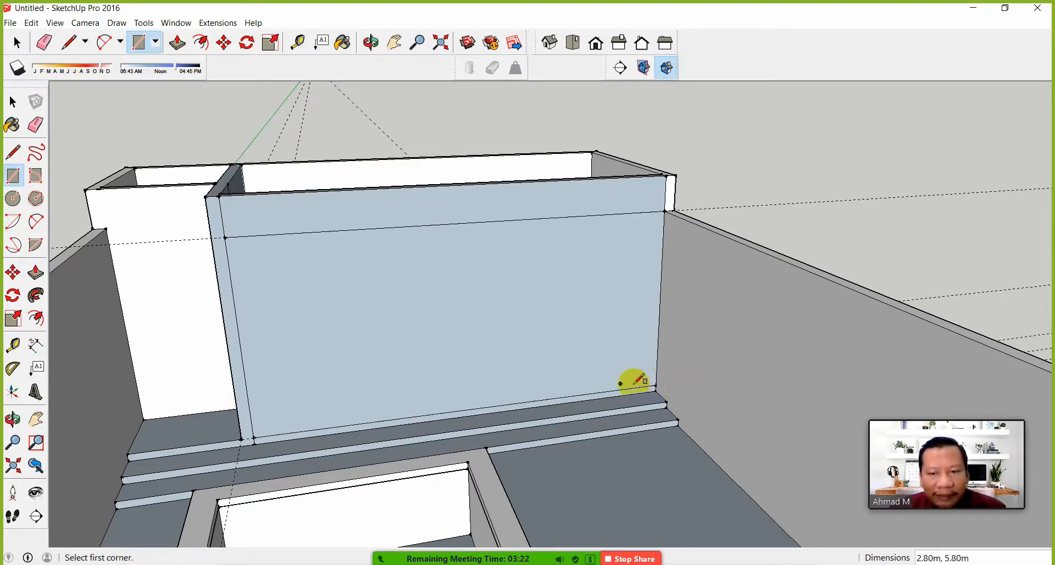
pyautogui.click(35, 272)
pyautogui.click(428, 325)
pyautogui.moveTo(428, 326); pyautogui.dragTo(393, 370, button='middle')
pyautogui.click(359, 288)
pyautogui.moveTo(359, 288); pyautogui.dragTo(431, 348, button='middle')
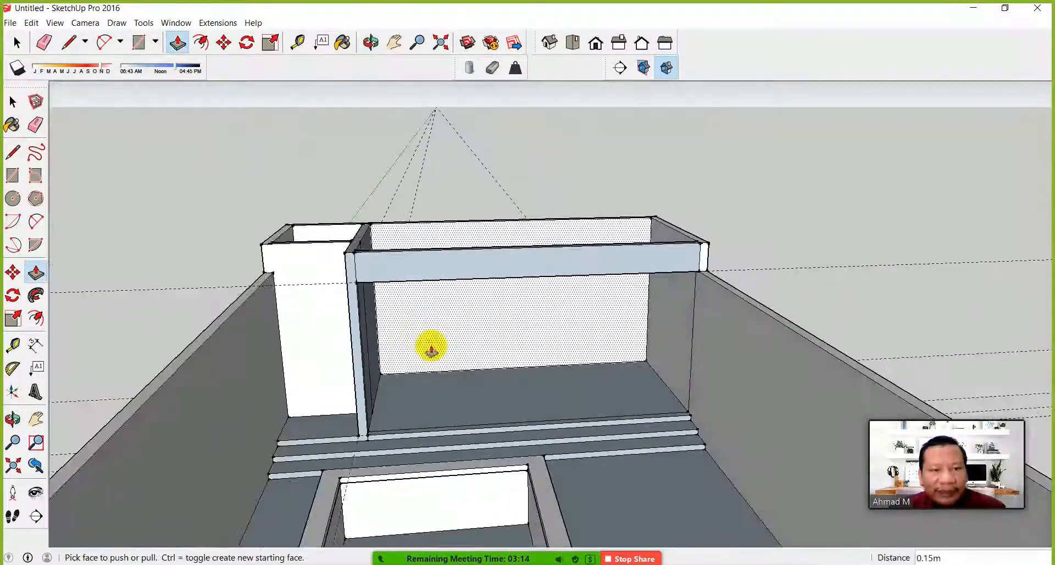
# Erase the guide along the opening's upper edge and draw a 5.80 m by 2.70 m rectangle filling the opening
pyautogui.click(35, 125)
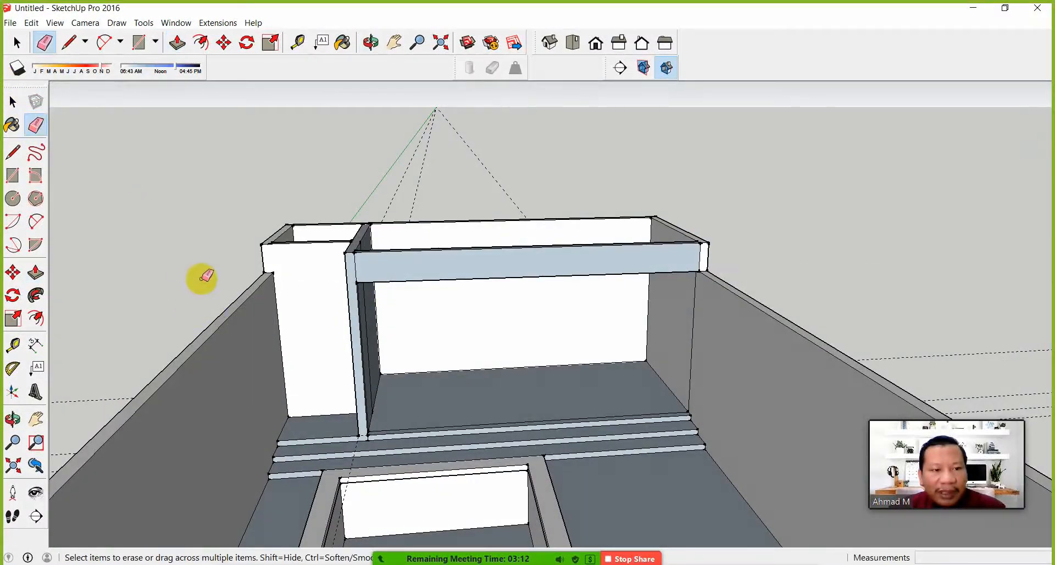
pyautogui.moveTo(420, 190); pyautogui.dragTo(196, 258, button='middle')
pyautogui.scroll(1, 498, 317)
pyautogui.scroll(-2, 498, 318)
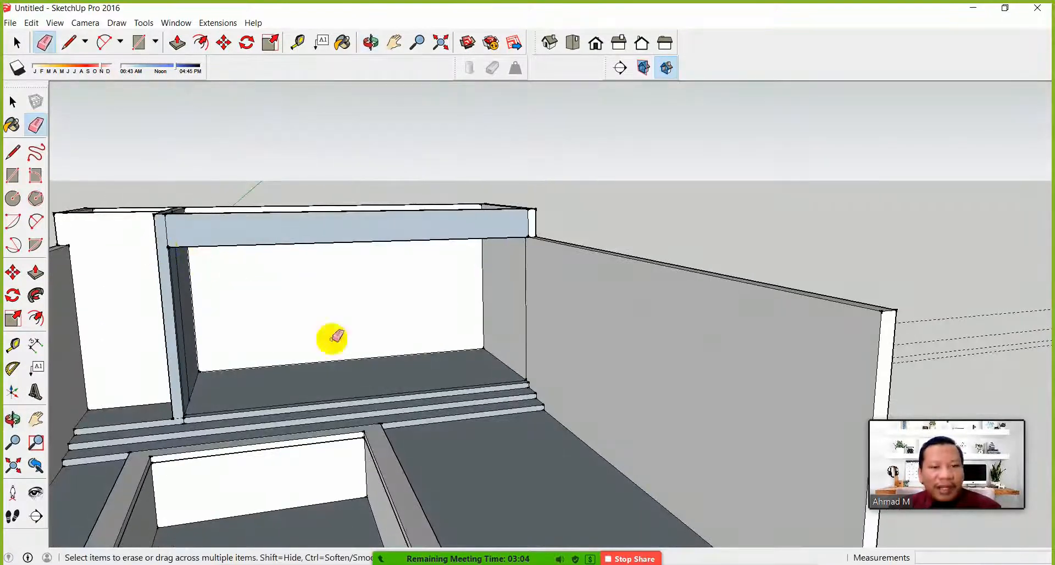
pyautogui.scroll(1, 302, 338)
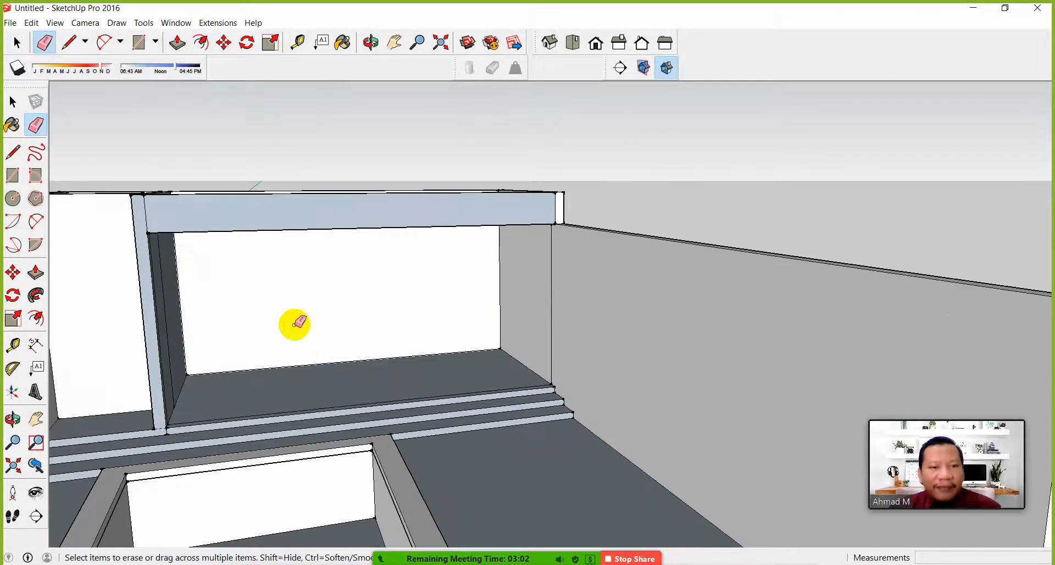
pyautogui.click(13, 175)
pyautogui.click(148, 233)
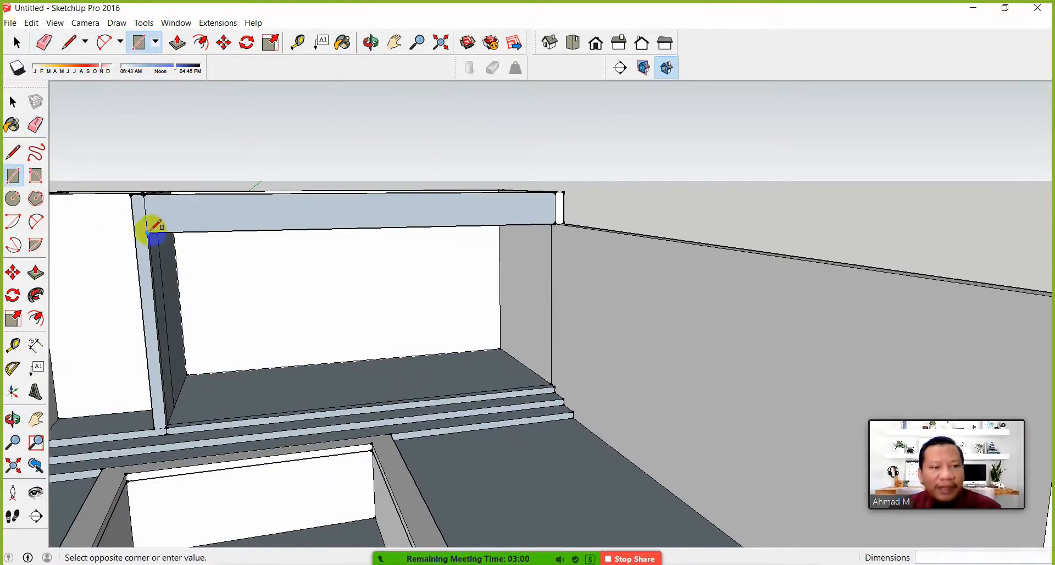
pyautogui.scroll(4, 553, 383)
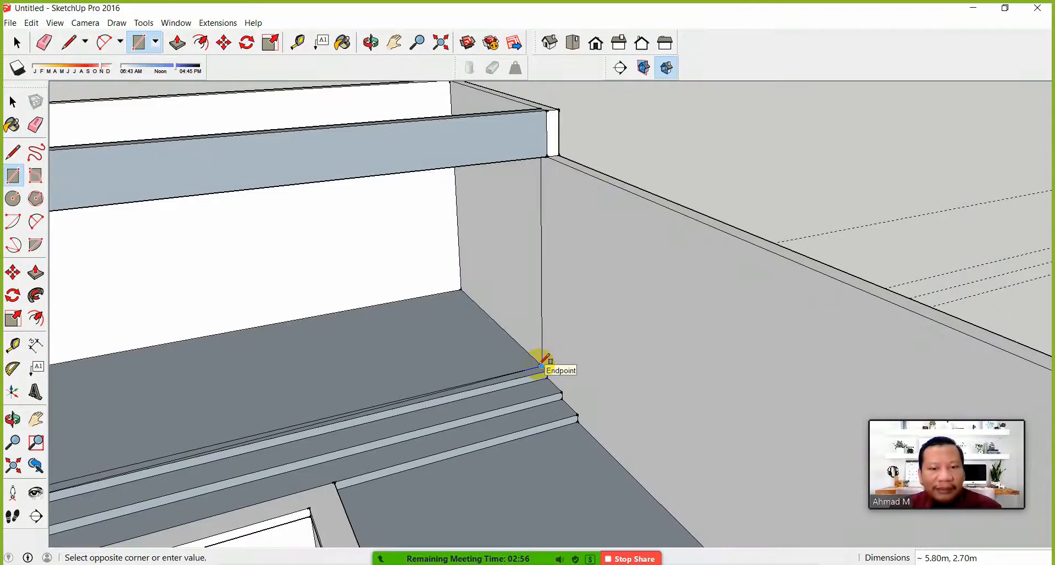
pyautogui.click(544, 371)
pyautogui.scroll(-5, 536, 365)
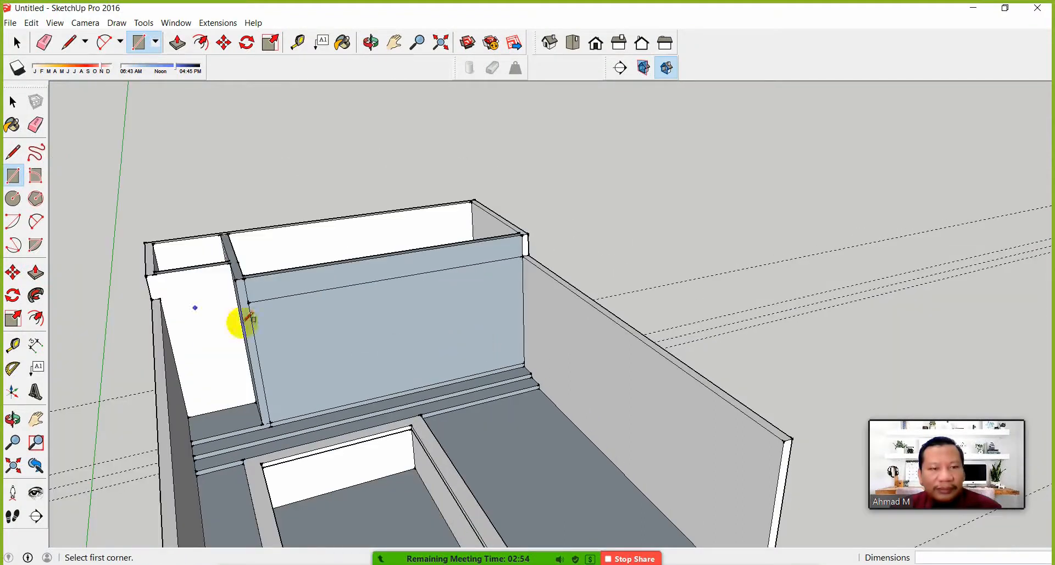
# Copy the rectangular face filling the opening sideways to a free spot outside the side wall
pyautogui.click(14, 102)
pyautogui.click(395, 344)
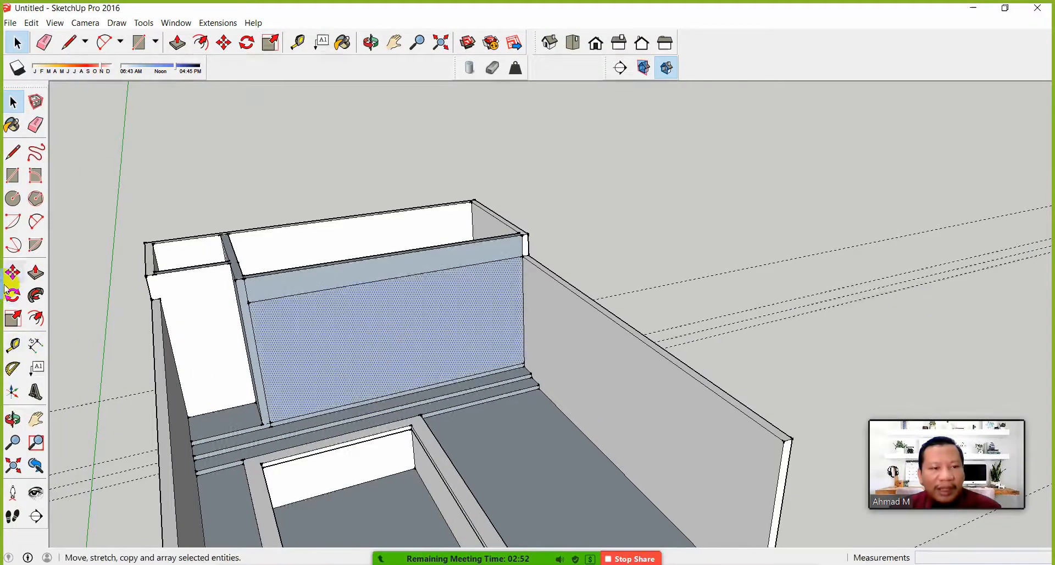
pyautogui.click(13, 272)
pyautogui.click(361, 327)
pyautogui.press('ctrl')
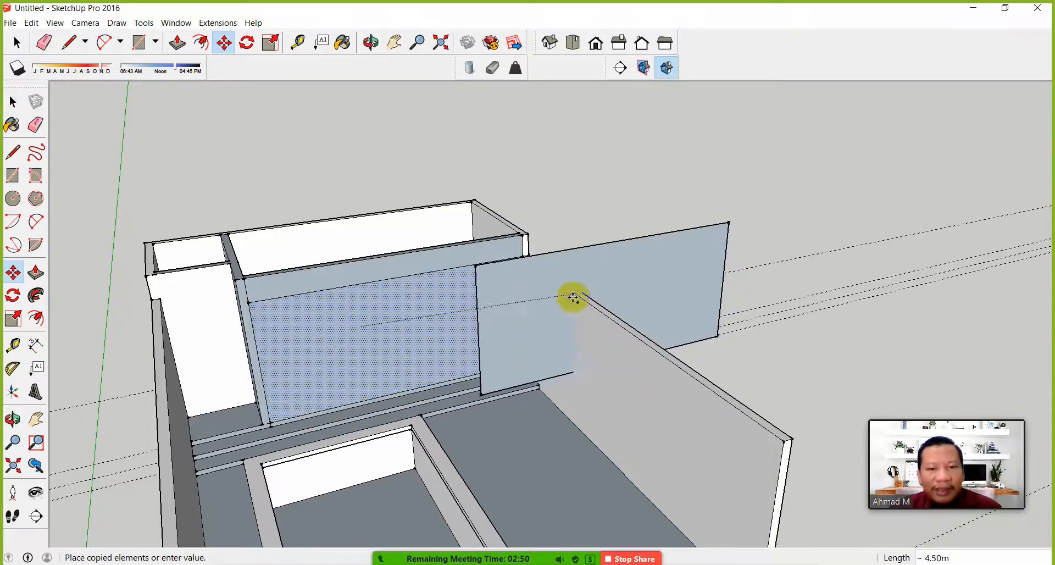
pyautogui.click(700, 263)
# Offset the copied rectangle's outline inward by 0.05 m to form a frame border
pyautogui.moveTo(700, 262); pyautogui.dragTo(577, 316, button='middle')
pyautogui.scroll(5, 577, 315)
pyautogui.scroll(-2, 658, 291)
pyautogui.keyDown('shift'); pyautogui.moveTo(657, 287); pyautogui.dragTo(567, 309, button='middle'); pyautogui.keyUp('shift')
pyautogui.scroll(3, 592, 305)
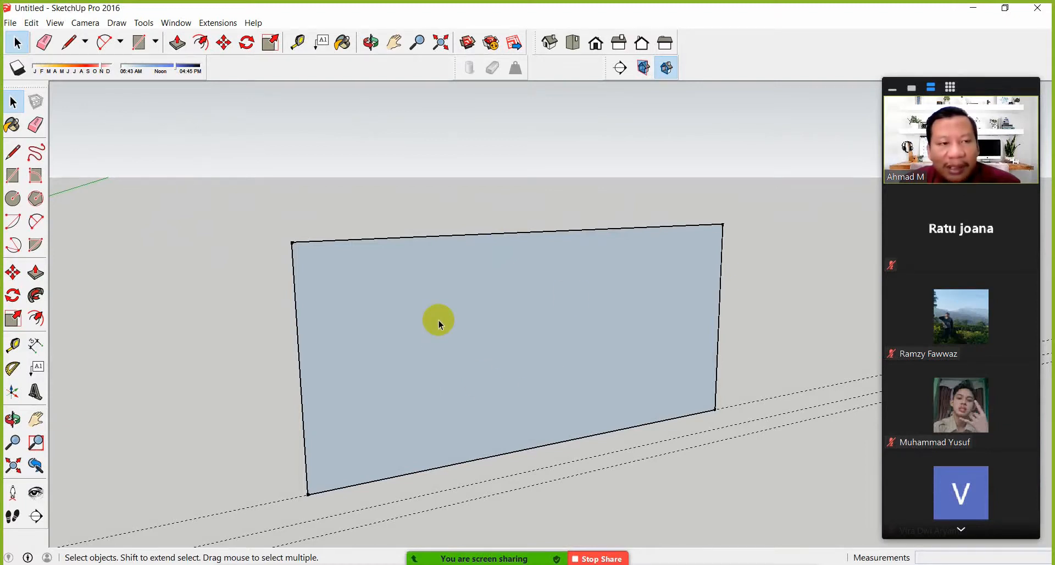
pyautogui.click(203, 43)
pyautogui.click(406, 252)
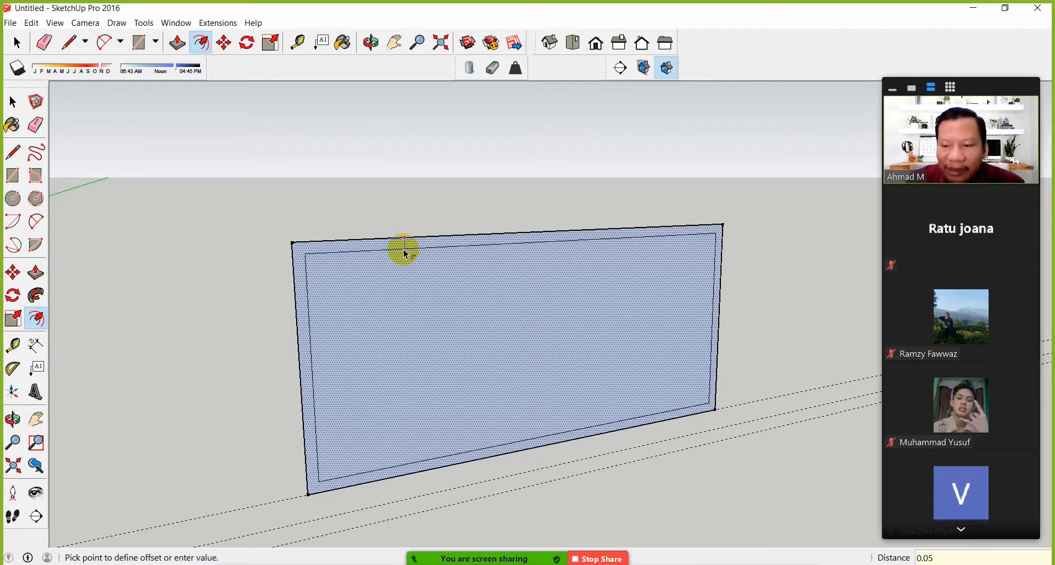
pyautogui.press('Return')
# Draw a 2.70 m vertical line between the midpoints of the copied panel's upper and lower outer edges
pyautogui.moveTo(391, 296); pyautogui.dragTo(453, 352, button='middle')
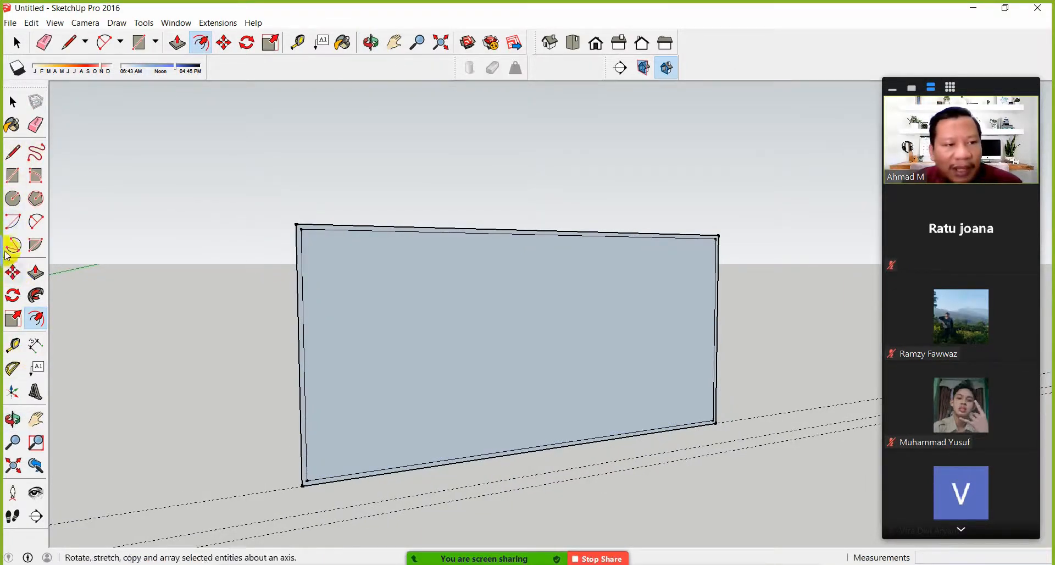
pyautogui.click(14, 153)
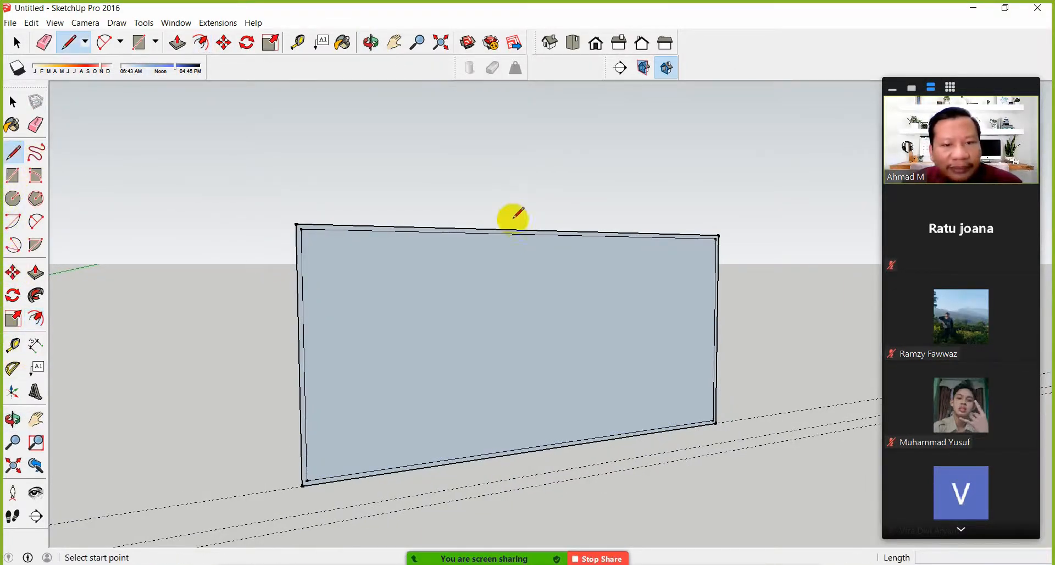
pyautogui.click(543, 230)
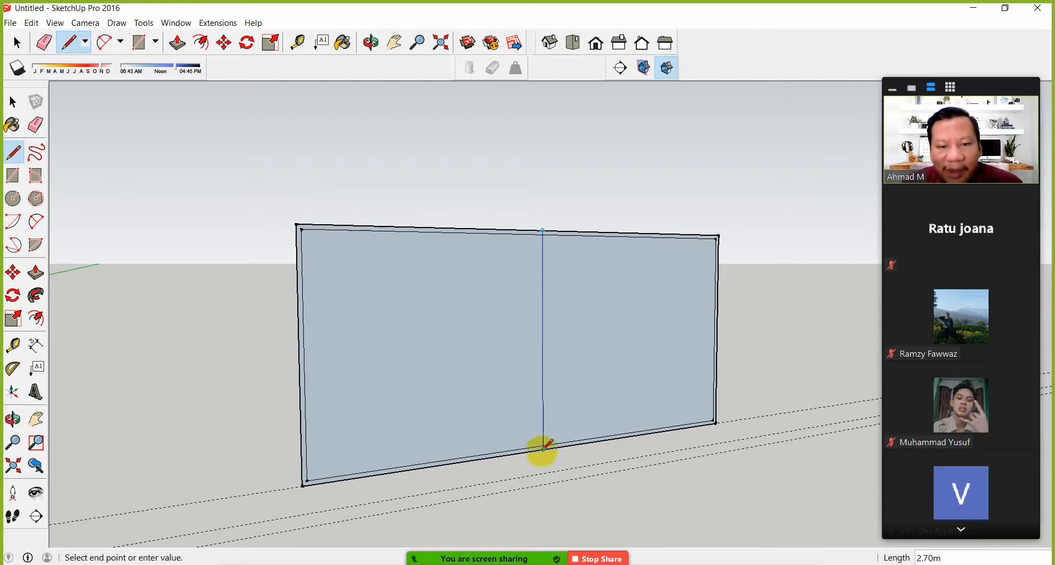
pyautogui.moveTo(528, 364); pyautogui.dragTo(504, 370, button='middle')
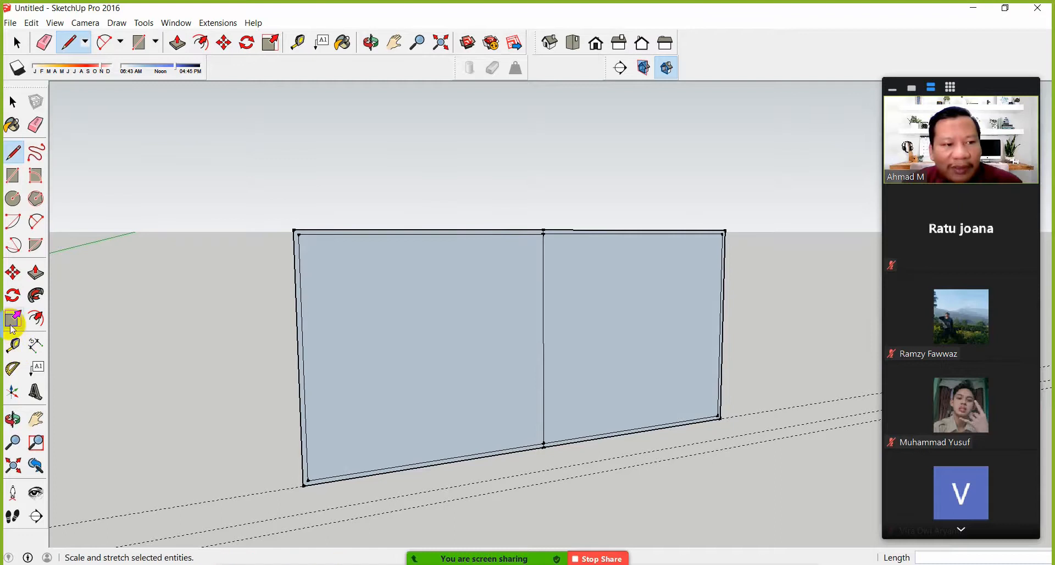
# Place vertical guides on the copied panel 0.8 m to either side of its centre line
pyautogui.click(13, 344)
pyautogui.click(543, 323)
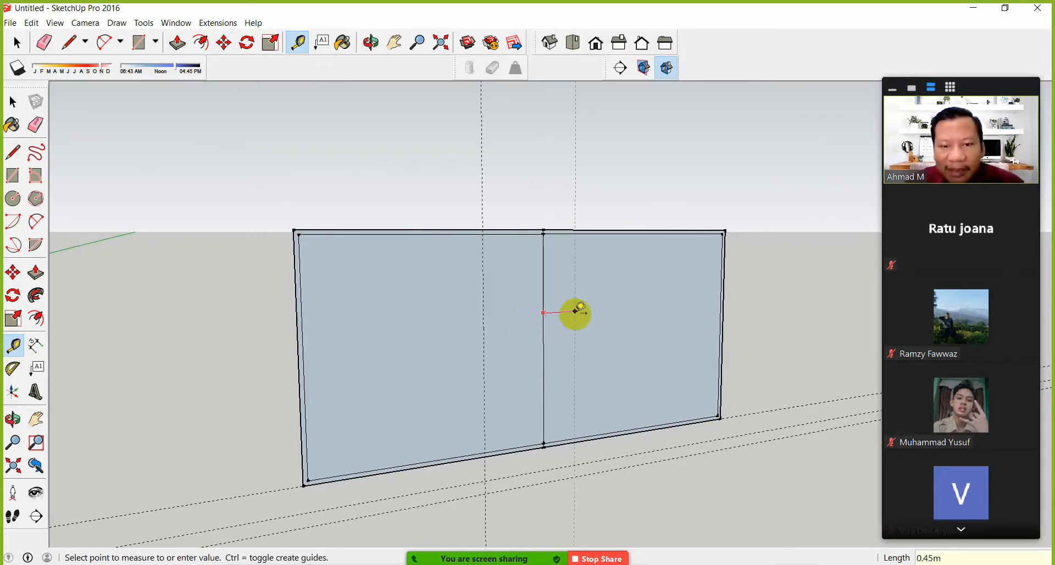
pyautogui.write('0.8')
pyautogui.press('Return')
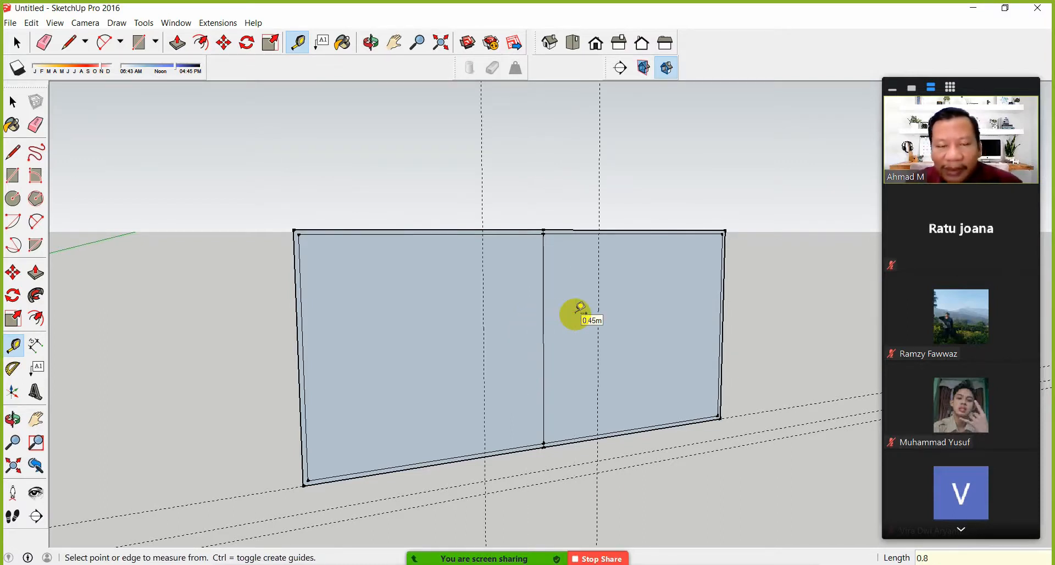
pyautogui.moveTo(534, 370); pyautogui.dragTo(487, 349, button='middle')
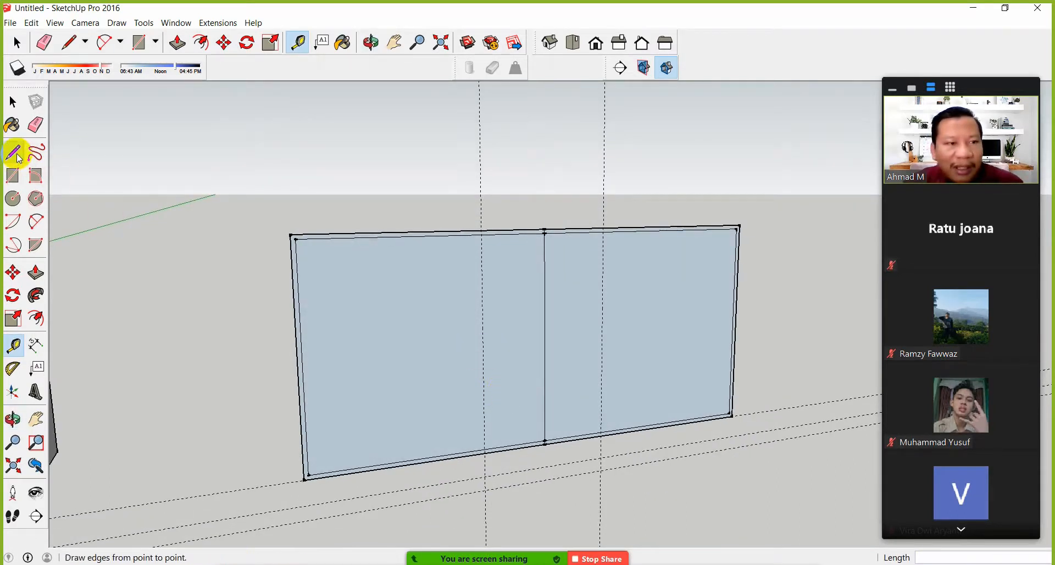
# Copy the left frame's vertical edge pair 2.05 m across to the left guide, then divide the distance into three equal spacings
pyautogui.click(13, 102)
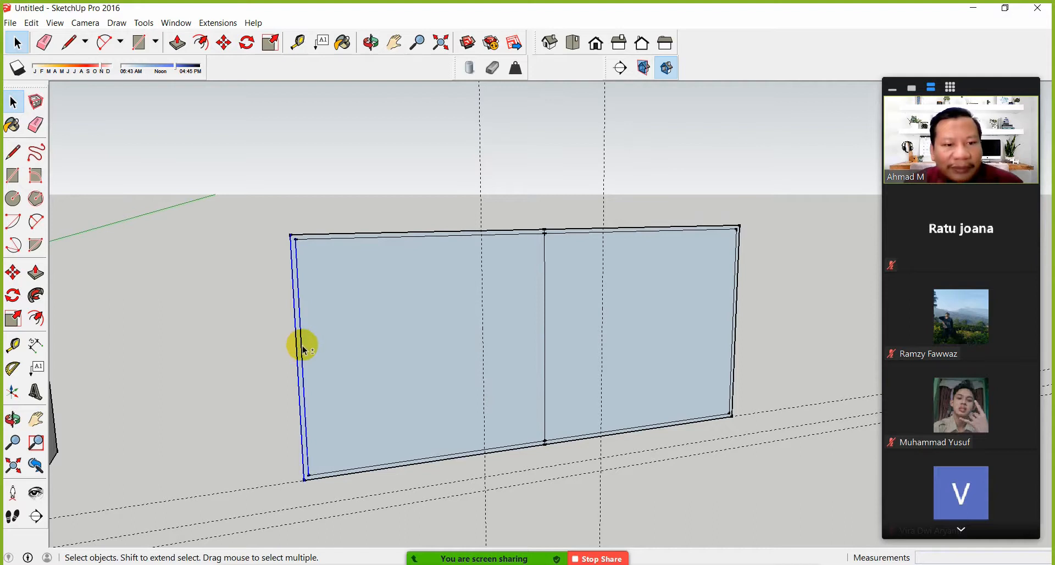
pyautogui.click(13, 272)
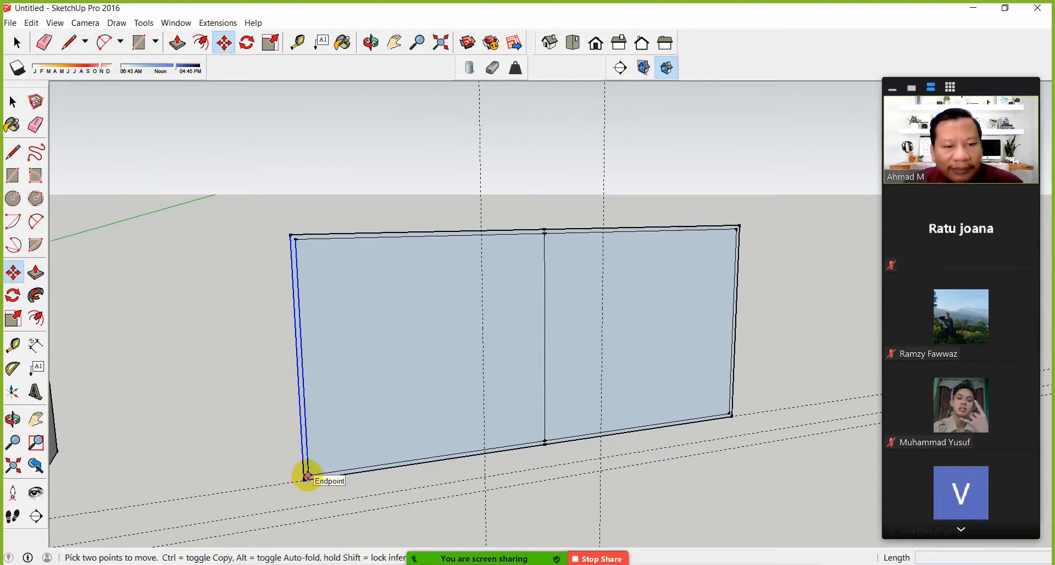
pyautogui.click(307, 476)
pyautogui.press('ctrl')
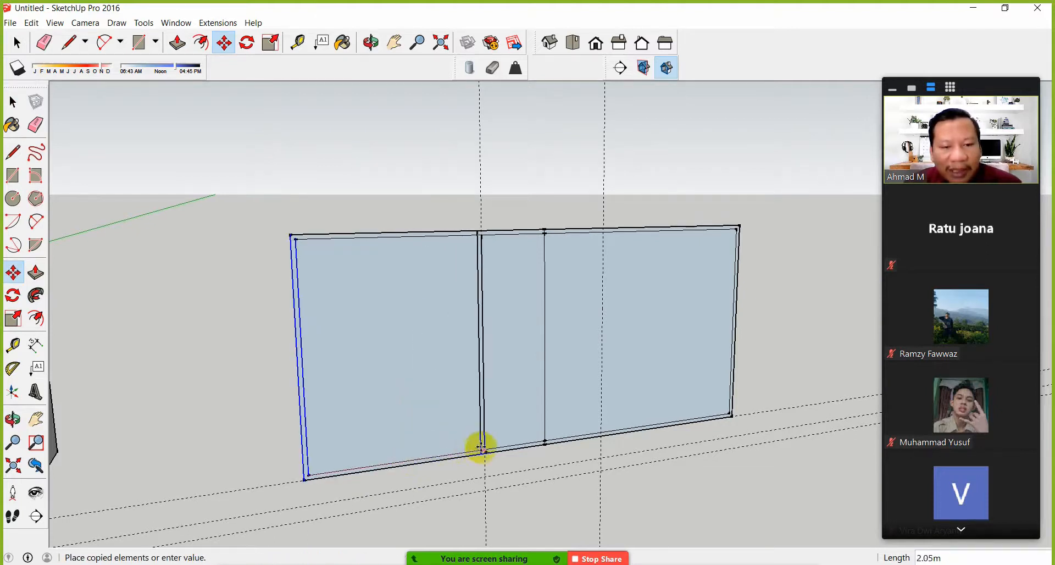
pyautogui.click(482, 449)
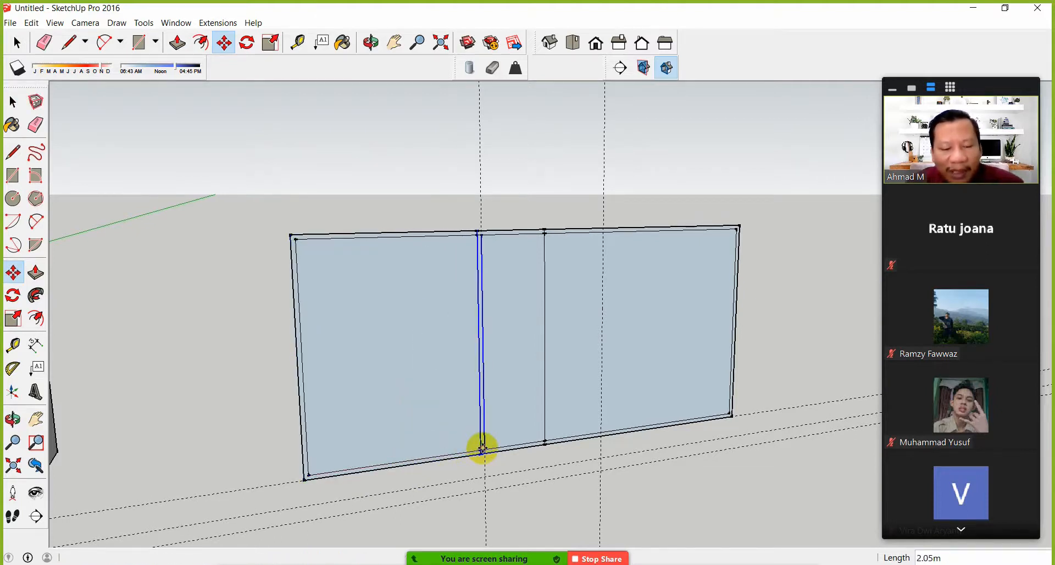
pyautogui.write('/3')
pyautogui.press('Return')
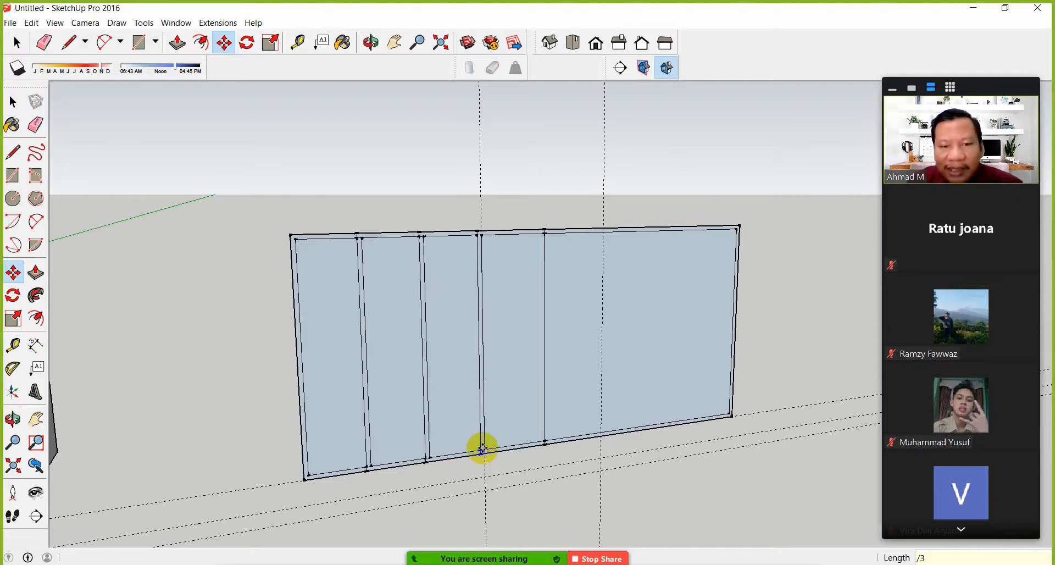
# Copy the right frame's vertical edge pair 2.05 m inward to the right guide, then divide the distance into three equal spacings
pyautogui.click(13, 103)
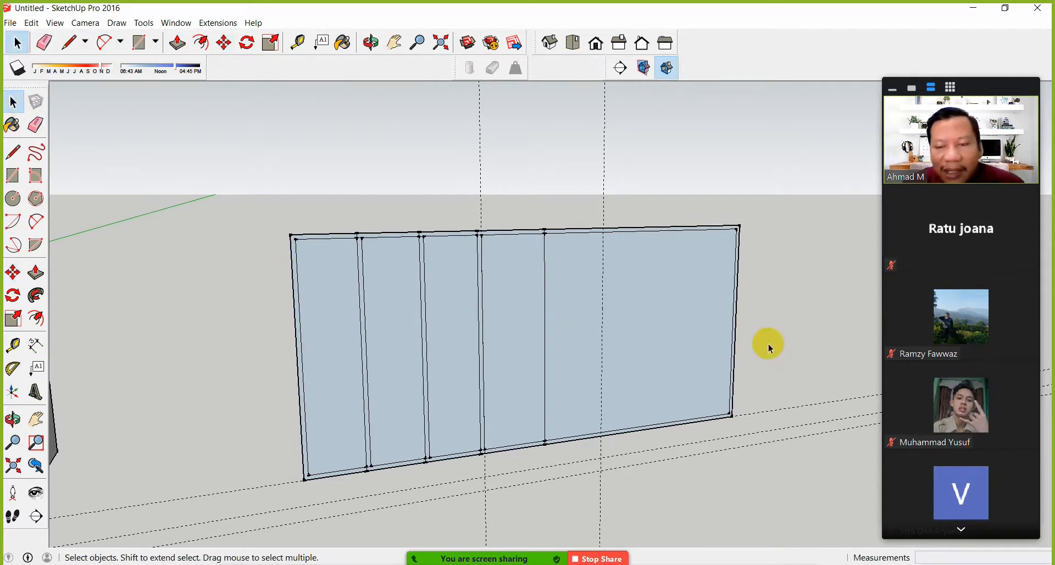
pyautogui.click(733, 345)
pyautogui.click(745, 352)
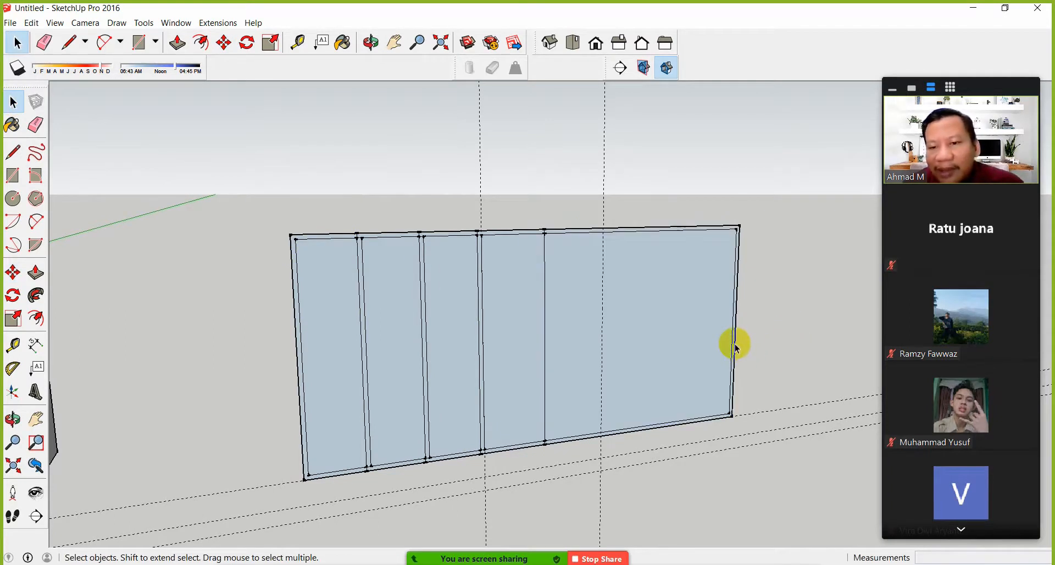
pyautogui.click(12, 273)
pyautogui.click(735, 417)
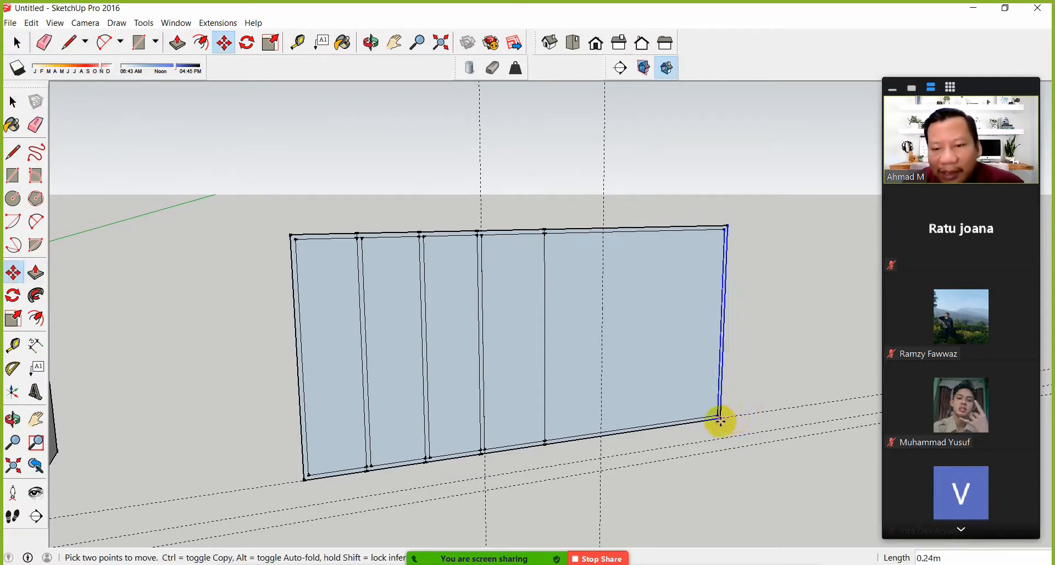
pyautogui.press('Escape')
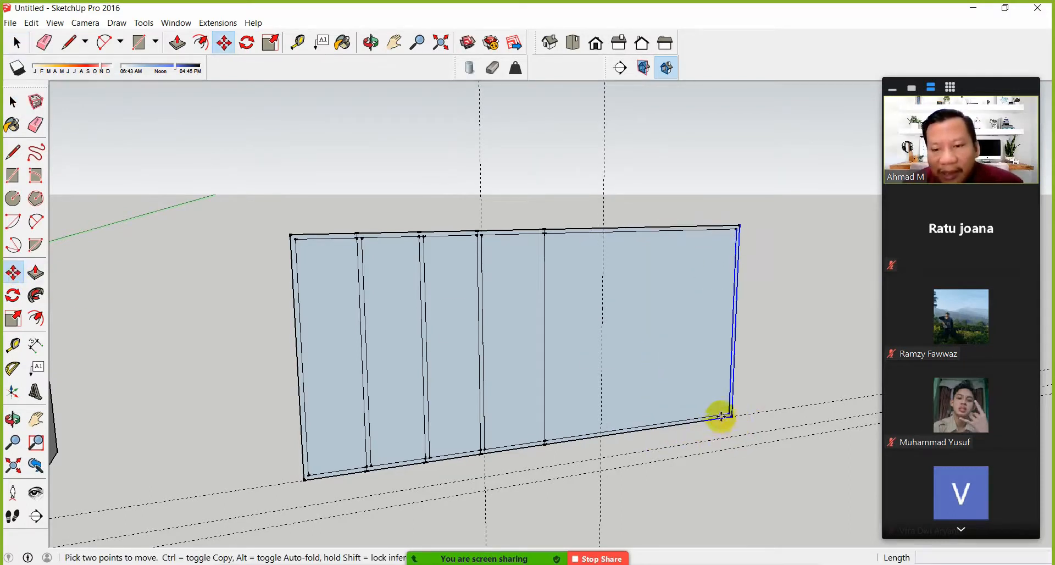
pyautogui.click(730, 413)
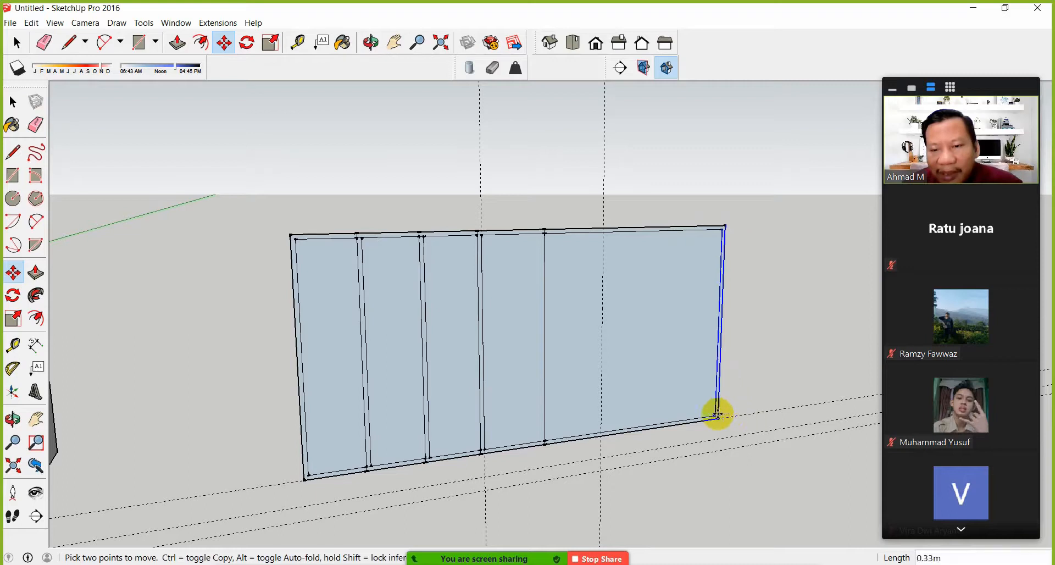
pyautogui.press('ctrl')
pyautogui.click(602, 433)
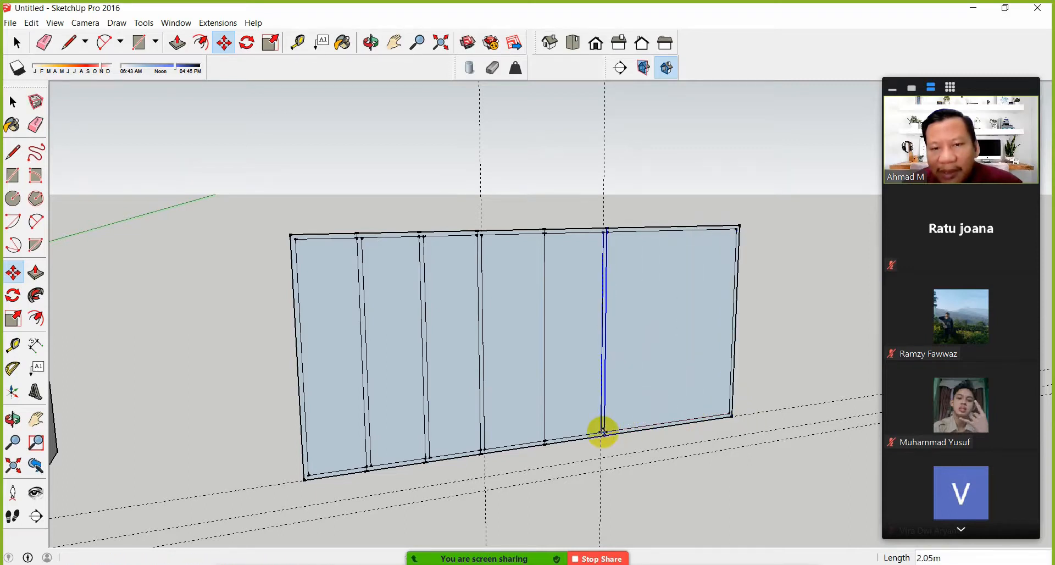
pyautogui.write('/3')
pyautogui.press('Return')
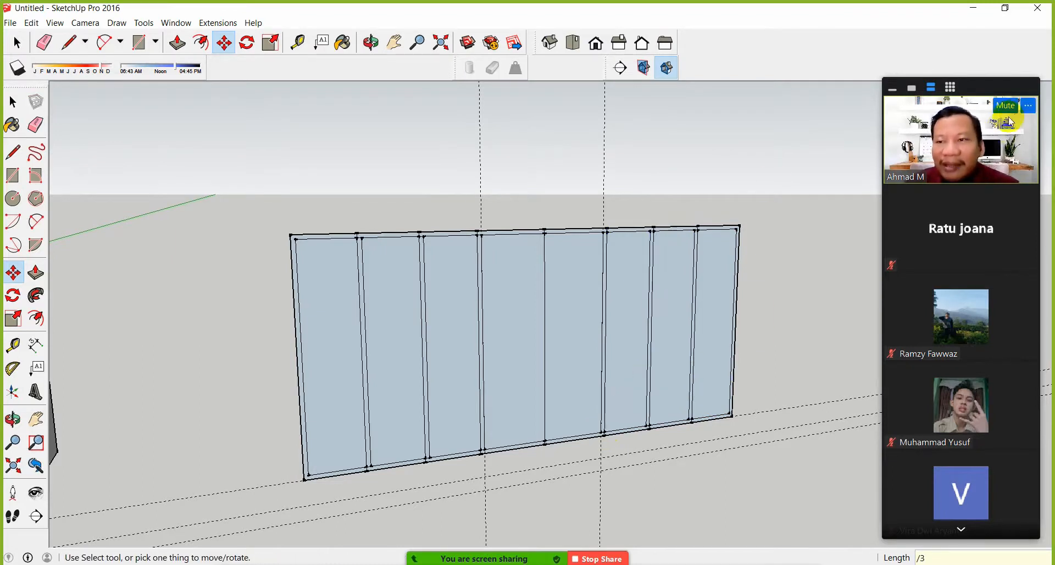
# Pin the presenter's own video in the meeting overlay, reduce it to a single thumbnail and move it clear of the model
pyautogui.click(1028, 106)
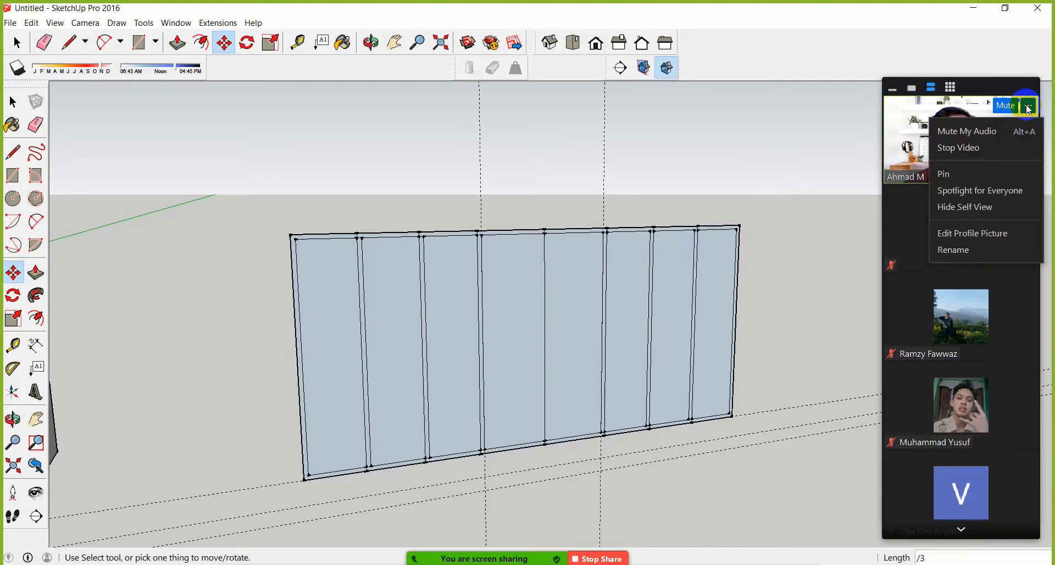
pyautogui.click(1020, 173)
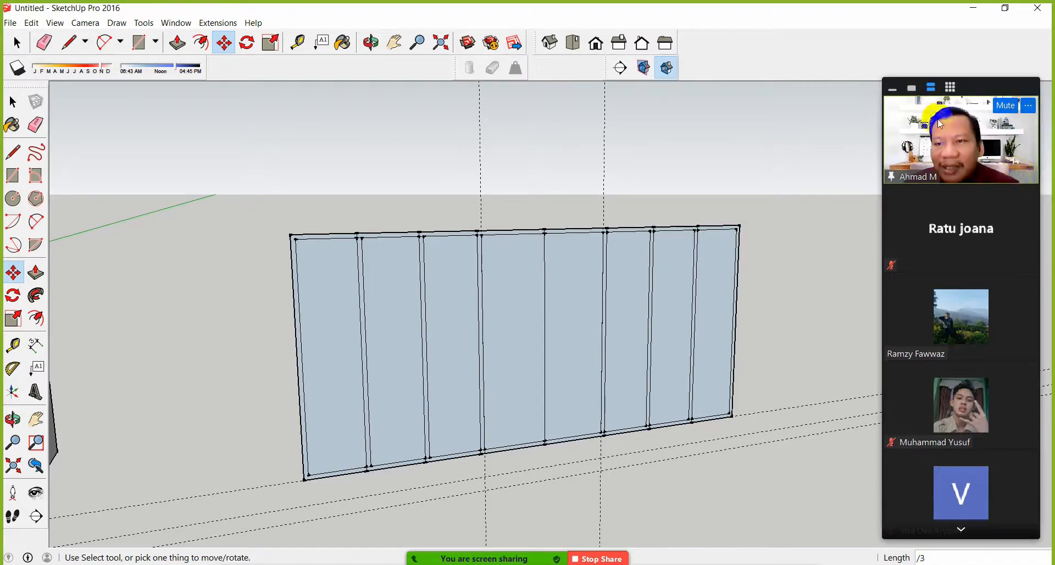
pyautogui.click(912, 88)
pyautogui.moveTo(939, 96)
pyautogui.mouseDown()
pyautogui.moveTo(973, 205)
pyautogui.moveTo(959, 442)
pyautogui.moveTo(939, 467)
pyautogui.mouseUp()
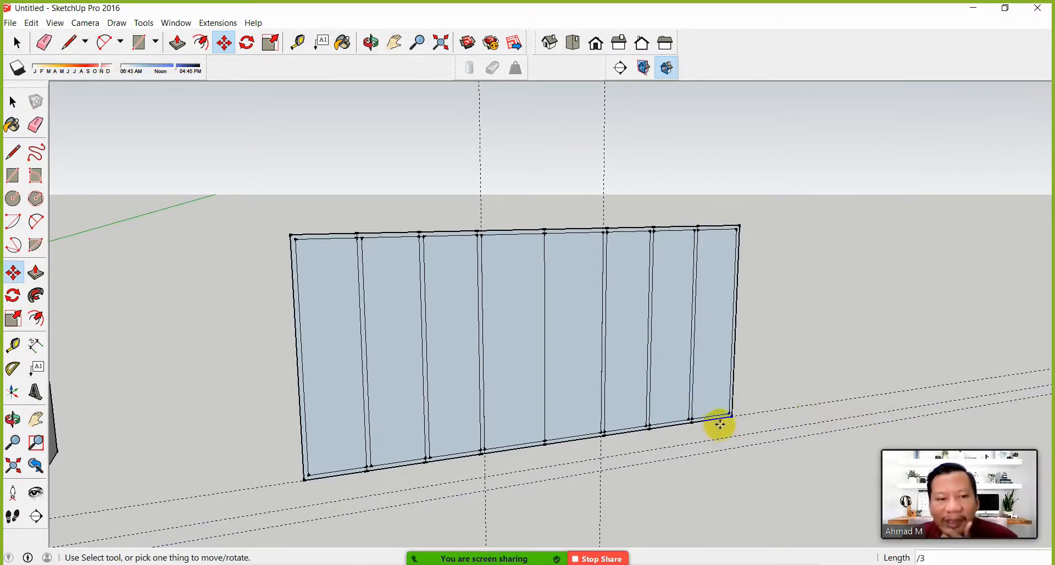
# Copy the top frame's edge pair in the panel's leftmost bay 0.5 m downward to form a crossbar
pyautogui.moveTo(608, 393); pyautogui.dragTo(577, 384, button='middle')
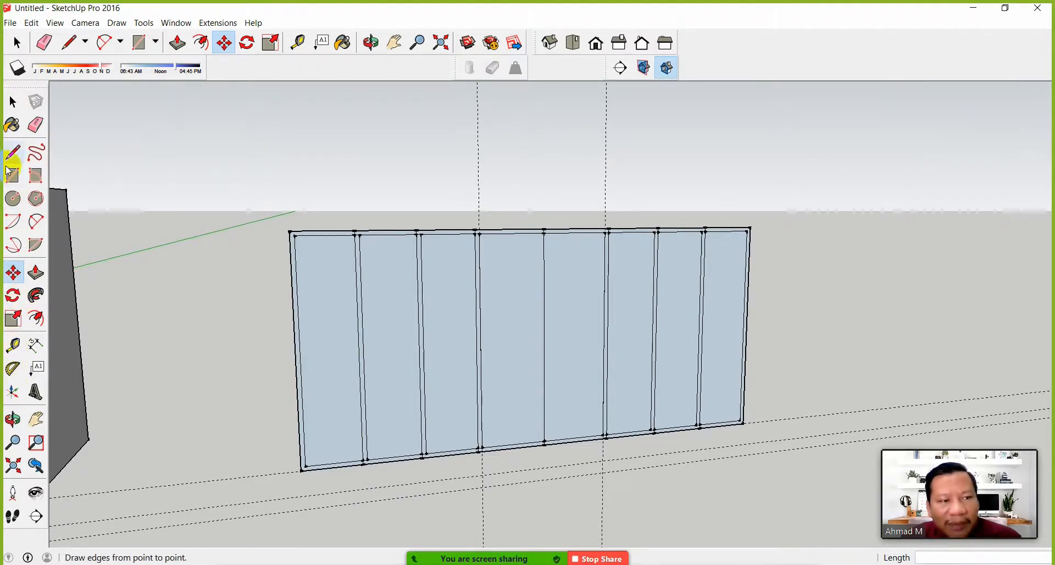
pyautogui.click(13, 101)
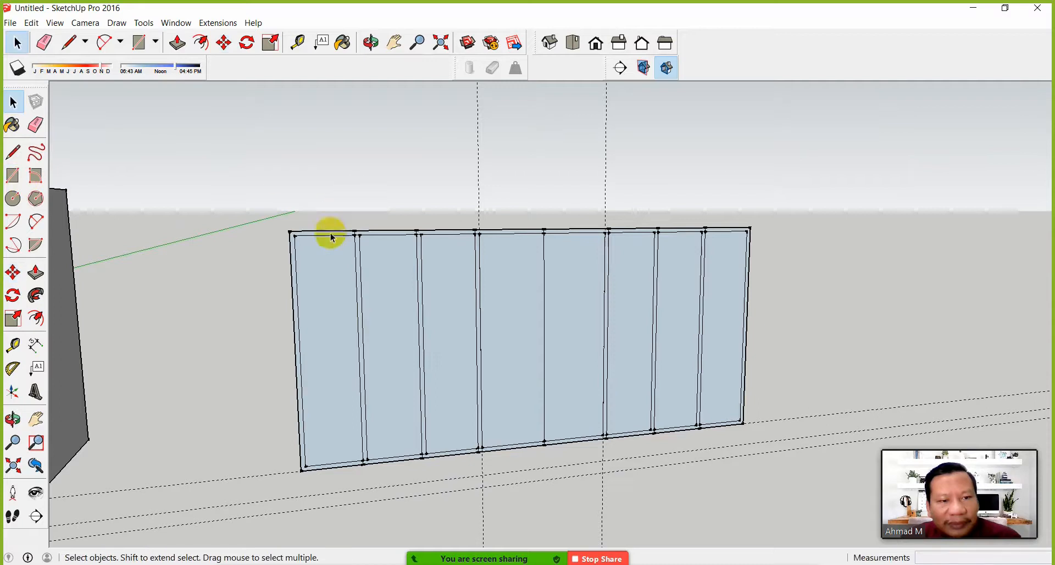
pyautogui.click(338, 235)
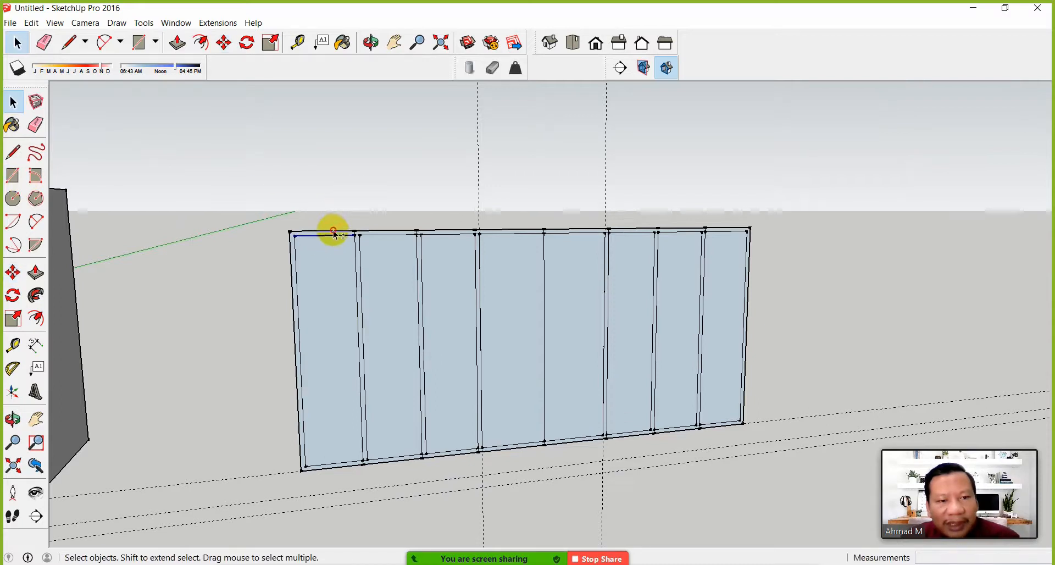
pyautogui.click(12, 272)
pyautogui.click(295, 238)
pyautogui.press('ctrl')
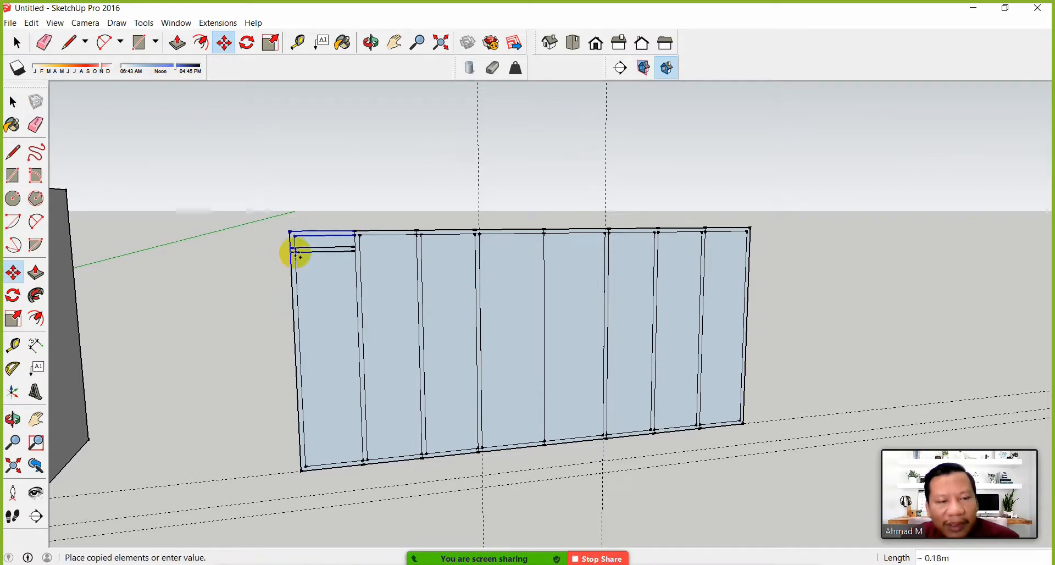
pyautogui.write('0.')
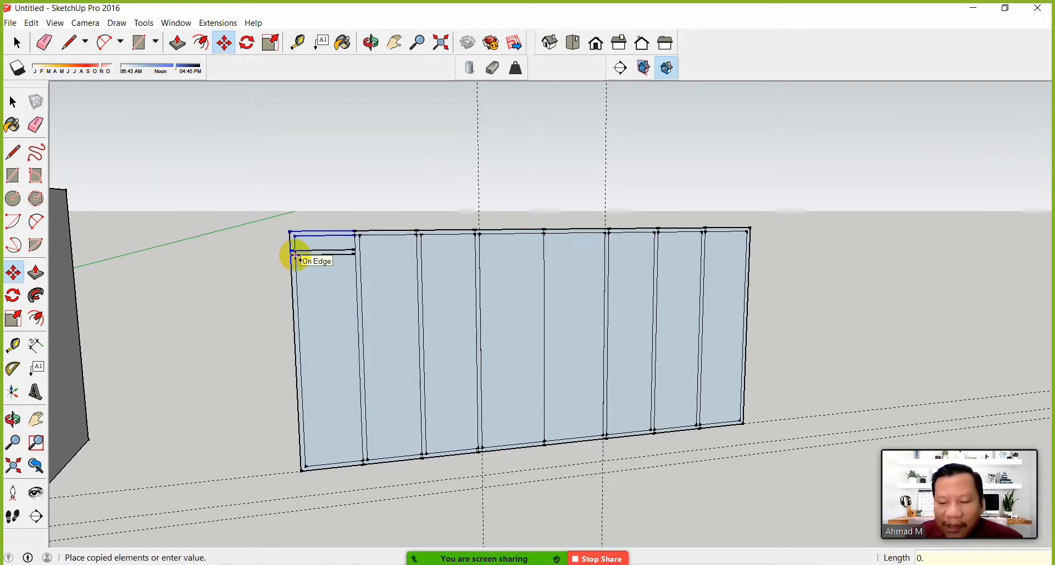
pyautogui.write('5')
pyautogui.press('Return')
# Extend the crossbar with two parallel lines from the first mullion across to the panel's right inner frame edge
pyautogui.click(22, 150)
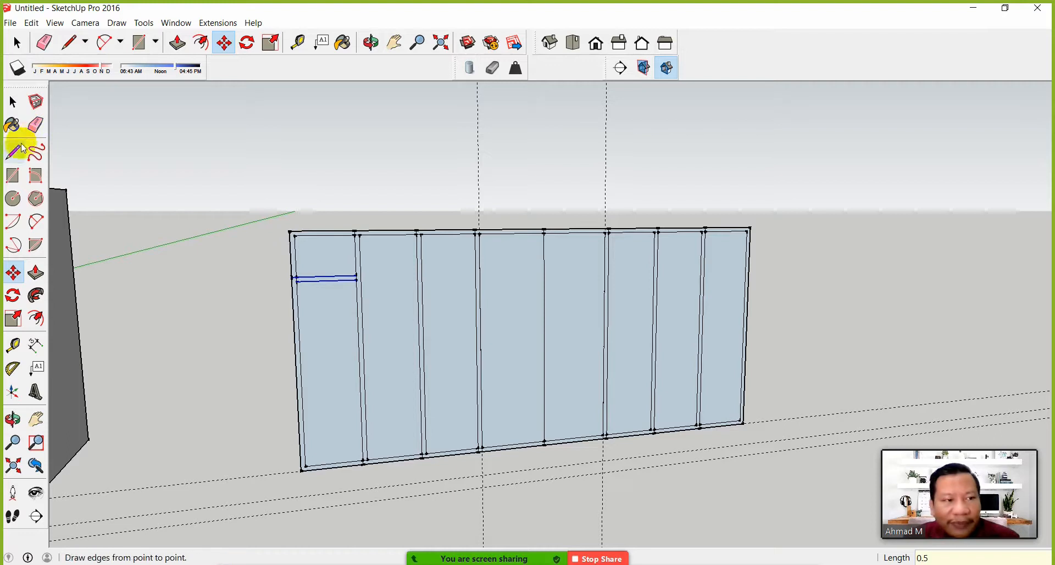
pyautogui.click(356, 275)
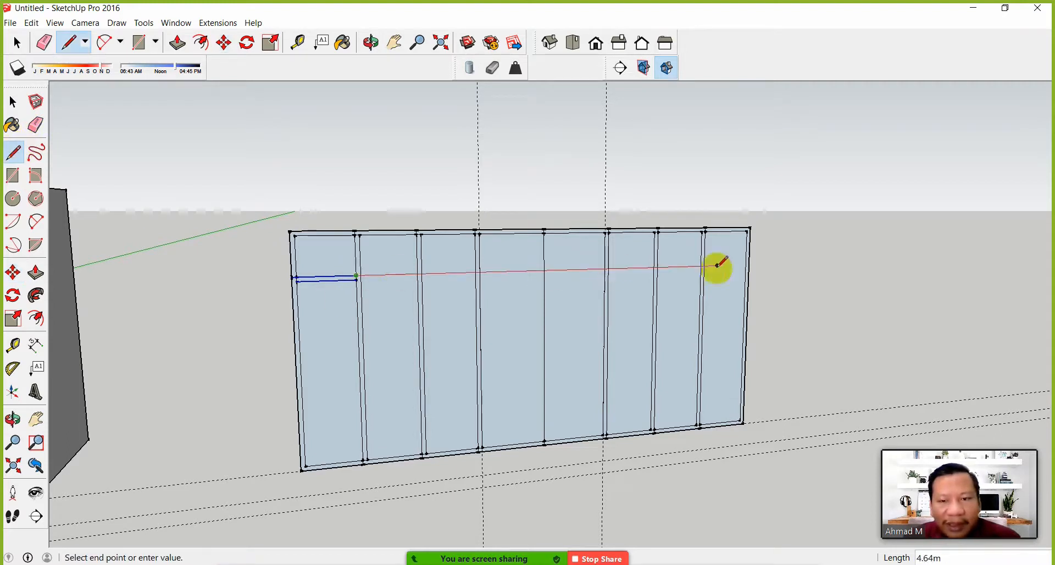
pyautogui.click(745, 265)
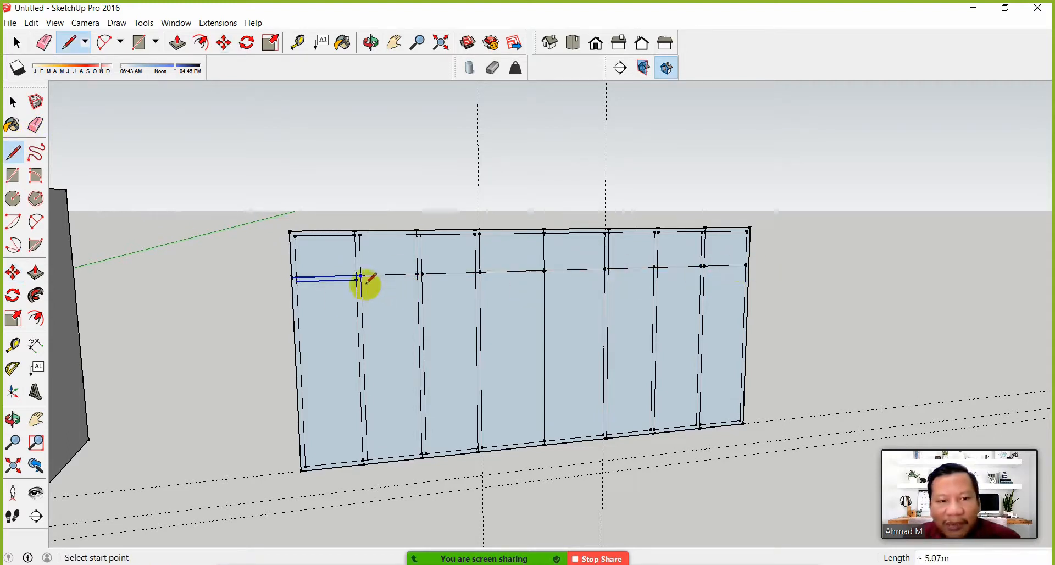
pyautogui.click(745, 265)
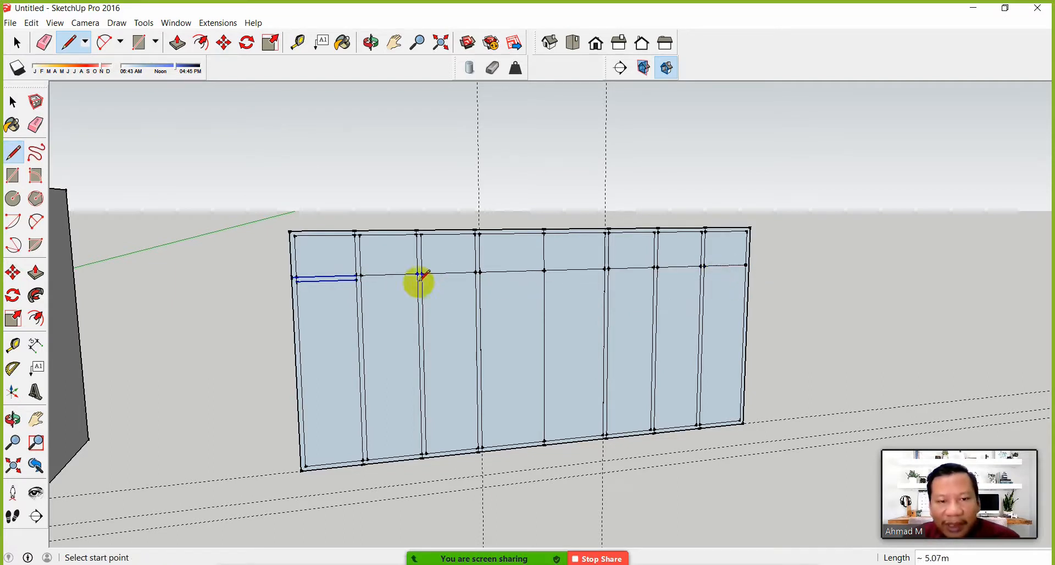
pyautogui.click(356, 280)
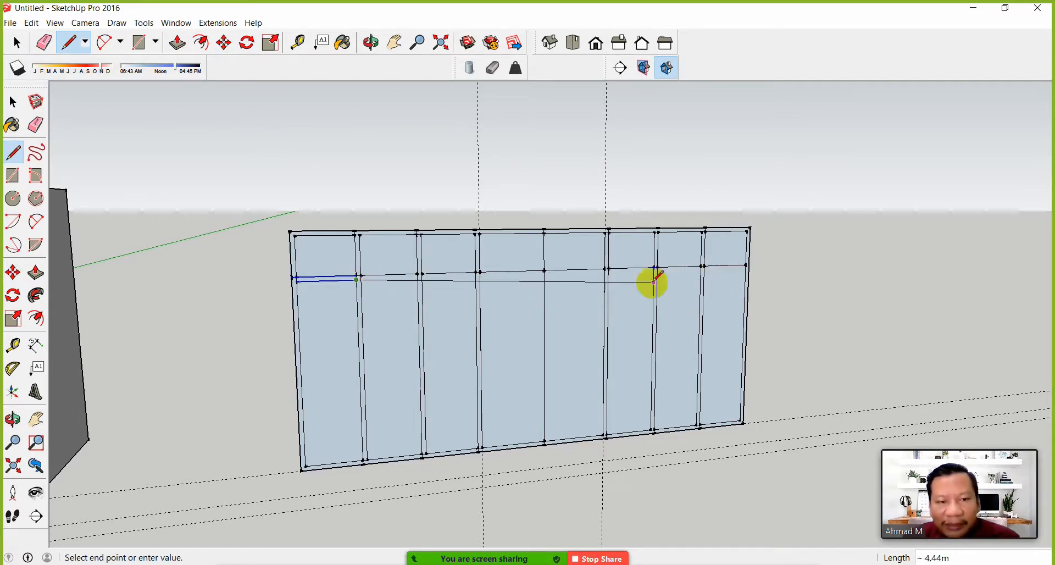
pyautogui.click(745, 265)
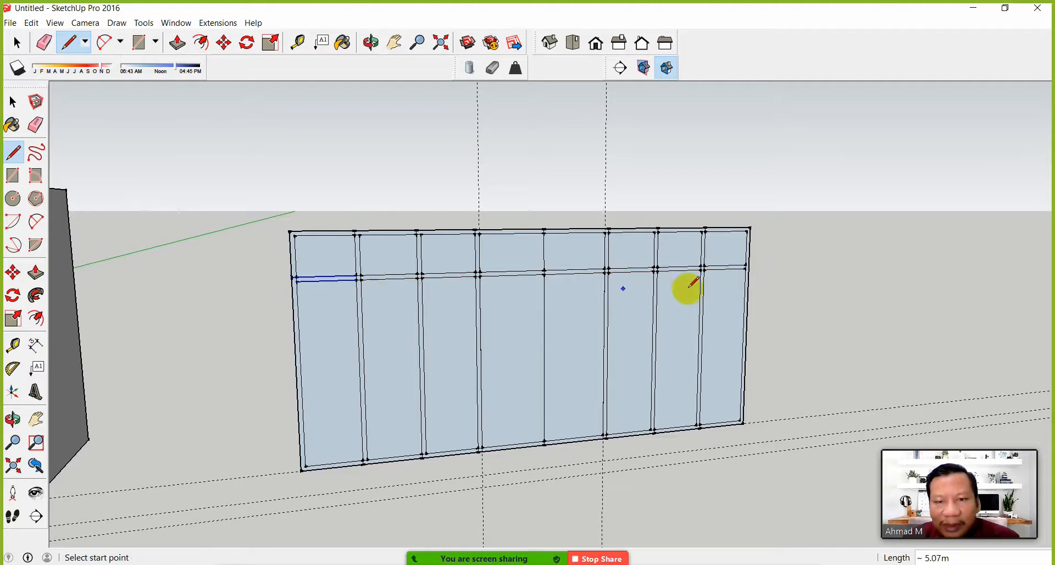
# Erase the two vertical guides and the short edges where the first two left mullions meet the bottom frame
pyautogui.click(35, 124)
pyautogui.click(606, 184)
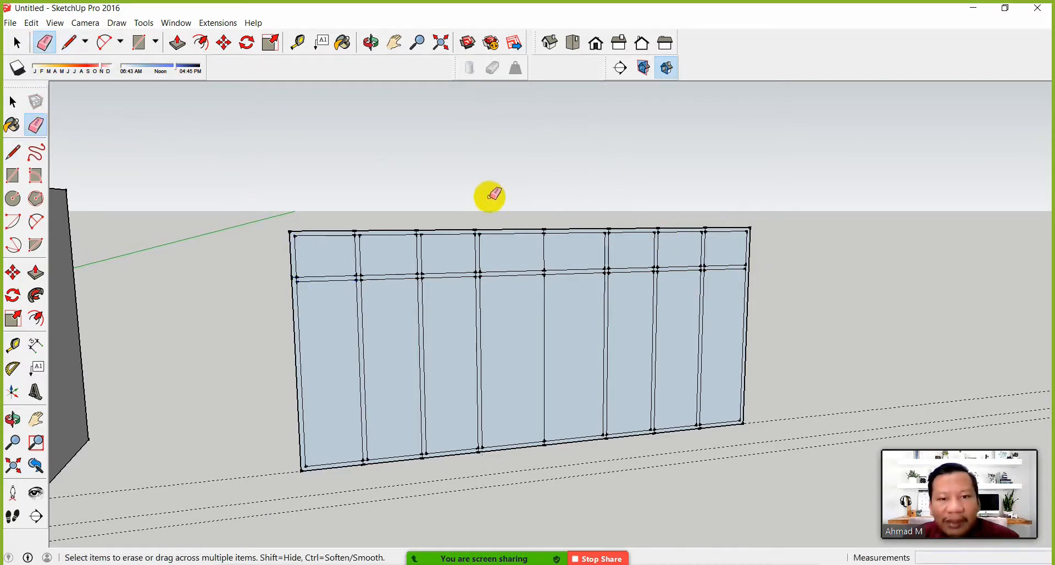
pyautogui.scroll(4, 357, 461)
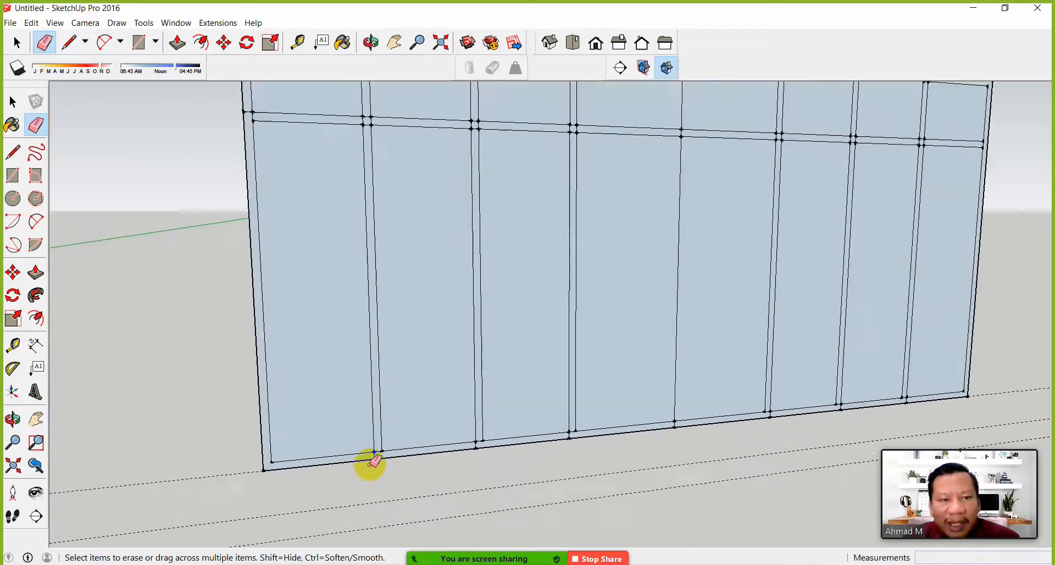
pyautogui.scroll(3, 373, 459)
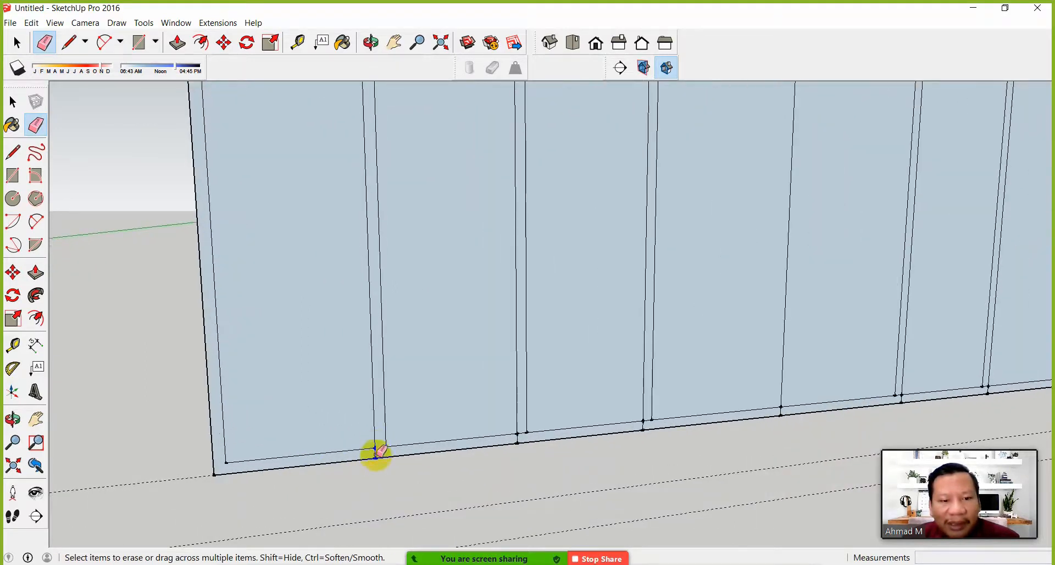
pyautogui.scroll(1, 517, 442)
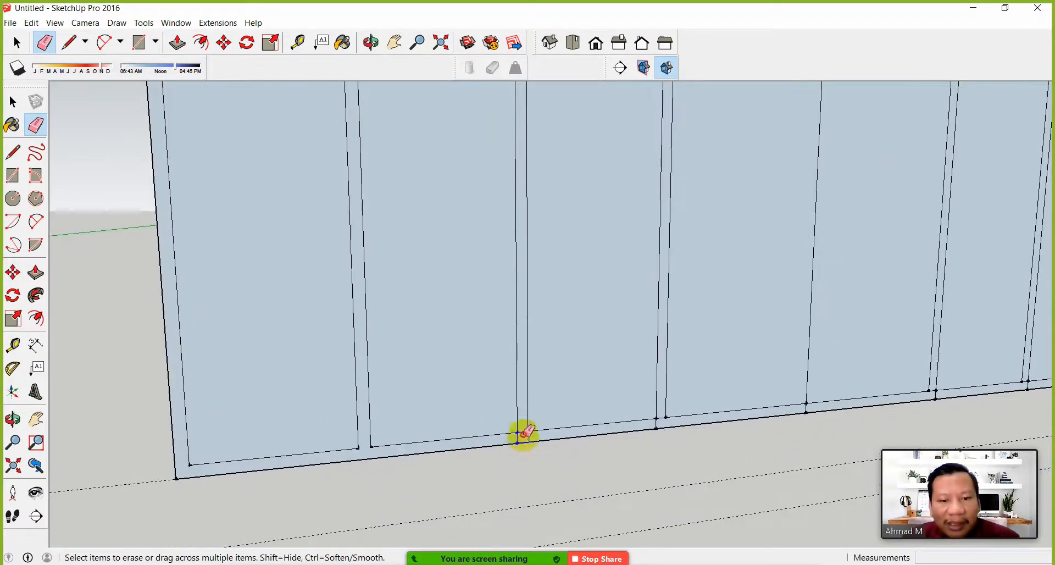
pyautogui.scroll(-2, 536, 438)
pyautogui.scroll(3, 647, 424)
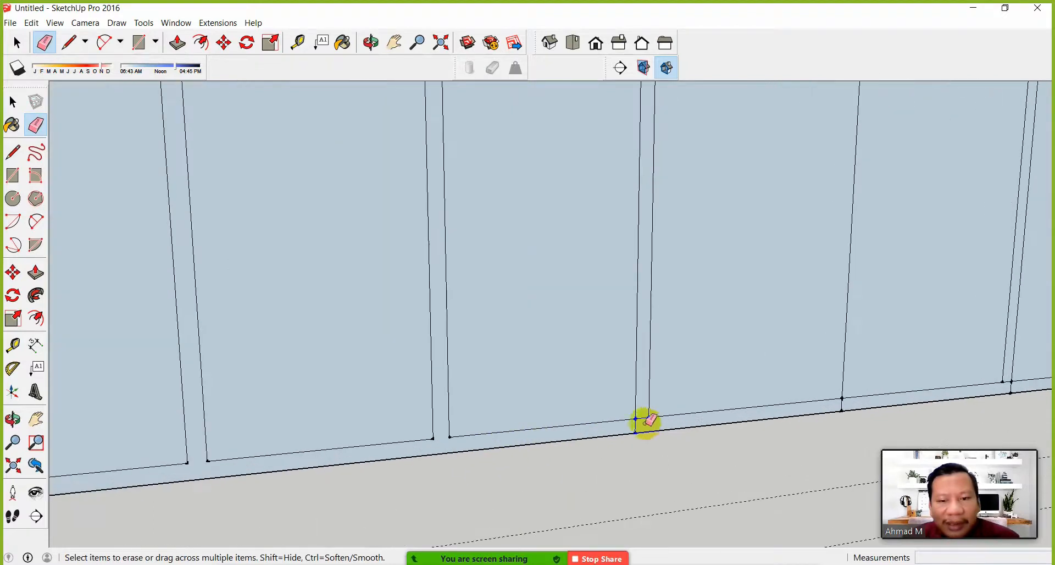
# Erase the short edges where the remaining double-line mullions meet the bottom frame, merging them into one continuous face
pyautogui.scroll(-1, 654, 428)
pyautogui.keyDown('shift'); pyautogui.moveTo(796, 419); pyautogui.dragTo(552, 449, button='middle'); pyautogui.keyUp('shift')
pyautogui.scroll(2, 650, 437)
pyautogui.click(650, 436)
pyautogui.scroll(-1, 649, 434)
pyautogui.scroll(2, 701, 441)
pyautogui.click(748, 435)
pyautogui.scroll(-1, 750, 431)
pyautogui.scroll(1, 745, 426)
pyautogui.scroll(-1, 744, 424)
pyautogui.keyDown('shift'); pyautogui.moveTo(744, 424); pyautogui.dragTo(511, 442, button='middle'); pyautogui.keyUp('shift')
pyautogui.click(597, 434)
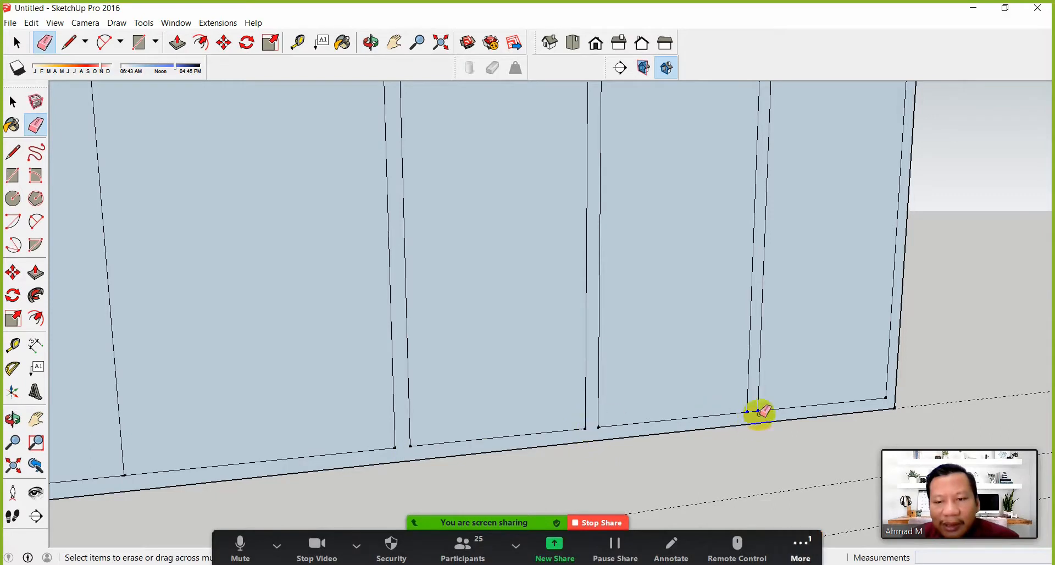
# Erase the short edges where the crossbar meets the right frame and where the rightmost mullion meets the crossbar and top frame
pyautogui.scroll(-3, 747, 360)
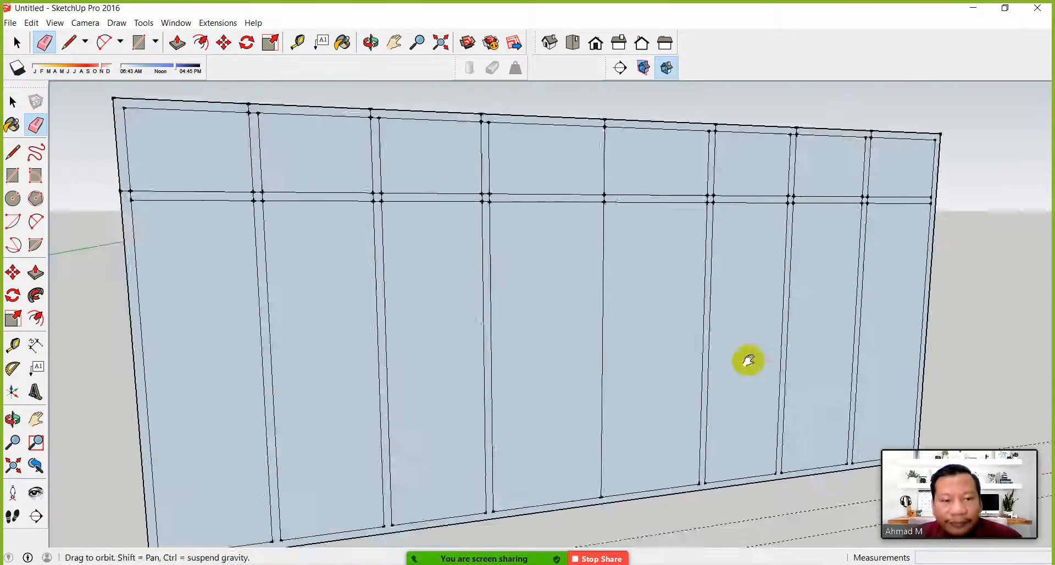
pyautogui.scroll(1, 933, 251)
pyautogui.scroll(2, 801, 285)
pyautogui.scroll(1, 815, 284)
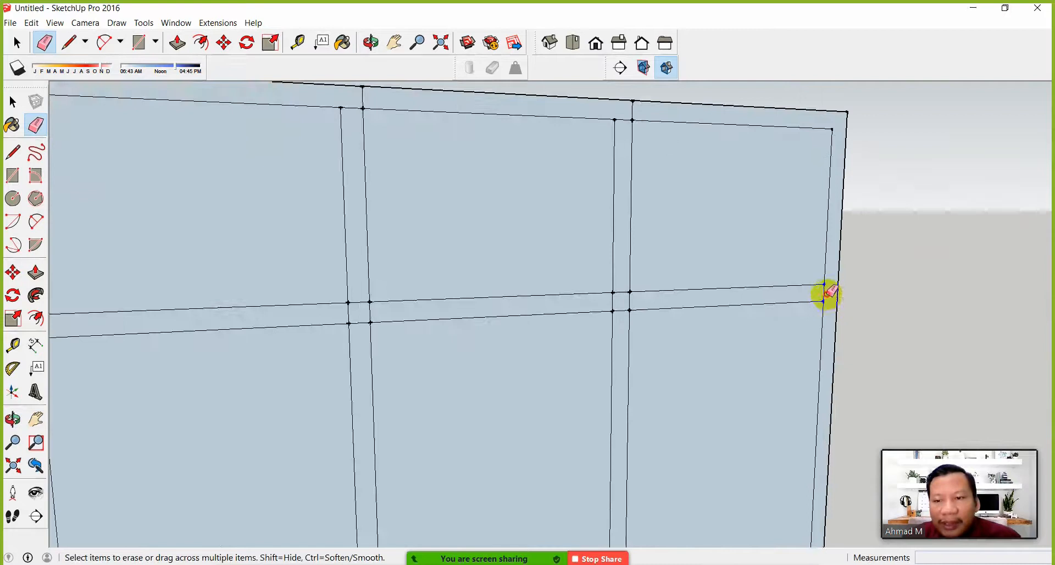
pyautogui.hotkey('ctrl', 'z')
pyautogui.moveTo(822, 295); pyautogui.dragTo(829, 297)
pyautogui.click(622, 310)
pyautogui.moveTo(622, 313); pyautogui.dragTo(619, 289)
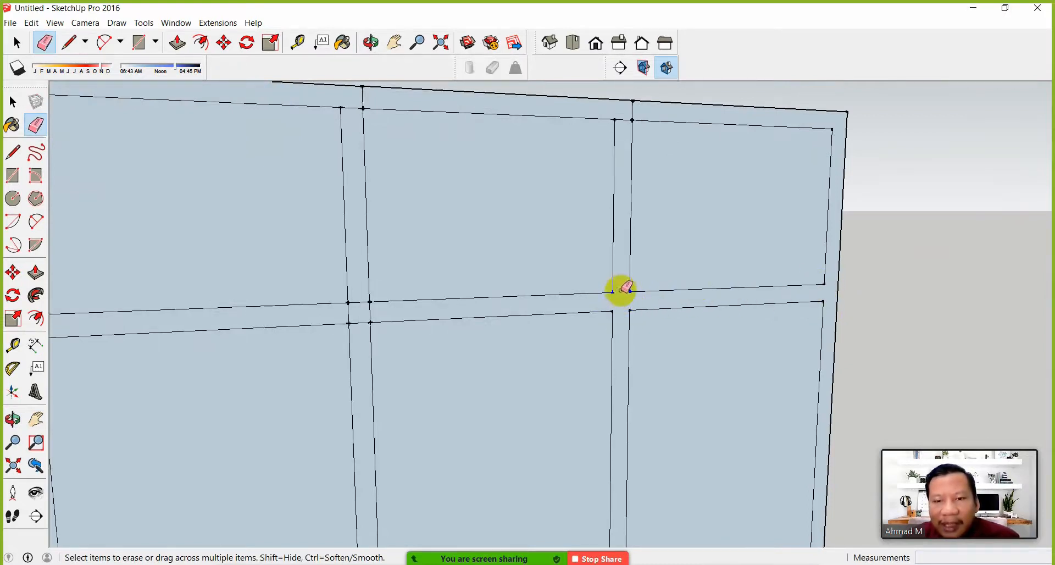
pyautogui.click(624, 120)
# Erase the short edges where the second mullion from the right meets the crossbar and the top frame
pyautogui.keyDown('shift'); pyautogui.moveTo(514, 289); pyautogui.dragTo(614, 282, button='middle'); pyautogui.keyUp('shift')
pyautogui.scroll(1, 477, 296)
pyautogui.moveTo(467, 301)
pyautogui.mouseDown()
pyautogui.moveTo(480, 302)
pyautogui.moveTo(457, 319)
pyautogui.moveTo(429, 308)
pyautogui.mouseUp()
pyautogui.scroll(-1, 440, 302)
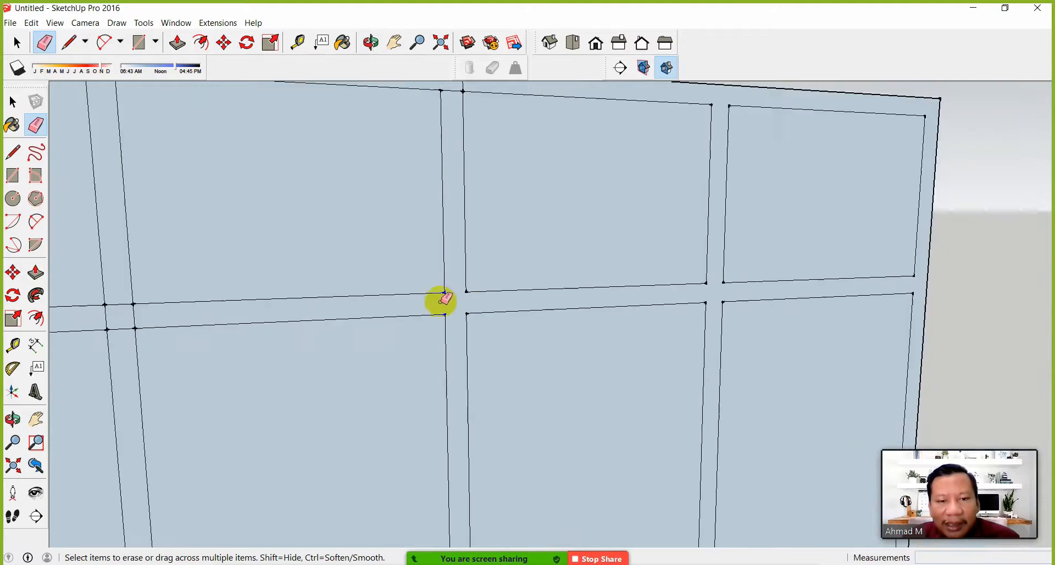
pyautogui.keyDown('shift'); pyautogui.moveTo(445, 252); pyautogui.dragTo(509, 333, button='middle'); pyautogui.keyUp('shift')
pyautogui.click(515, 208)
pyautogui.moveTo(518, 202); pyautogui.dragTo(524, 213)
# Clear the short edges at the third mullion from the right, and the centre line's segments inside the top frame and crossbar
pyautogui.keyDown('shift'); pyautogui.moveTo(244, 355); pyautogui.dragTo(485, 309, button='middle'); pyautogui.keyUp('shift')
pyautogui.moveTo(441, 156)
pyautogui.mouseDown()
pyautogui.moveTo(430, 153)
pyautogui.moveTo(426, 176)
pyautogui.mouseUp()
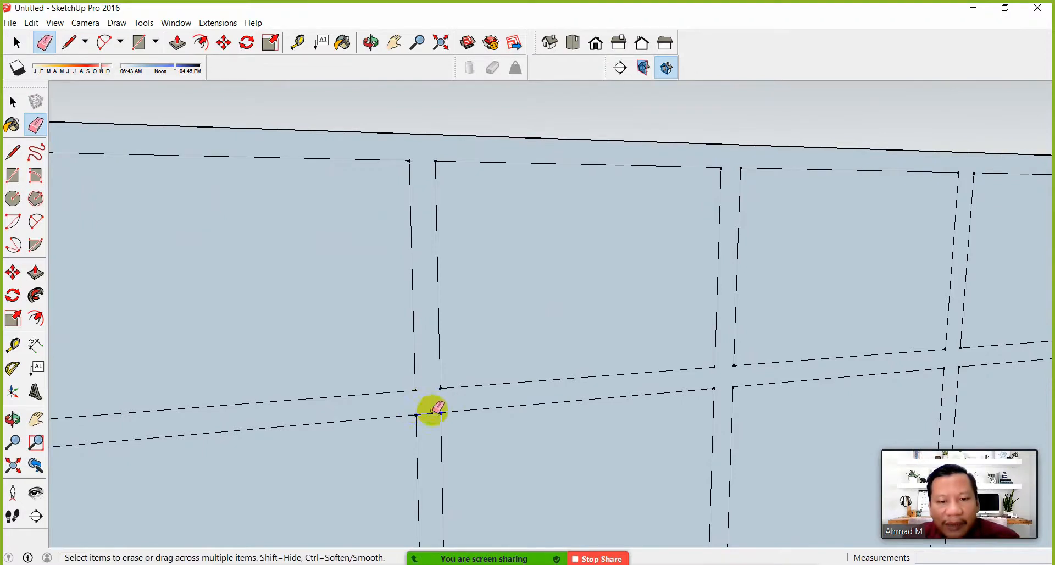
pyautogui.moveTo(432, 410); pyautogui.dragTo(431, 432)
pyautogui.scroll(-2, 417, 394)
pyautogui.keyDown('shift'); pyautogui.moveTo(330, 374); pyautogui.dragTo(661, 371, button='middle'); pyautogui.keyUp('shift')
pyautogui.moveTo(495, 247); pyautogui.dragTo(490, 252)
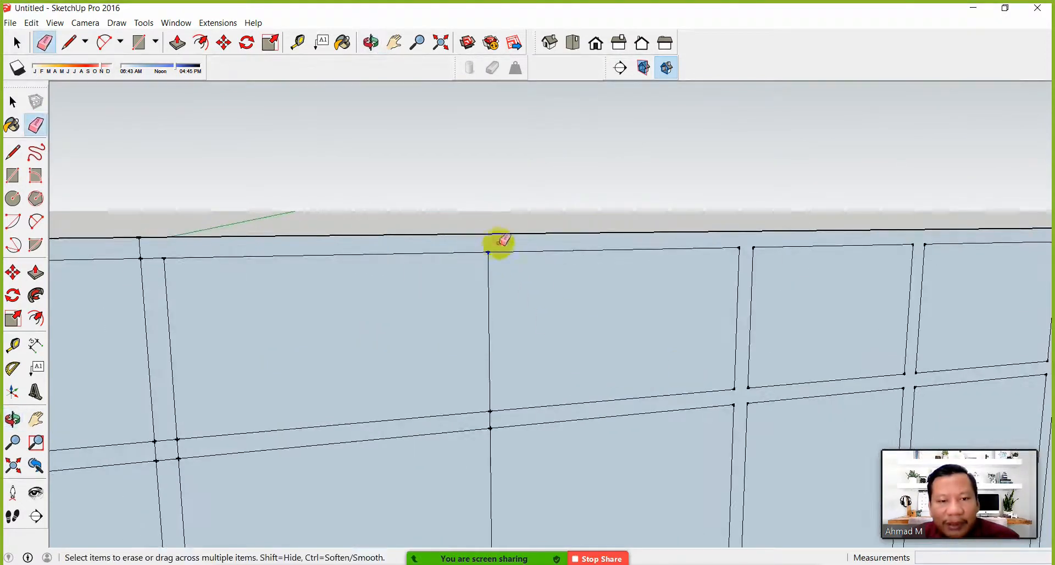
pyautogui.moveTo(509, 468); pyautogui.dragTo(489, 421)
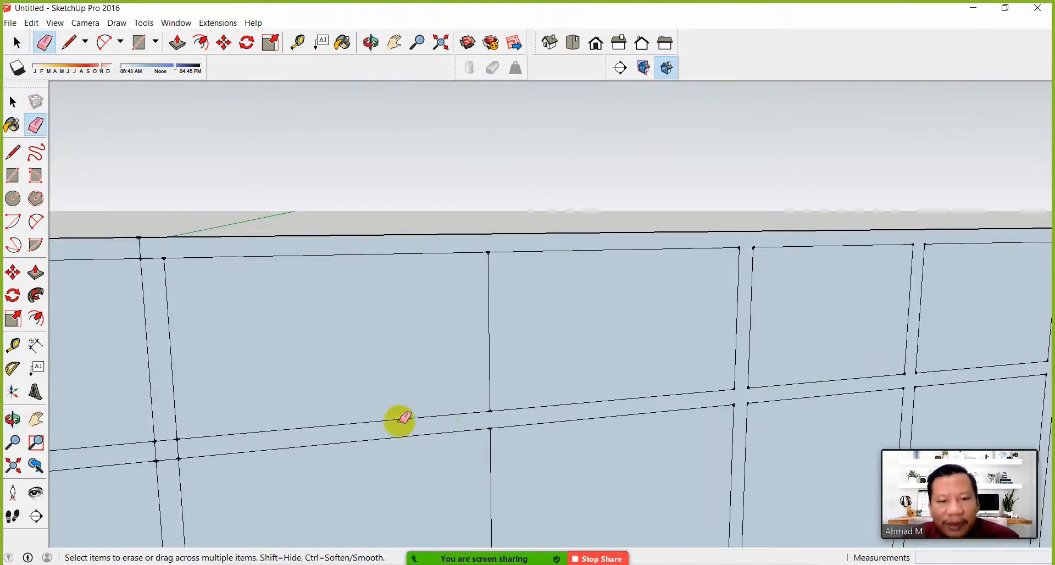
# Erase the short edges where the two mullions just left of the centre line cross the crossbar and top frame
pyautogui.keyDown('shift'); pyautogui.moveTo(308, 417); pyautogui.dragTo(544, 389, button='middle'); pyautogui.keyUp('shift')
pyautogui.moveTo(407, 409)
pyautogui.mouseDown()
pyautogui.moveTo(398, 426)
pyautogui.moveTo(407, 436)
pyautogui.mouseUp()
pyautogui.moveTo(372, 248); pyautogui.dragTo(503, 227, button='middle')
pyautogui.scroll(2, 478, 188)
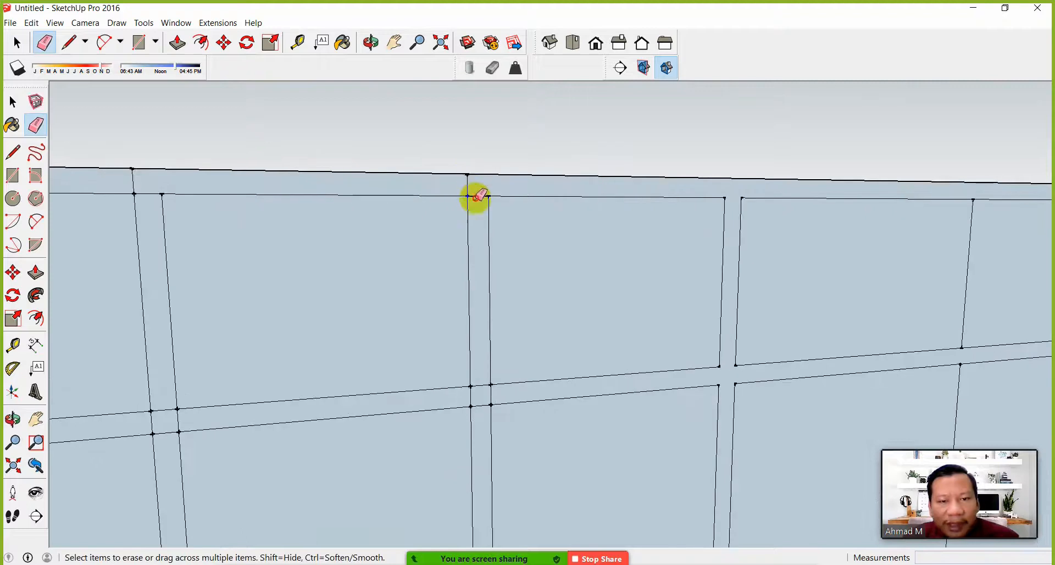
pyautogui.moveTo(466, 185); pyautogui.dragTo(467, 187)
pyautogui.moveTo(483, 386)
pyautogui.mouseDown()
pyautogui.moveTo(478, 405)
pyautogui.moveTo(497, 399)
pyautogui.mouseUp()
# Erase the short edges at the leftmost mullion's junctions and where the crossbar meets the panel's left frame
pyautogui.moveTo(432, 401); pyautogui.dragTo(555, 393, button='middle')
pyautogui.moveTo(355, 399)
pyautogui.mouseDown()
pyautogui.moveTo(354, 389)
pyautogui.moveTo(353, 412)
pyautogui.moveTo(365, 408)
pyautogui.mouseUp()
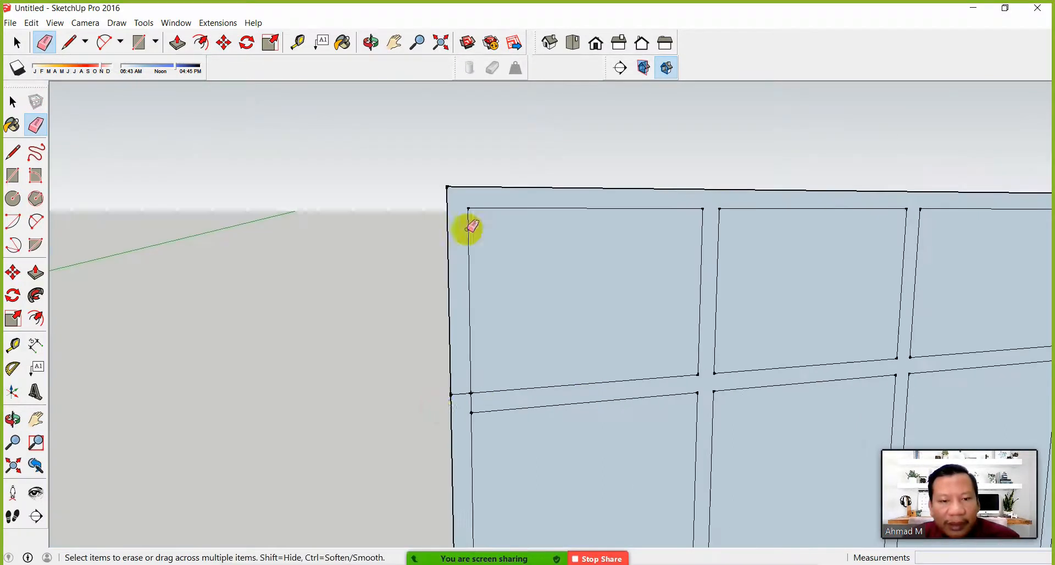
pyautogui.moveTo(454, 412)
pyautogui.mouseDown()
pyautogui.moveTo(471, 401)
pyautogui.moveTo(487, 409)
pyautogui.mouseUp()
pyautogui.scroll(-4, 603, 387)
pyautogui.keyDown('shift'); pyautogui.moveTo(686, 411); pyautogui.dragTo(485, 290, button='middle'); pyautogui.keyUp('shift')
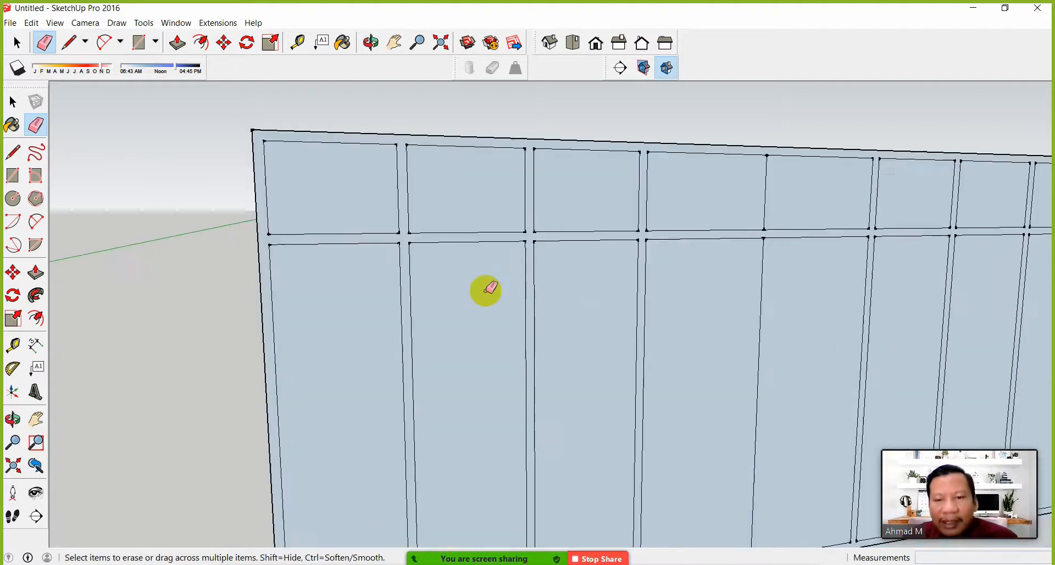
pyautogui.scroll(-5, 486, 289)
pyautogui.keyDown('shift'); pyautogui.moveTo(676, 380); pyautogui.dragTo(628, 363, button='middle'); pyautogui.keyUp('shift')
pyautogui.scroll(2, 628, 363)
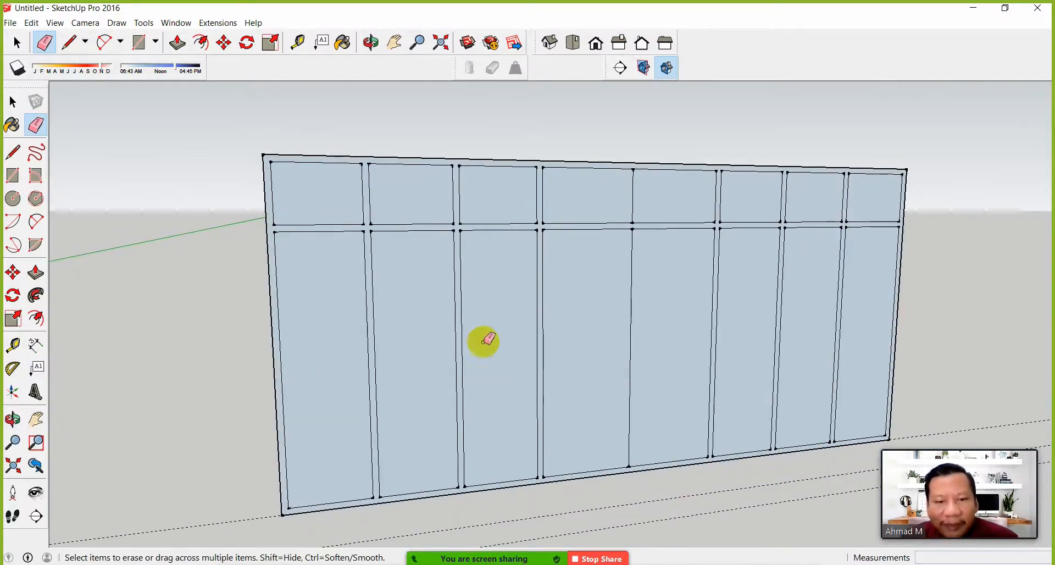
# Open the bottom frame under the two central bays: extend their side edges and centre line 0.05 m down and erase the inner bottom edge
pyautogui.click(13, 152)
pyautogui.scroll(2, 603, 478)
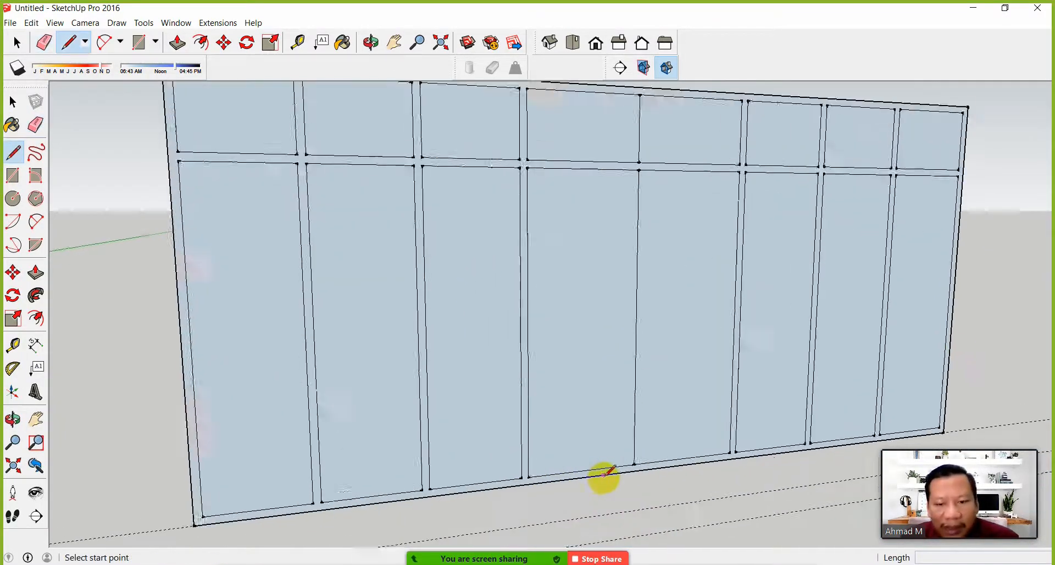
pyautogui.keyDown('shift'); pyautogui.moveTo(603, 478); pyautogui.dragTo(544, 434, button='middle'); pyautogui.keyUp('shift')
pyautogui.scroll(1, 484, 434)
pyautogui.click(477, 422)
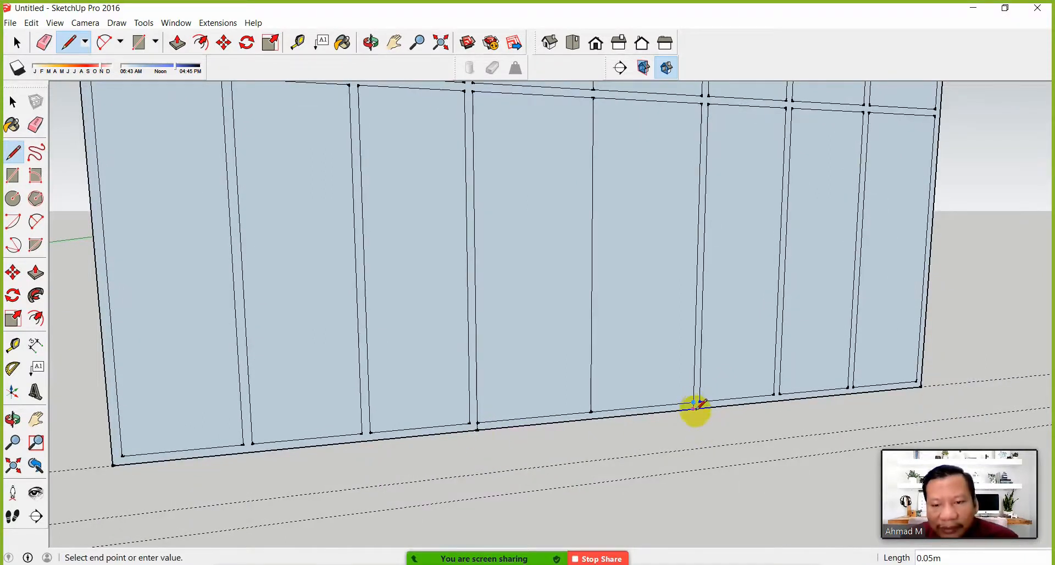
pyautogui.click(35, 124)
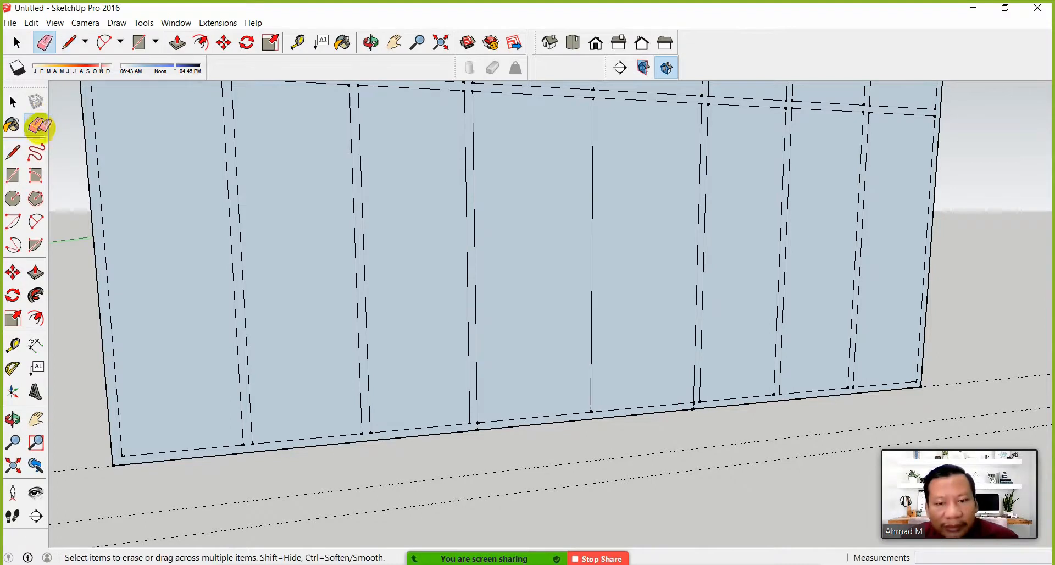
pyautogui.click(614, 409)
pyautogui.click(571, 416)
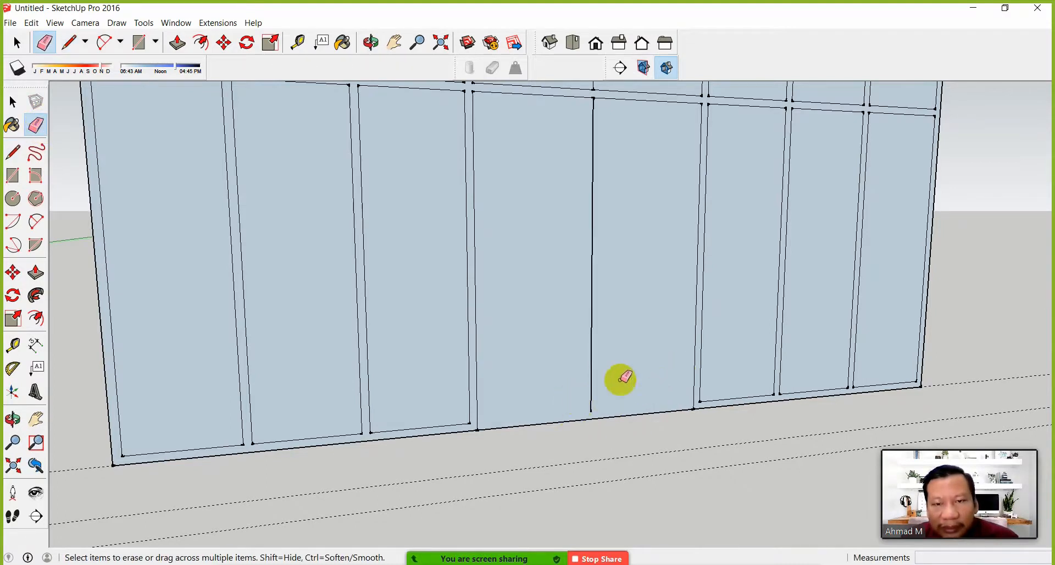
pyautogui.click(14, 151)
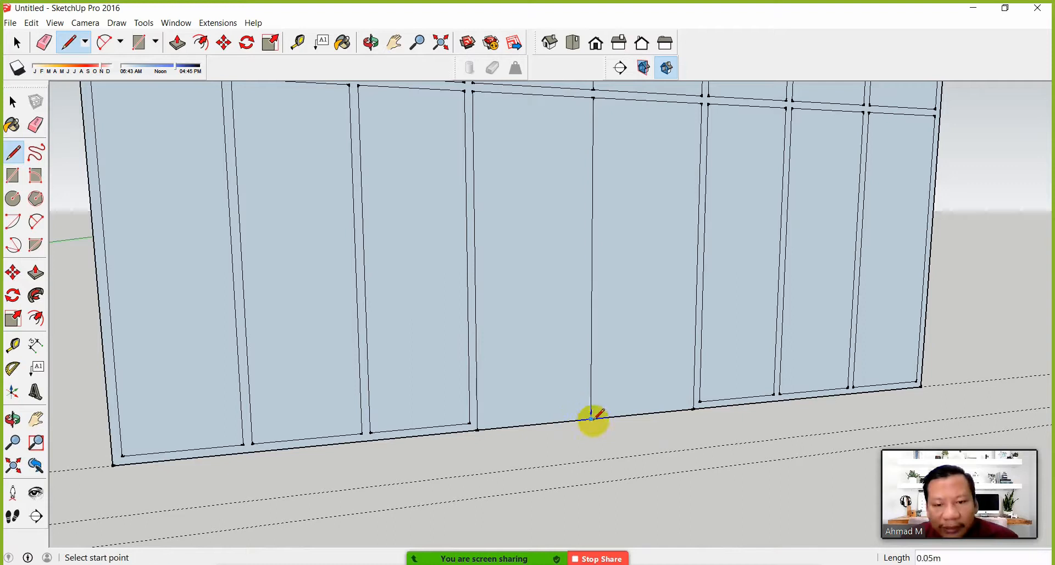
pyautogui.scroll(-2, 592, 419)
# Copy the centre line's segment above the crossbar 0.025 m to each side to form a mullion
pyautogui.click(13, 102)
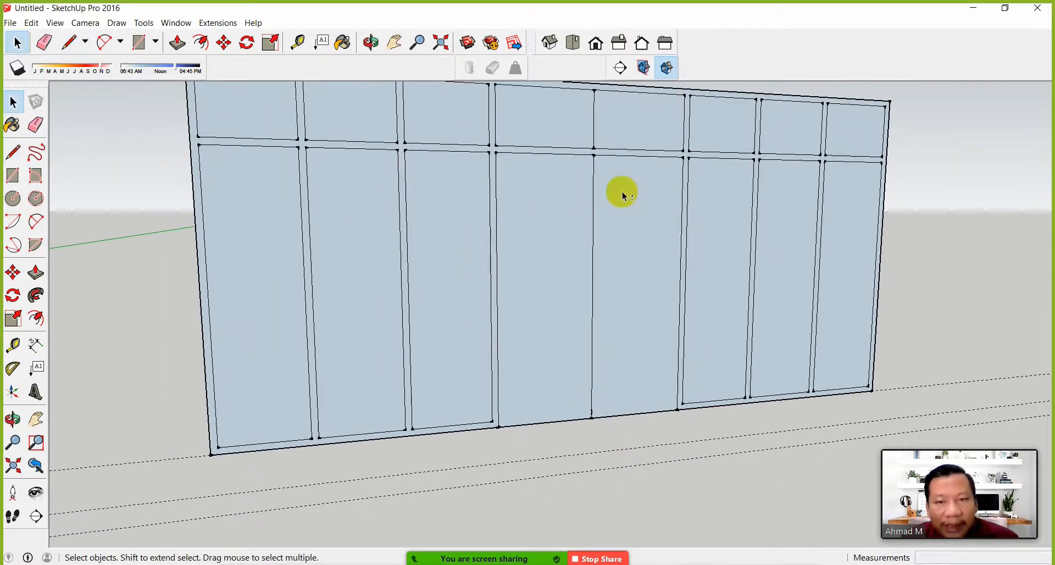
pyautogui.scroll(4, 574, 244)
pyautogui.scroll(1, 574, 244)
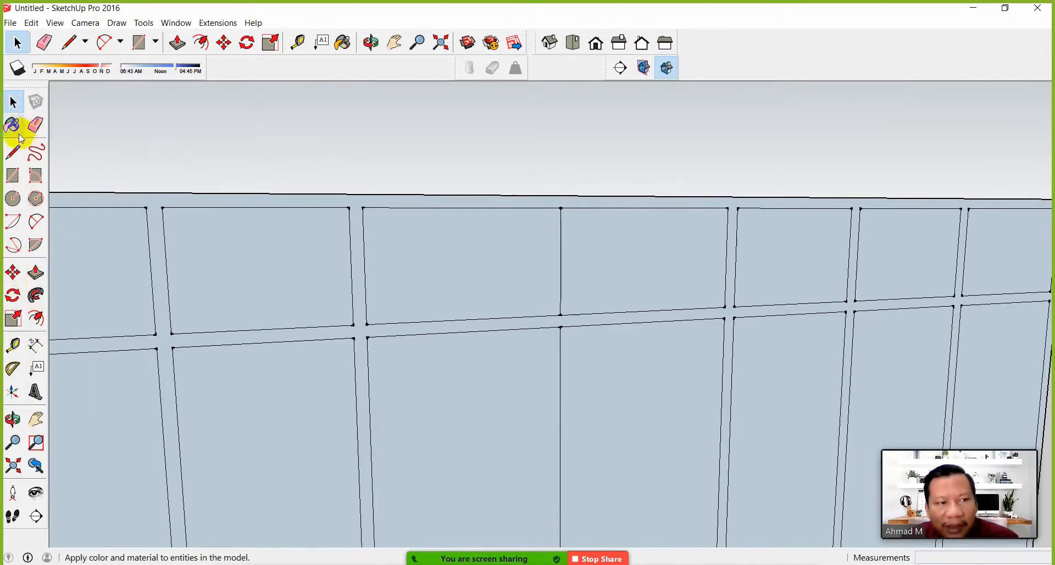
pyautogui.click(561, 264)
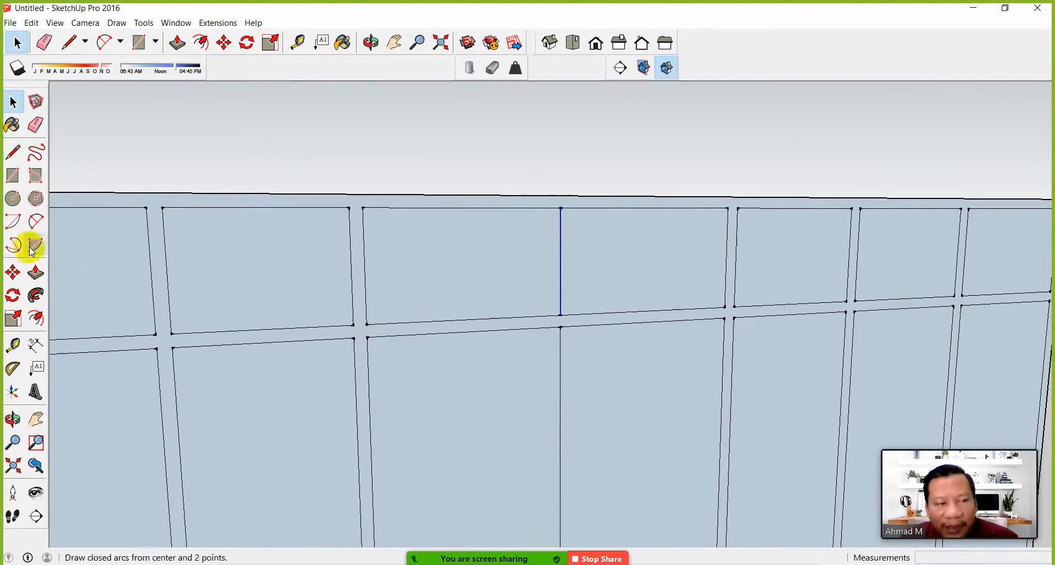
pyautogui.click(13, 275)
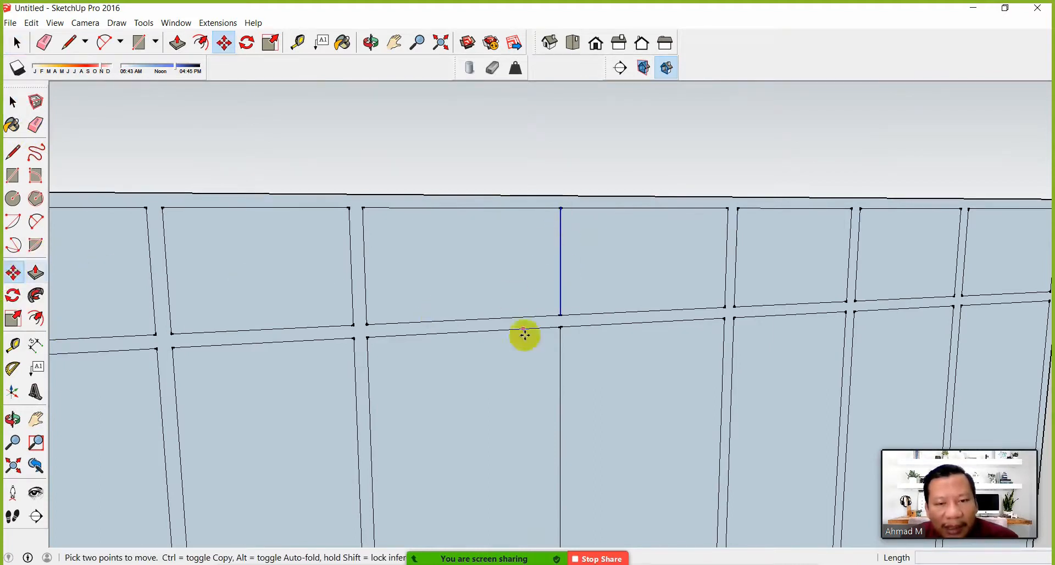
pyautogui.click(562, 267)
pyautogui.press('ctrl')
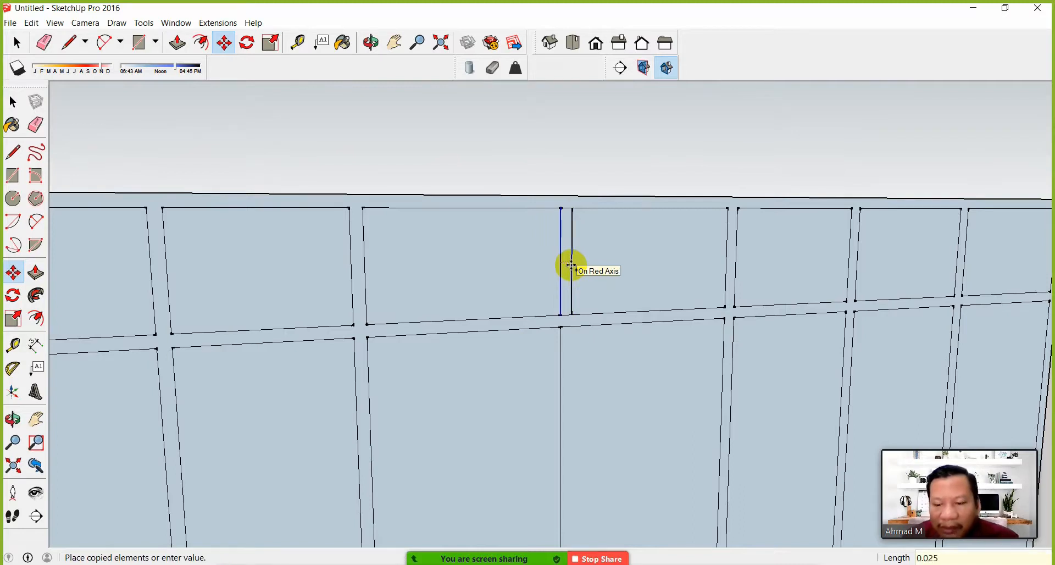
pyautogui.write('0.025')
pyautogui.press('Return')
pyautogui.click(562, 267)
pyautogui.press('ctrl')
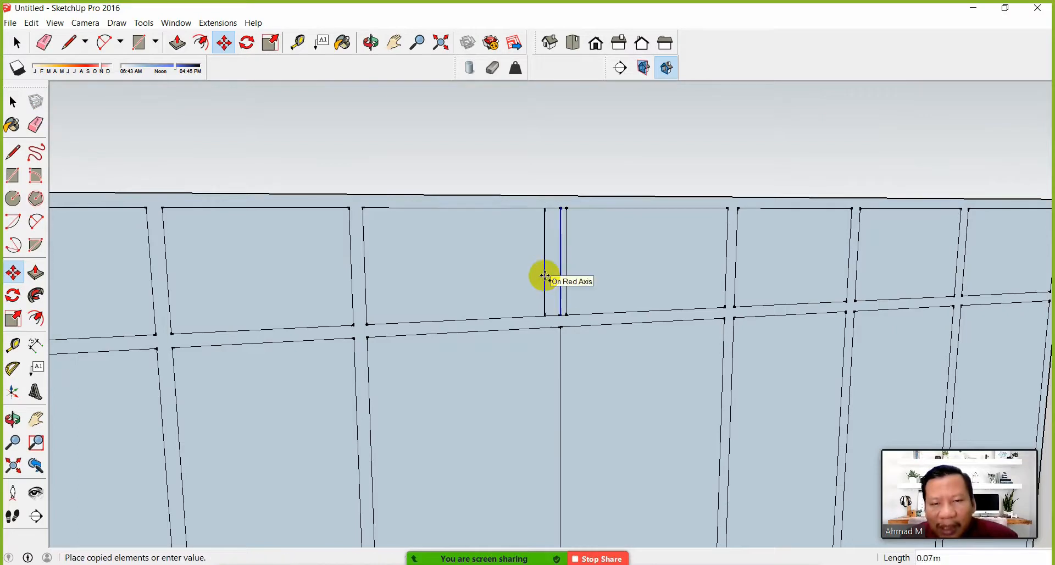
pyautogui.press('Return')
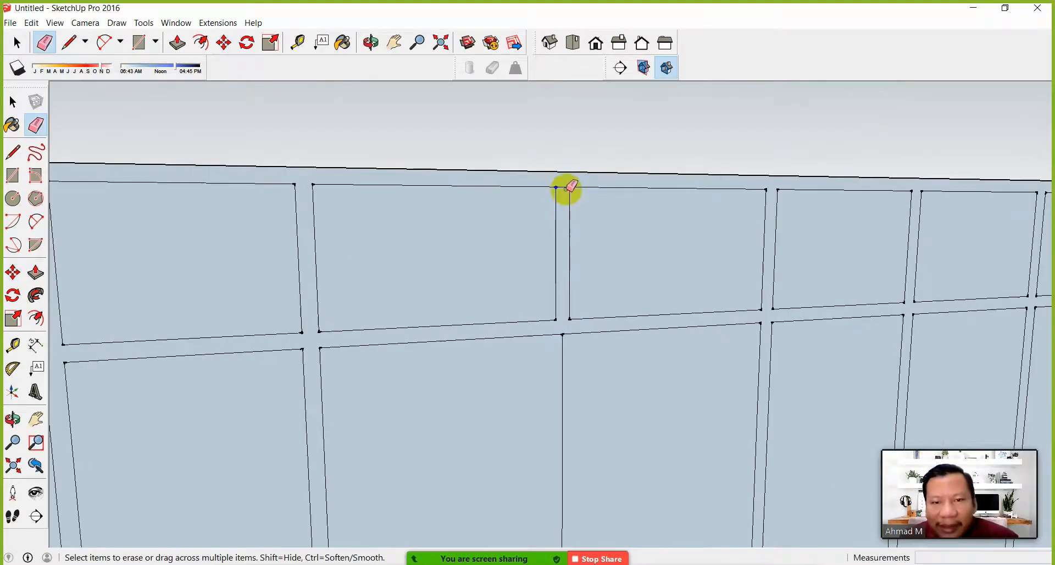
# Erase the original centre line above the crossbar and the short edges joining the new mullion to the top frame and crossbar
pyautogui.moveTo(567, 189); pyautogui.dragTo(560, 185)
pyautogui.scroll(-4, 560, 233)
pyautogui.keyDown('shift'); pyautogui.moveTo(572, 396); pyautogui.dragTo(571, 391, button='middle'); pyautogui.keyUp('shift')
pyautogui.scroll(-4, 572, 357)
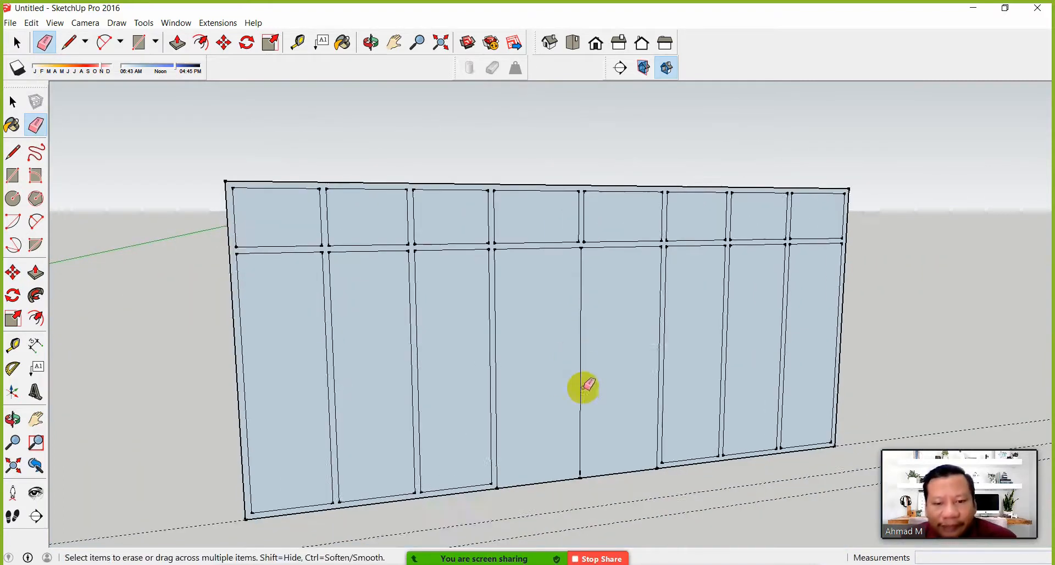
pyautogui.click(12, 101)
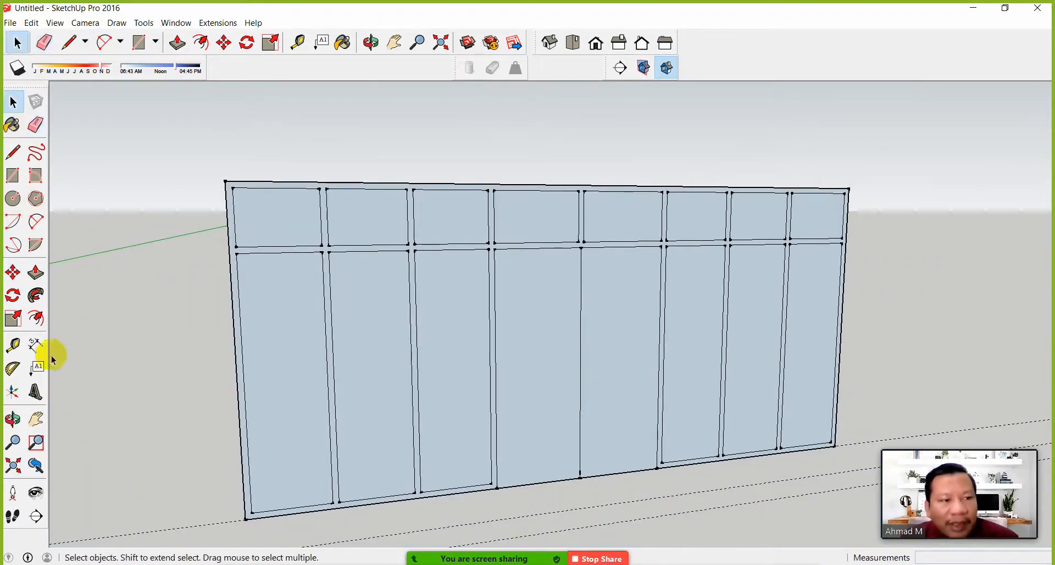
pyautogui.click(35, 278)
pyautogui.click(238, 254)
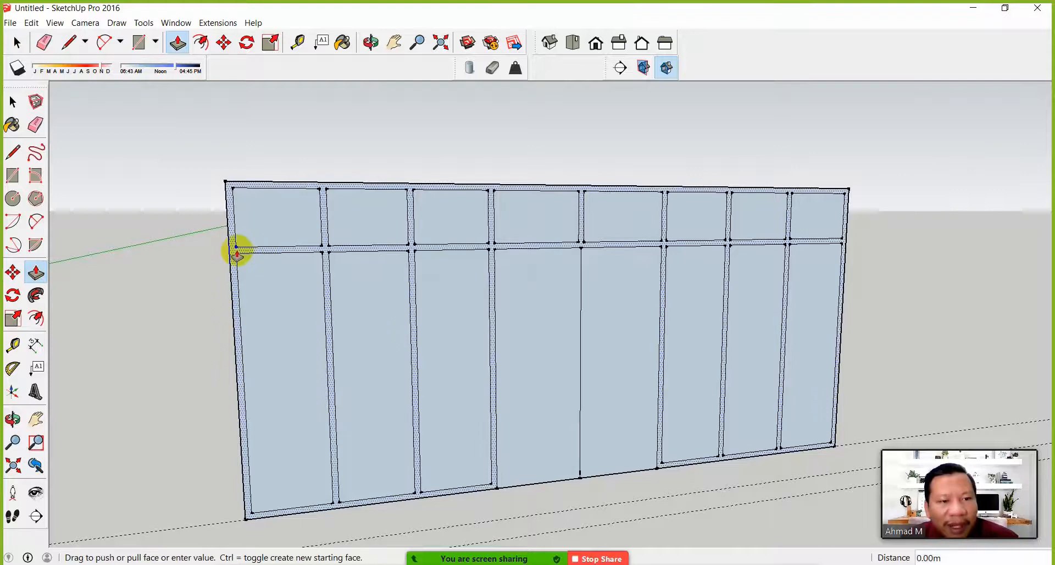
pyautogui.moveTo(242, 251); pyautogui.dragTo(181, 263, button='middle')
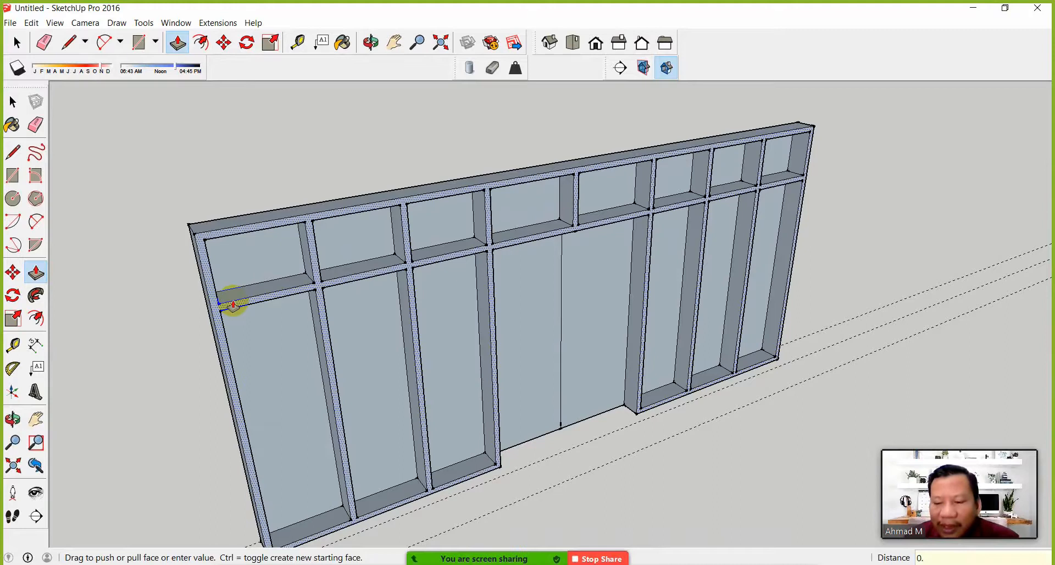
pyautogui.press('Return')
pyautogui.hotkey('ctrl', 'z')
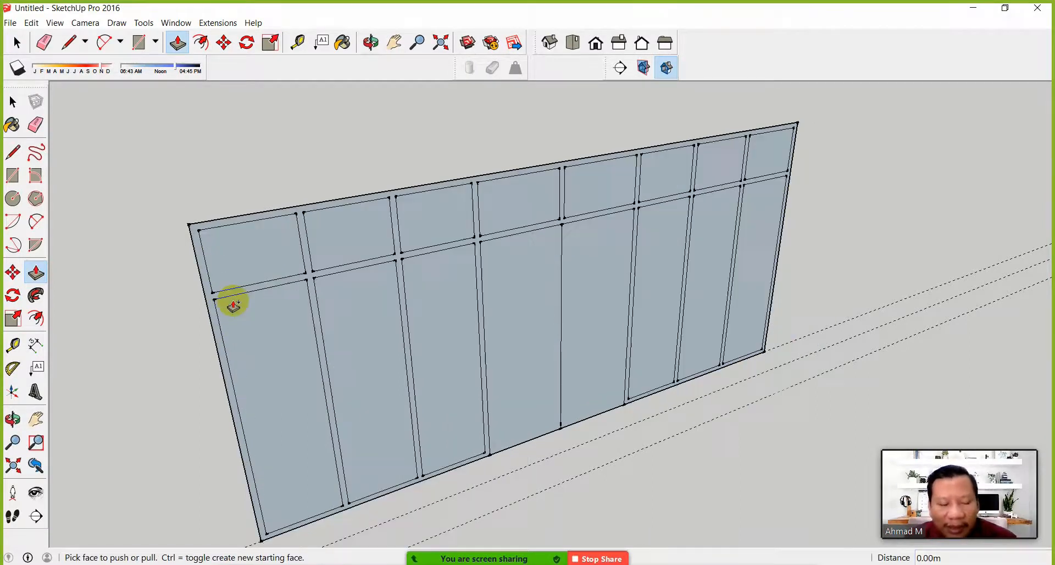
# Push/Pull the continuous frame and mullion face outward 0.07 m
pyautogui.click(209, 292)
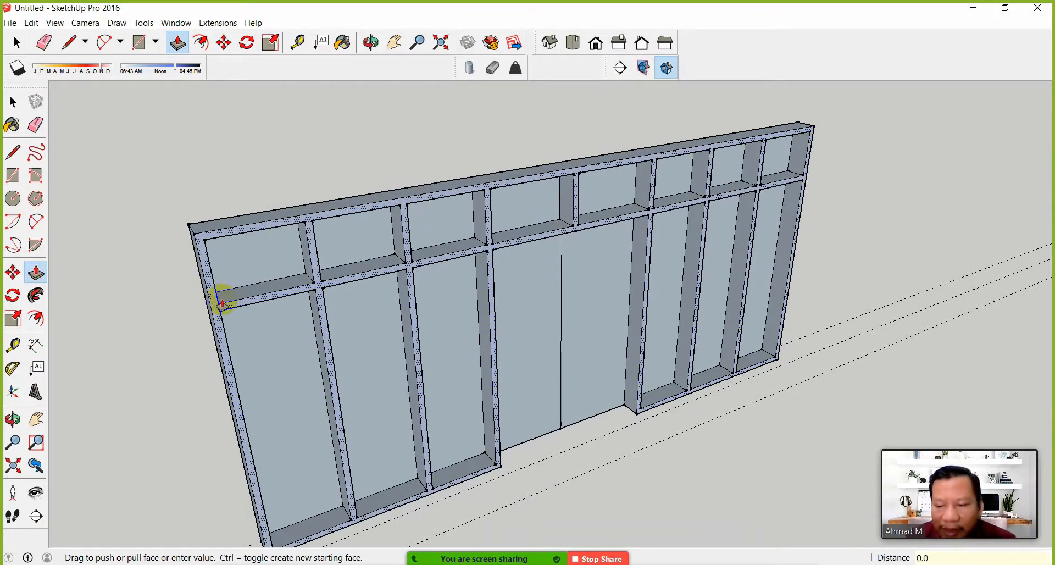
pyautogui.write('0.07')
pyautogui.press('Return')
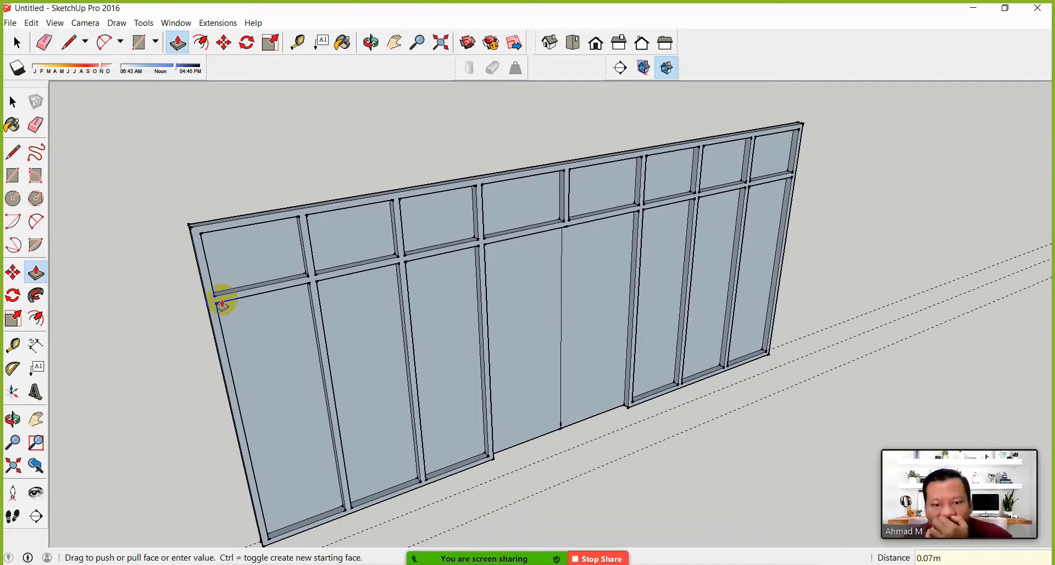
pyautogui.moveTo(483, 313); pyautogui.dragTo(570, 314, button='middle')
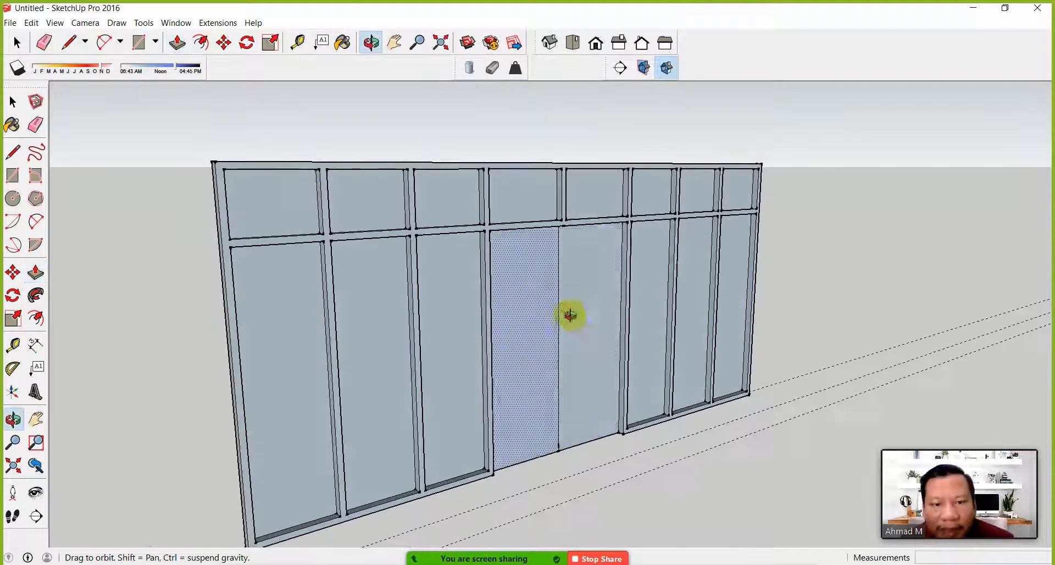
pyautogui.scroll(-3, 565, 318)
pyautogui.scroll(5, 519, 346)
pyautogui.scroll(-3, 499, 381)
pyautogui.scroll(2, 497, 386)
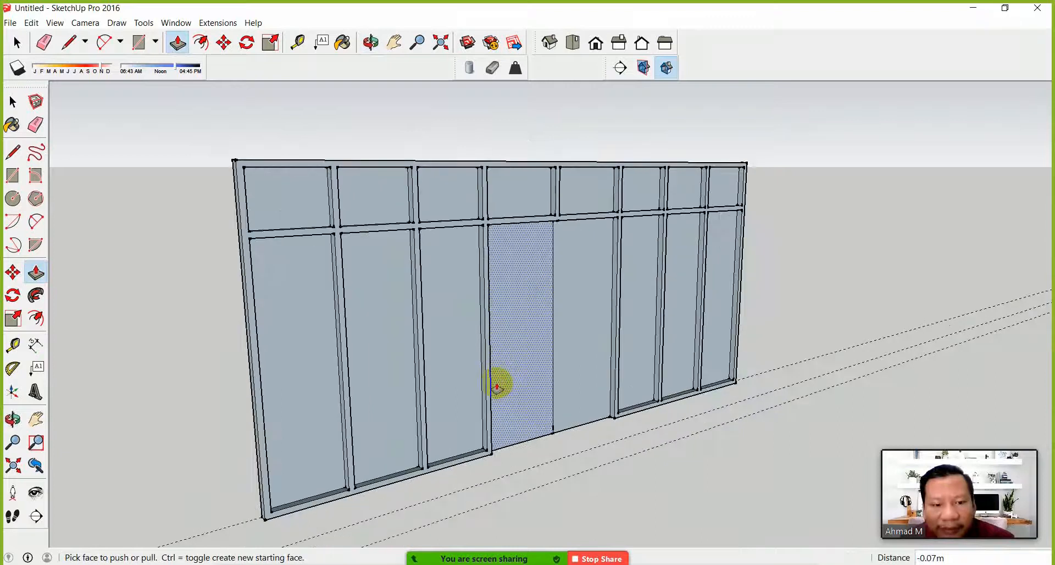
# Delete the infill faces above and below the crossbar in the panel's two leftmost bays
pyautogui.moveTo(490, 370); pyautogui.dragTo(452, 396, button='middle')
pyautogui.press('space')
pyautogui.click(230, 241)
pyautogui.press('Delete')
pyautogui.click(232, 355)
pyautogui.press('Delete')
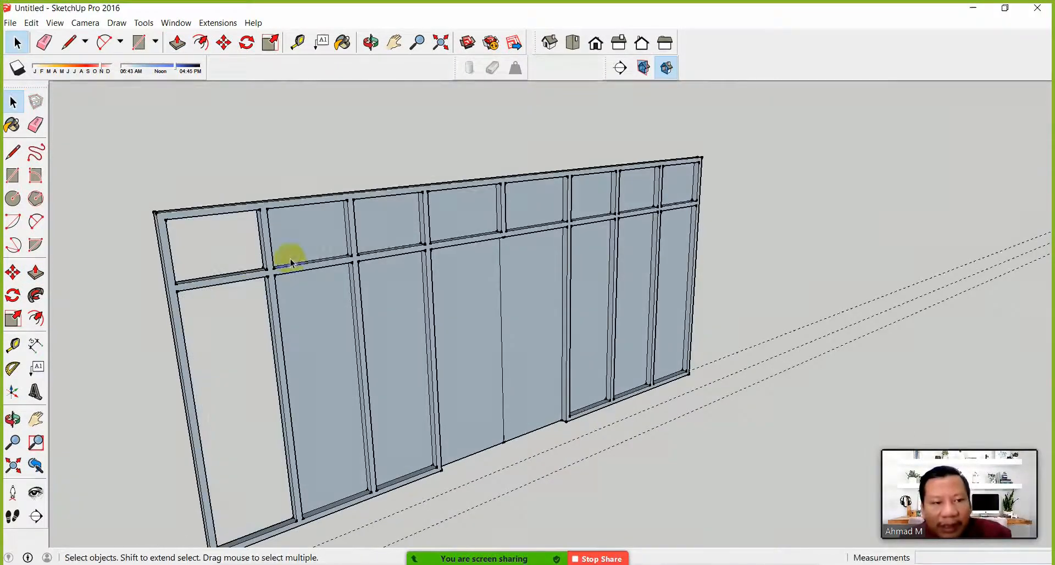
pyautogui.click(294, 256)
pyautogui.press('Delete')
pyautogui.click(318, 313)
pyautogui.press('Delete')
# Delete the infill faces above and below the crossbar in the third bay from the left and the two central doorway bays
pyautogui.click(392, 236)
pyautogui.click(399, 302)
pyautogui.press('Delete')
pyautogui.click(396, 232)
pyautogui.press('Delete')
pyautogui.click(528, 264)
pyautogui.press('Delete')
pyautogui.click(470, 302)
pyautogui.press('Delete')
pyautogui.click(519, 214)
pyautogui.press('Delete')
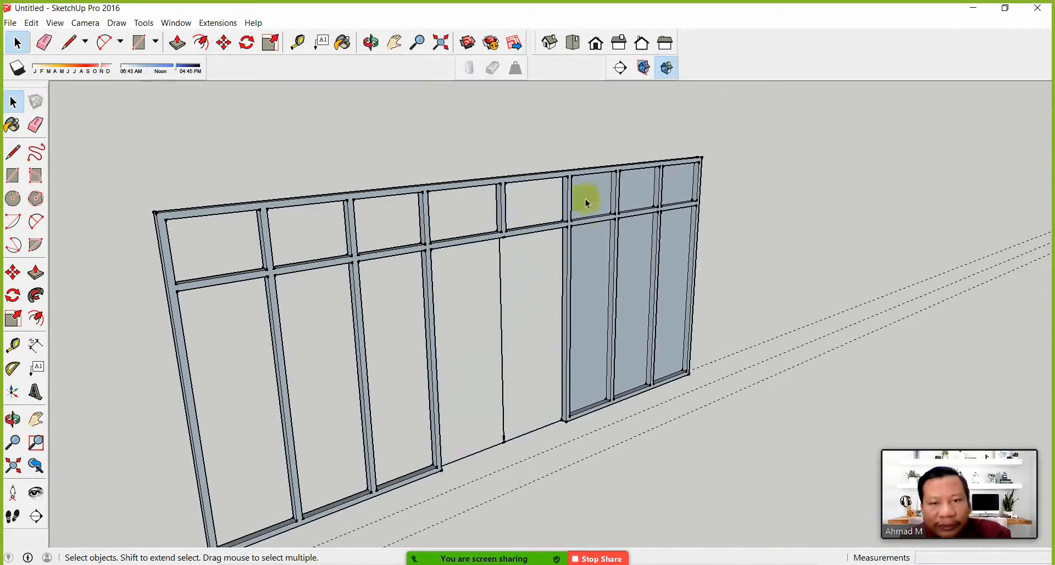
# Delete the infill faces above and below the crossbar in the panel's three rightmost bays
pyautogui.click(586, 198)
pyautogui.press('Delete')
pyautogui.click(599, 256)
pyautogui.press('Delete')
pyautogui.click(640, 190)
pyautogui.click(635, 228)
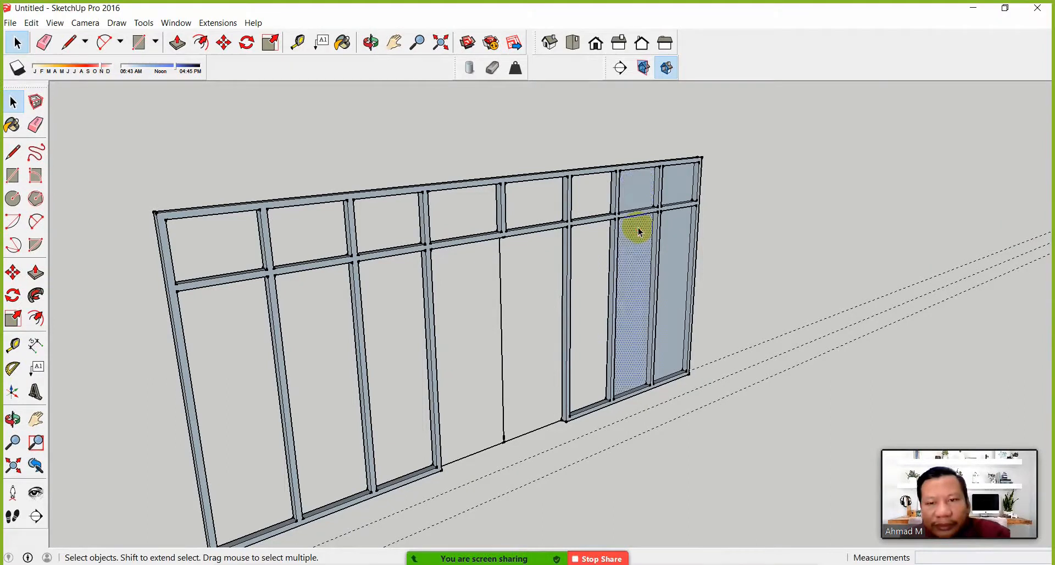
pyautogui.press('Delete')
pyautogui.click(644, 195)
pyautogui.press('Delete')
pyautogui.click(680, 250)
pyautogui.press('Delete')
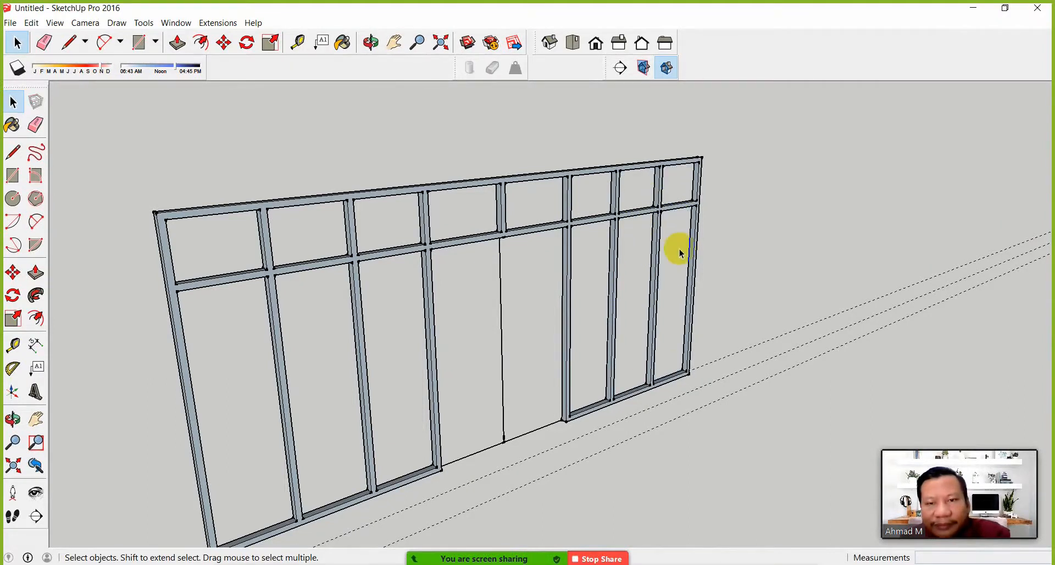
# Select all connected geometry of the window frame and make it a group
pyautogui.moveTo(528, 383); pyautogui.dragTo(474, 392, button='middle')
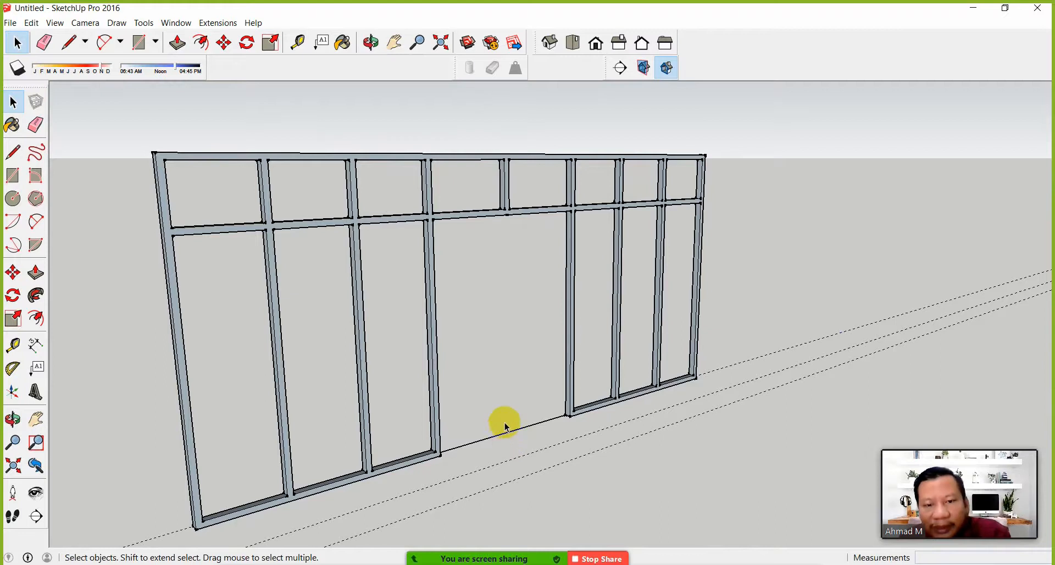
pyautogui.tripleClick(432, 332)
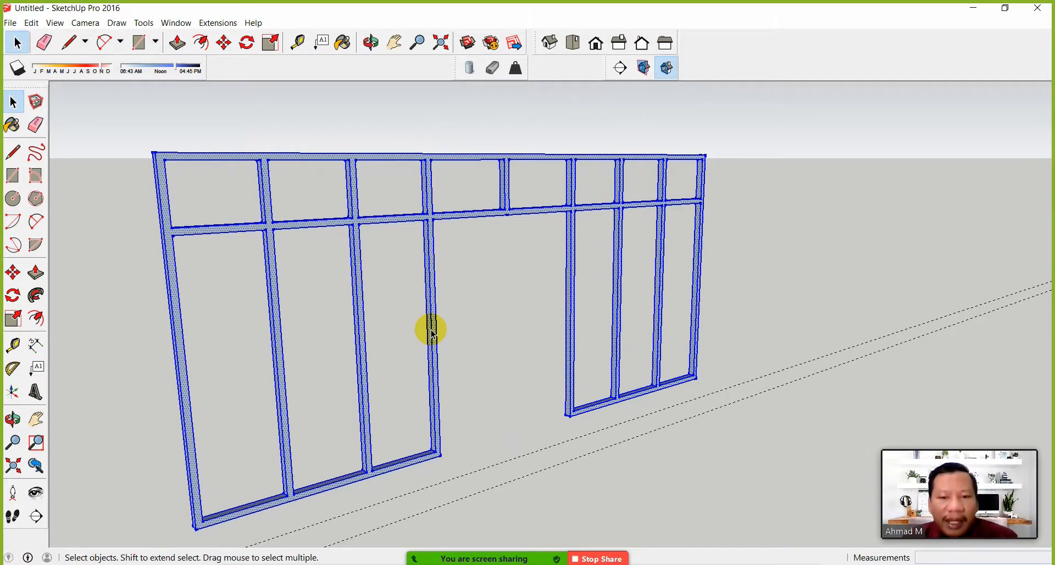
pyautogui.rightClick(432, 331)
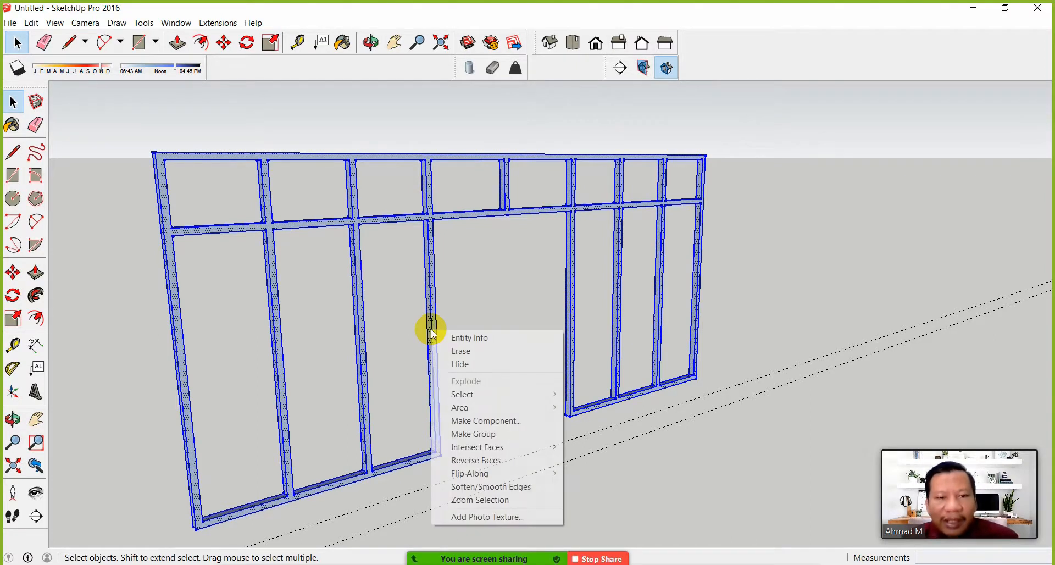
pyautogui.click(509, 434)
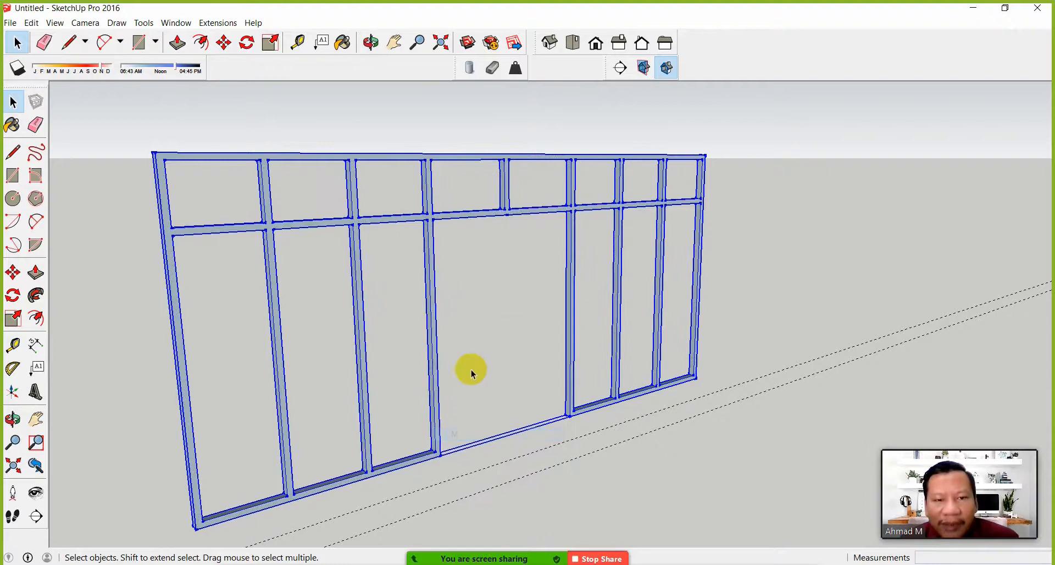
pyautogui.click(512, 345)
# Paint the grouped window frame with the Metal Silver material from the Metal collection
pyautogui.click(429, 219)
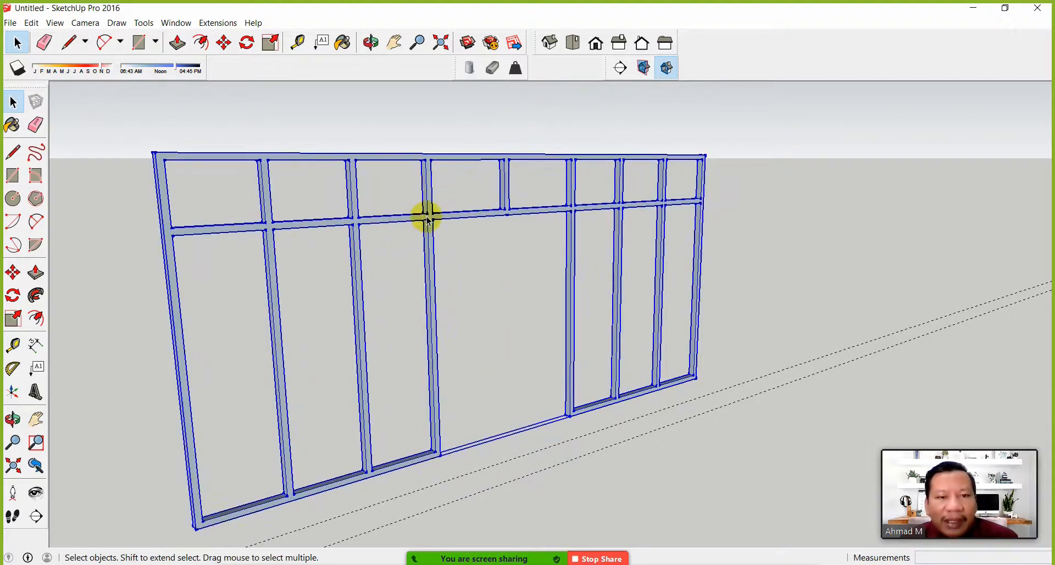
pyautogui.click(173, 25)
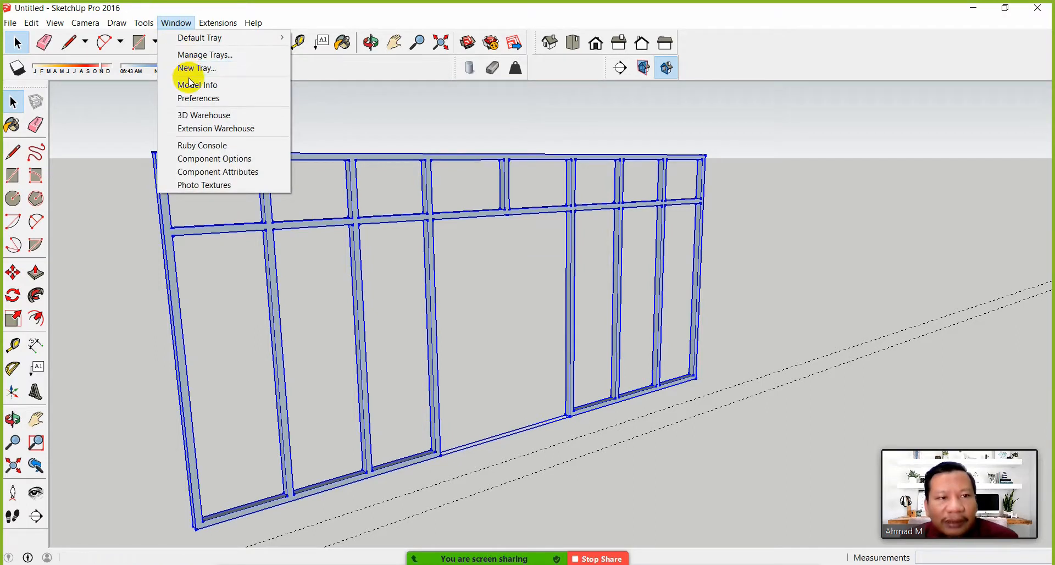
pyautogui.click(324, 37)
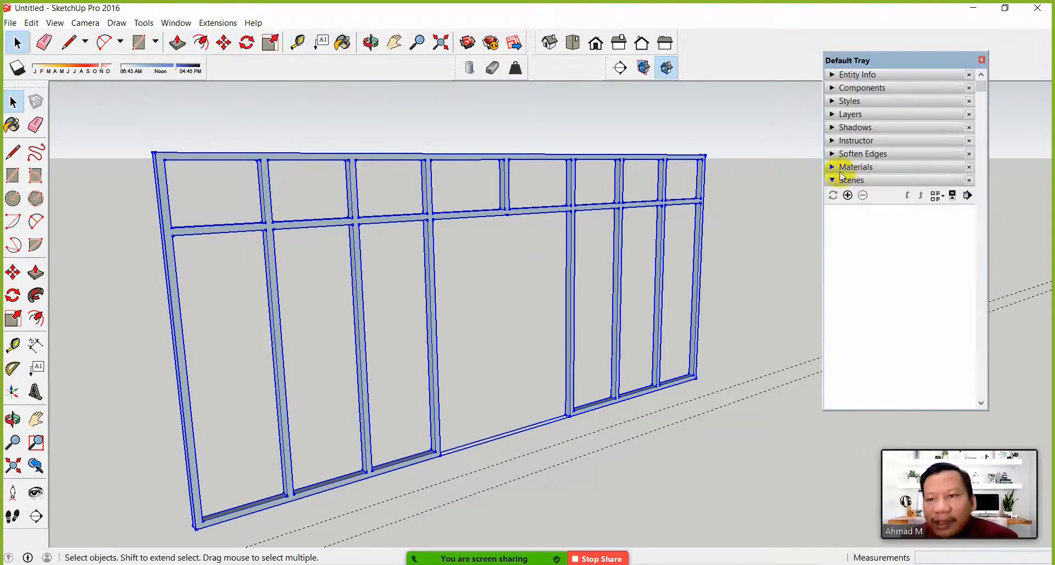
pyautogui.click(835, 167)
pyautogui.click(891, 251)
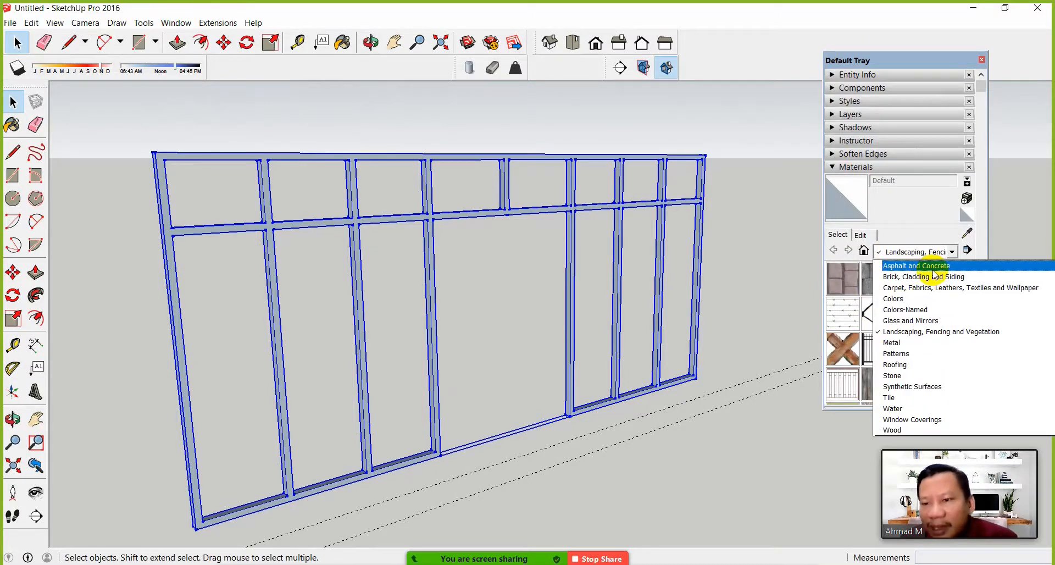
pyautogui.click(934, 342)
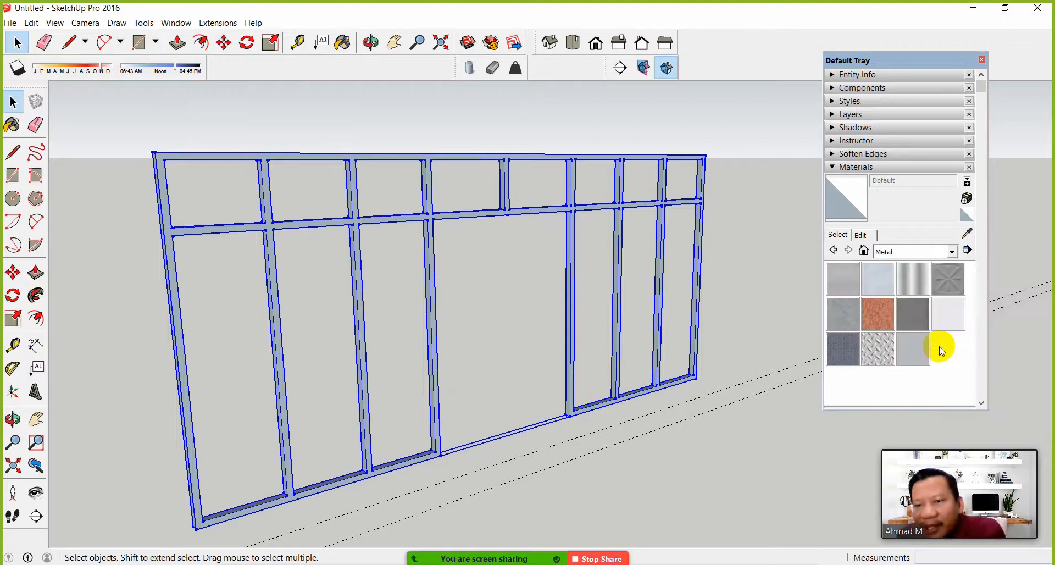
pyautogui.click(882, 285)
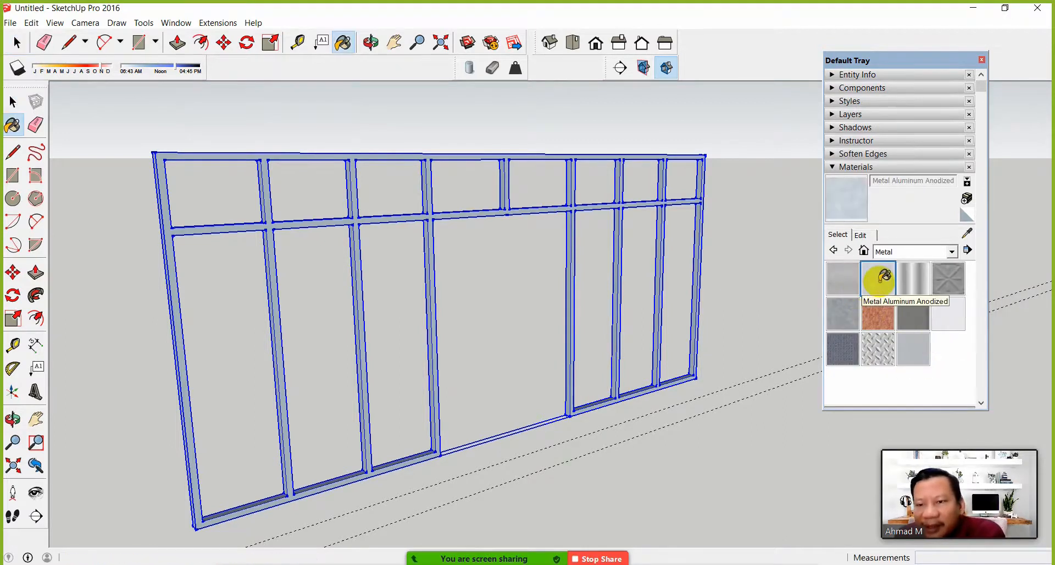
pyautogui.click(948, 318)
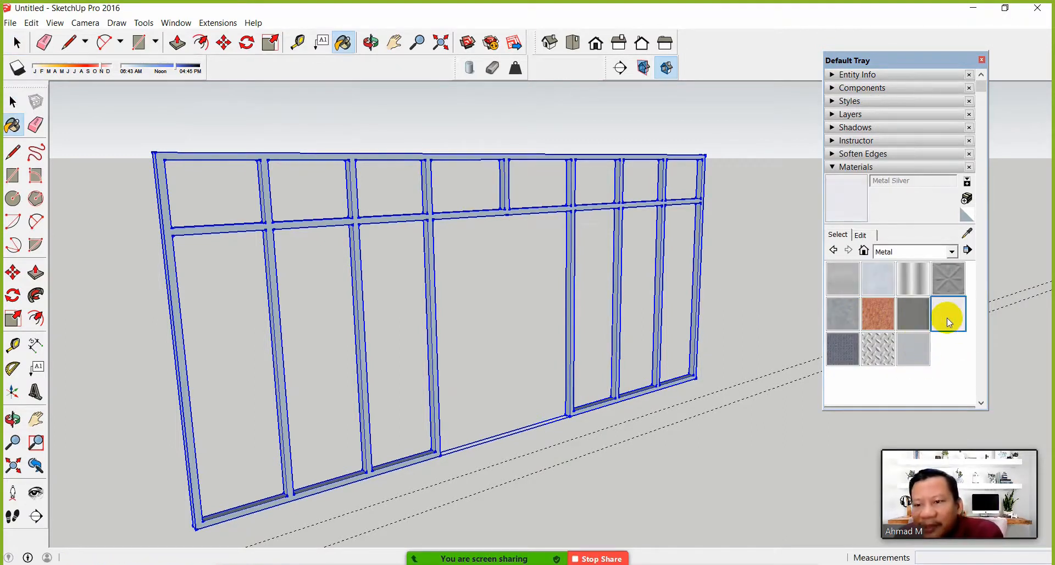
pyautogui.click(430, 214)
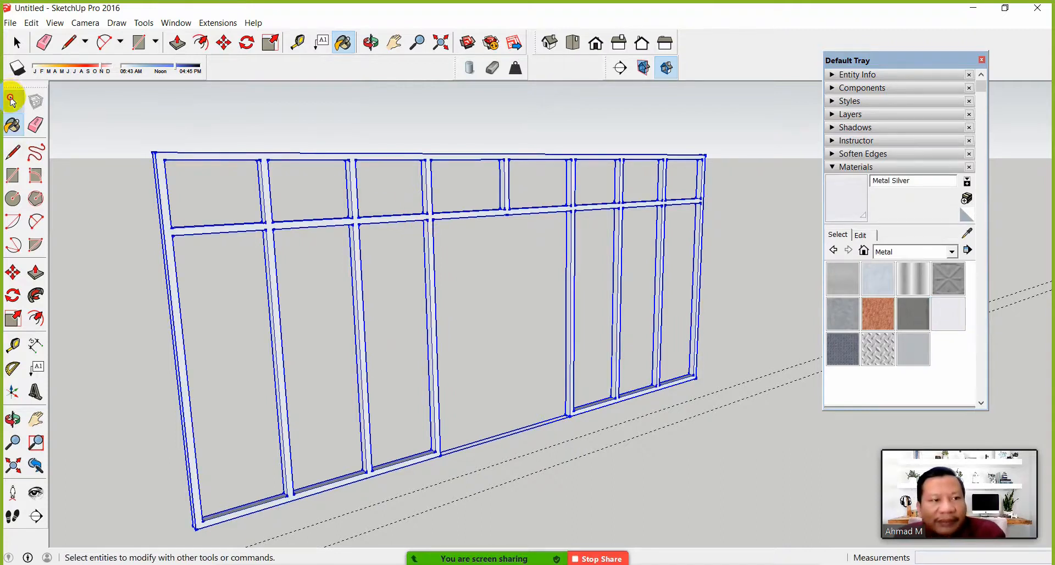
pyautogui.click(12, 102)
# Draw a 5.70 m by 2.60 m glass rectangle at mid-depth of the frame, from its upper-left inner corner to its lower-right inner corner
pyautogui.moveTo(487, 378); pyautogui.dragTo(496, 357, button='middle')
pyautogui.click(12, 174)
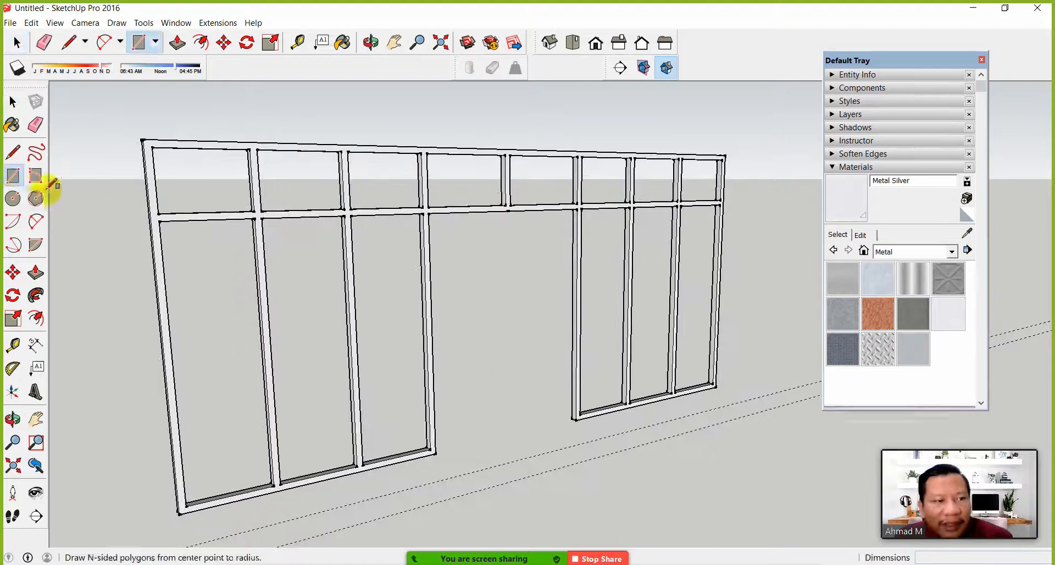
pyautogui.moveTo(267, 271); pyautogui.dragTo(114, 234, button='middle')
pyautogui.moveTo(352, 304); pyautogui.dragTo(287, 322, button='middle')
pyautogui.scroll(10, 275, 313)
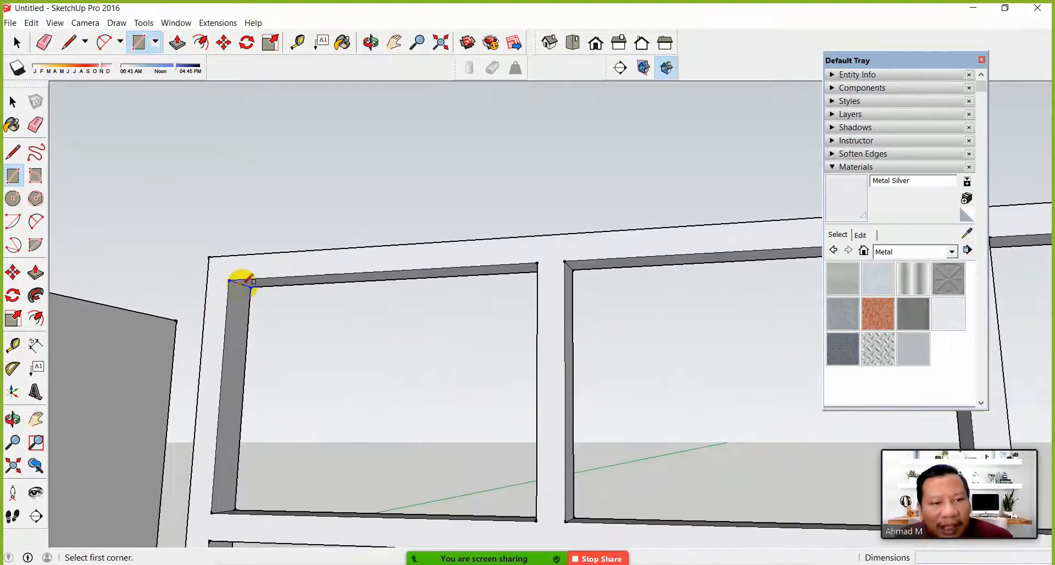
pyautogui.moveTo(244, 286)
pyautogui.mouseDown(button='middle')
pyautogui.moveTo(229, 264)
pyautogui.moveTo(250, 287)
pyautogui.mouseUp(button='middle')
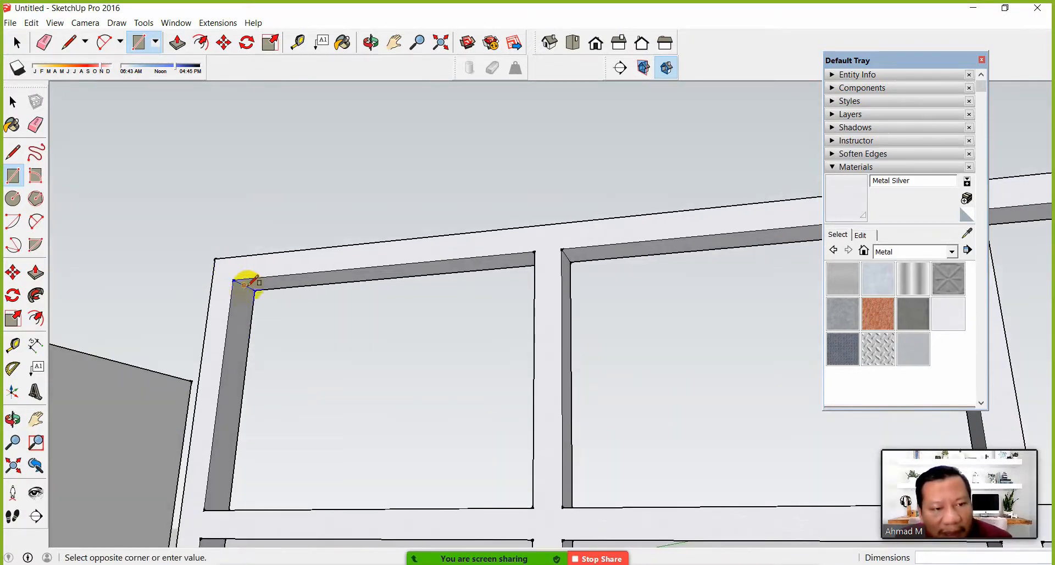
pyautogui.moveTo(566, 467); pyautogui.dragTo(527, 411, button='middle')
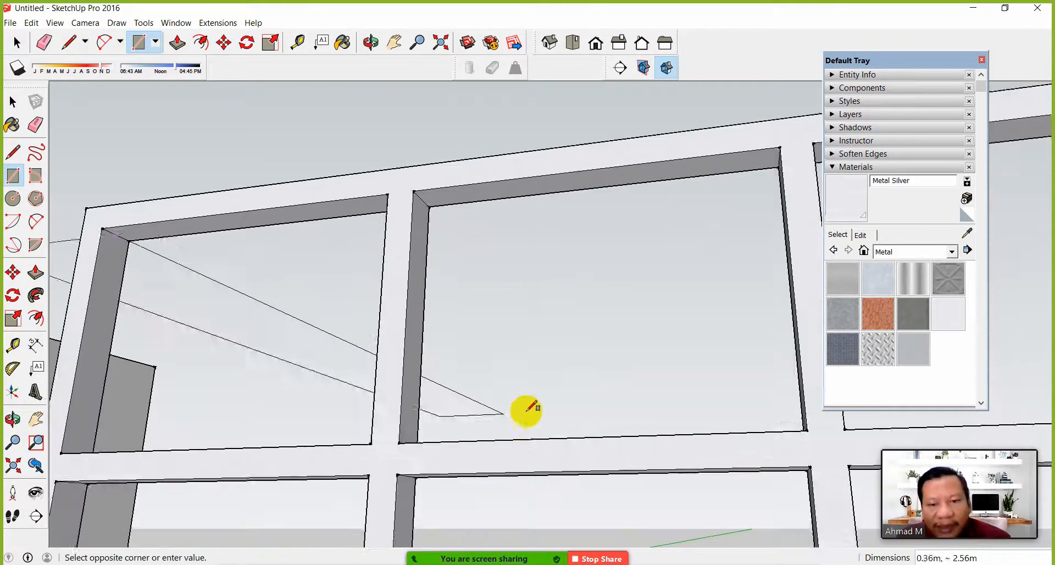
pyautogui.keyDown('shift'); pyautogui.moveTo(725, 447); pyautogui.dragTo(385, 416, button='middle'); pyautogui.keyUp('shift')
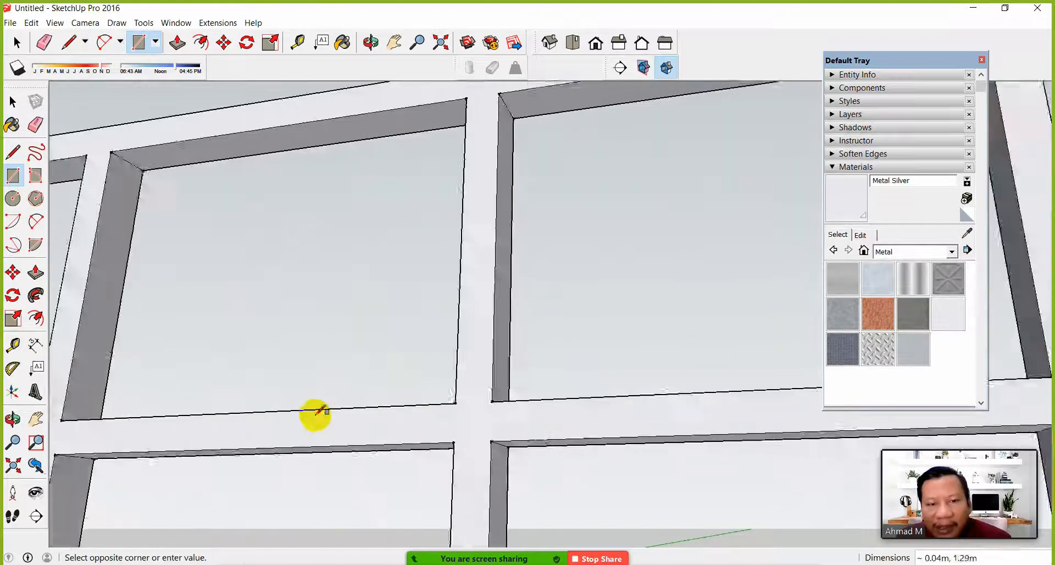
pyautogui.scroll(-8, 582, 420)
pyautogui.scroll(-1, 629, 409)
pyautogui.keyDown('shift'); pyautogui.moveTo(709, 436); pyautogui.dragTo(700, 435); pyautogui.keyUp('shift')
pyautogui.keyDown('shift'); pyautogui.moveTo(700, 436); pyautogui.dragTo(417, 409, button='middle'); pyautogui.keyUp('shift')
pyautogui.scroll(-3, 553, 405)
pyautogui.scroll(-5, 516, 376)
pyautogui.moveTo(567, 400); pyautogui.dragTo(726, 497, button='middle')
pyautogui.scroll(10, 659, 447)
pyautogui.scroll(6, 676, 442)
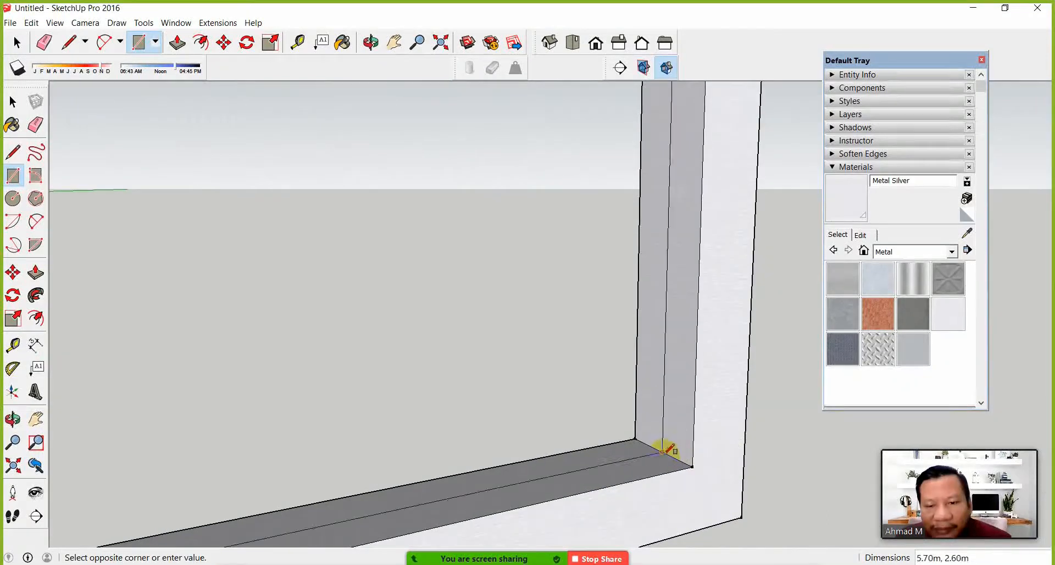
pyautogui.click(665, 450)
pyautogui.scroll(-5, 612, 447)
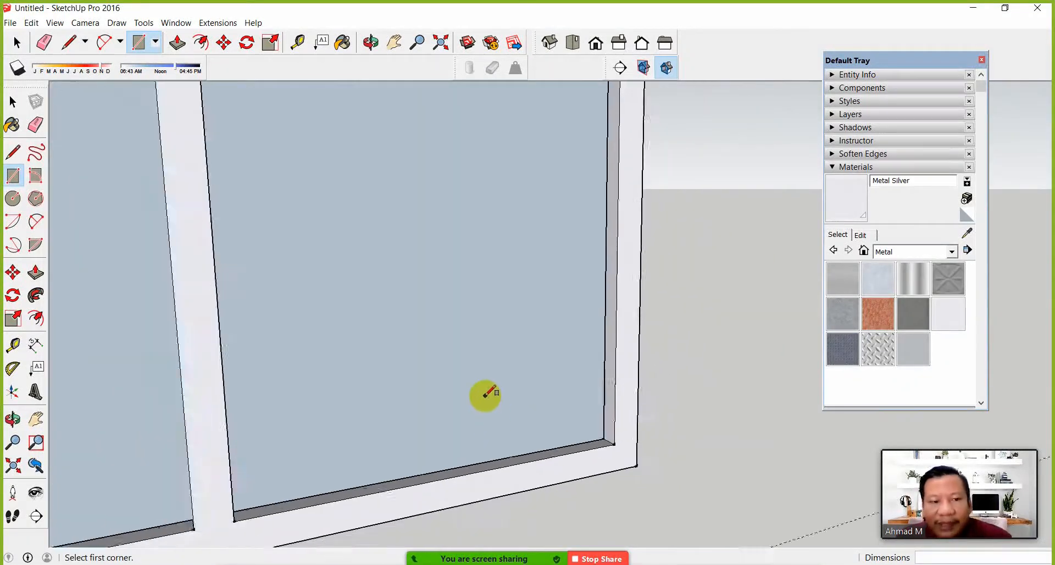
pyautogui.scroll(-8, 485, 394)
pyautogui.moveTo(352, 360); pyautogui.dragTo(393, 350, button='middle')
# Paint the new pane with Translucent Glass Gray from the Glass and Mirrors collection
pyautogui.click(13, 101)
pyautogui.moveTo(484, 297); pyautogui.dragTo(631, 330, button='middle')
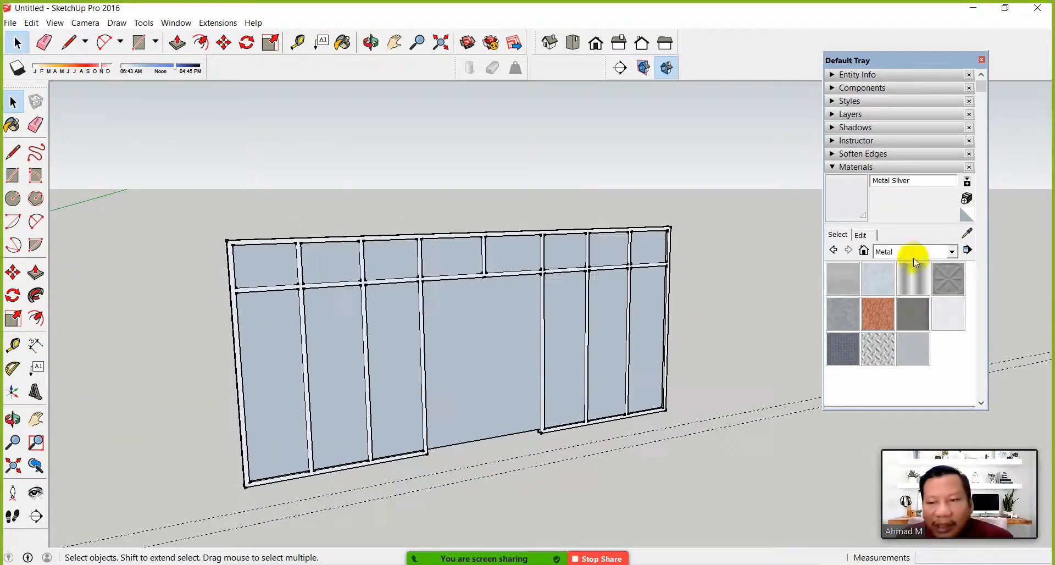
pyautogui.click(914, 255)
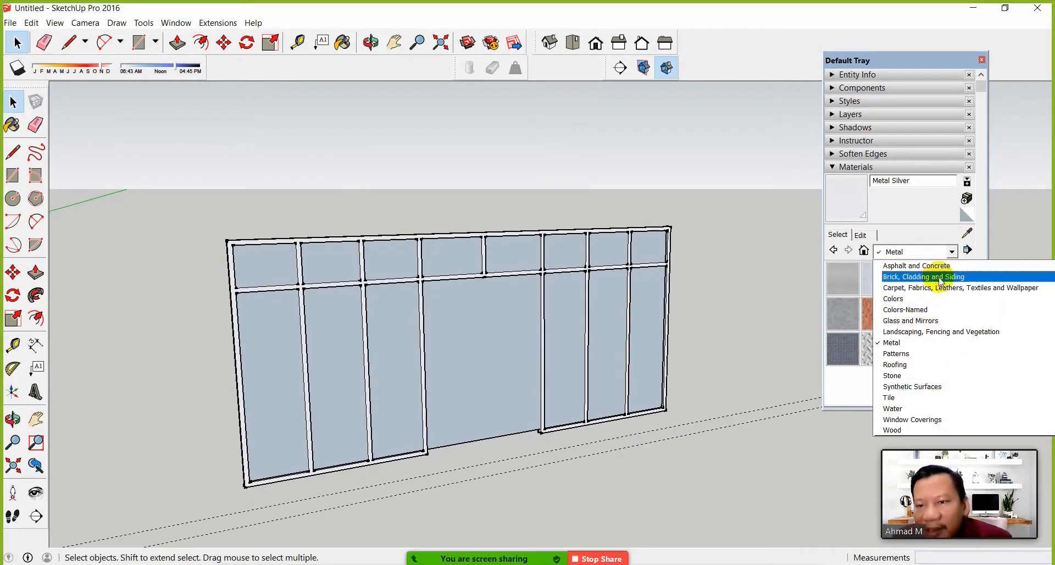
pyautogui.click(956, 321)
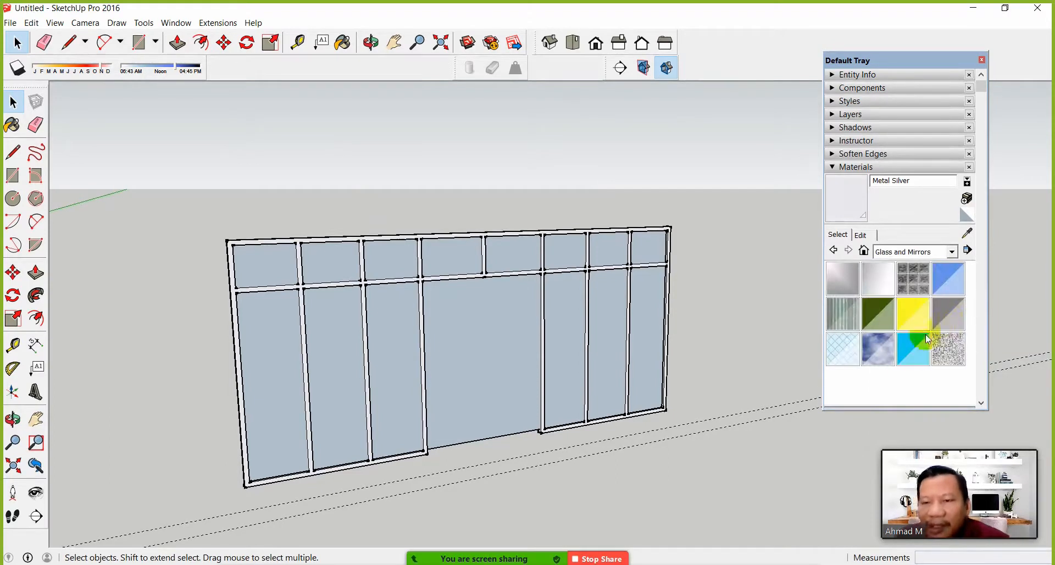
pyautogui.click(957, 313)
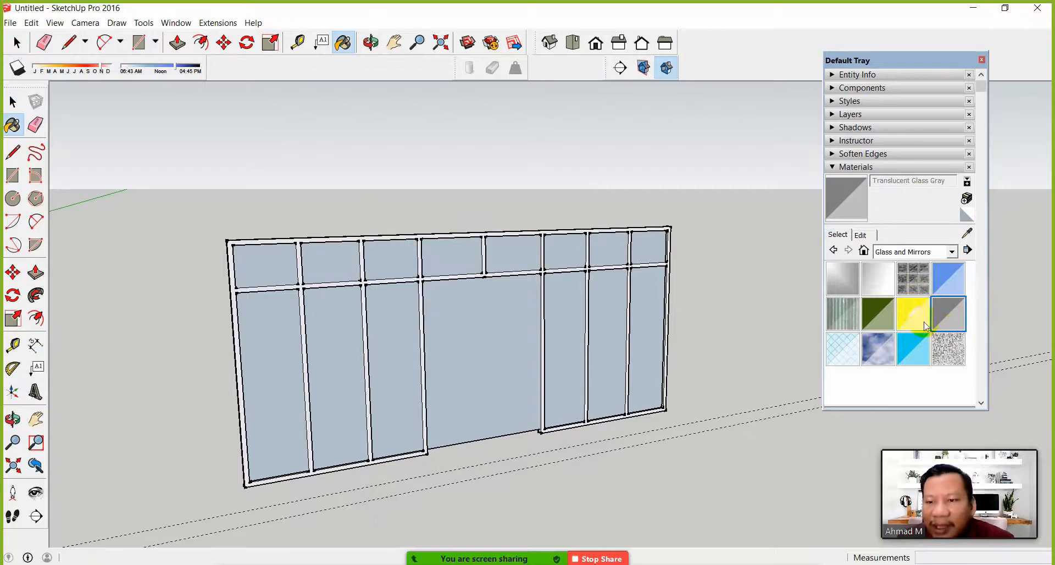
pyautogui.click(565, 336)
pyautogui.moveTo(437, 430); pyautogui.dragTo(394, 353, button='middle')
pyautogui.scroll(4, 474, 404)
pyautogui.scroll(3, 466, 375)
pyautogui.scroll(1, 447, 367)
pyautogui.scroll(1, 379, 351)
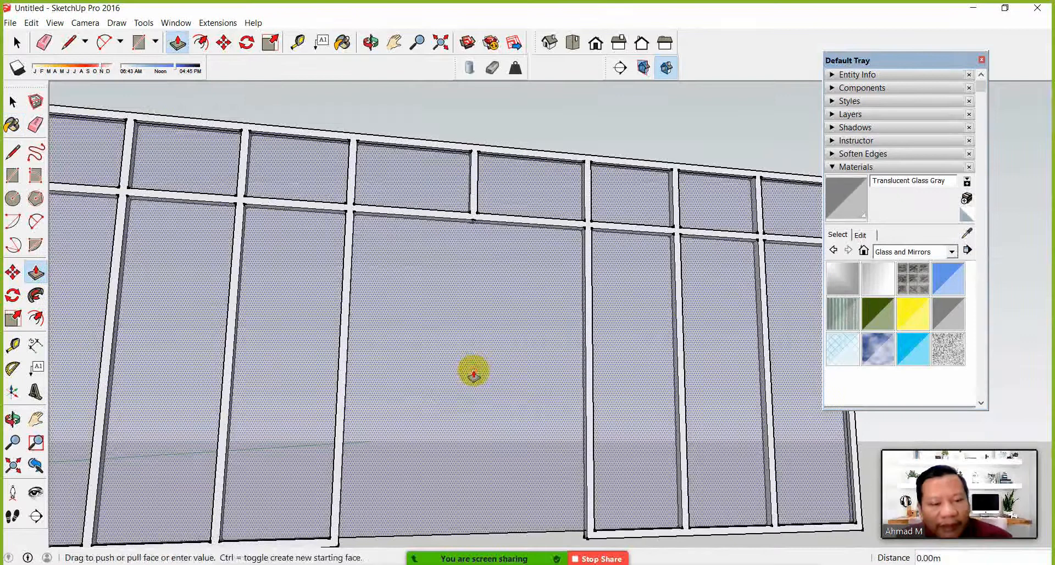
pyautogui.click(12, 175)
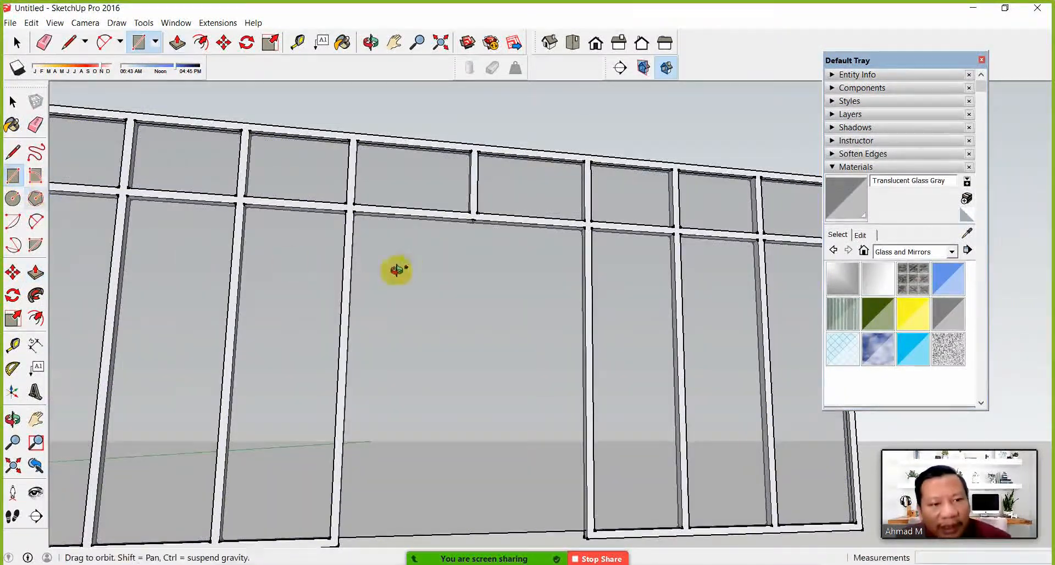
pyautogui.moveTo(396, 270); pyautogui.dragTo(257, 296, button='middle')
pyautogui.moveTo(464, 426); pyautogui.dragTo(603, 476, button='middle')
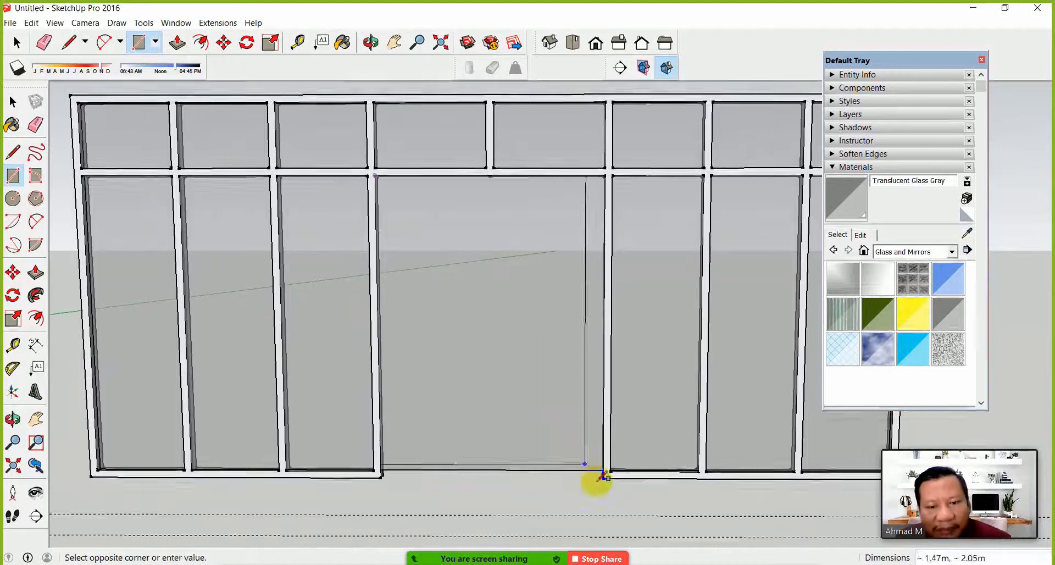
pyautogui.press('Escape')
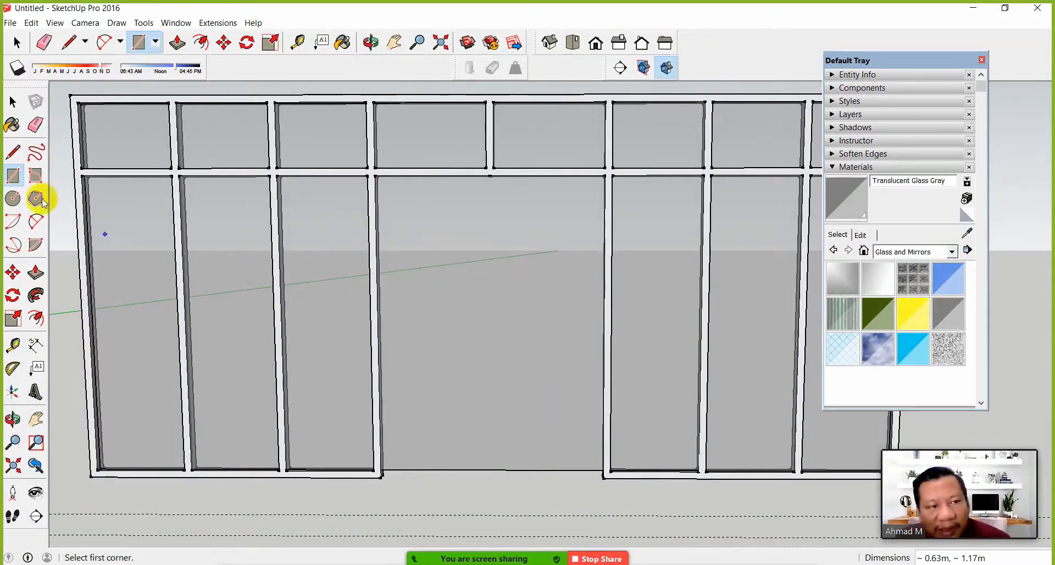
# Try to erase the glass pane's bottom edge across the doorway, and undo the erasure
pyautogui.click(28, 128)
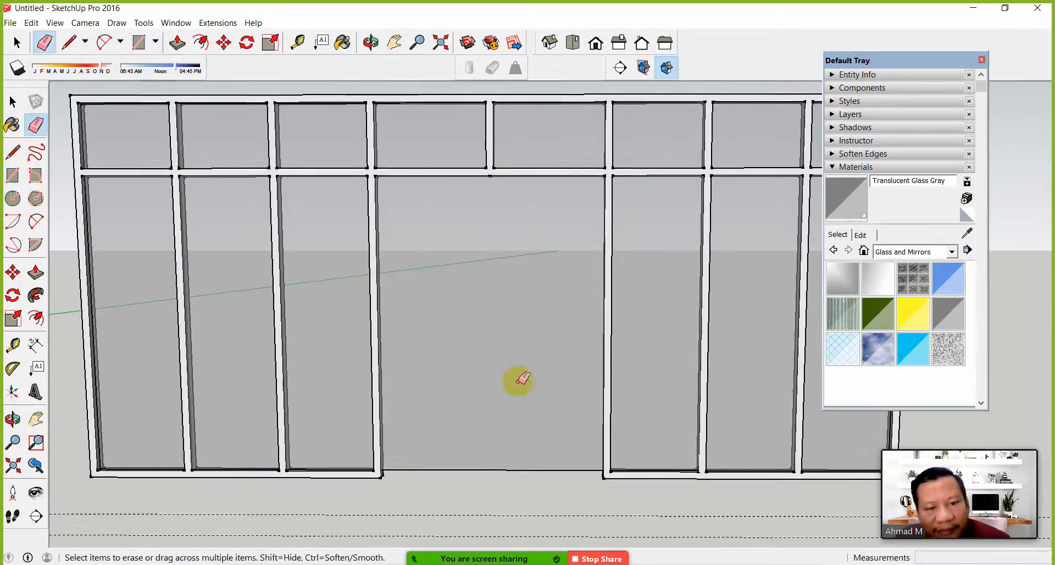
pyautogui.click(469, 471)
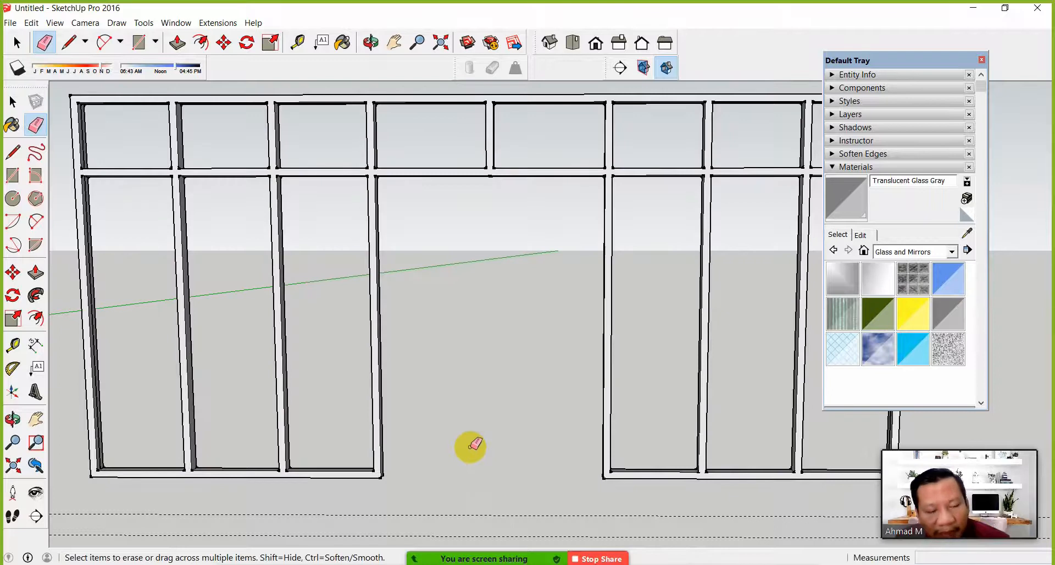
pyautogui.hotkey('ctrl', 'z')
# Draw a rectangle on the glass pane over the central doorway, starting at its upper-left corner below the crossbar
pyautogui.moveTo(436, 313); pyautogui.dragTo(348, 250, button='middle')
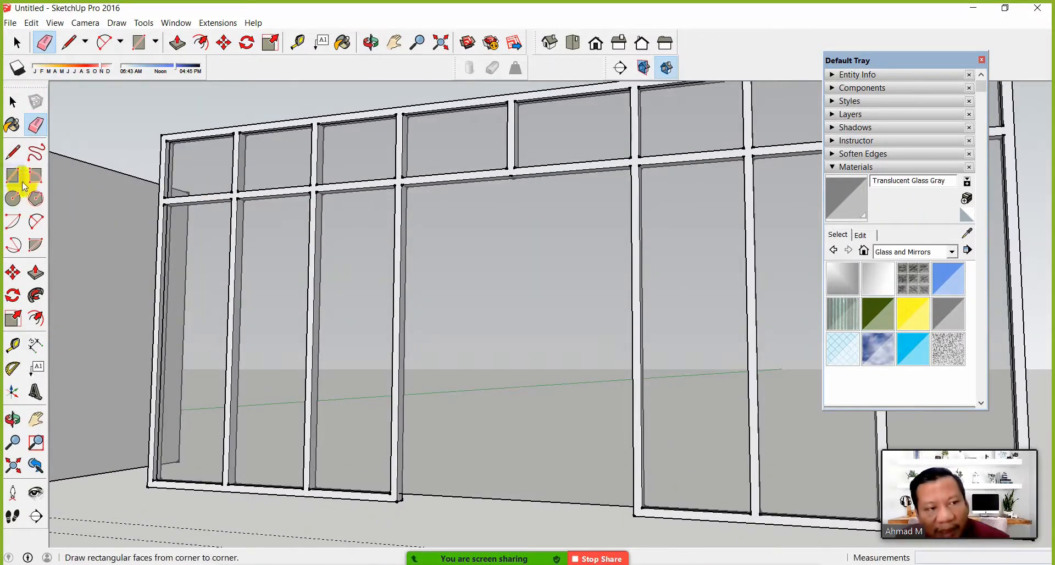
pyautogui.click(22, 182)
pyautogui.moveTo(377, 207); pyautogui.dragTo(372, 177, button='middle')
pyautogui.scroll(5, 388, 173)
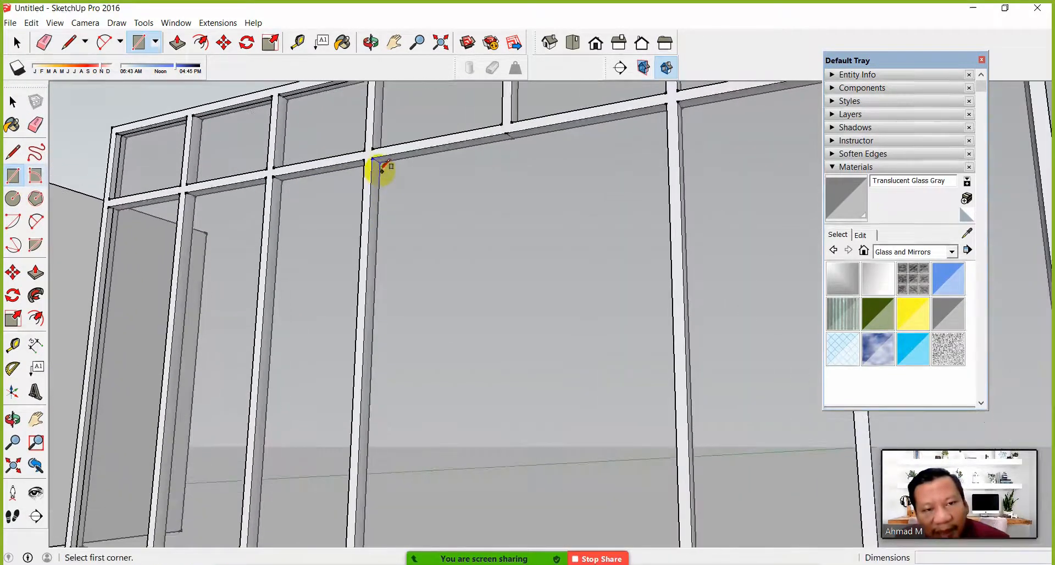
# Draw a rectangle across the central door opening, from its upper inner frame corner to the opposite lower corner
pyautogui.scroll(2, 383, 165)
pyautogui.scroll(5, 377, 158)
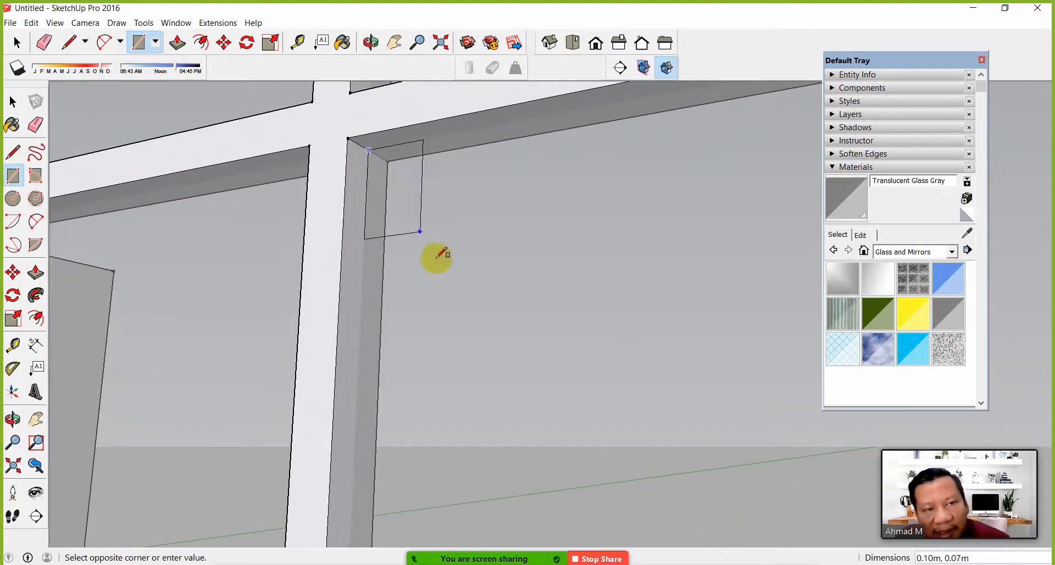
pyautogui.scroll(-3, 437, 258)
pyautogui.keyDown('shift'); pyautogui.moveTo(570, 402); pyautogui.dragTo(793, 397, button='middle'); pyautogui.keyUp('shift')
pyautogui.scroll(-2, 469, 214)
pyautogui.scroll(-4, 648, 413)
pyautogui.scroll(4, 600, 280)
pyautogui.scroll(2, 605, 363)
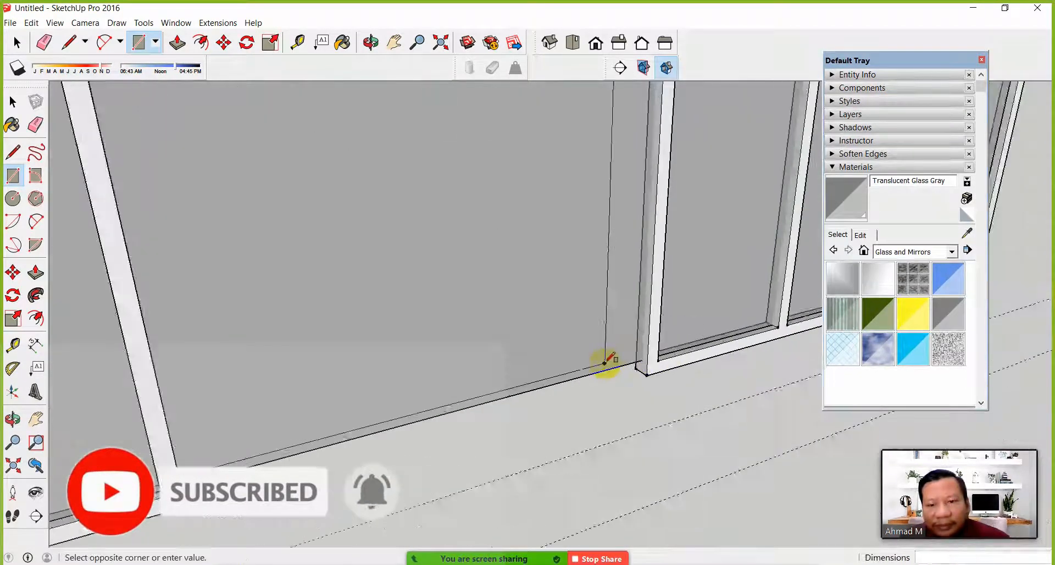
pyautogui.scroll(1, 605, 361)
pyautogui.click(653, 363)
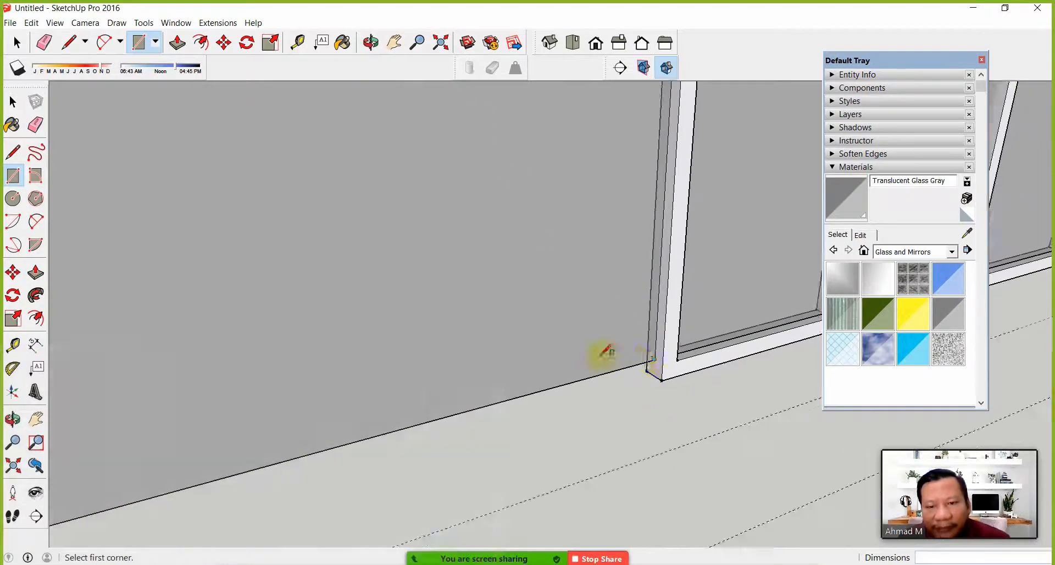
# Erase the face and bottom edge filling the central door opening so the doorway is empty
pyautogui.scroll(-3, 605, 351)
pyautogui.click(35, 124)
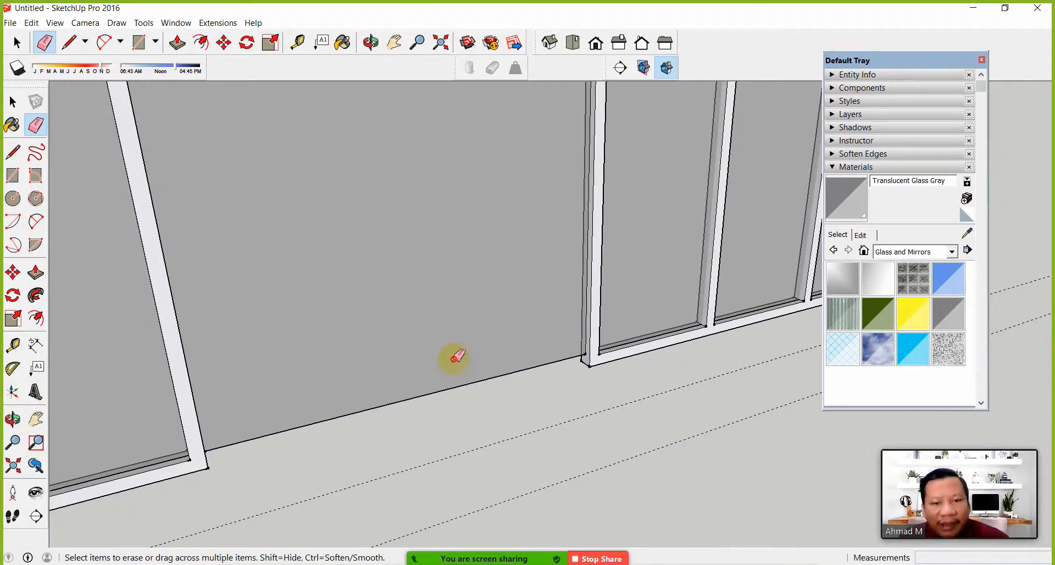
pyautogui.moveTo(455, 357); pyautogui.dragTo(479, 397)
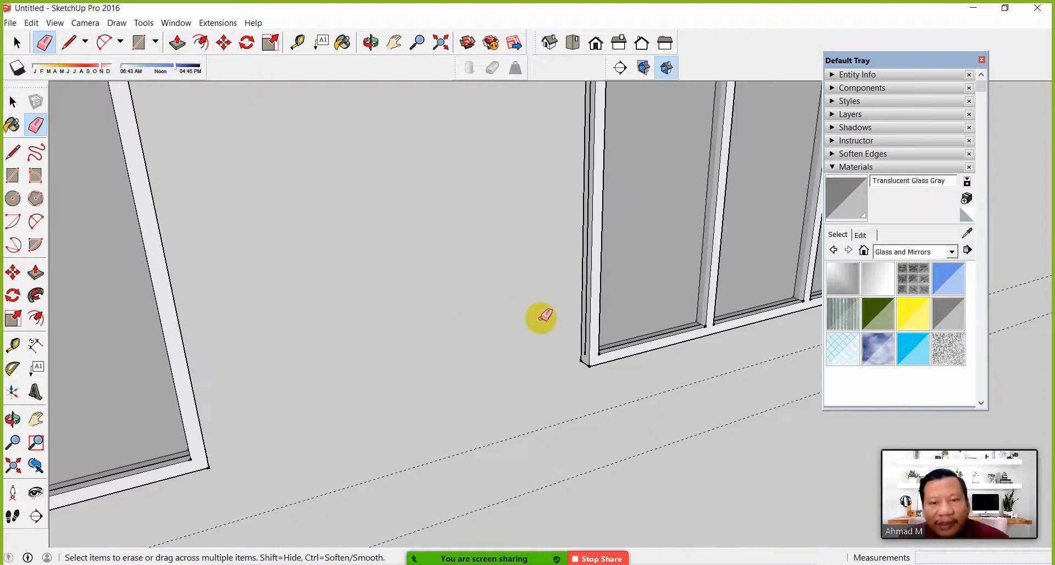
# Examine the glazed frame and its open doorway from several sides, including its position relative to the building
pyautogui.moveTo(483, 267); pyautogui.dragTo(555, 306, button='middle')
pyautogui.moveTo(438, 283); pyautogui.dragTo(494, 228, button='middle')
pyautogui.click(400, 44)
pyautogui.moveTo(473, 267); pyautogui.dragTo(561, 335)
pyautogui.click(6, 106)
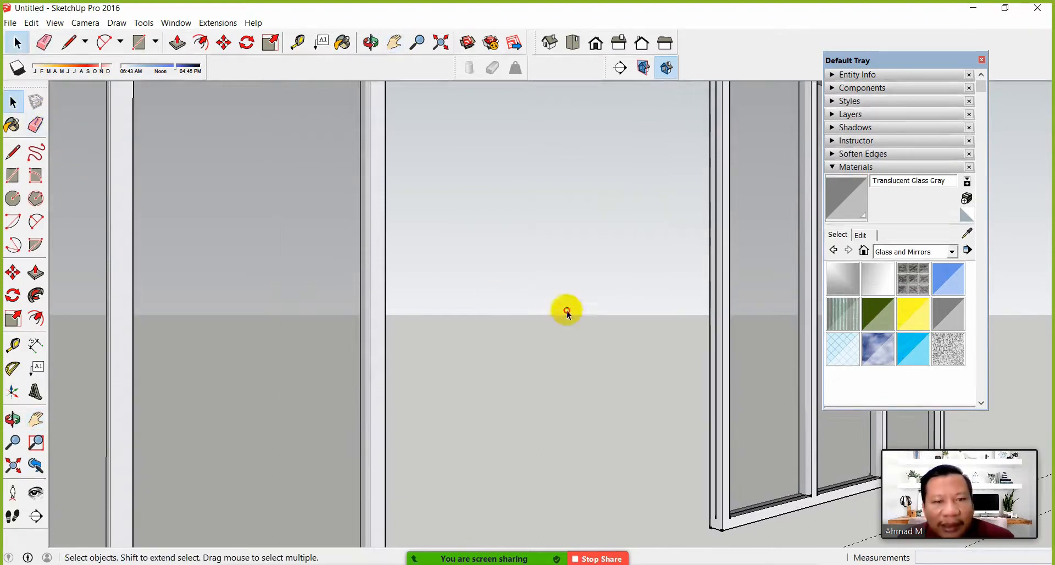
pyautogui.click(440, 43)
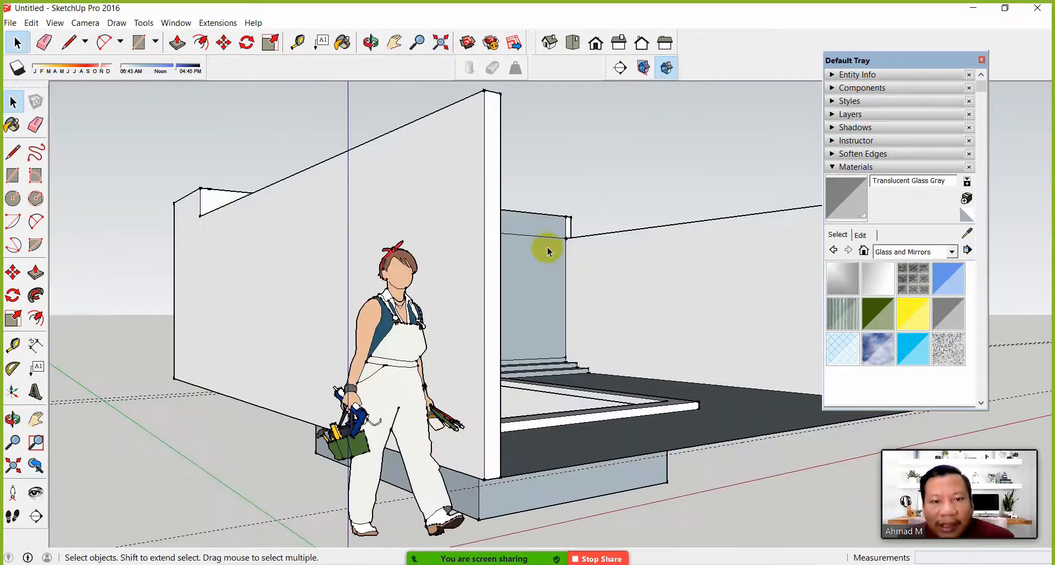
pyautogui.keyDown('shift'); pyautogui.moveTo(598, 303); pyautogui.dragTo(388, 338, button='middle'); pyautogui.keyUp('shift')
pyautogui.scroll(-5, 509, 322)
pyautogui.keyDown('shift'); pyautogui.moveTo(550, 318); pyautogui.dragTo(517, 351, button='middle'); pyautogui.keyUp('shift')
pyautogui.scroll(7, 518, 353)
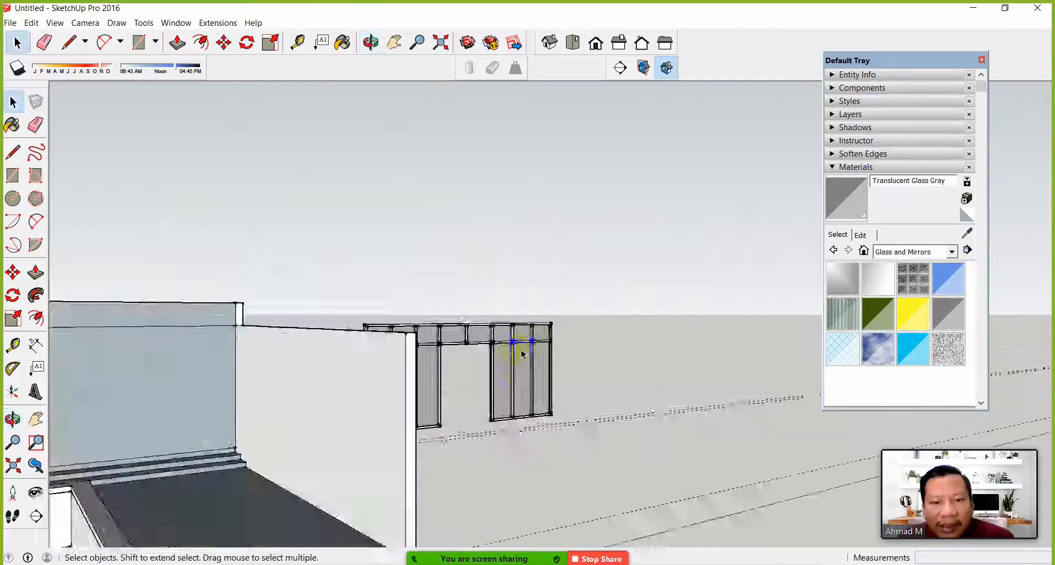
pyautogui.scroll(6, 427, 411)
pyautogui.moveTo(427, 410); pyautogui.dragTo(357, 332, button='middle')
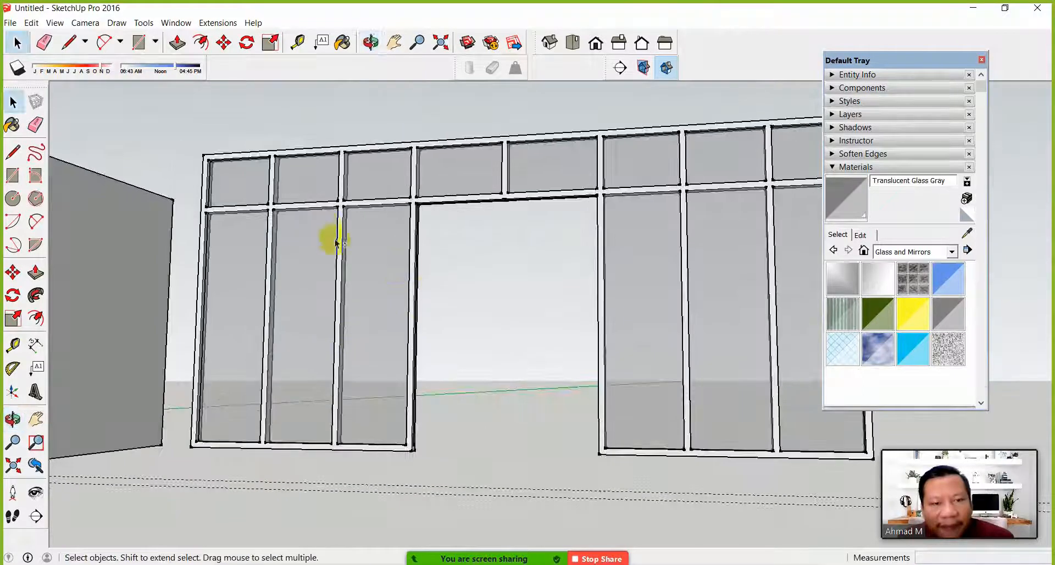
# Draw a rectangle of about 2.15 m by 1.60 m filling the doorway, ending at the midpoint of the frame's depth
pyautogui.keyDown('shift'); pyautogui.moveTo(476, 317); pyautogui.dragTo(466, 347, button='middle'); pyautogui.keyUp('shift')
pyautogui.scroll(2, 466, 351)
pyautogui.moveTo(115, 193); pyautogui.dragTo(365, 224, button='middle')
pyautogui.scroll(4, 365, 224)
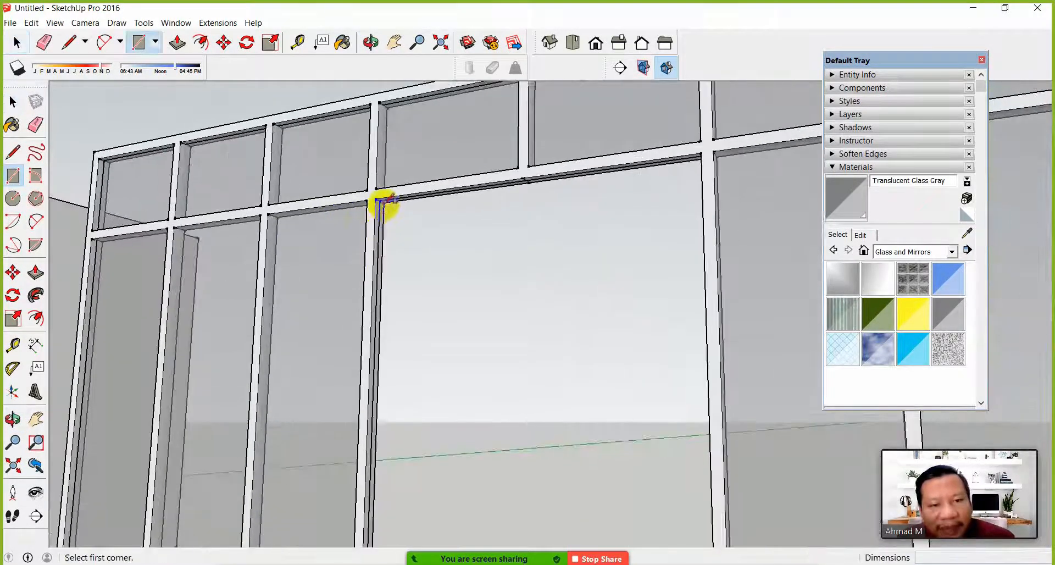
pyautogui.scroll(-4, 468, 280)
pyautogui.moveTo(541, 302); pyautogui.dragTo(593, 400, button='middle')
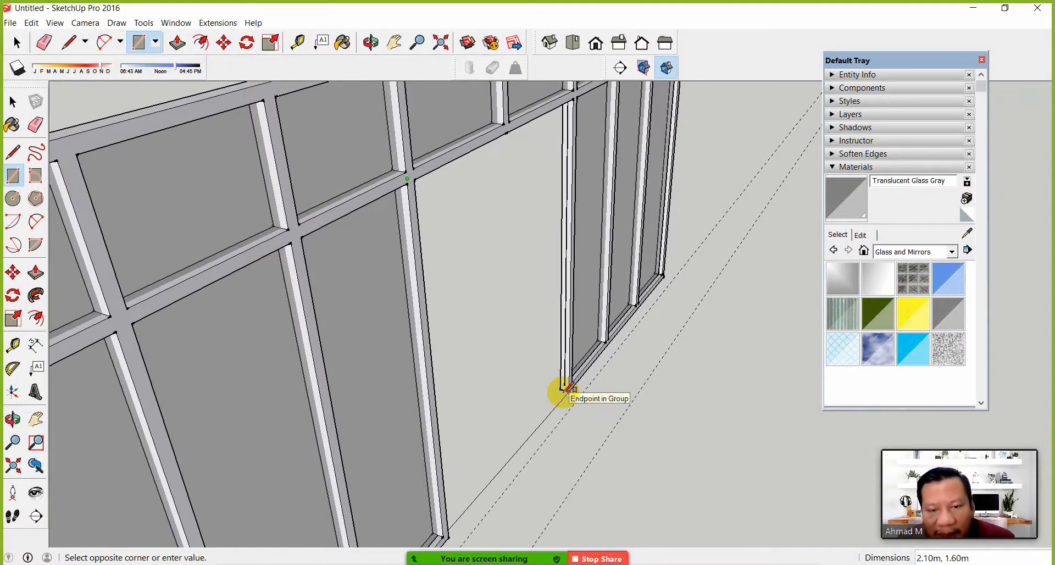
pyautogui.scroll(4, 566, 388)
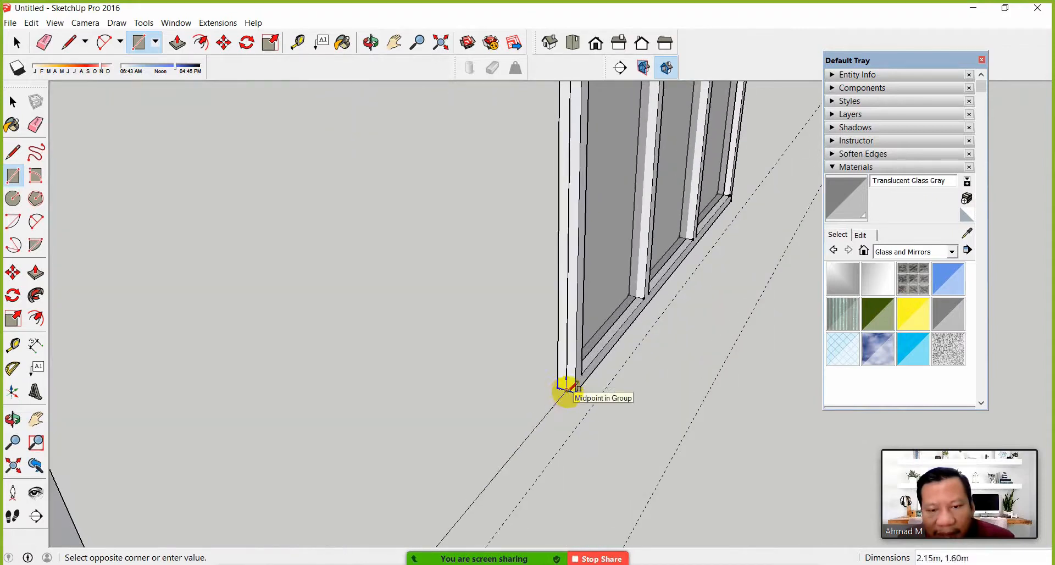
pyautogui.click(567, 390)
# Copy the doorway rectangle to the open area beyond the glazed frame, about 5.92 m away
pyautogui.scroll(-5, 567, 391)
pyautogui.moveTo(515, 385); pyautogui.dragTo(376, 299, button='middle')
pyautogui.click(13, 102)
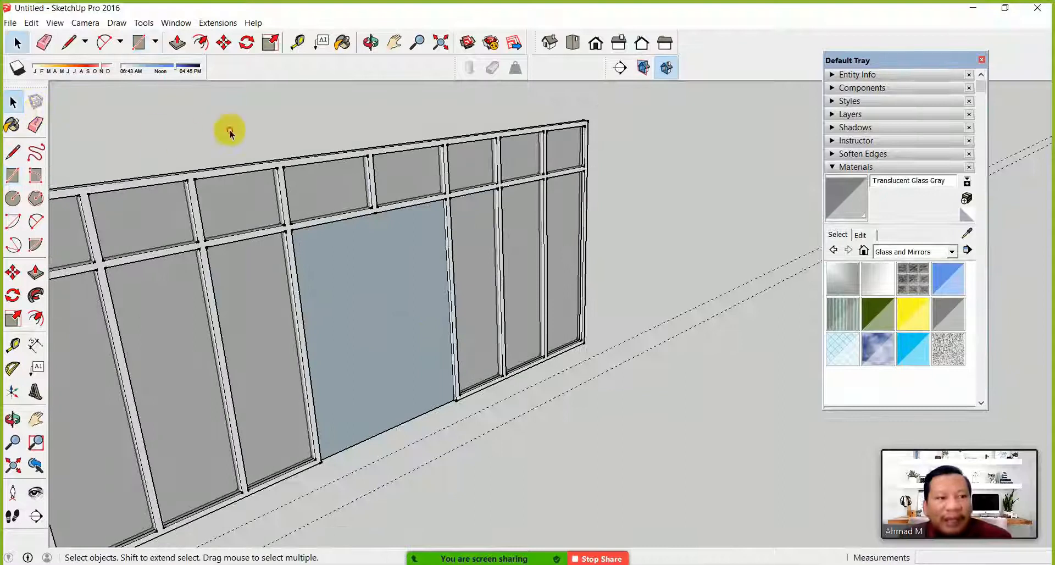
pyautogui.click(415, 269)
pyautogui.click(13, 273)
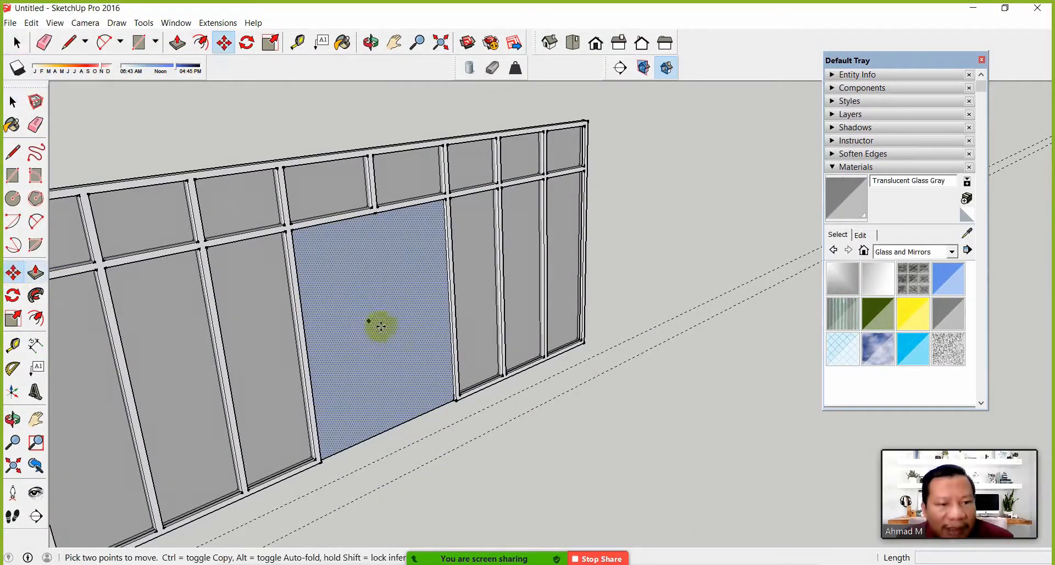
pyautogui.click(377, 325)
pyautogui.press('ctrl')
pyautogui.click(704, 222)
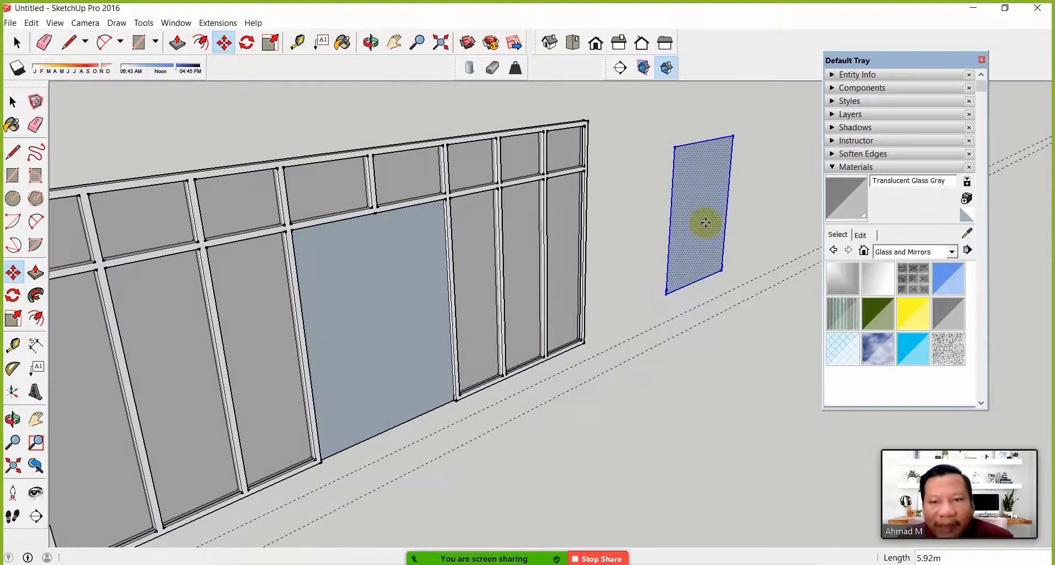
# Offset the outline of the copied door panel inward to form a narrow border
pyautogui.scroll(3, 711, 216)
pyautogui.keyDown('shift'); pyautogui.moveTo(717, 214); pyautogui.dragTo(553, 293, button='middle'); pyautogui.keyUp('shift')
pyautogui.scroll(2, 553, 293)
pyautogui.scroll(-2, 553, 292)
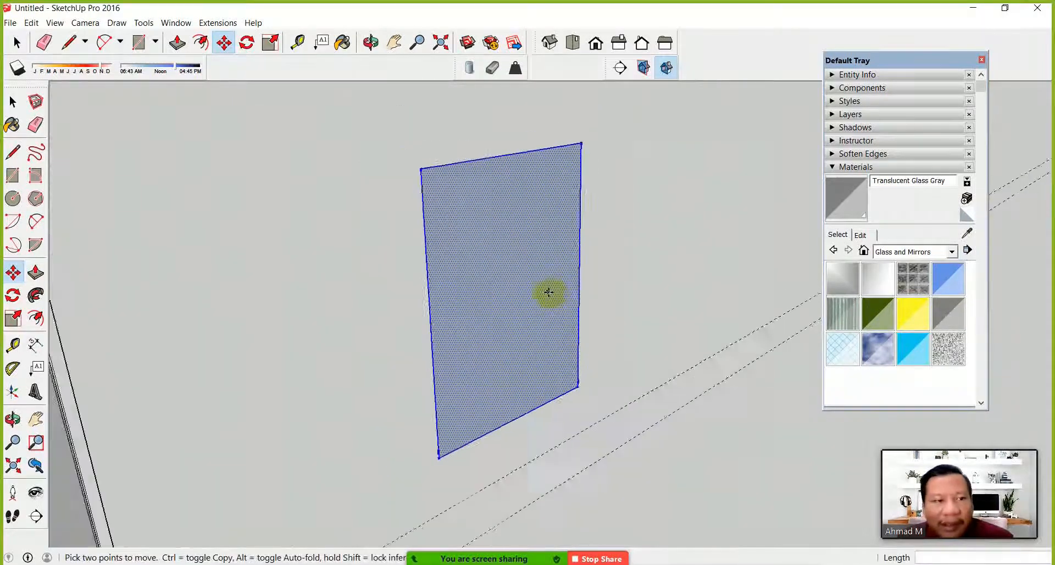
pyautogui.click(13, 102)
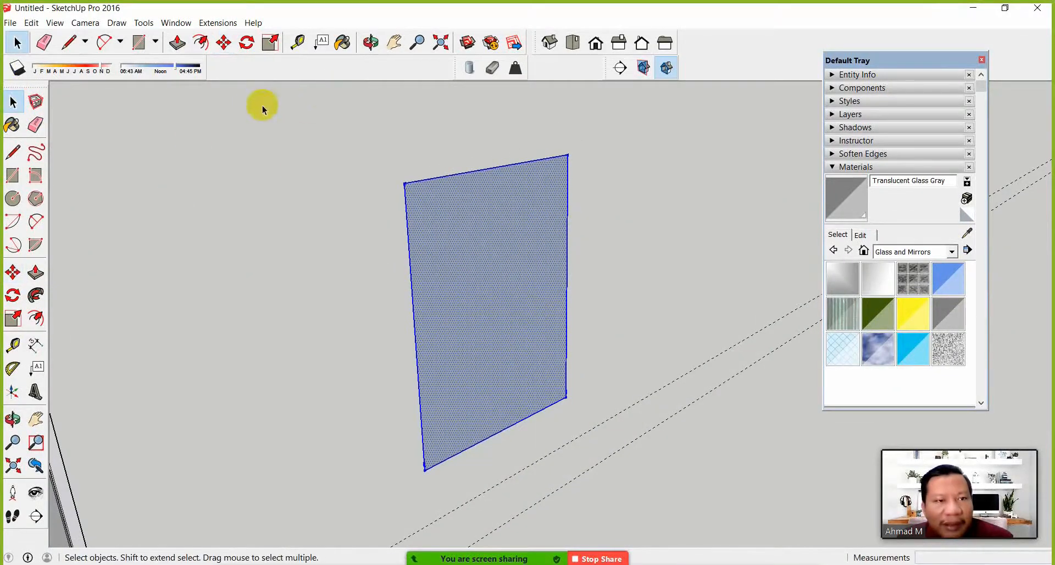
pyautogui.click(201, 42)
pyautogui.click(463, 175)
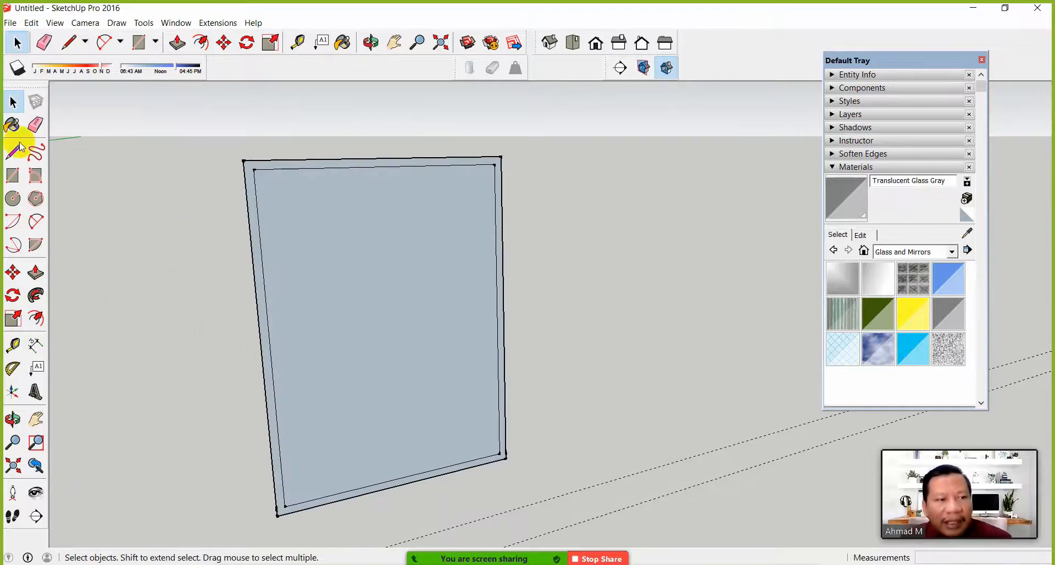
# Split the copied panel with a vertical line between its top and bottom edge midpoints, and add guides 0.1 m either side
pyautogui.click(18, 147)
pyautogui.click(383, 158)
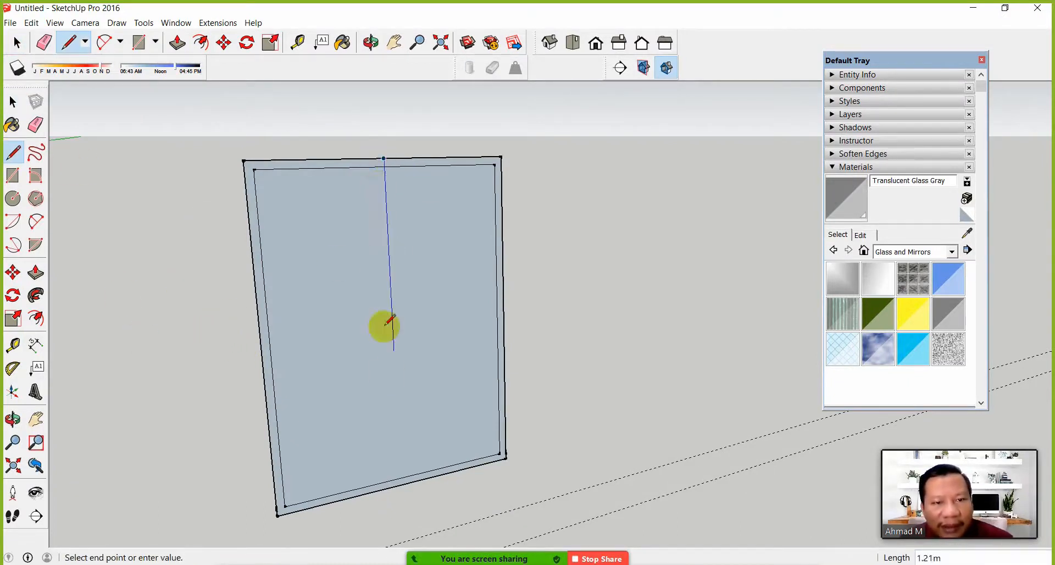
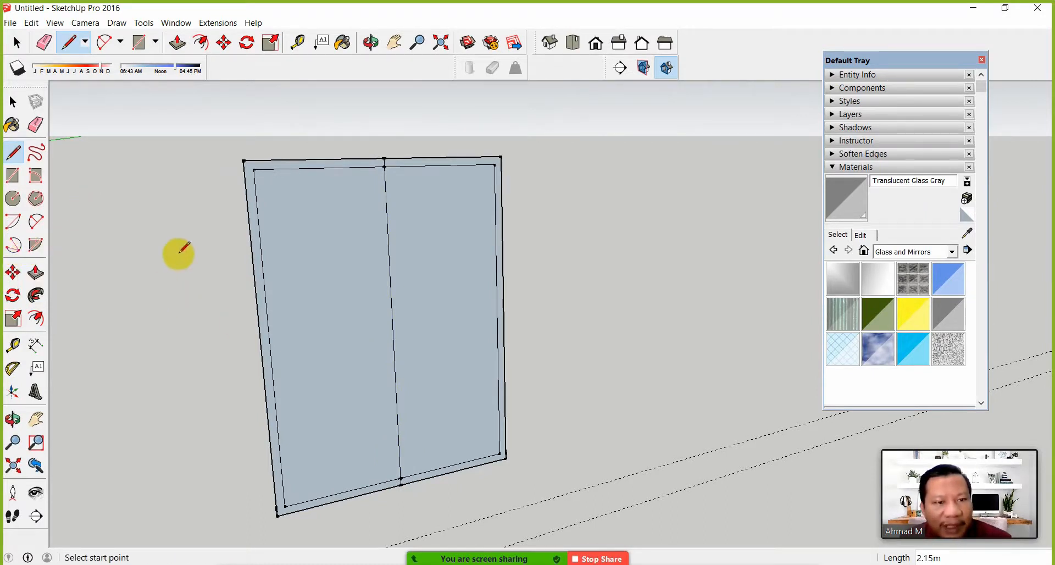
pyautogui.click(14, 345)
pyautogui.click(392, 317)
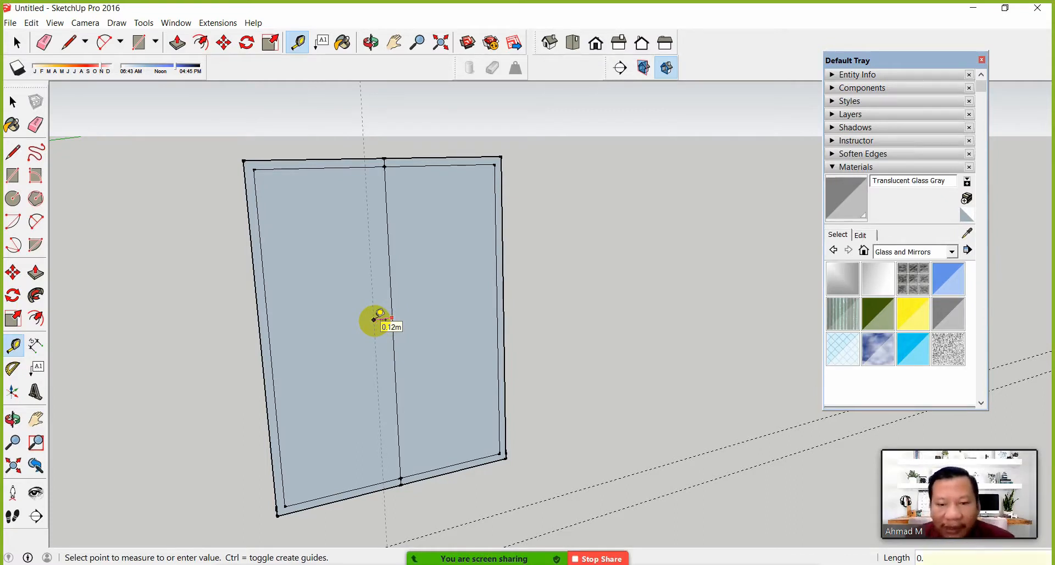
pyautogui.press('Return')
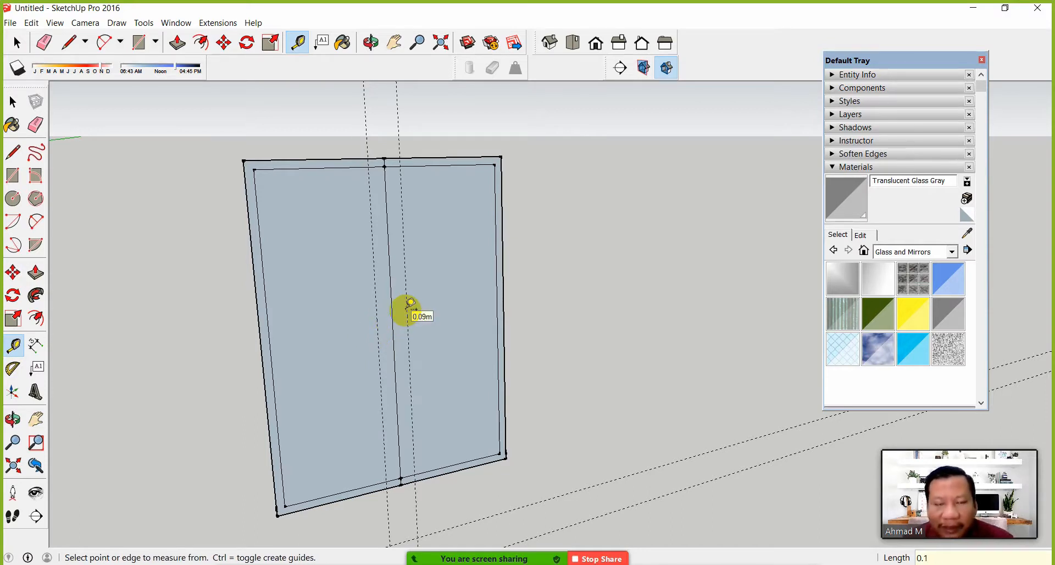
# Erase the narrow inner border lines from the copied panel, keeping the vertical centre line
pyautogui.click(36, 125)
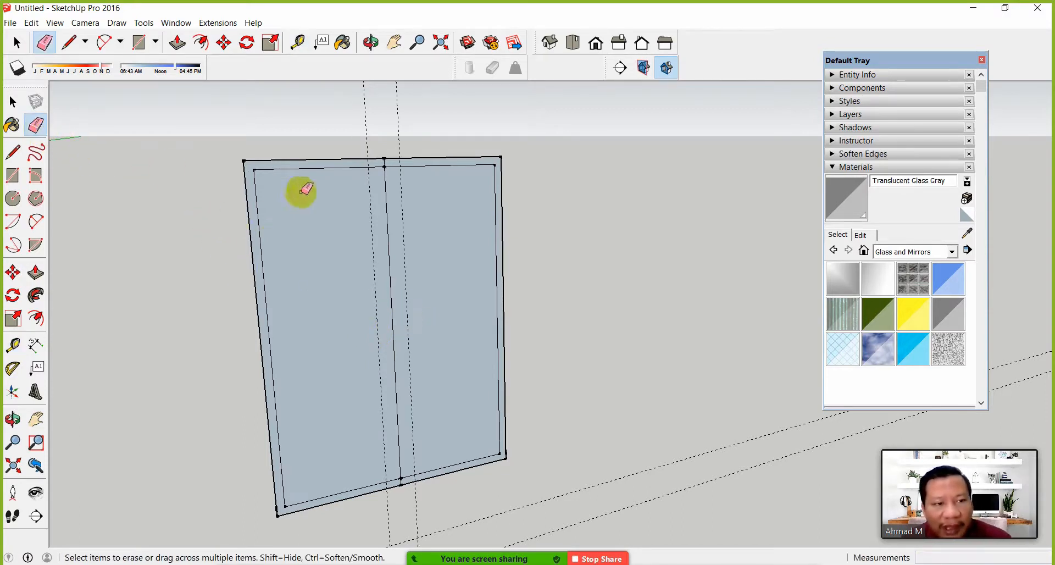
pyautogui.click(254, 186)
pyautogui.click(393, 165)
pyautogui.click(496, 310)
pyautogui.click(433, 470)
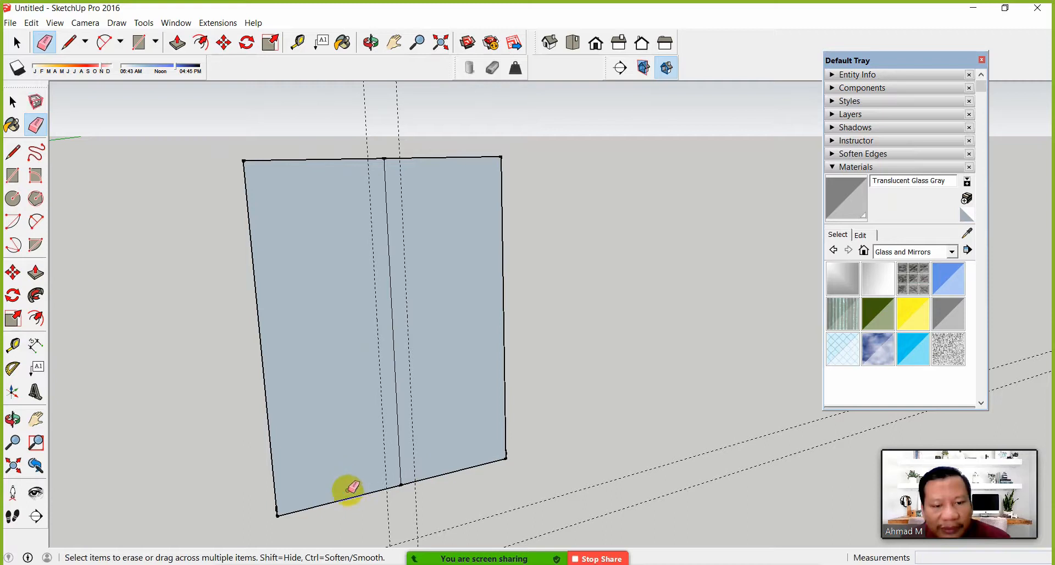
# Offset the outlines of both door leaves inward by 0.1 m
pyautogui.click(12, 345)
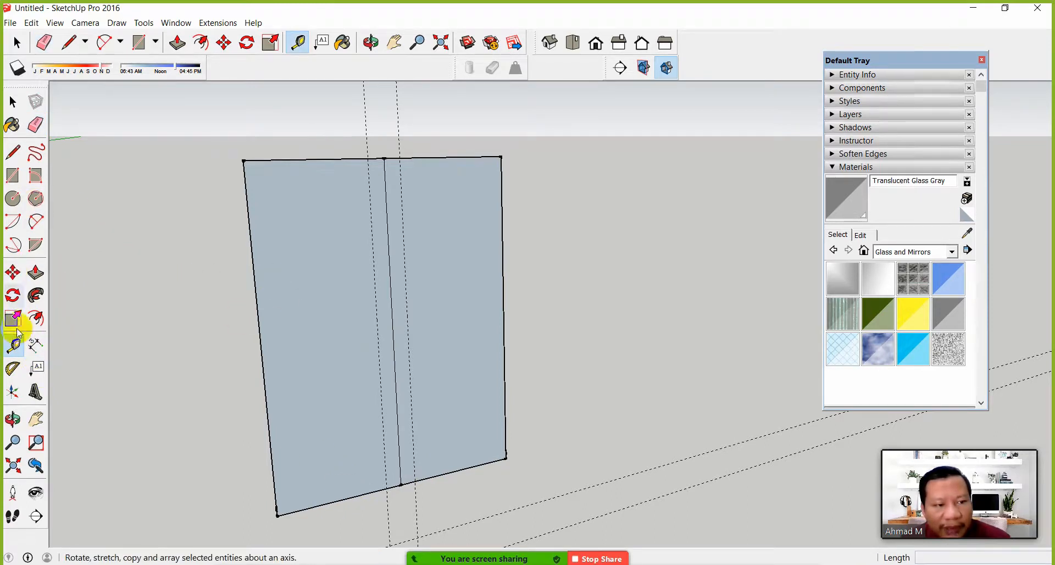
pyautogui.click(36, 320)
pyautogui.click(289, 182)
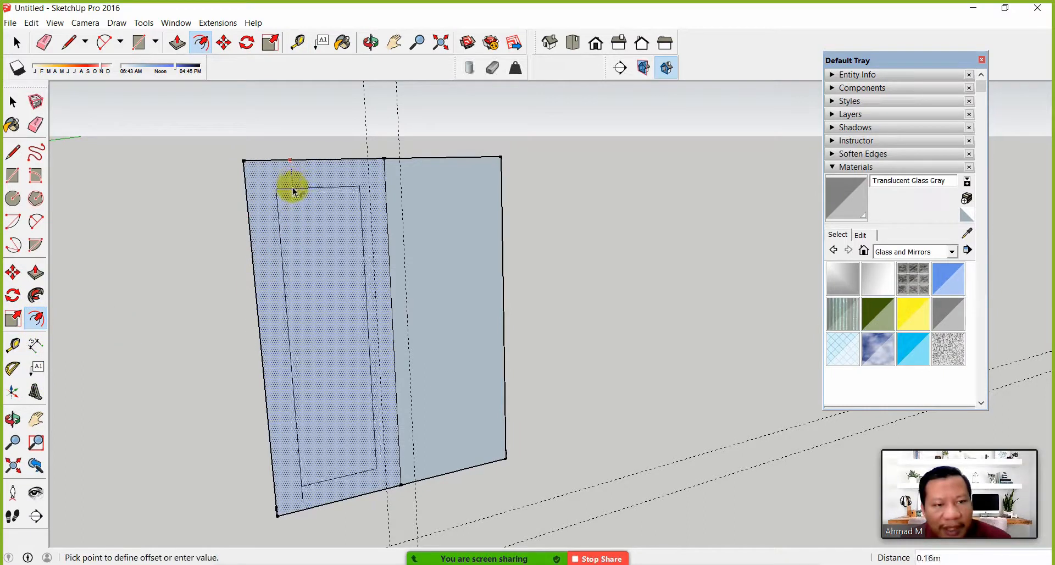
pyautogui.click(291, 182)
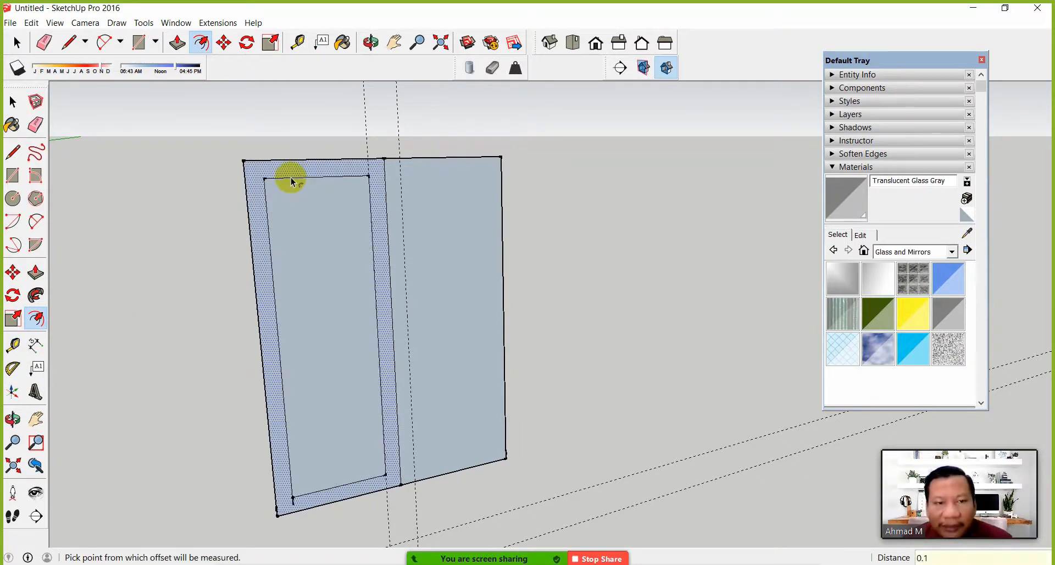
pyautogui.click(427, 193)
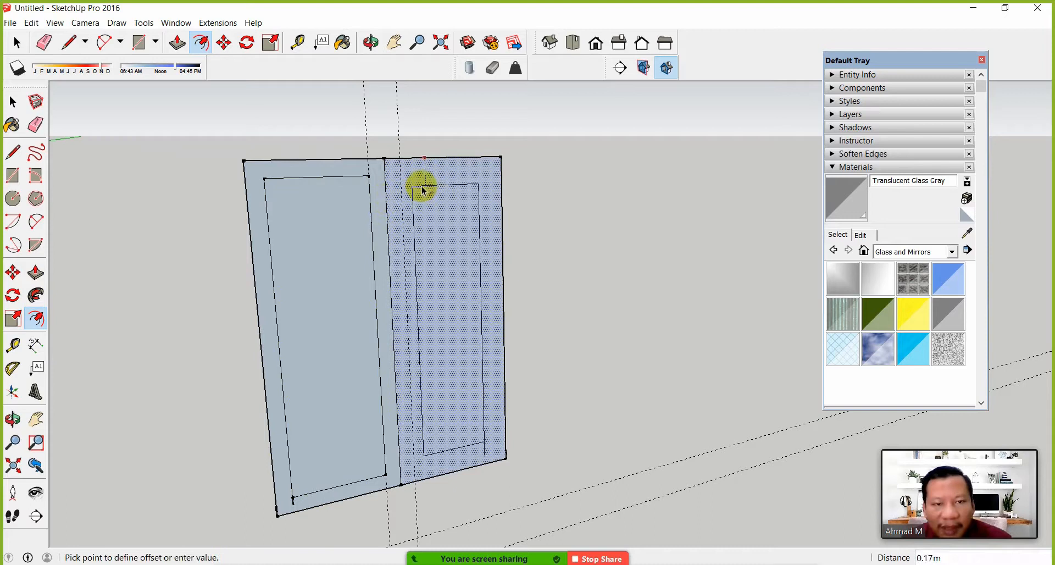
pyautogui.click(424, 190)
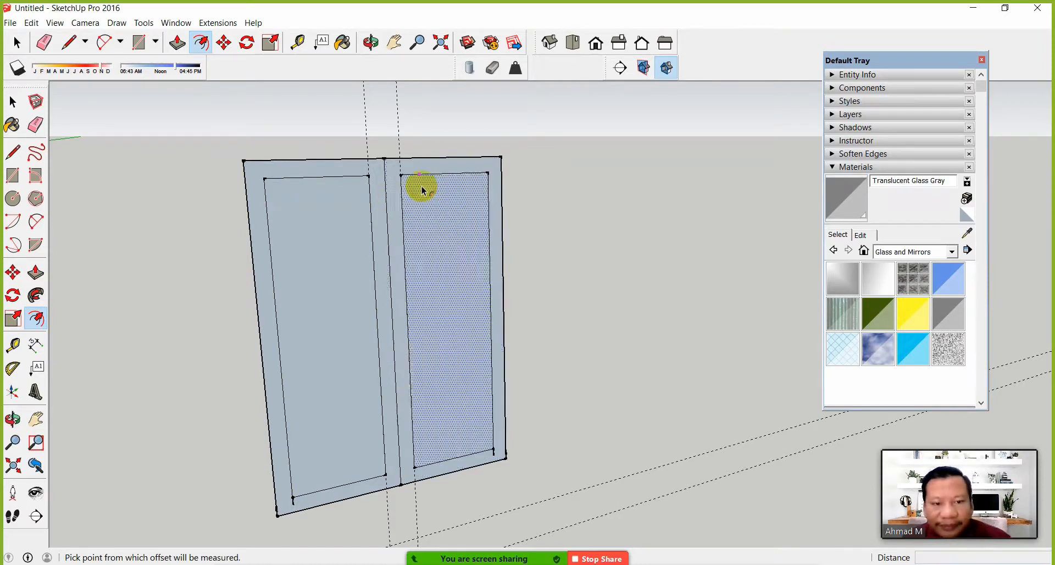
# Erase the two vertical guides and the stray edge stubs at the lower outer corners of the door leaf insets
pyautogui.click(36, 125)
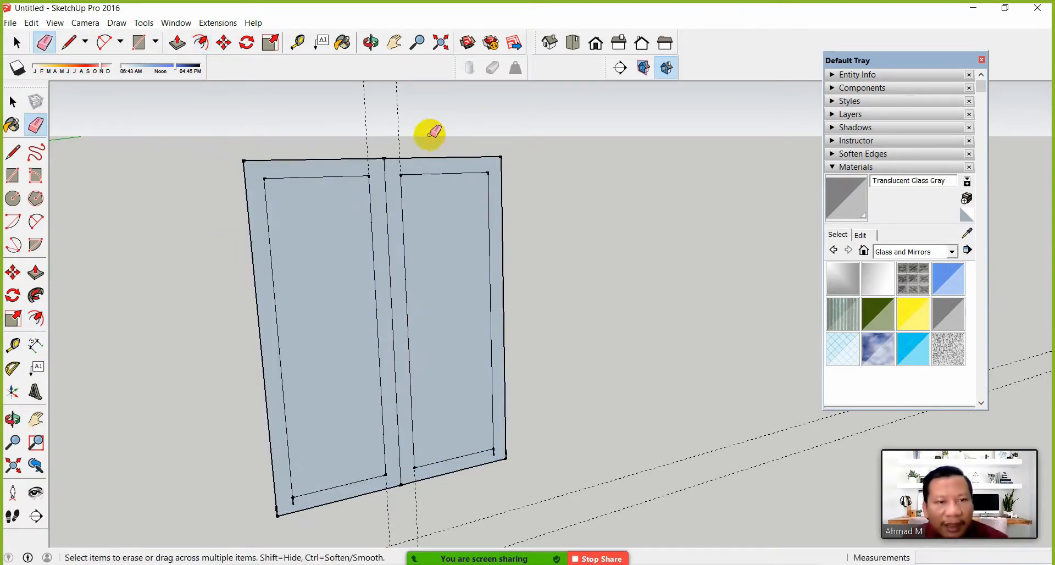
pyautogui.moveTo(435, 374); pyautogui.dragTo(438, 384, button='middle')
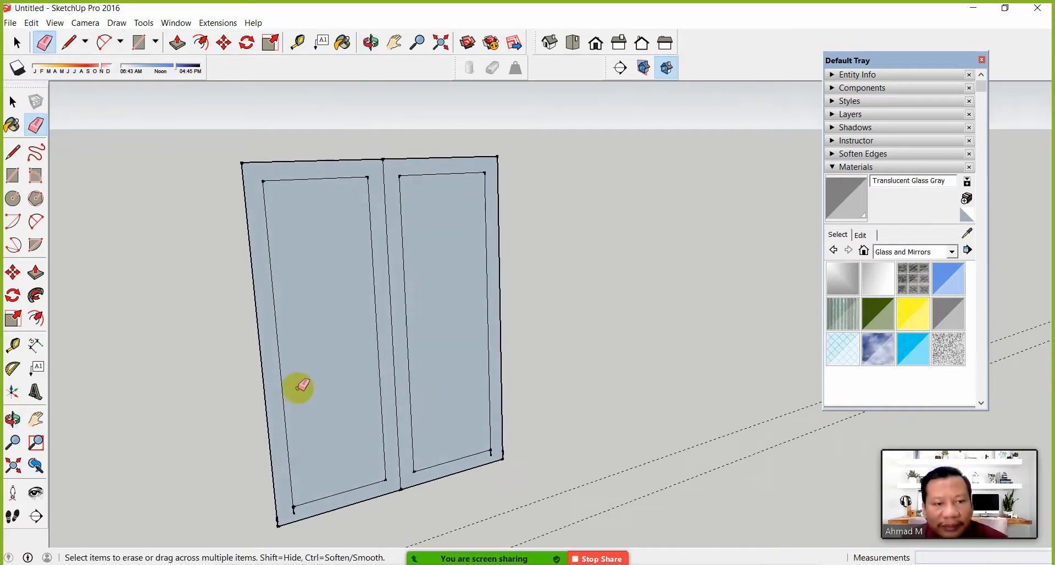
pyautogui.scroll(2, 298, 517)
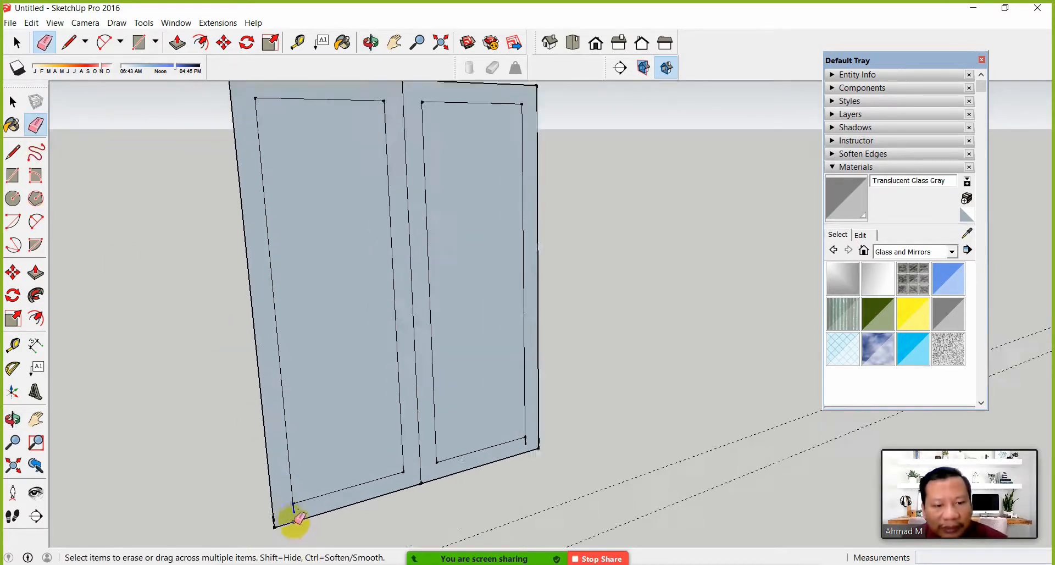
pyautogui.scroll(2, 534, 445)
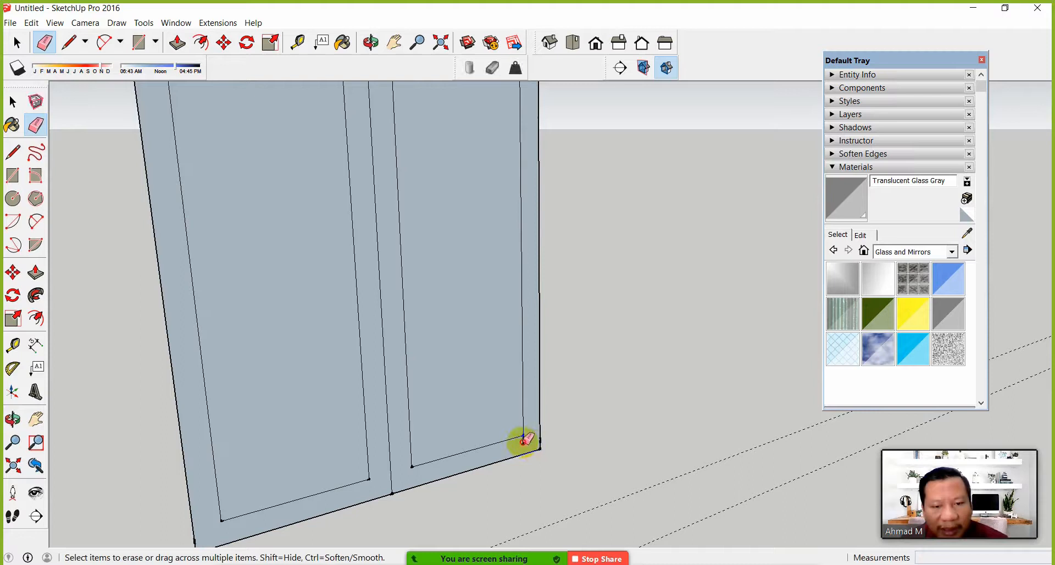
pyautogui.scroll(-3, 483, 372)
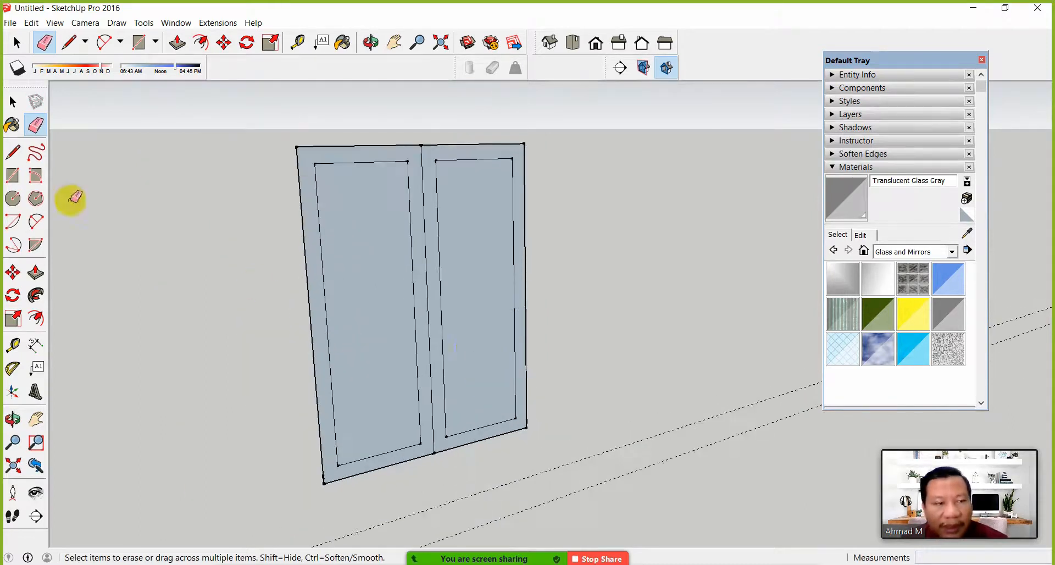
# Push/Pull the frame borders of both door leaves outward by 0.03 m, leaving the inner panes recessed
pyautogui.click(36, 272)
pyautogui.click(370, 318)
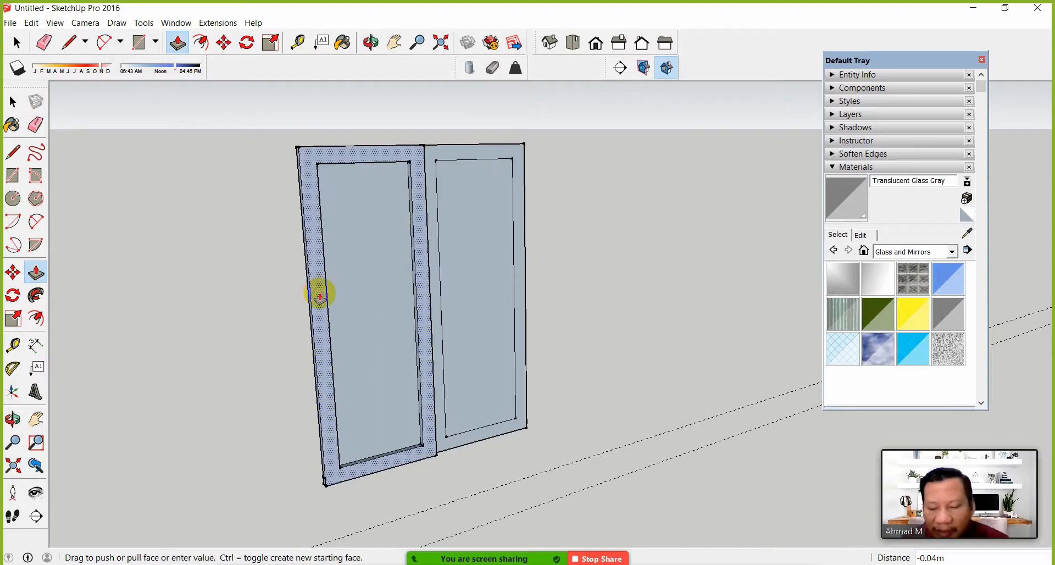
pyautogui.write('0.03')
pyautogui.press('Return')
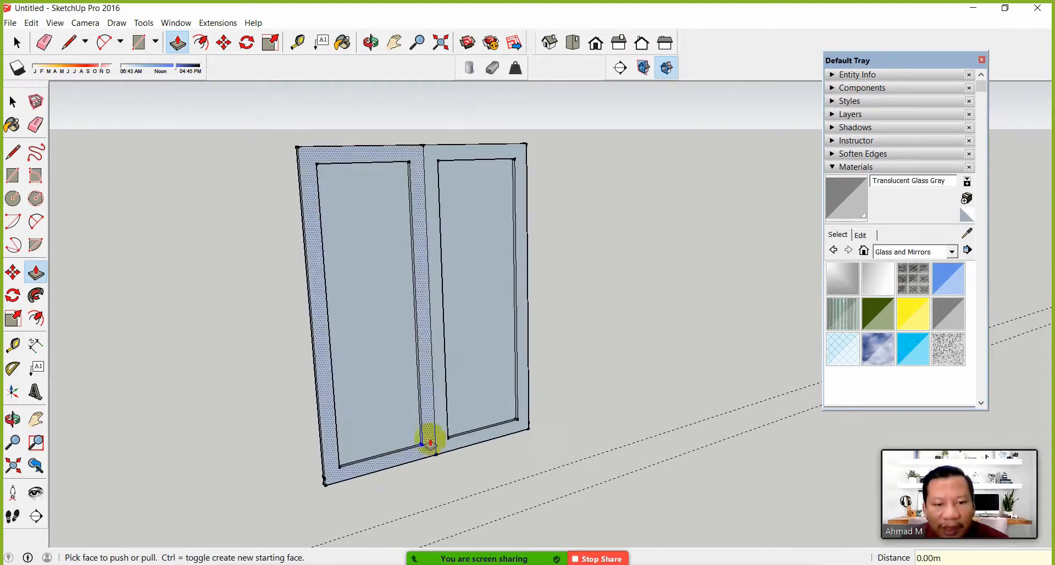
pyautogui.click(434, 404)
pyautogui.scroll(-1, 422, 392)
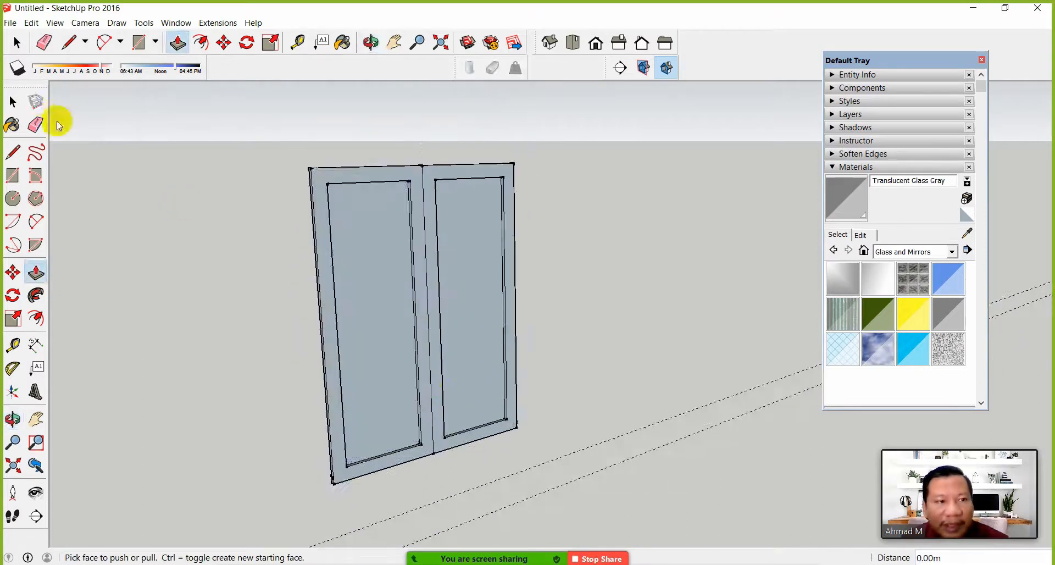
# Paint the inner panes of both door leaves with Translucent Glass Gray
pyautogui.click(14, 102)
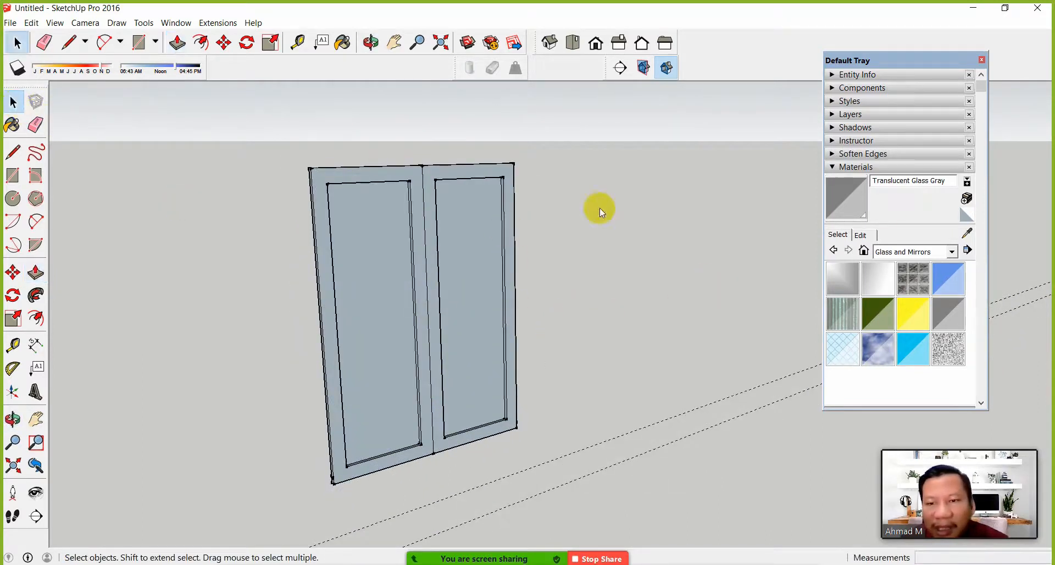
pyautogui.click(853, 209)
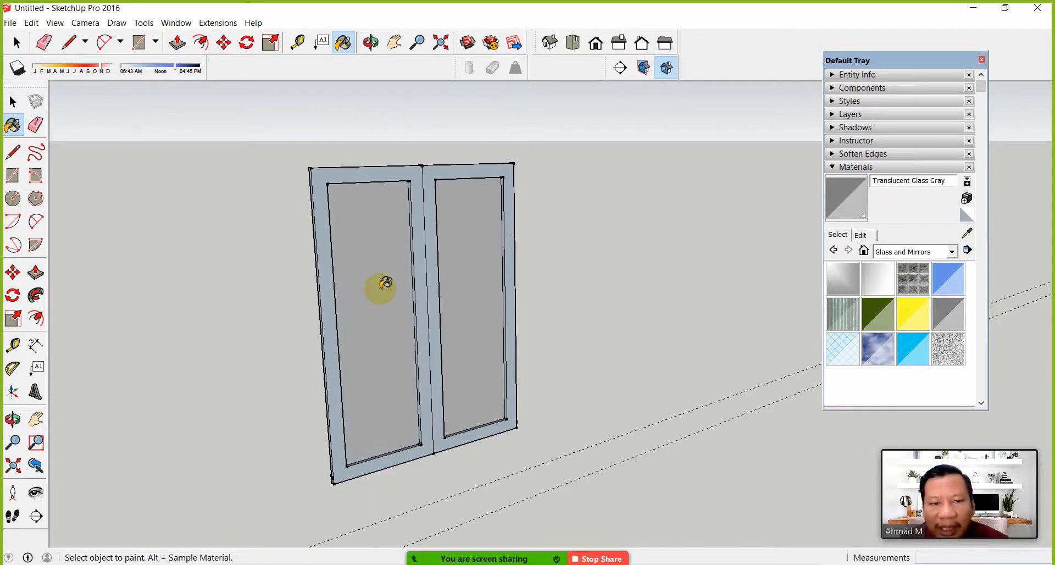
pyautogui.click(13, 101)
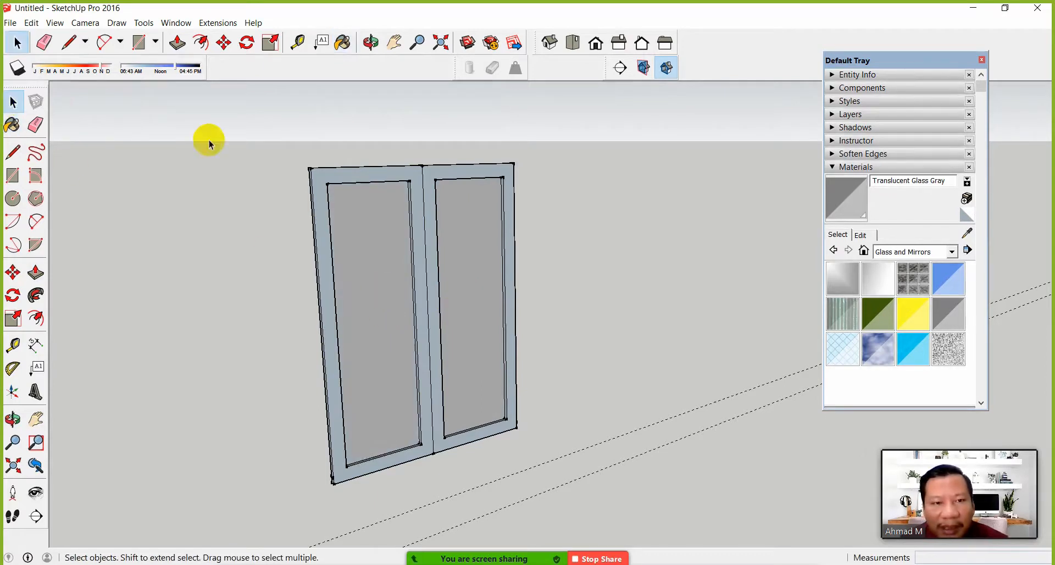
# Select the connected door geometry without the two glass panes and make the door frames a group
pyautogui.tripleClick(462, 180)
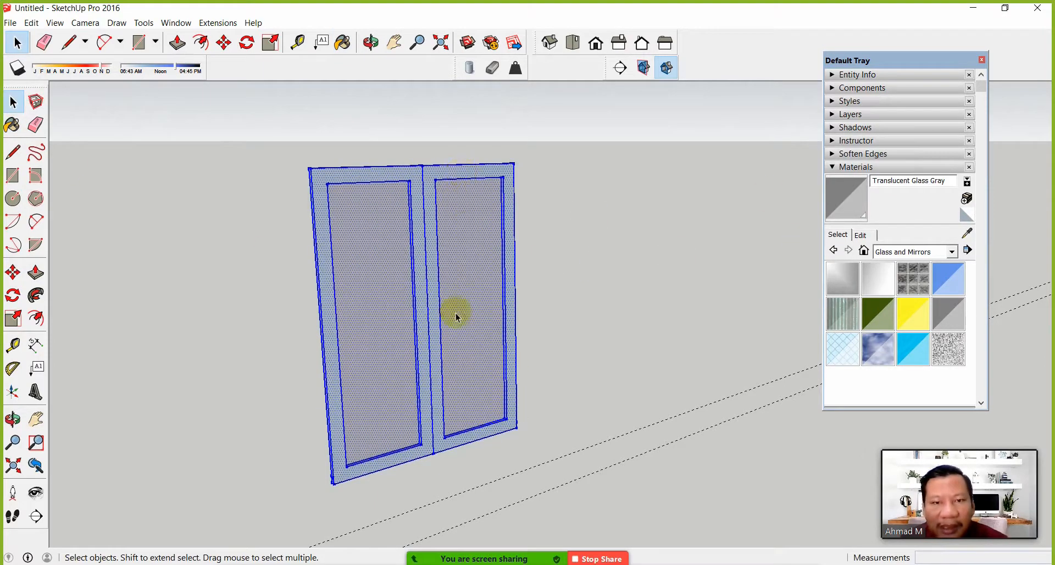
pyautogui.keyDown('shift'); pyautogui.click(458, 233); pyautogui.keyUp('shift')
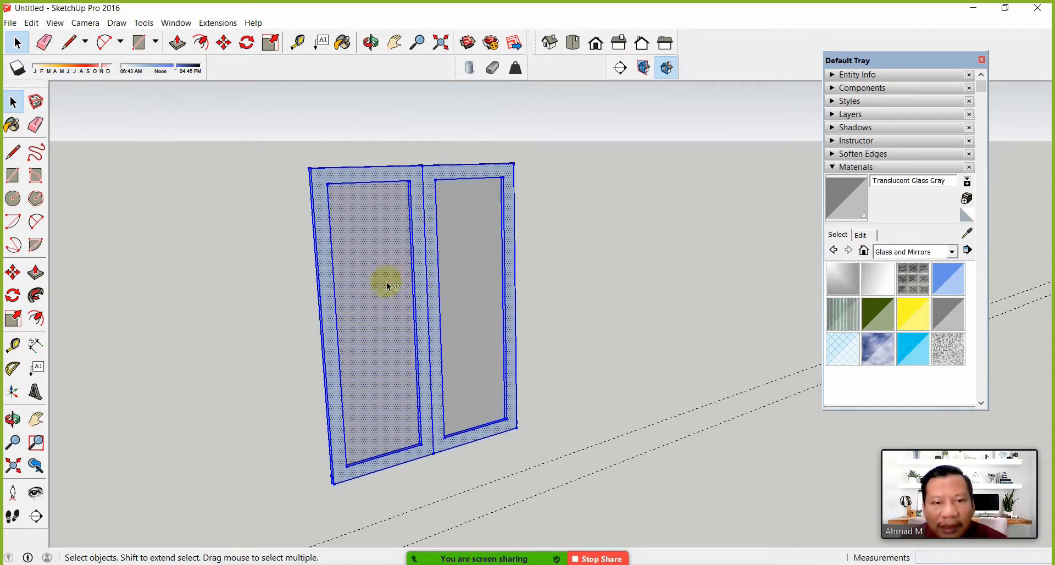
pyautogui.keyDown('shift'); pyautogui.click(392, 287); pyautogui.keyUp('shift')
pyautogui.rightClick(421, 188)
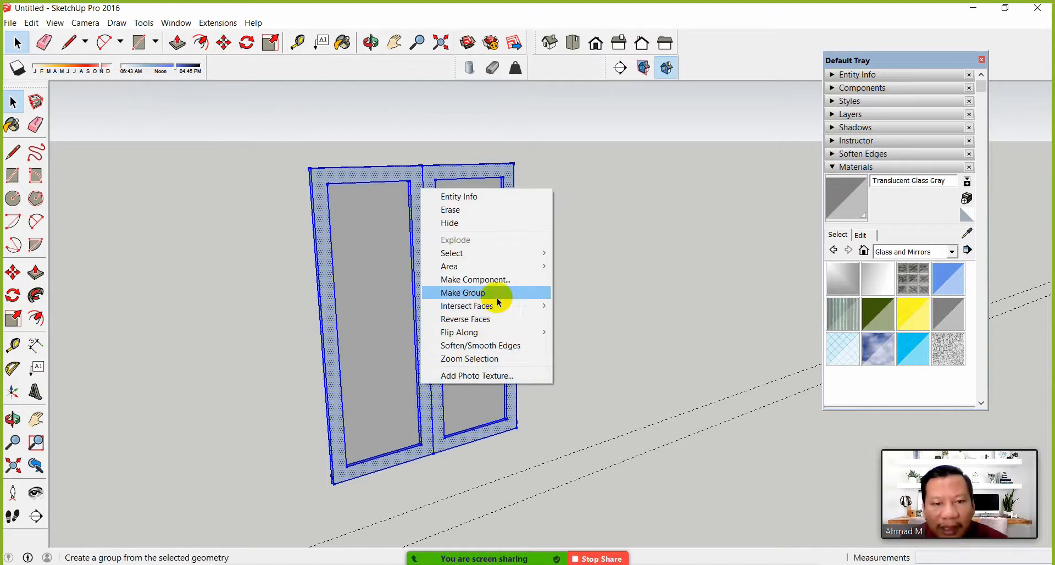
pyautogui.click(486, 293)
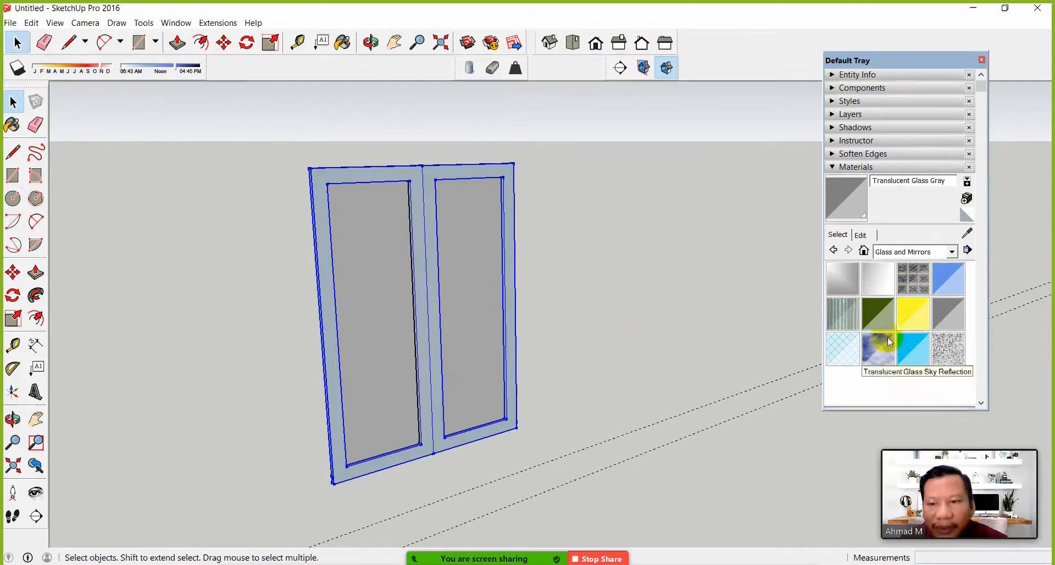
# Paint the door frame group with Metal Silver from the Metal materials
pyautogui.click(916, 252)
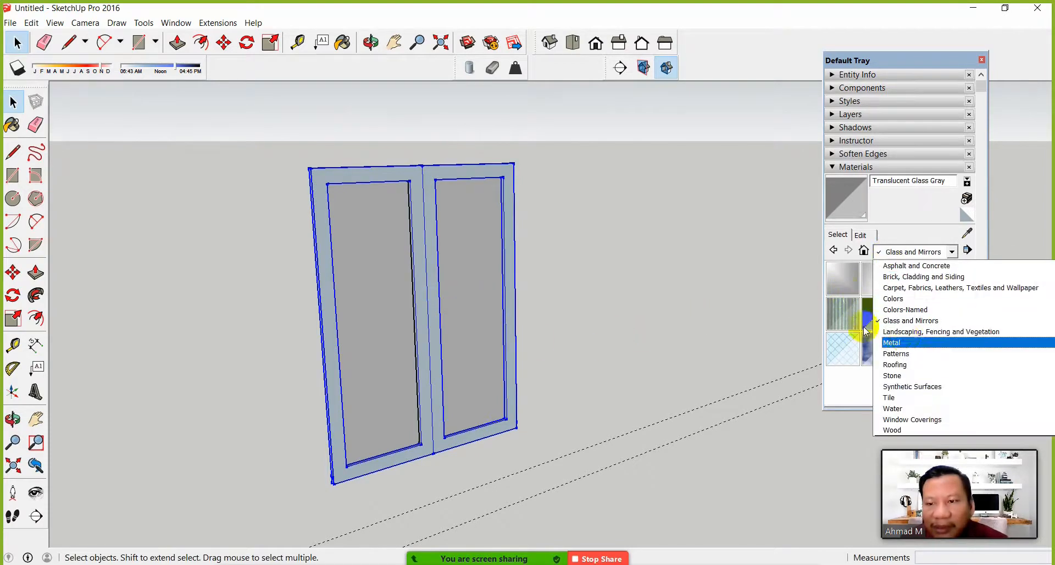
pyautogui.click(893, 343)
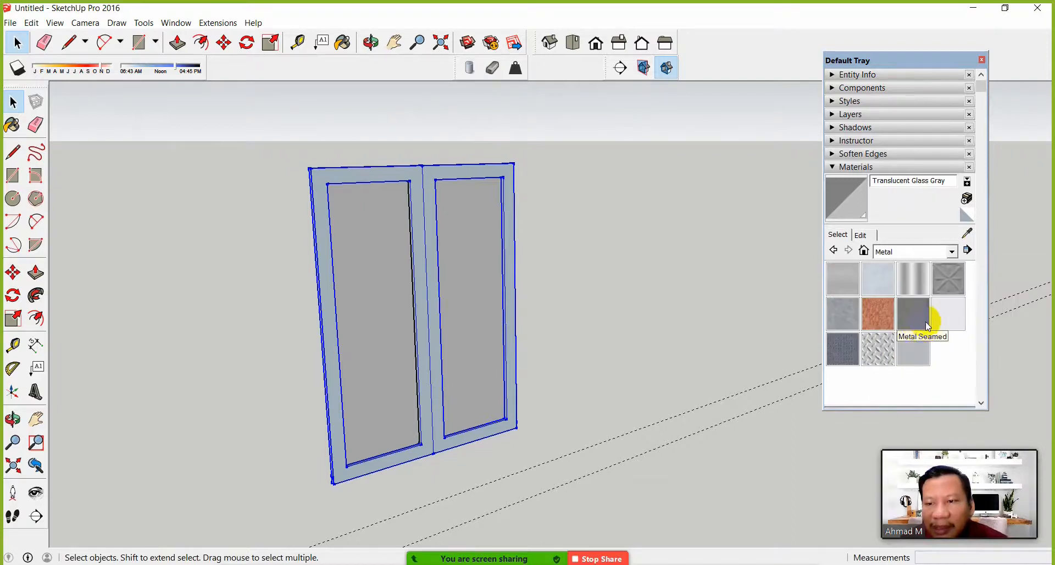
pyautogui.click(944, 314)
pyautogui.click(480, 168)
pyautogui.click(13, 101)
pyautogui.click(213, 326)
pyautogui.scroll(-2, 385, 322)
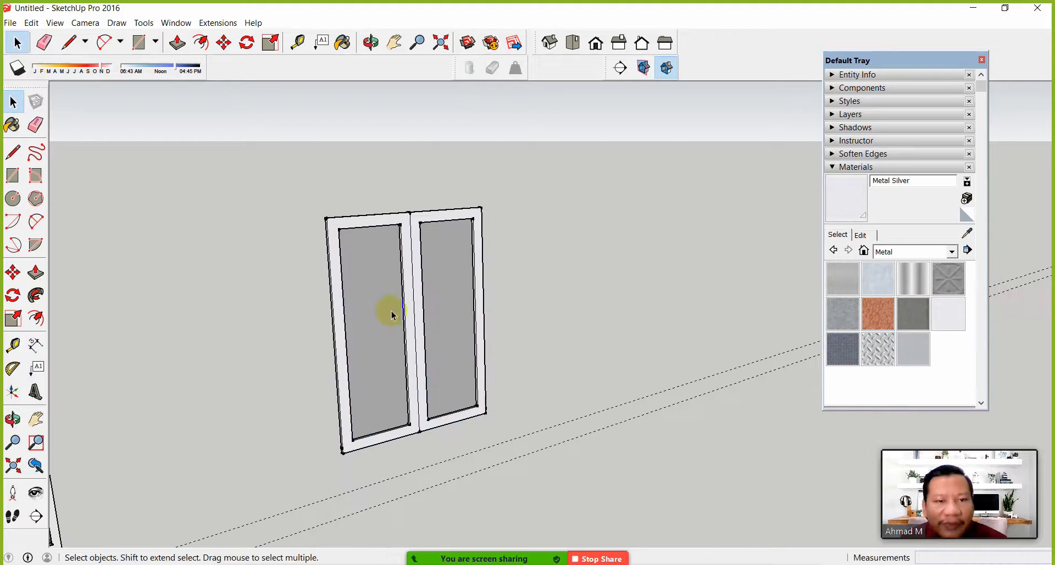
# Select the door frames together with both glass panes and combine them into one group
pyautogui.tripleClick(374, 222)
pyautogui.click(251, 270)
pyautogui.moveTo(283, 169); pyautogui.dragTo(500, 443)
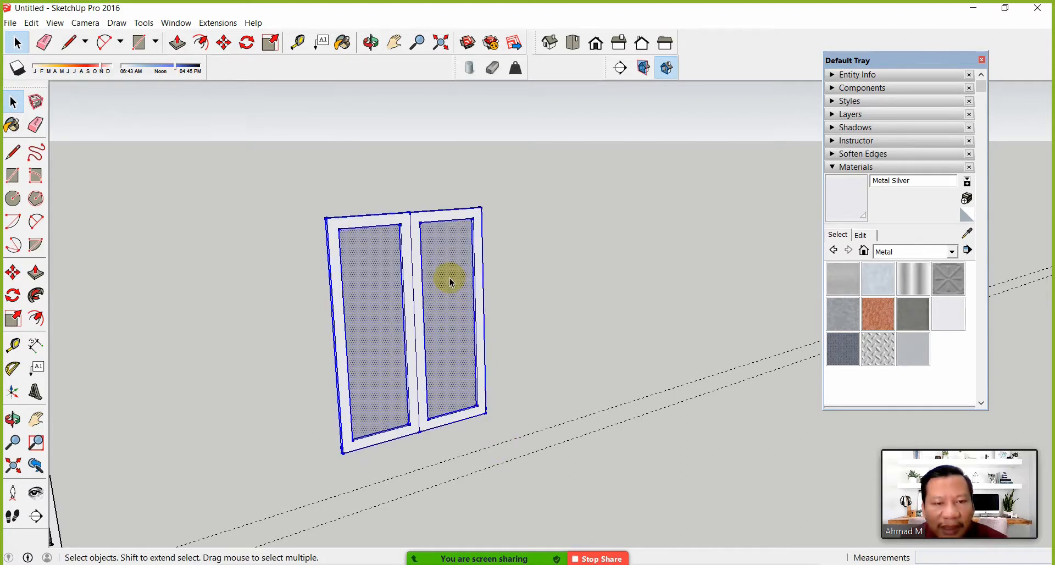
pyautogui.rightClick(425, 217)
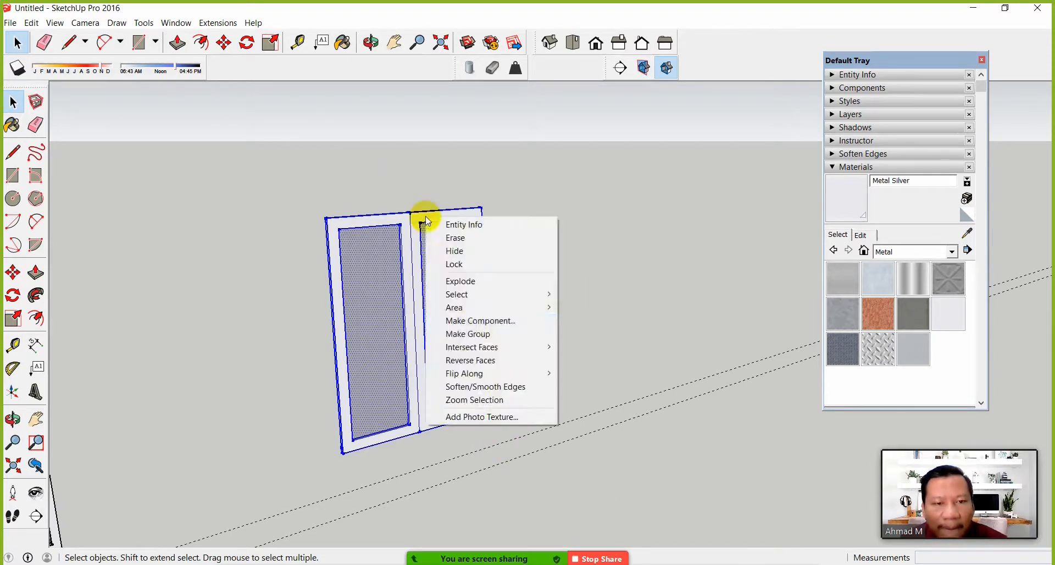
pyautogui.click(481, 335)
# Move the double door group by its lower outer corner onto the matching lower corner of the storefront's central opening
pyautogui.click(12, 272)
pyautogui.moveTo(378, 213); pyautogui.dragTo(345, 278, button='middle')
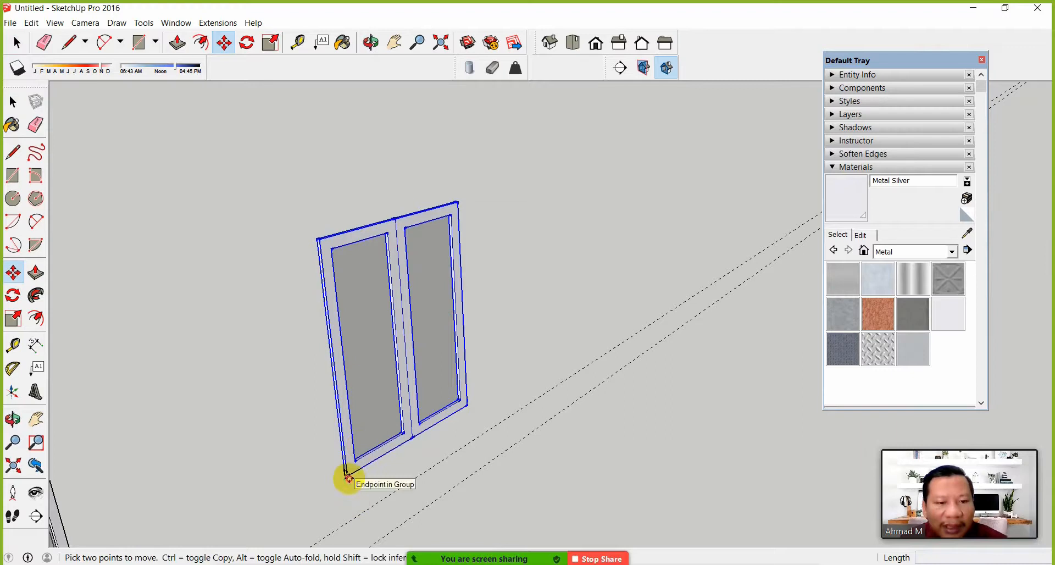
pyautogui.click(349, 478)
pyautogui.scroll(-3, 347, 454)
pyautogui.moveTo(334, 457); pyautogui.dragTo(588, 149, button='middle')
pyautogui.scroll(2, 358, 301)
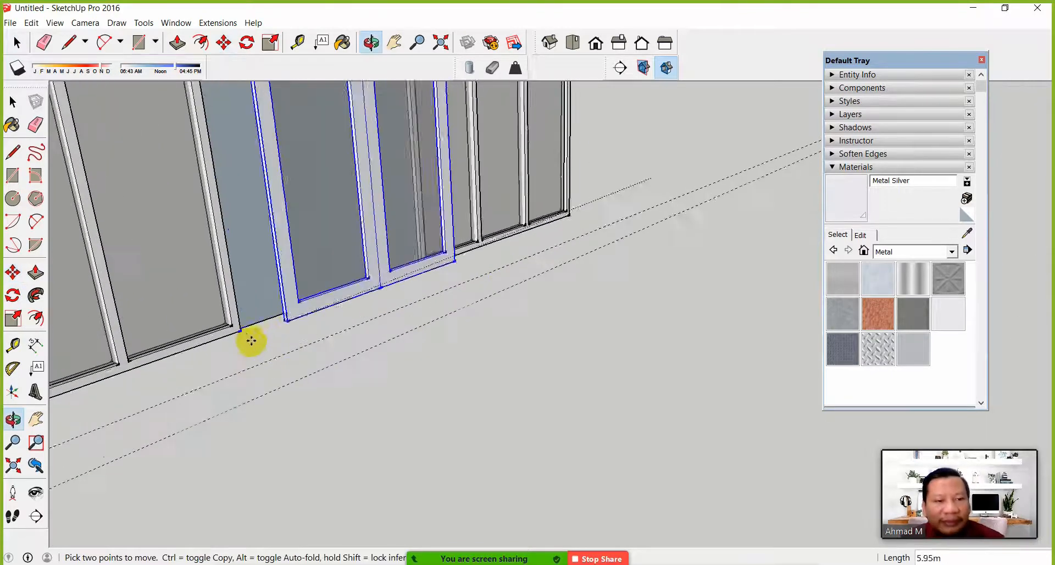
pyautogui.scroll(1, 250, 336)
pyautogui.moveTo(245, 311); pyautogui.dragTo(181, 337, button='middle')
pyautogui.scroll(2, 224, 324)
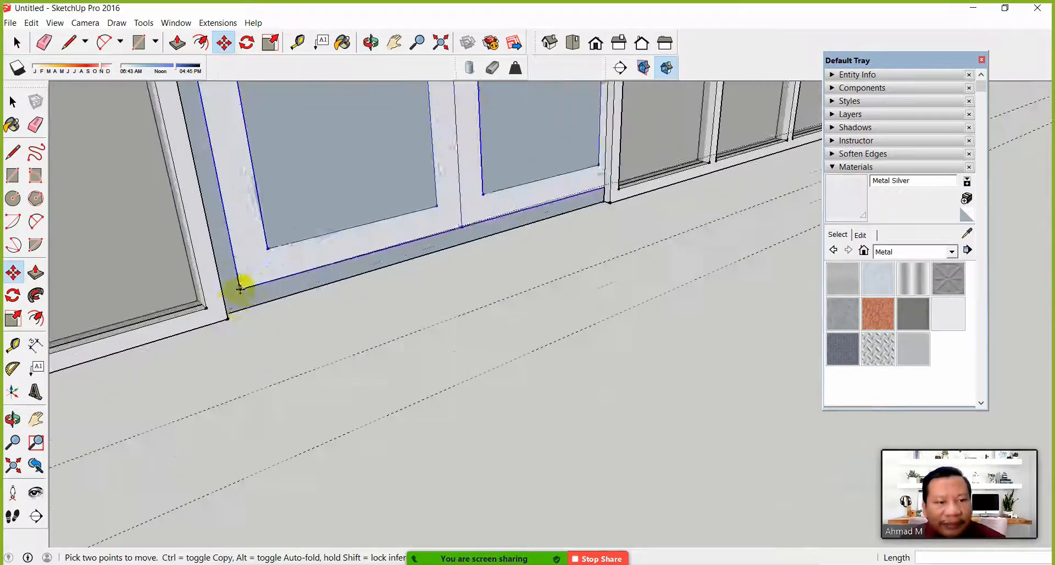
pyautogui.click(228, 319)
pyautogui.scroll(-3, 341, 273)
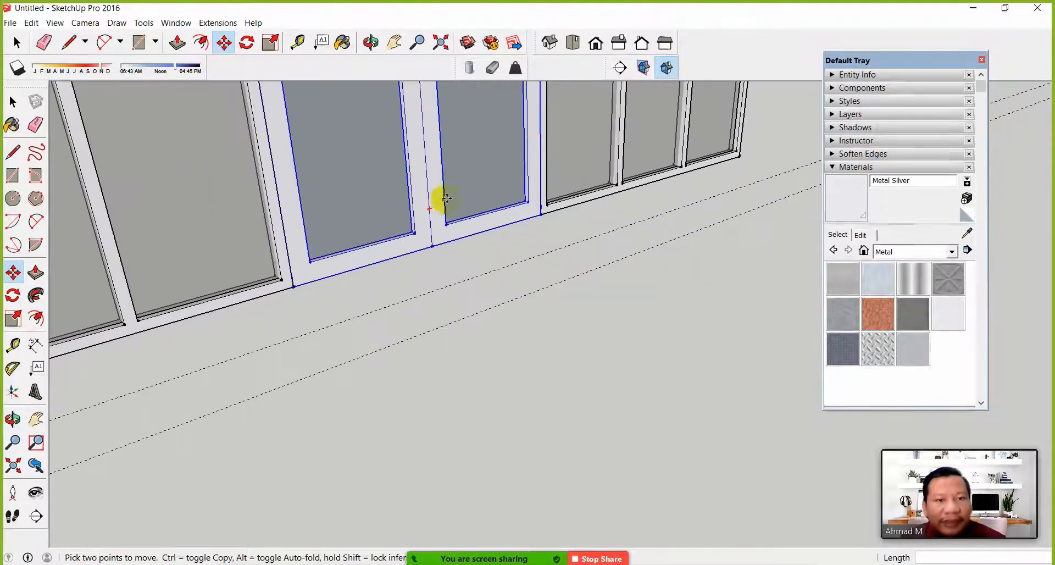
# Delete the leftover blank panel behind the double door in the storefront's central opening
pyautogui.scroll(-5, 446, 198)
pyautogui.moveTo(405, 224); pyautogui.dragTo(247, 252, button='middle')
pyautogui.click(13, 102)
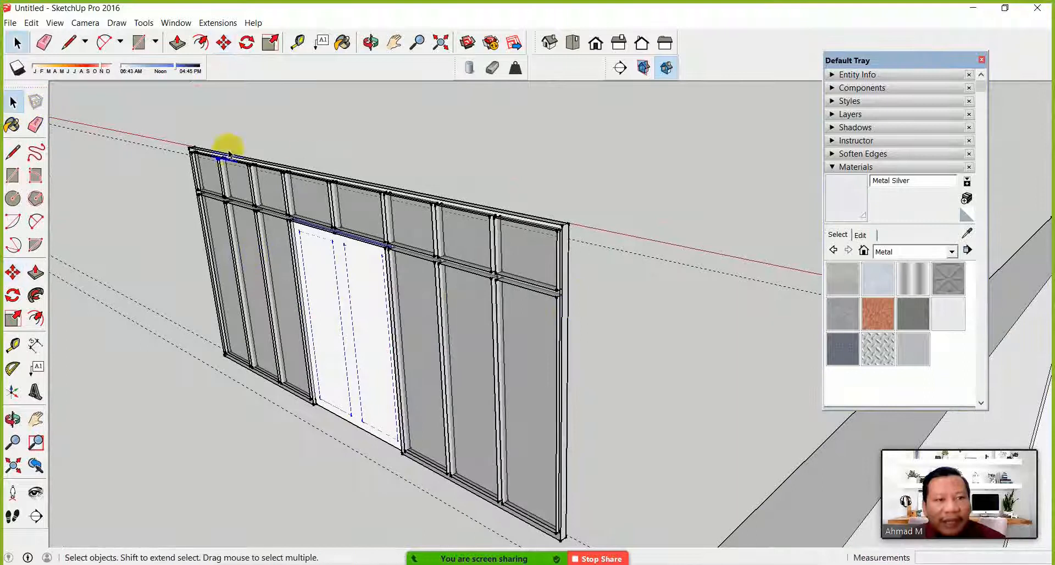
pyautogui.click(370, 295)
pyautogui.press('Delete')
pyautogui.moveTo(467, 366); pyautogui.dragTo(285, 379, button='middle')
pyautogui.moveTo(536, 316); pyautogui.dragTo(501, 275, button='middle')
pyautogui.scroll(3, 504, 286)
pyautogui.scroll(-4, 504, 286)
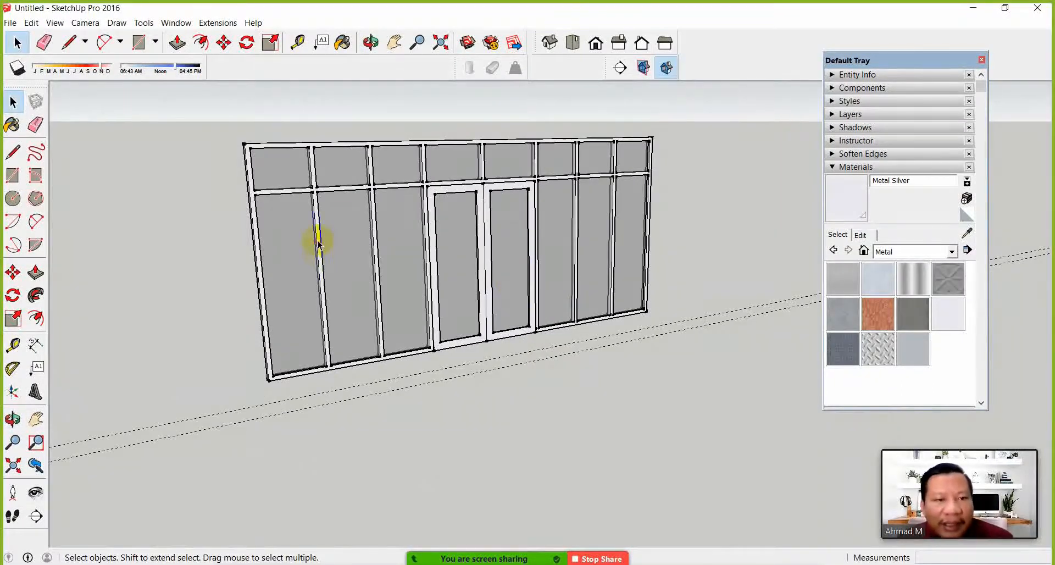
# Group the storefront's glass panes, its frame and the double door into a single assembly
pyautogui.doubleClick(318, 242)
pyautogui.click(288, 167)
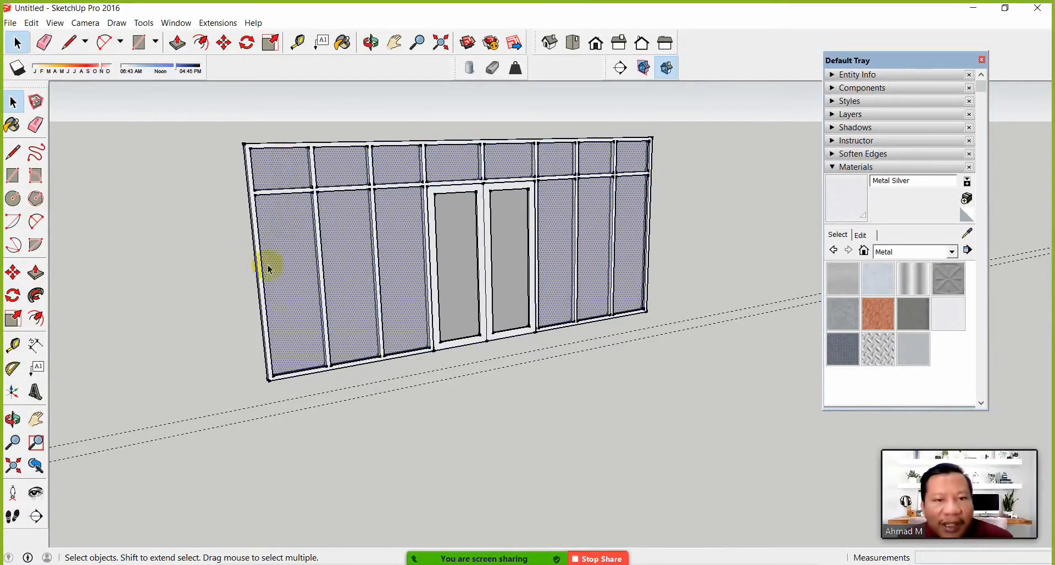
pyautogui.keyDown('shift'); pyautogui.click(257, 199); pyautogui.keyUp('shift')
pyautogui.keyDown('shift'); pyautogui.click(442, 195); pyautogui.keyUp('shift')
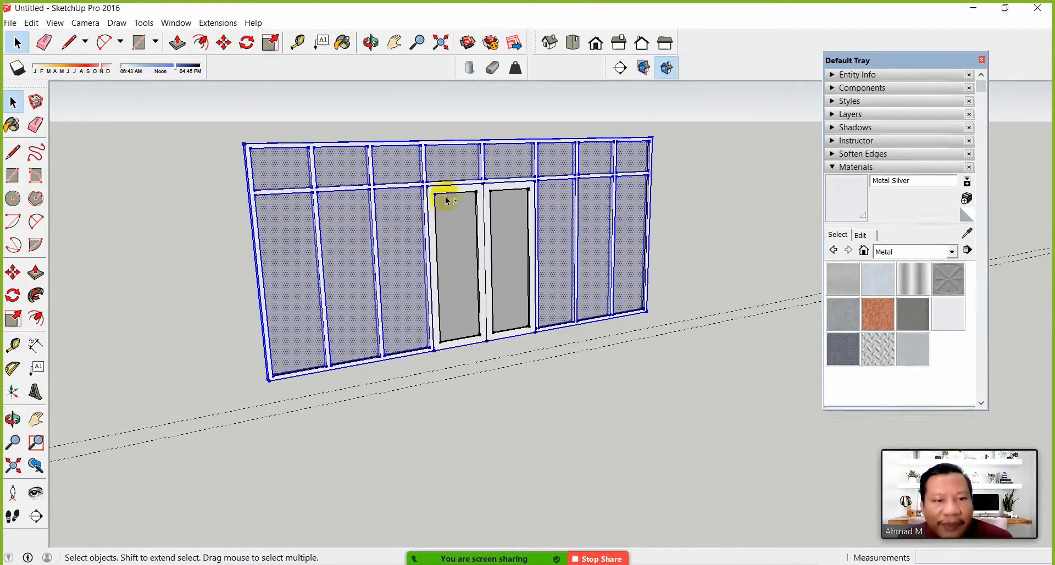
pyautogui.rightClick(452, 195)
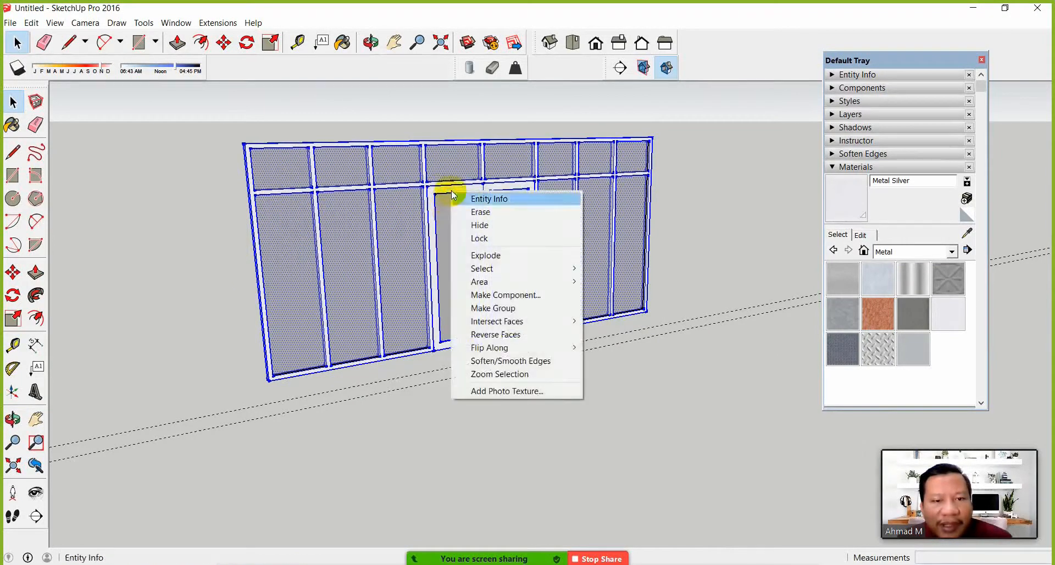
pyautogui.click(484, 306)
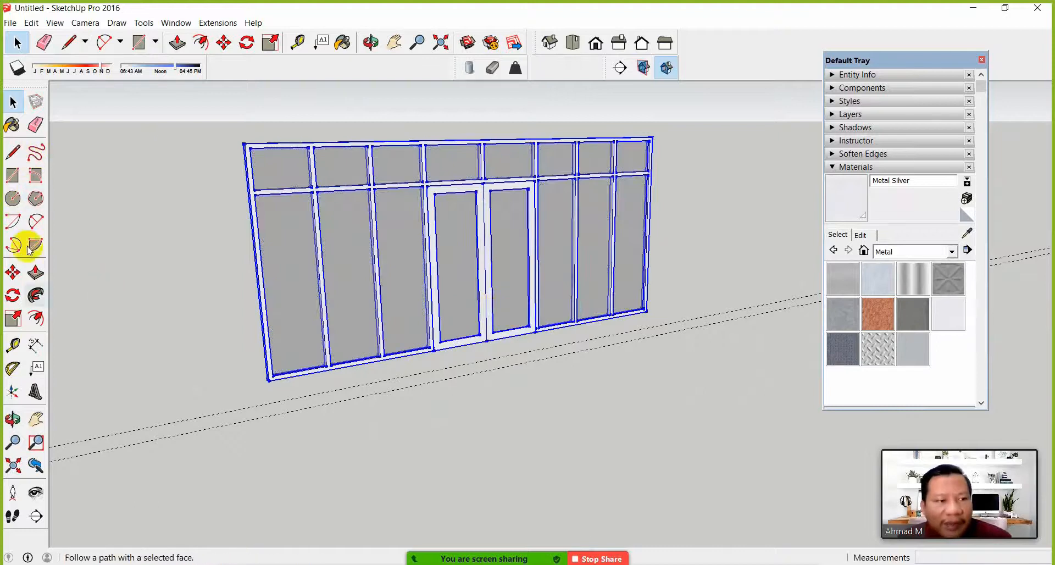
# Move the storefront group by its lower outer corner onto the lower corner of the wall opening above the entrance steps
pyautogui.click(13, 272)
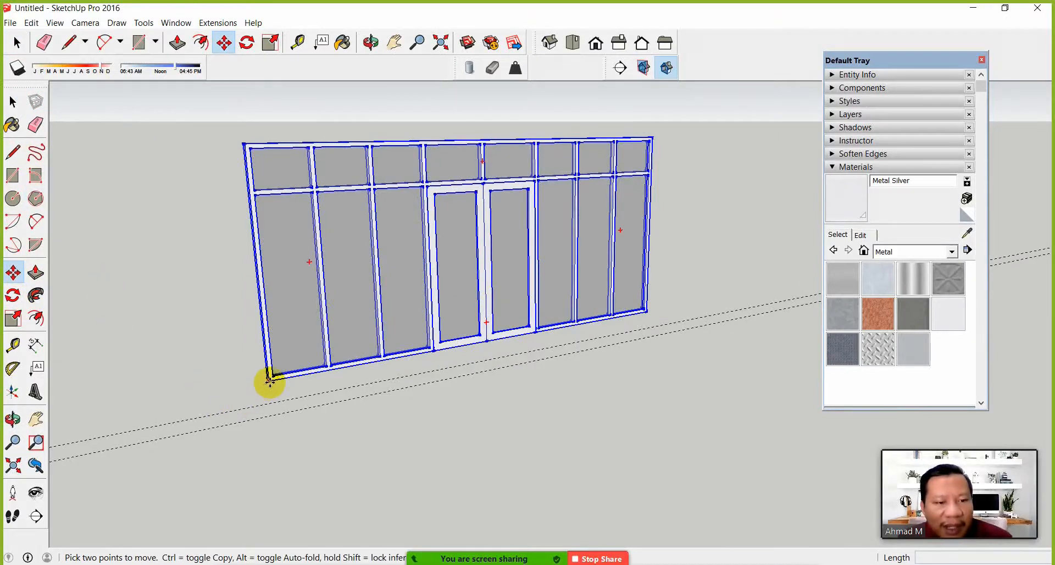
pyautogui.click(269, 382)
pyautogui.scroll(-3, 170, 438)
pyautogui.keyDown('shift'); pyautogui.moveTo(167, 440); pyautogui.dragTo(655, 295, button='middle'); pyautogui.keyUp('shift')
pyautogui.scroll(-2, 384, 312)
pyautogui.moveTo(304, 309); pyautogui.dragTo(231, 370, button='middle')
pyautogui.scroll(3, 232, 367)
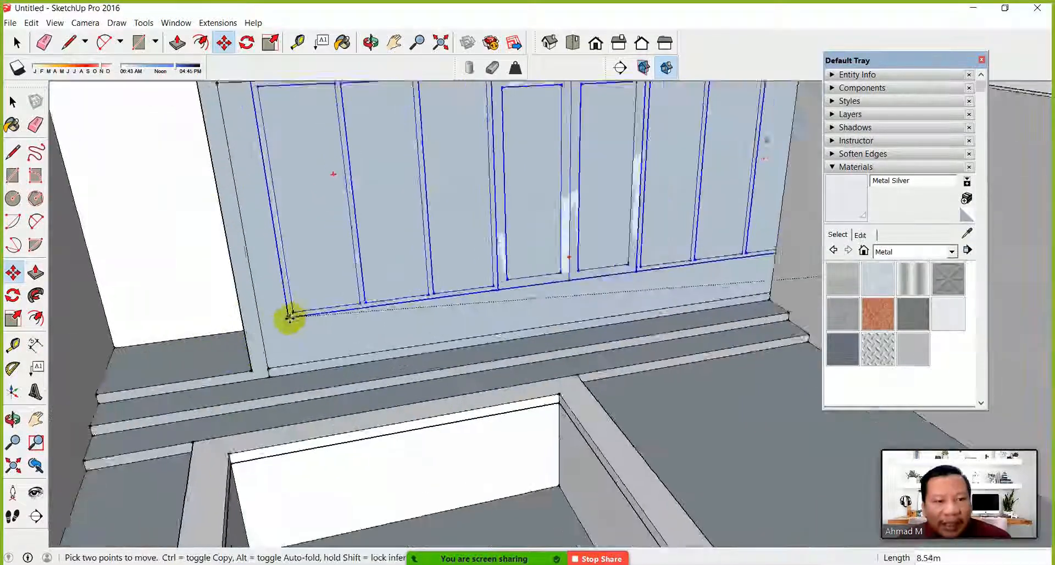
pyautogui.scroll(2, 289, 318)
pyautogui.click(264, 383)
pyautogui.scroll(-3, 365, 300)
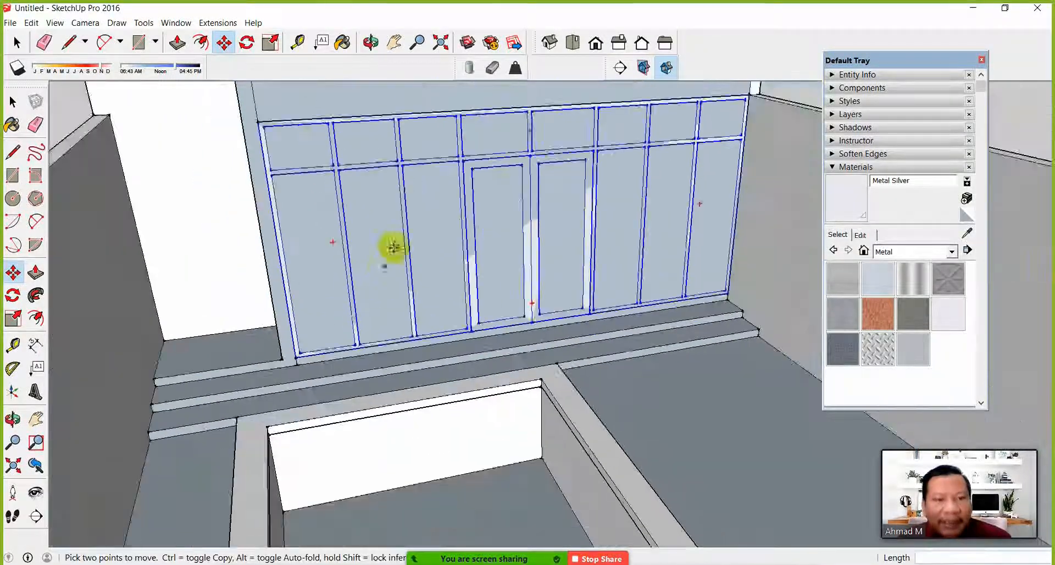
# Examine the placed storefront's fit in the wall opening from above the room and from the entrance steps
pyautogui.scroll(-3, 406, 237)
pyautogui.moveTo(419, 223); pyautogui.dragTo(473, 290, button='middle')
pyautogui.scroll(3, 683, 323)
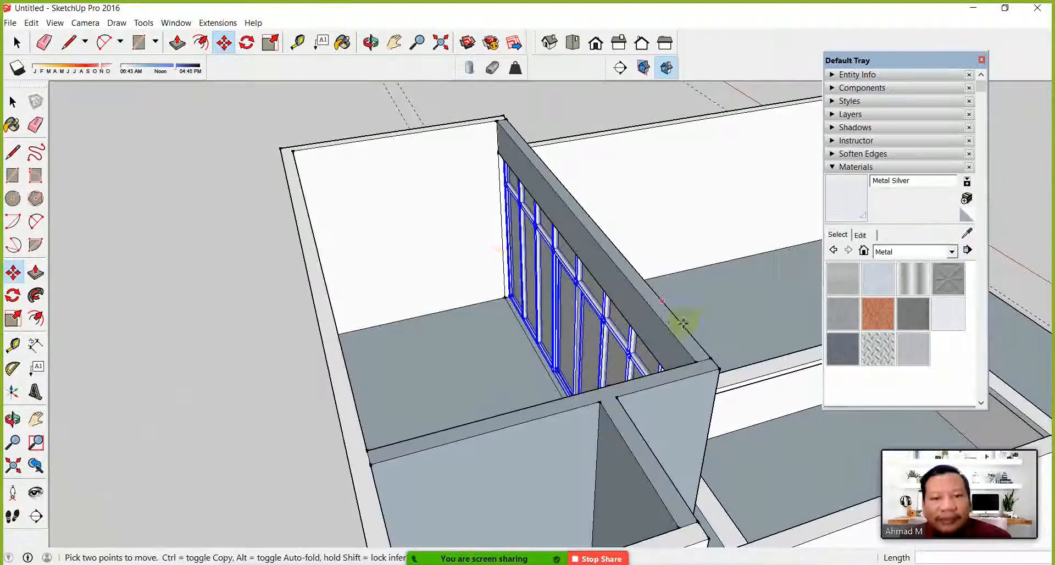
pyautogui.click(14, 102)
pyautogui.click(464, 302)
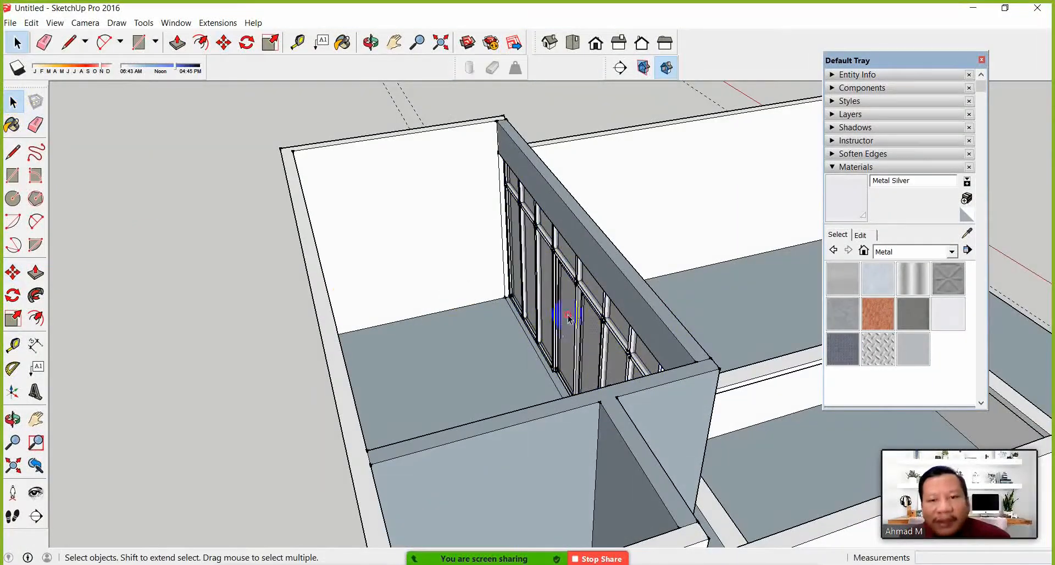
pyautogui.moveTo(577, 322); pyautogui.dragTo(556, 384, button='middle')
pyautogui.scroll(3, 560, 379)
pyautogui.scroll(2, 560, 379)
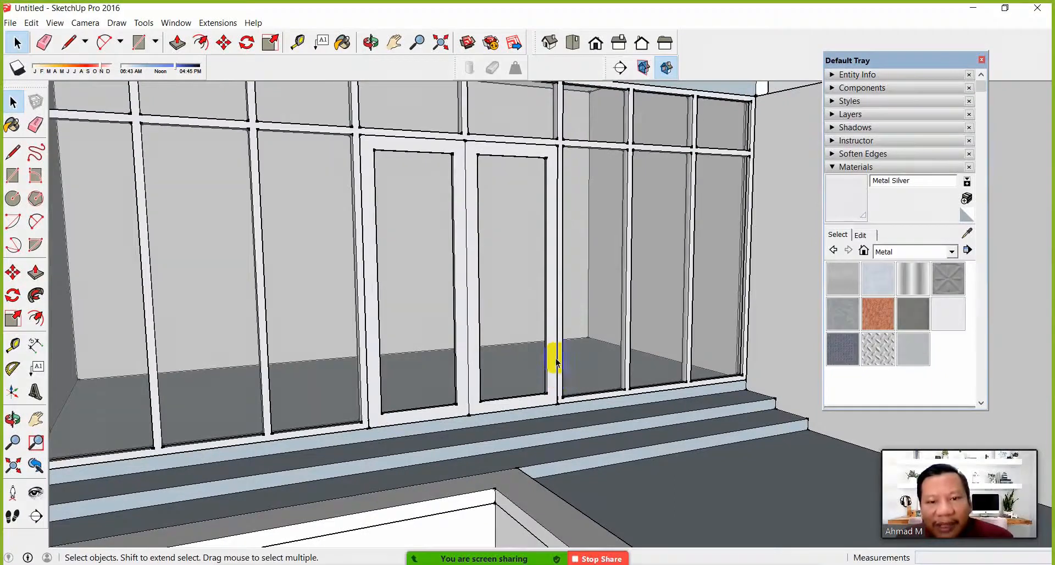
pyautogui.scroll(-3, 488, 388)
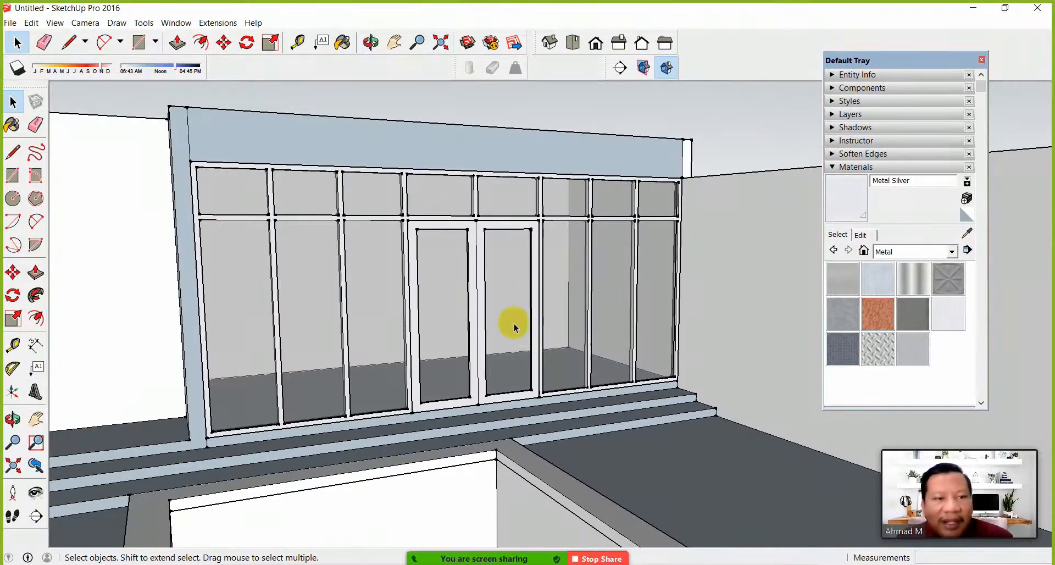
# Erase the two vertical seam lines at both ends of the wall band above the storefront
pyautogui.press('b')
pyautogui.press('e')
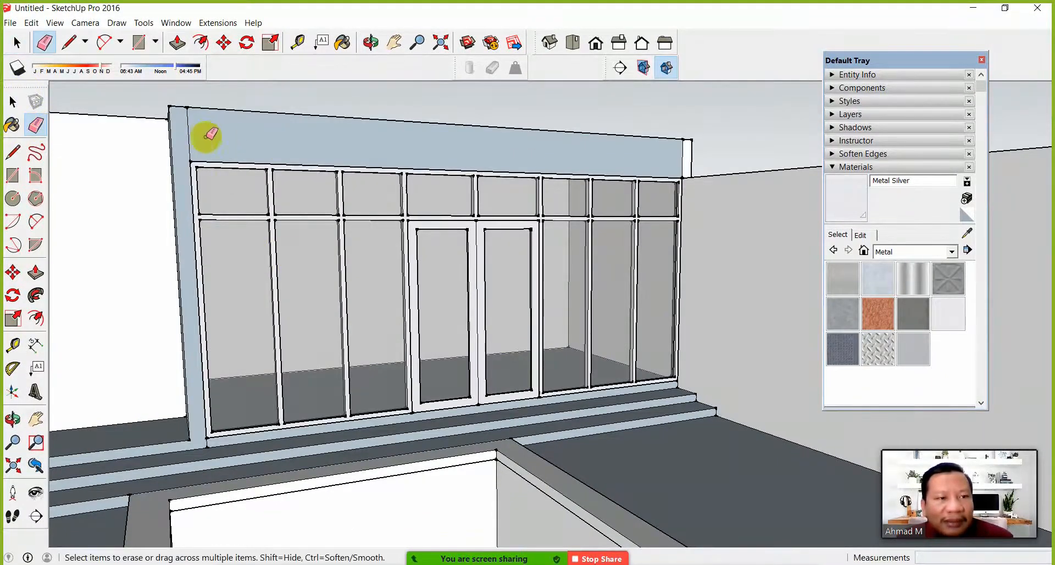
pyautogui.click(188, 138)
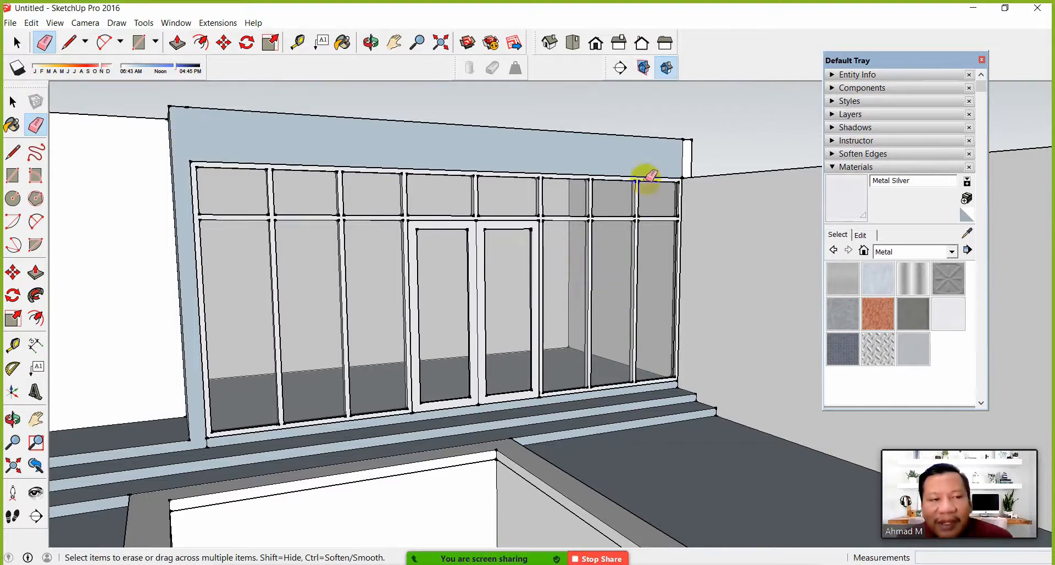
pyautogui.click(684, 159)
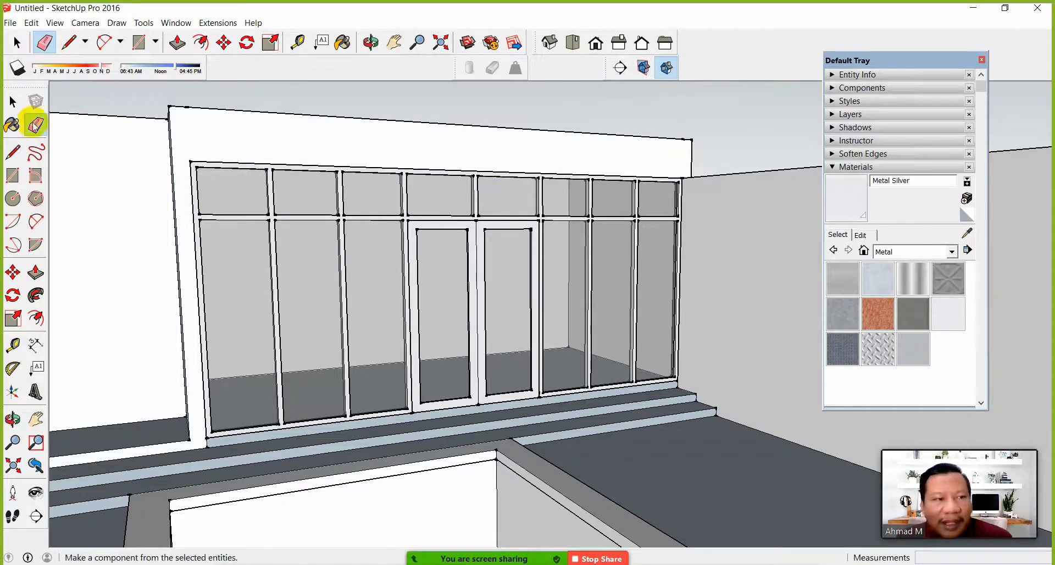
# Examine the building from the front, above and both sides to plan the roof over the storefront room
pyautogui.click(13, 102)
pyautogui.moveTo(355, 274); pyautogui.dragTo(615, 340, button='middle')
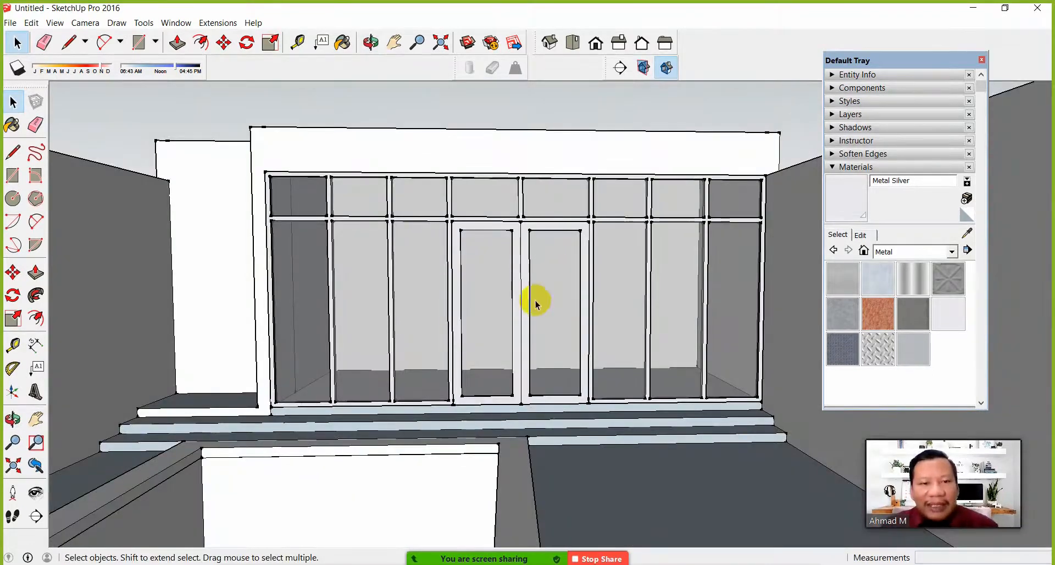
pyautogui.moveTo(537, 188); pyautogui.dragTo(519, 214, button='middle')
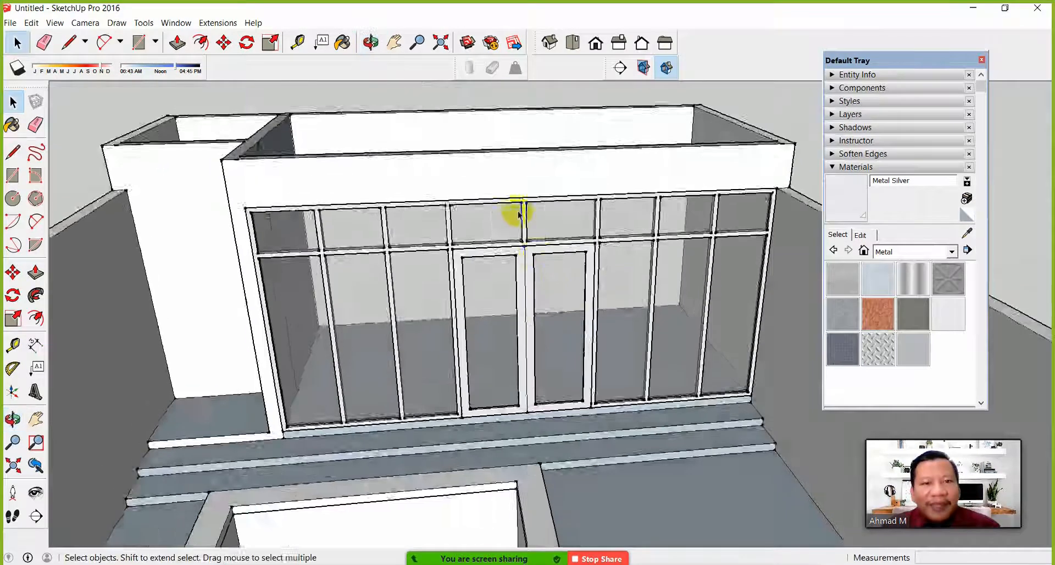
pyautogui.scroll(-3, 447, 193)
pyautogui.moveTo(447, 193); pyautogui.dragTo(483, 230, button='middle')
pyautogui.scroll(3, 574, 276)
pyautogui.moveTo(574, 276); pyautogui.dragTo(475, 221, button='middle')
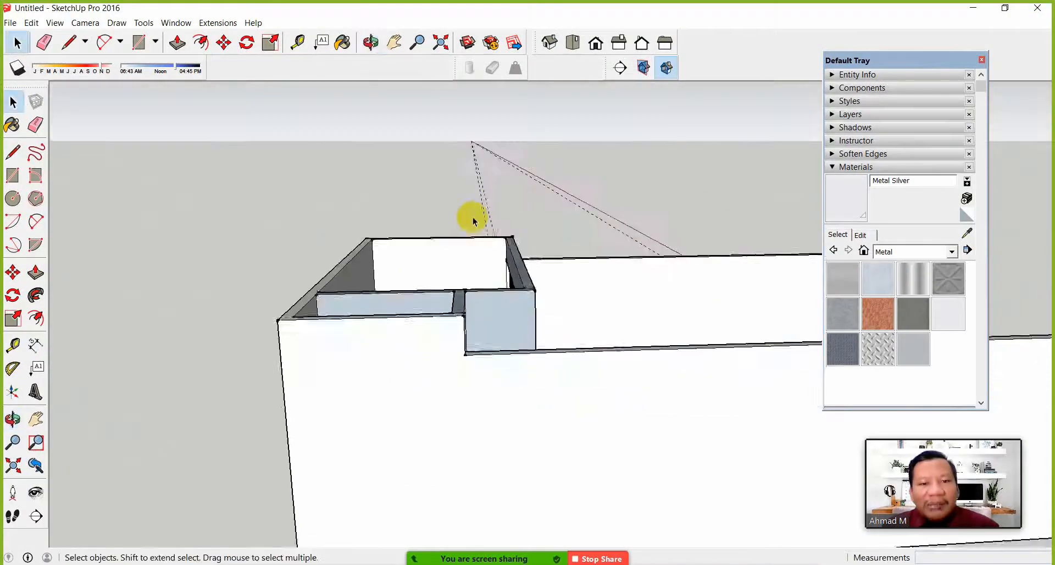
pyautogui.moveTo(419, 279); pyautogui.dragTo(499, 283, button='middle')
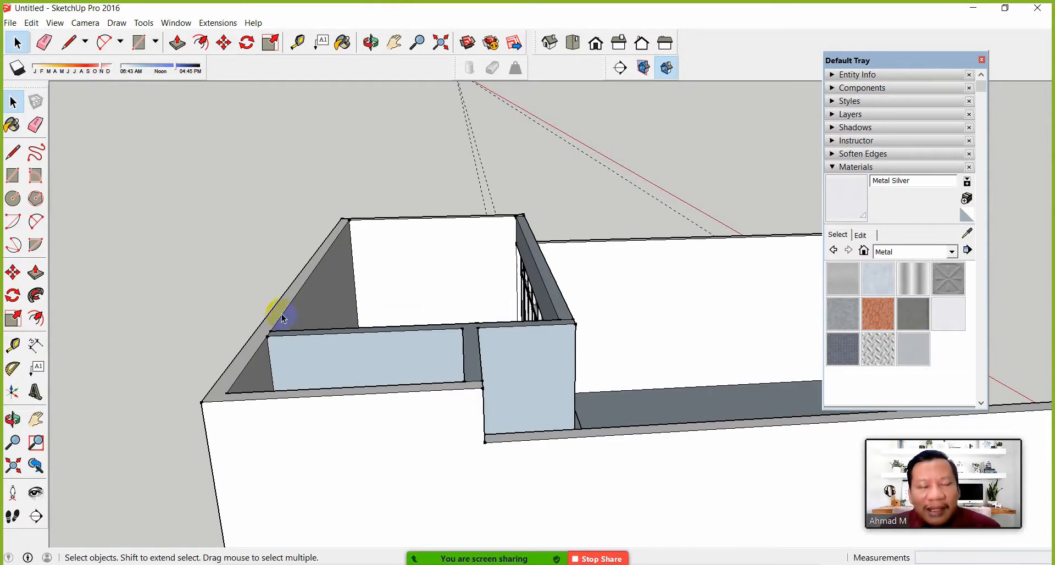
pyautogui.moveTo(570, 334); pyautogui.dragTo(461, 370, button='middle')
pyautogui.moveTo(330, 230); pyautogui.dragTo(286, 244, button='middle')
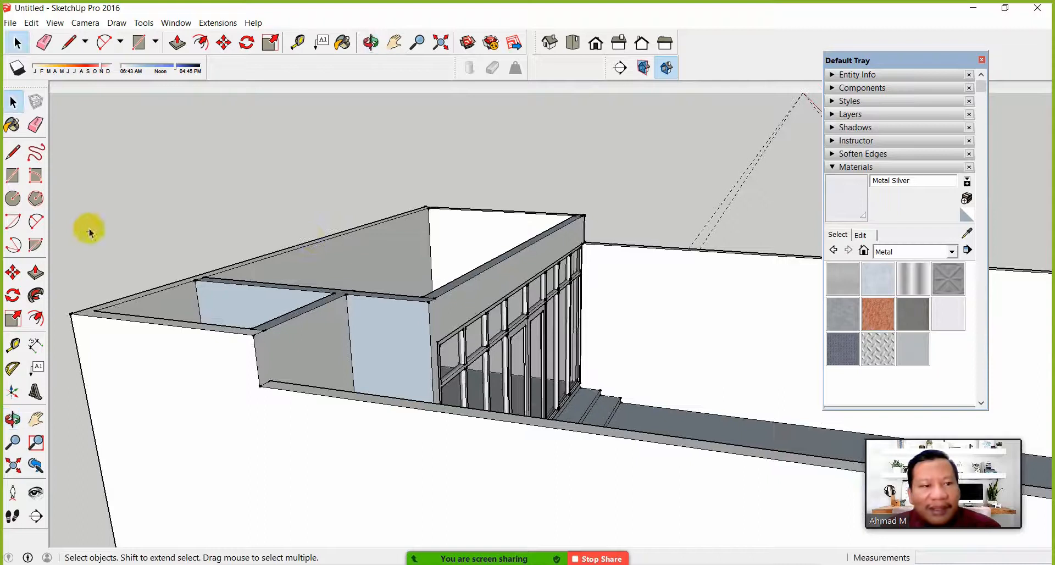
# Draw a triangular roof profile on the side wall with a 1 m vertical at the front corner sloping to the rear corner
pyautogui.click(14, 345)
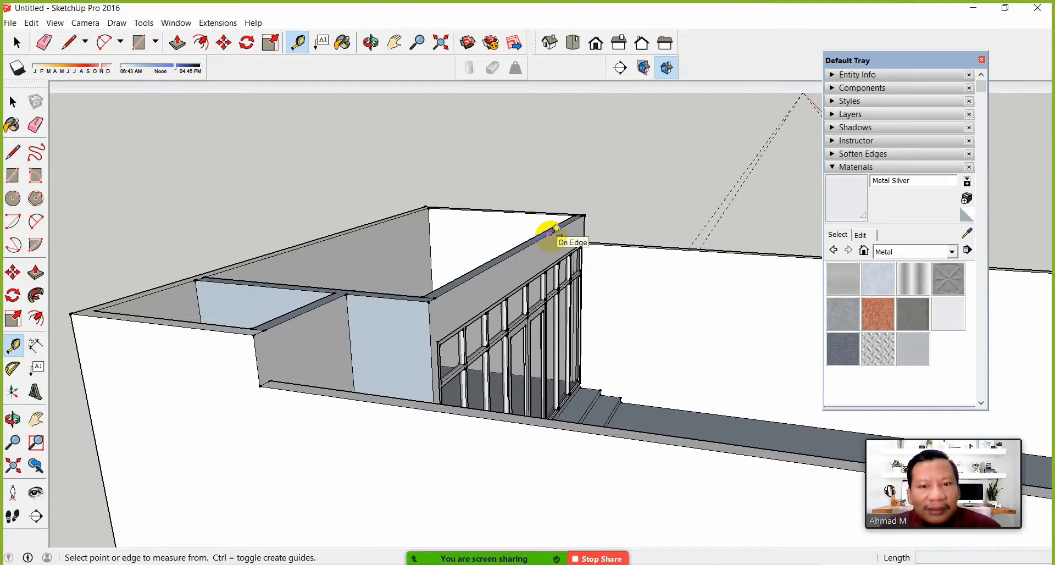
pyautogui.moveTo(466, 265); pyautogui.dragTo(506, 181, button='middle')
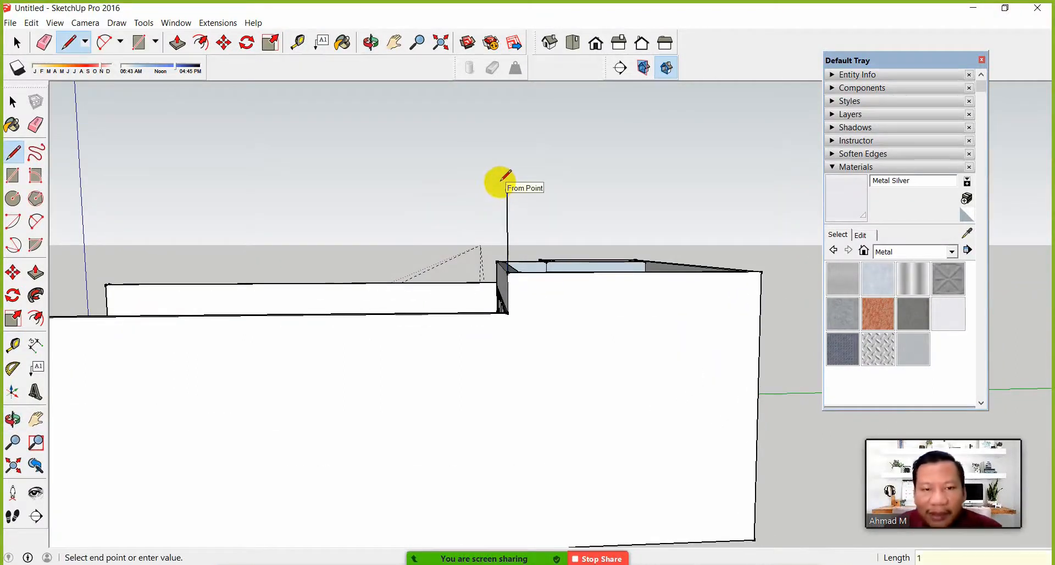
pyautogui.press('Return')
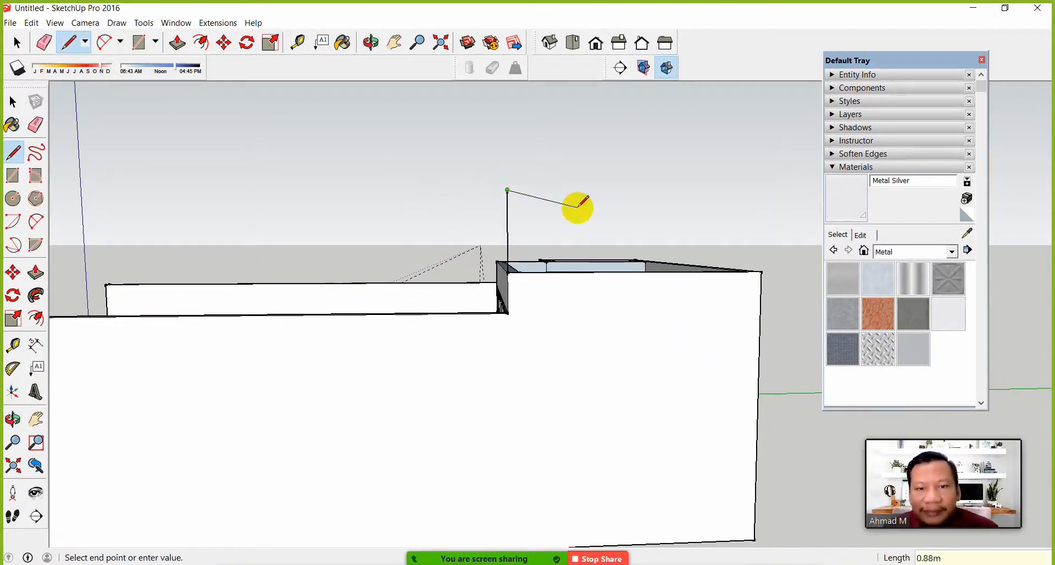
pyautogui.click(761, 271)
# Extrude the triangular roof profile 7.60 m across the building to the opposite side wall's rear corner
pyautogui.moveTo(610, 278); pyautogui.dragTo(253, 286, button='middle')
pyautogui.click(36, 272)
pyautogui.click(147, 294)
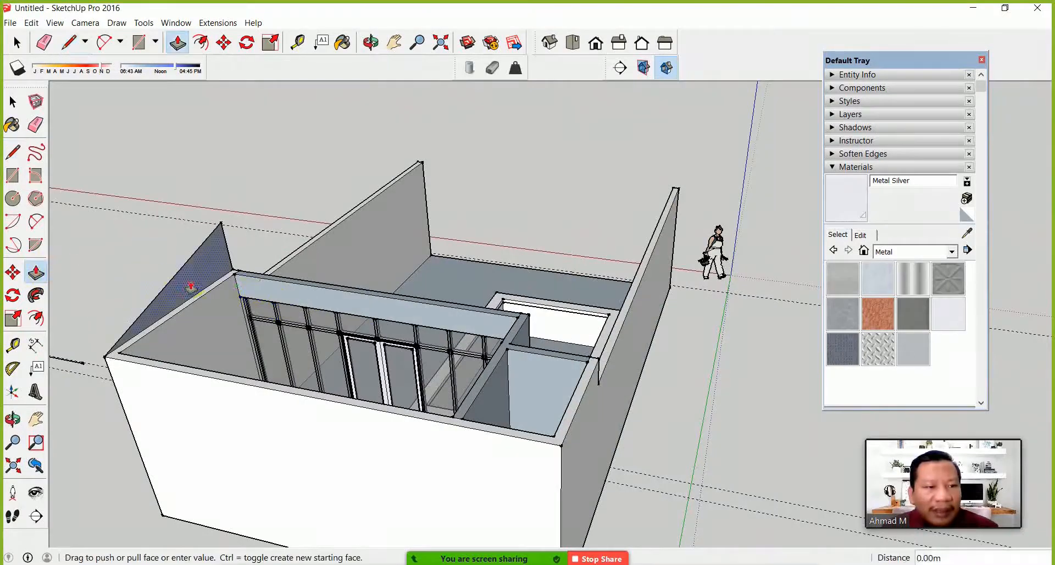
pyautogui.click(558, 440)
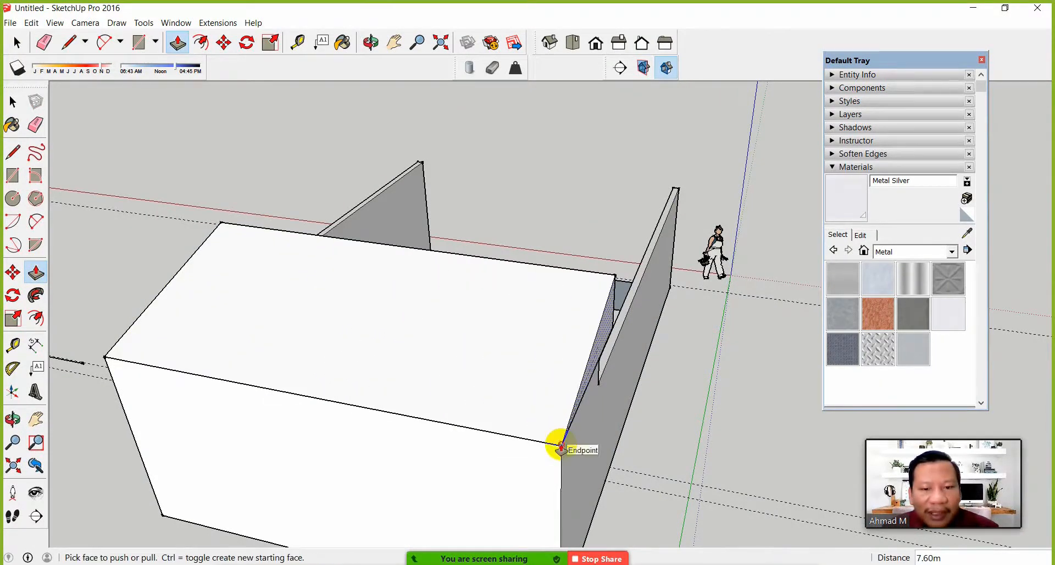
# Add a guide along the gable's sloping edge and a parallel guide 0.1 m below it, and erase the old crossing guides
pyautogui.moveTo(267, 354); pyautogui.dragTo(685, 346, button='middle')
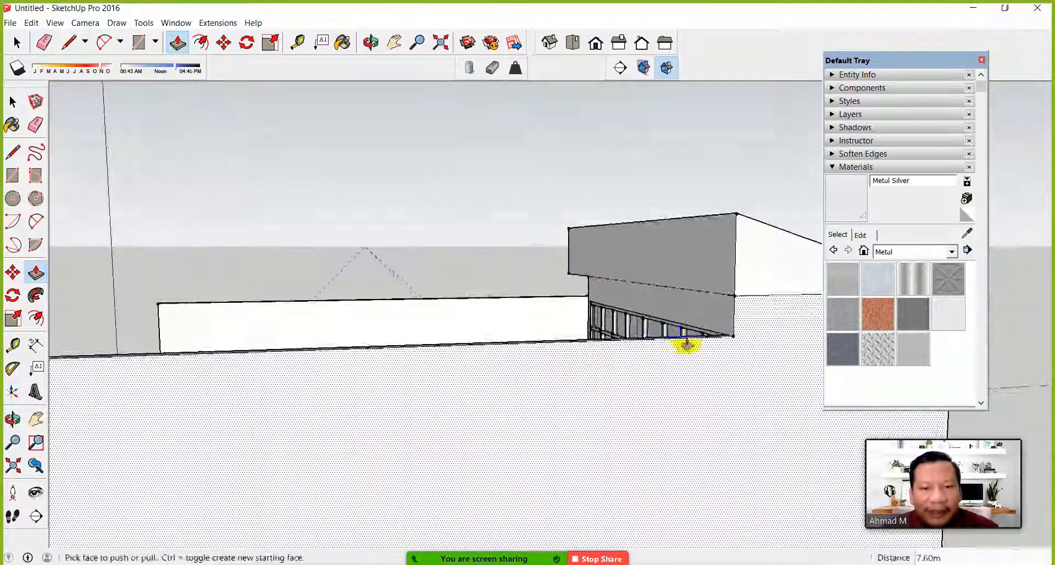
pyautogui.scroll(3, 490, 377)
pyautogui.moveTo(490, 376); pyautogui.dragTo(684, 340, button='middle')
pyautogui.moveTo(724, 303); pyautogui.dragTo(525, 316, button='middle')
pyautogui.moveTo(509, 273)
pyautogui.mouseDown(button='middle')
pyautogui.moveTo(504, 285)
pyautogui.moveTo(546, 292)
pyautogui.moveTo(550, 329)
pyautogui.moveTo(501, 277)
pyautogui.mouseUp(button='middle')
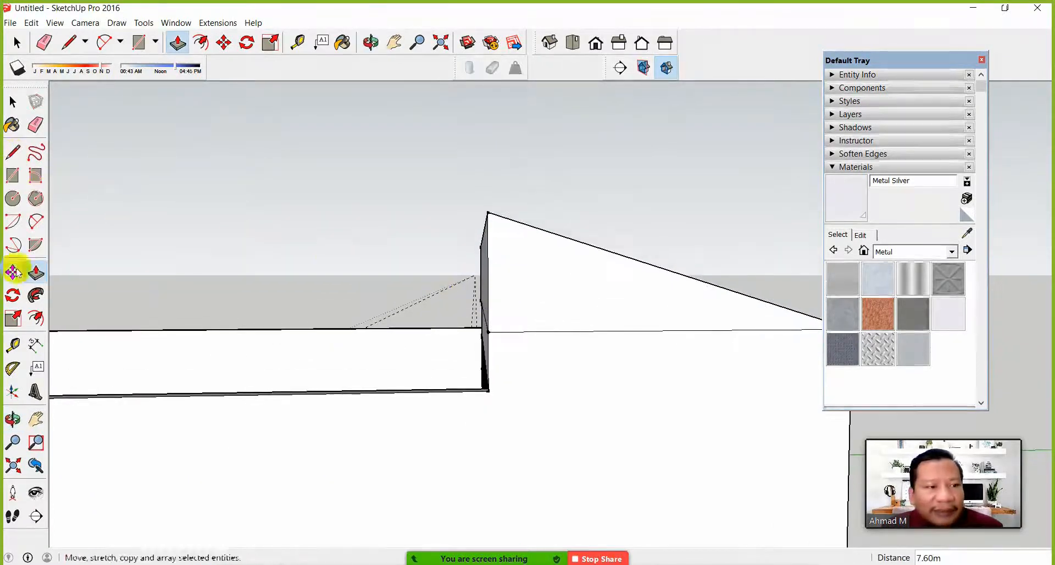
pyautogui.click(13, 344)
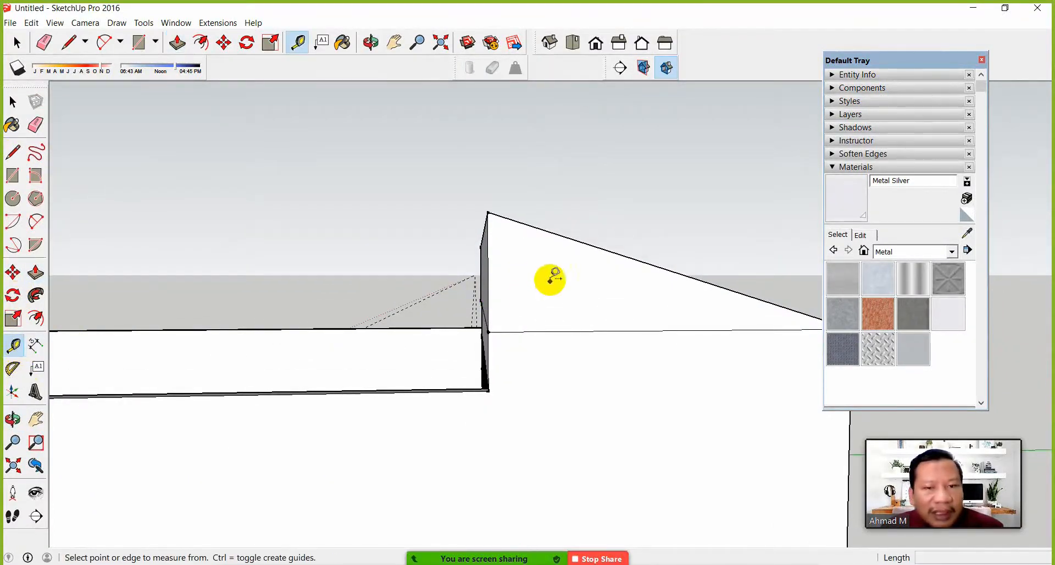
pyautogui.click(552, 233)
pyautogui.moveTo(549, 225); pyautogui.dragTo(488, 268, button='middle')
pyautogui.moveTo(373, 235); pyautogui.dragTo(435, 254, button='middle')
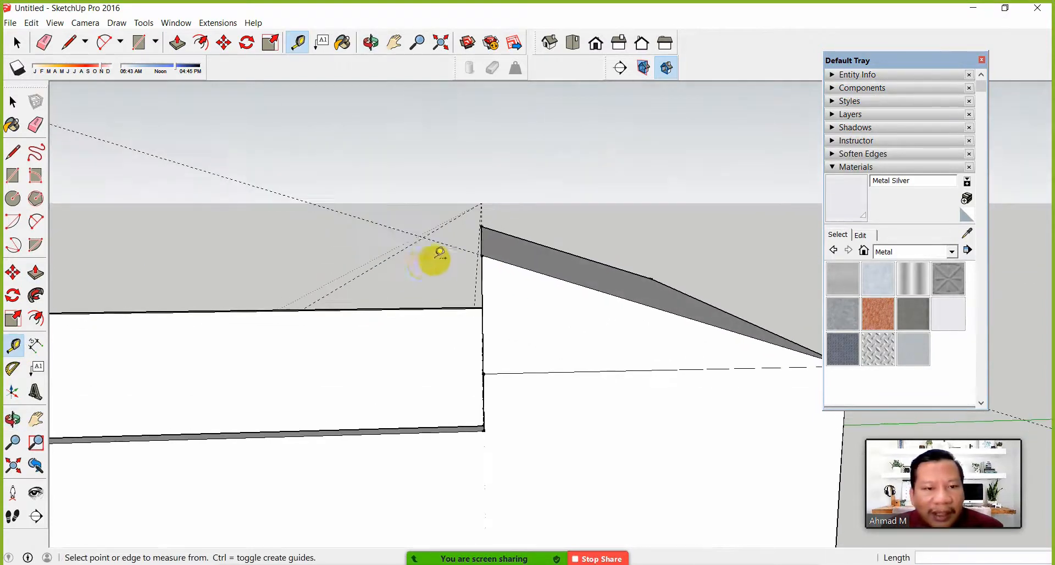
pyautogui.click(546, 270)
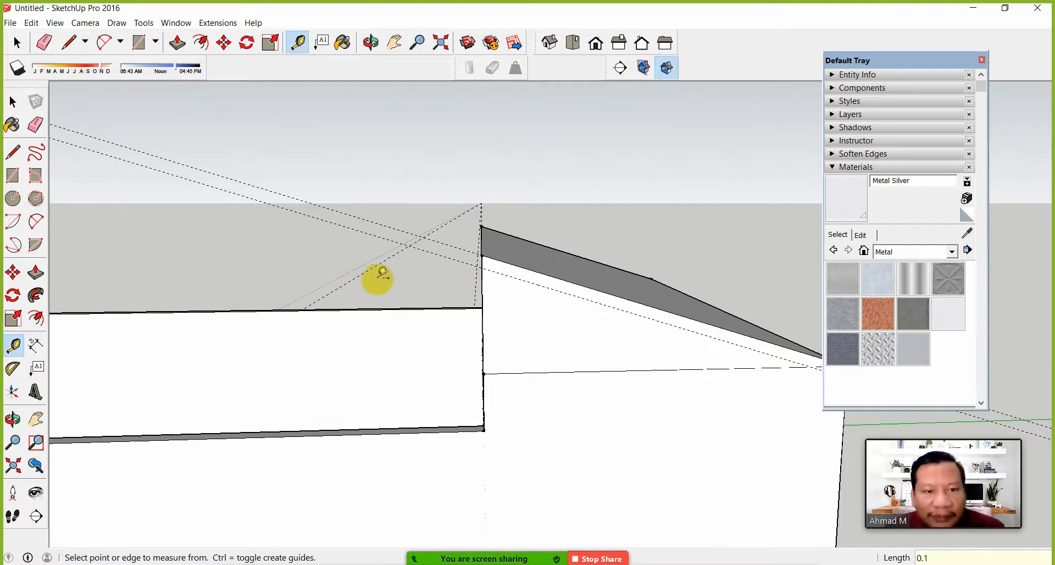
pyautogui.click(35, 125)
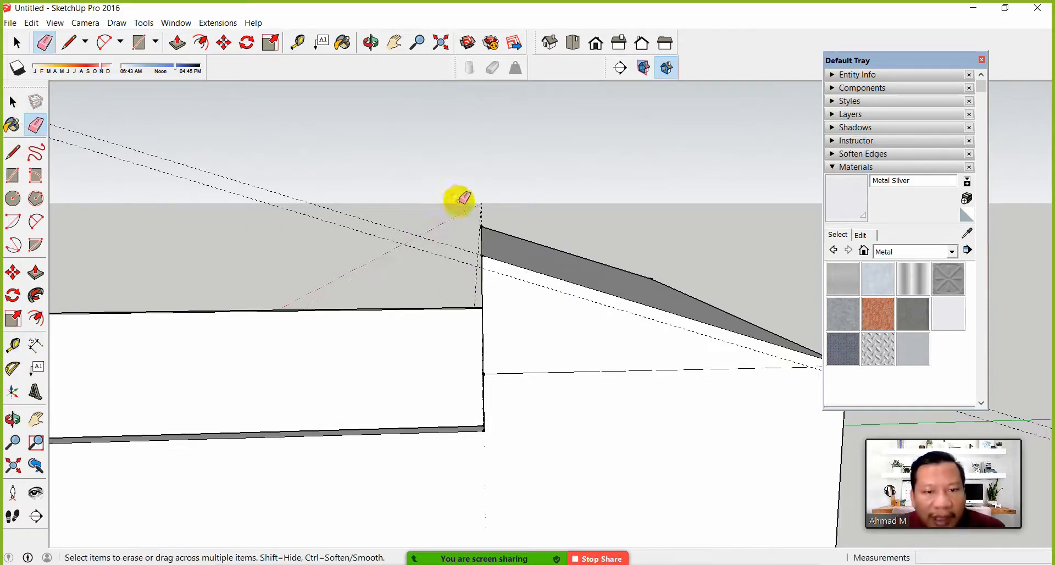
pyautogui.moveTo(473, 328); pyautogui.dragTo(471, 326, button='middle')
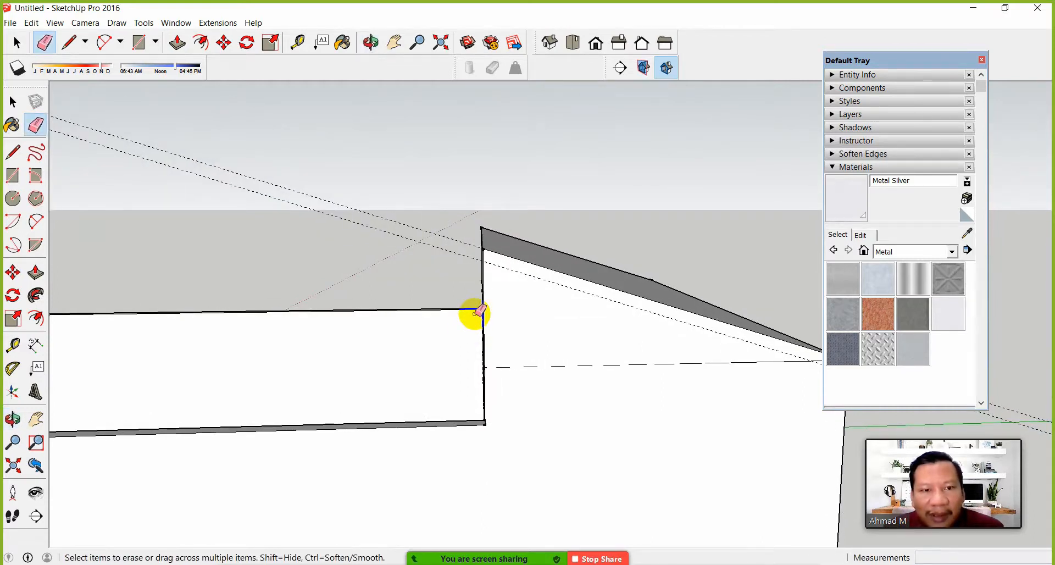
# Draw a vertical line across both slope guides in front of the gable's upper corner and erase the horizontal helper line leading to it
pyautogui.click(13, 152)
pyautogui.click(482, 247)
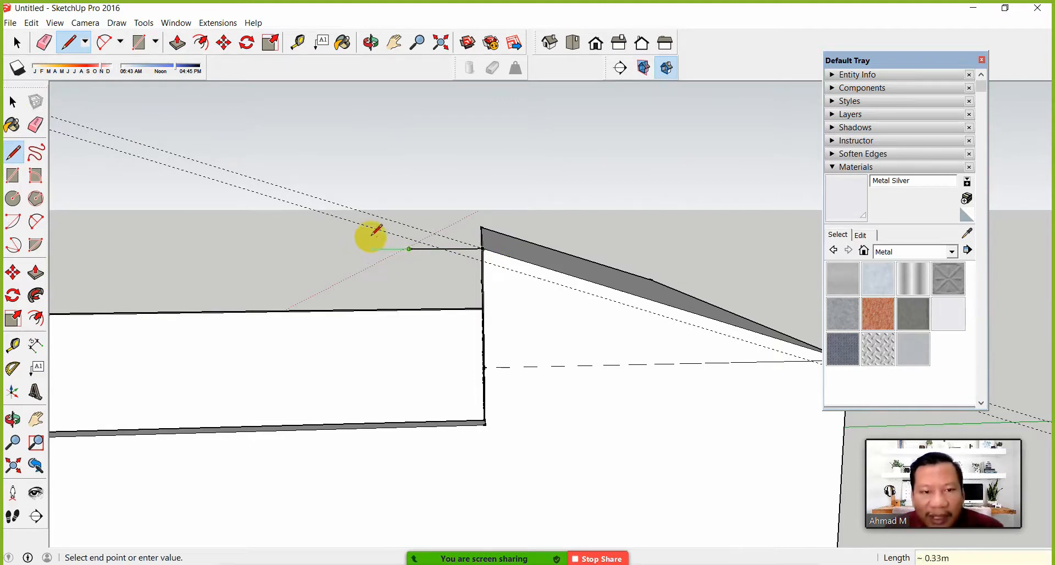
pyautogui.click(409, 184)
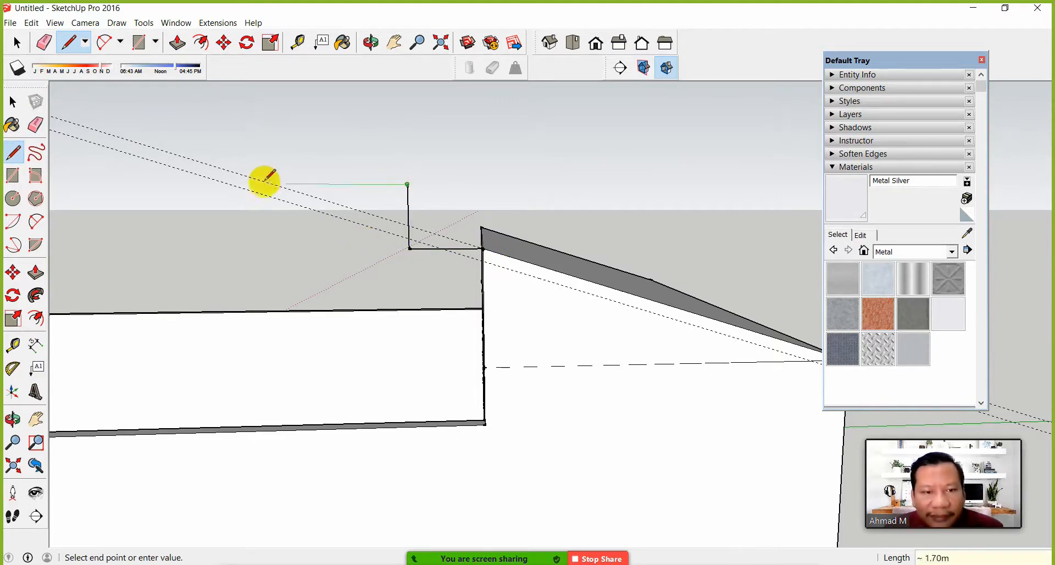
pyautogui.press('space')
pyautogui.click(37, 126)
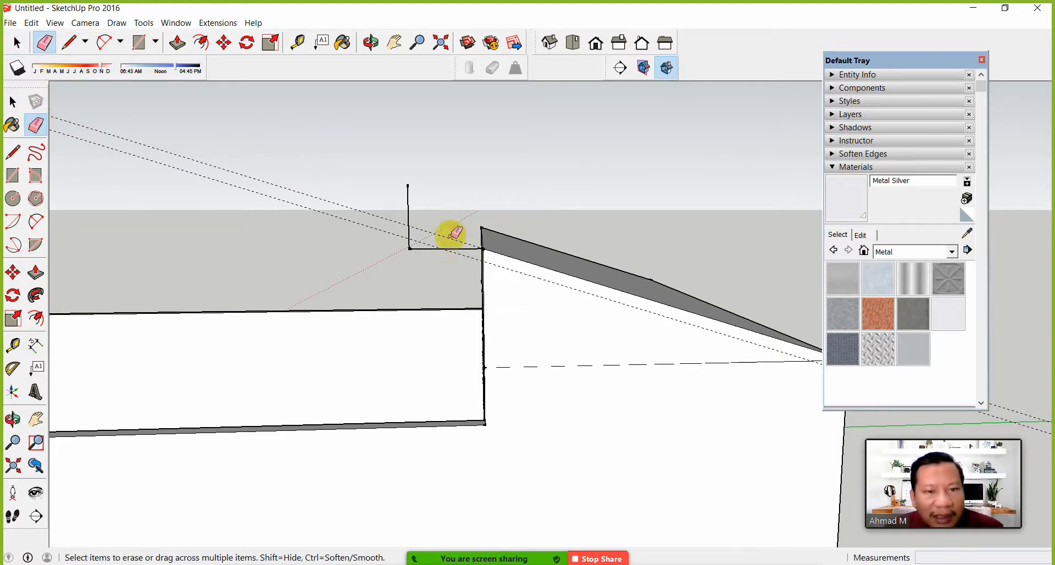
pyautogui.click(467, 248)
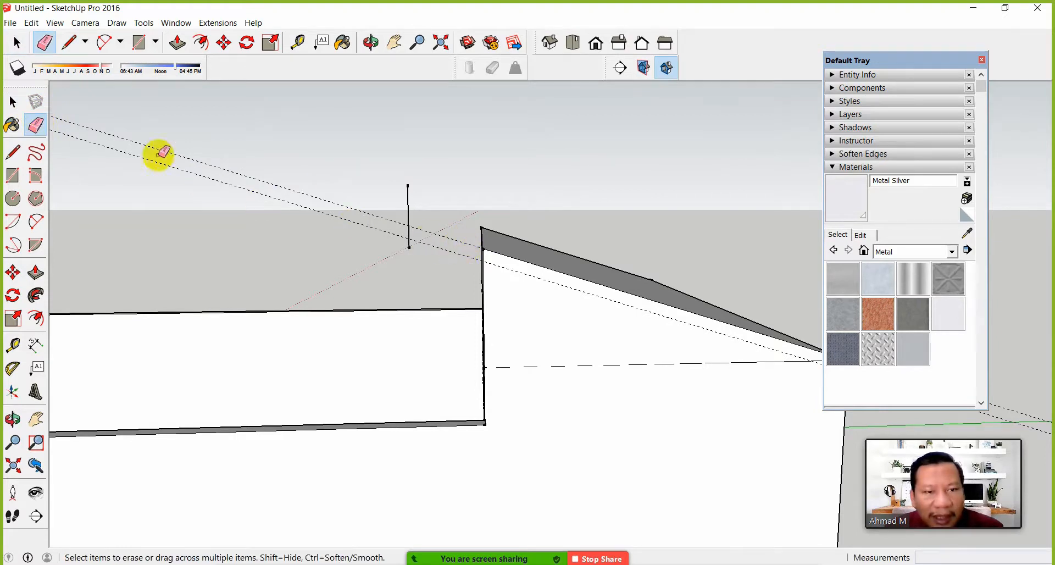
# Draw the eave overhang profile along the two slope guides from the gable to the vertical line, and erase the line's excess
pyautogui.click(13, 151)
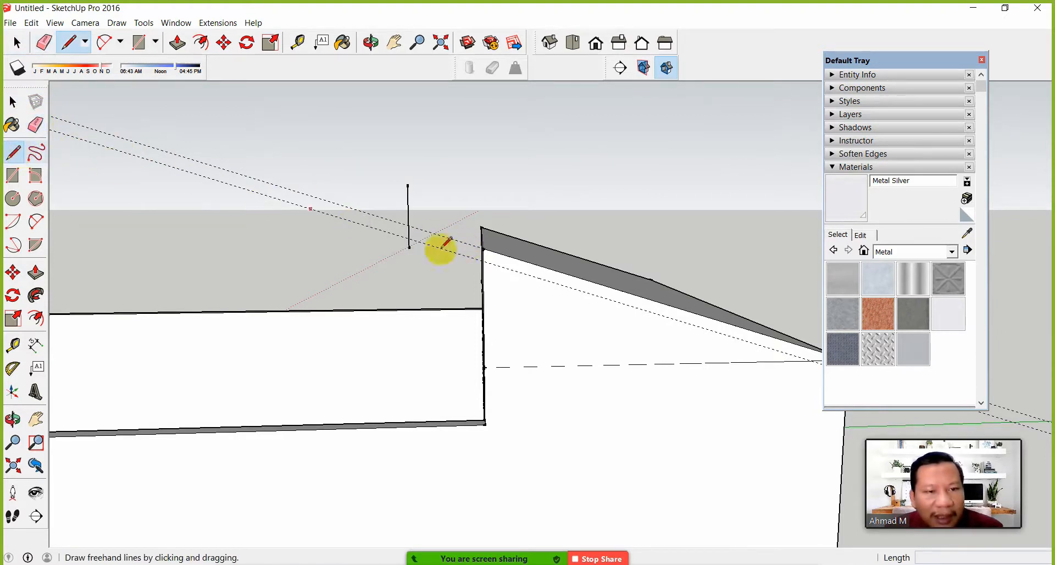
pyautogui.click(409, 226)
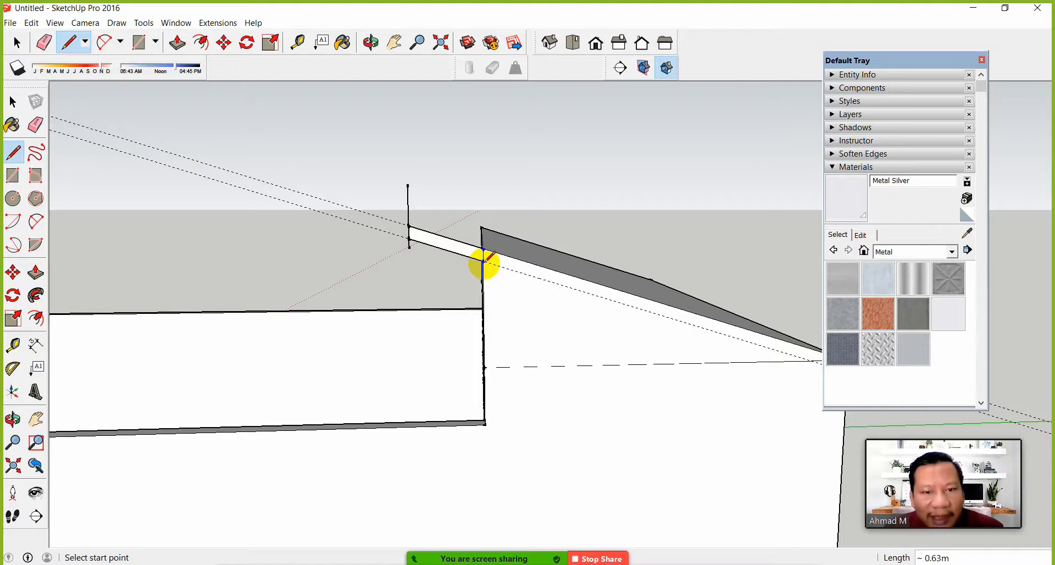
pyautogui.click(36, 124)
pyautogui.click(408, 204)
pyautogui.moveTo(503, 284); pyautogui.dragTo(481, 231, button='middle')
pyautogui.moveTo(527, 294)
pyautogui.mouseDown(button='middle')
pyautogui.moveTo(501, 296)
pyautogui.moveTo(600, 330)
pyautogui.moveTo(665, 326)
pyautogui.moveTo(453, 335)
pyautogui.moveTo(702, 350)
pyautogui.moveTo(556, 346)
pyautogui.moveTo(670, 350)
pyautogui.moveTo(588, 287)
pyautogui.moveTo(617, 325)
pyautogui.moveTo(494, 327)
pyautogui.mouseUp(button='middle')
pyautogui.click(35, 272)
pyautogui.moveTo(685, 286); pyautogui.dragTo(484, 305)
pyautogui.moveTo(483, 305); pyautogui.dragTo(504, 426, button='middle')
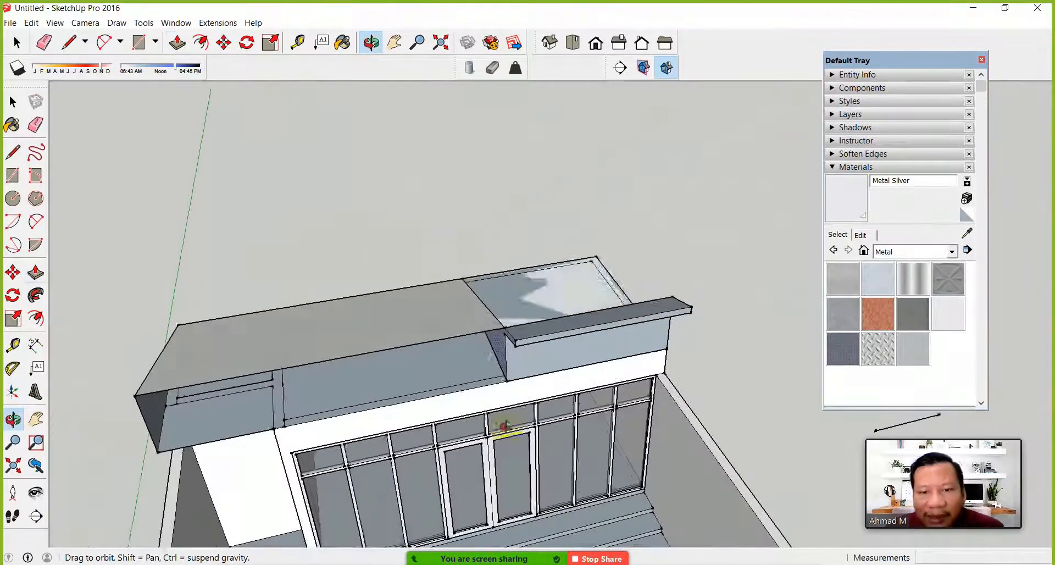
pyautogui.press('Escape')
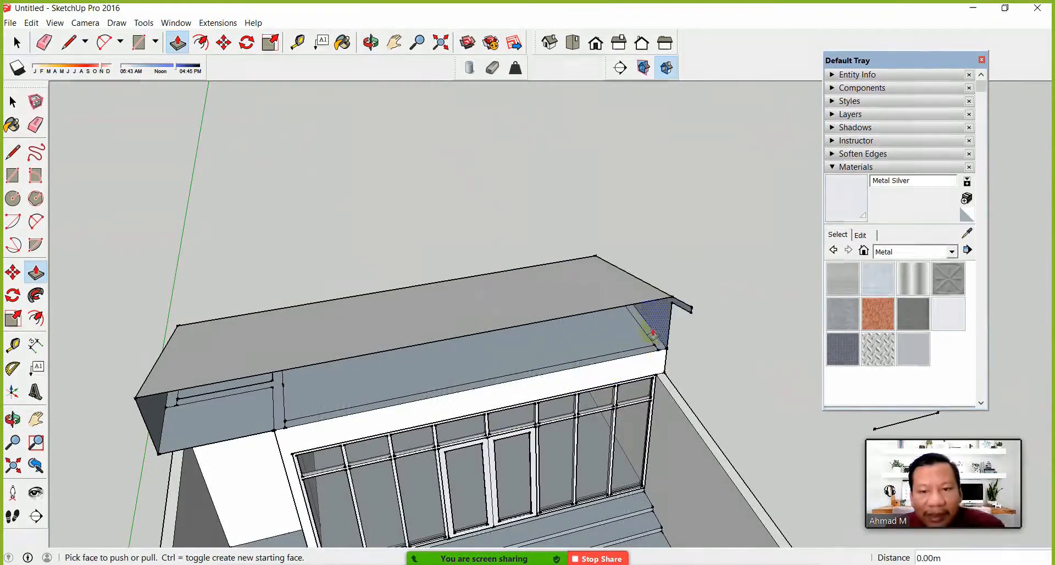
# Erase the extruded sloping roof surface and the gable triangle at the opposite end, keeping the gable with the overhang profile
pyautogui.click(35, 124)
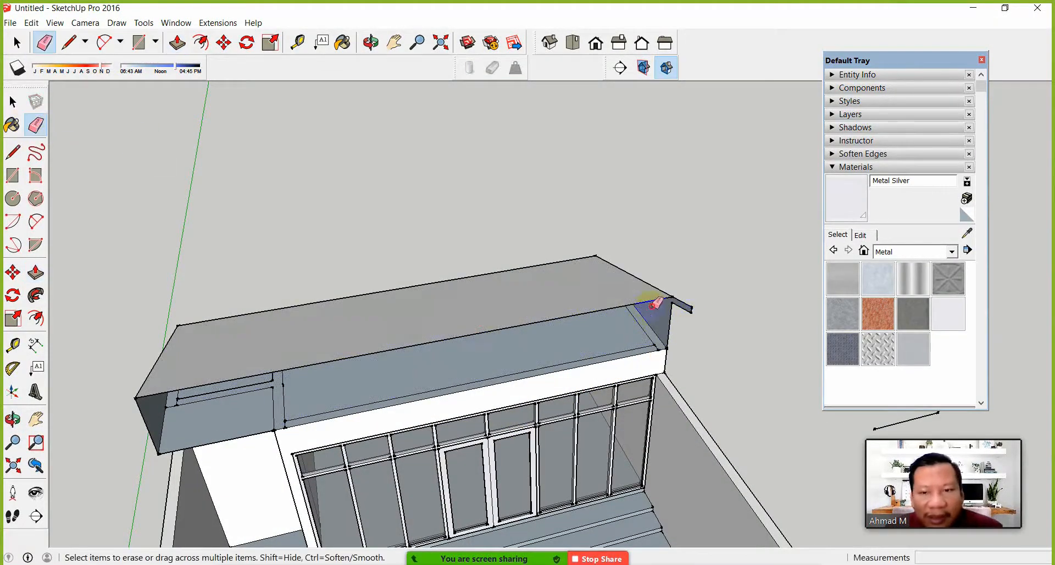
pyautogui.moveTo(654, 303); pyautogui.dragTo(611, 303)
pyautogui.moveTo(595, 351); pyautogui.dragTo(523, 314, button='middle')
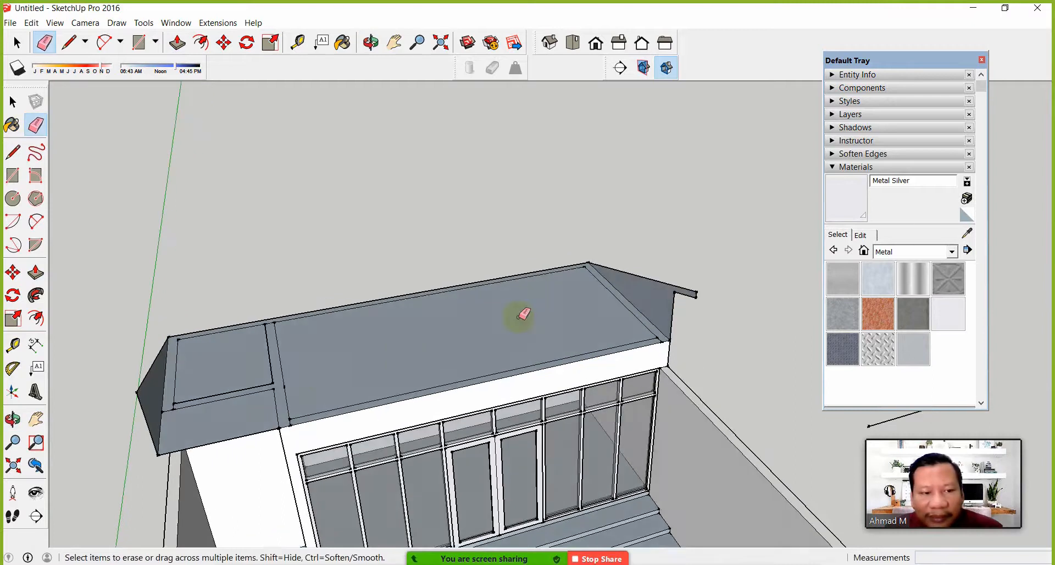
pyautogui.click(153, 373)
# Extrude the gable face together with its overhang profile 7.60 m across the building to the opposite side wall
pyautogui.click(36, 272)
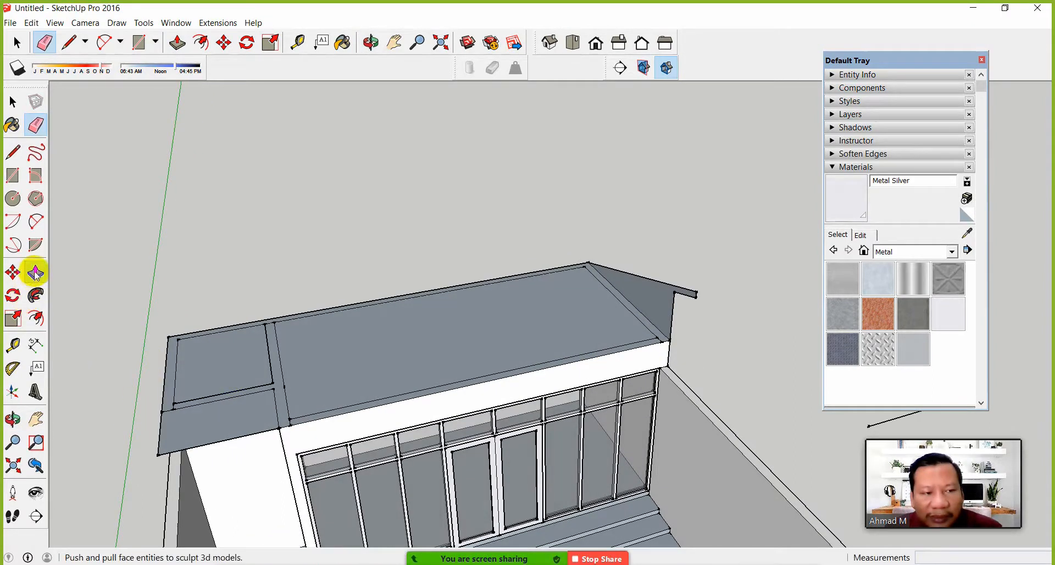
pyautogui.click(654, 297)
pyautogui.moveTo(577, 310); pyautogui.dragTo(486, 321, button='middle')
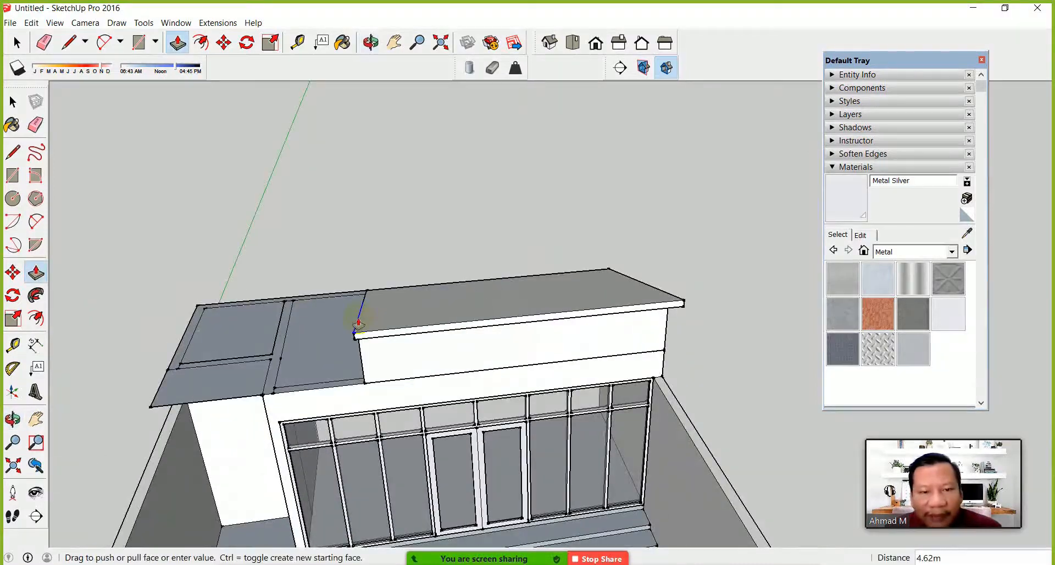
pyautogui.click(153, 412)
# Erase the horizontal seam line between the roof's front wall and the wall band above the storefront
pyautogui.moveTo(424, 419); pyautogui.dragTo(584, 393, button='middle')
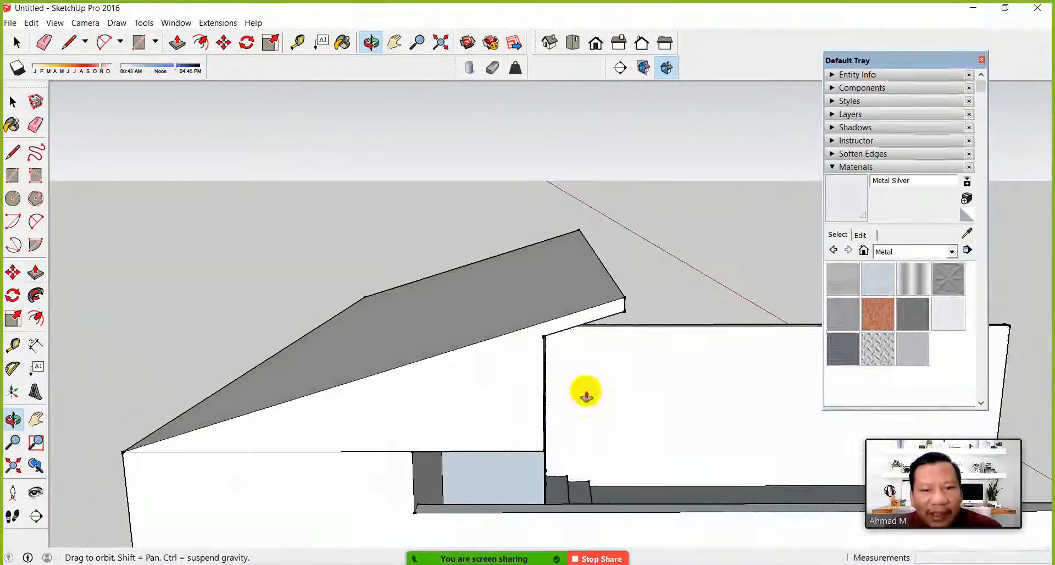
pyautogui.moveTo(603, 233); pyautogui.dragTo(569, 306, button='middle')
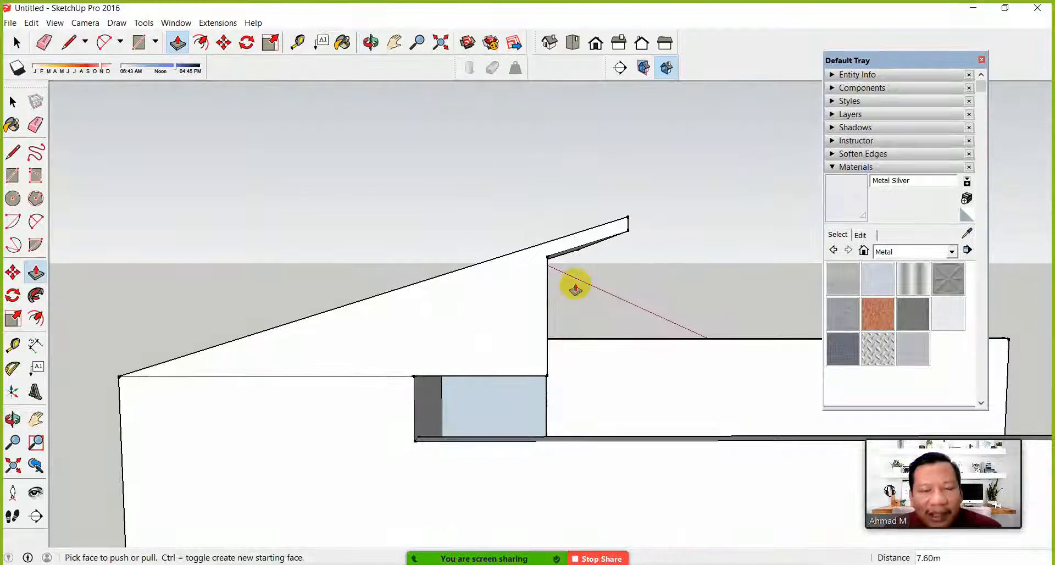
pyautogui.moveTo(571, 259); pyautogui.dragTo(178, 368, button='middle')
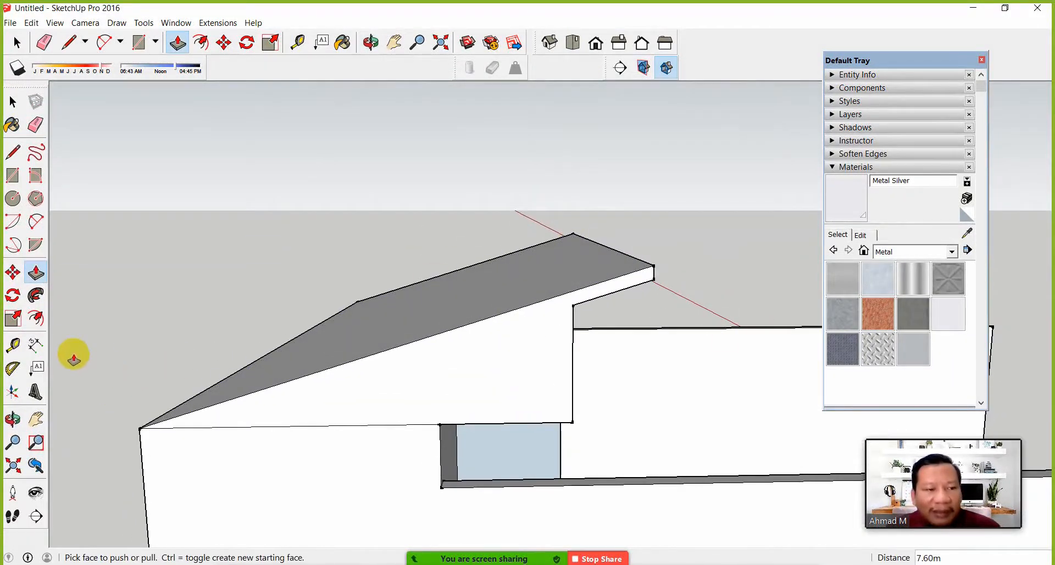
pyautogui.click(13, 102)
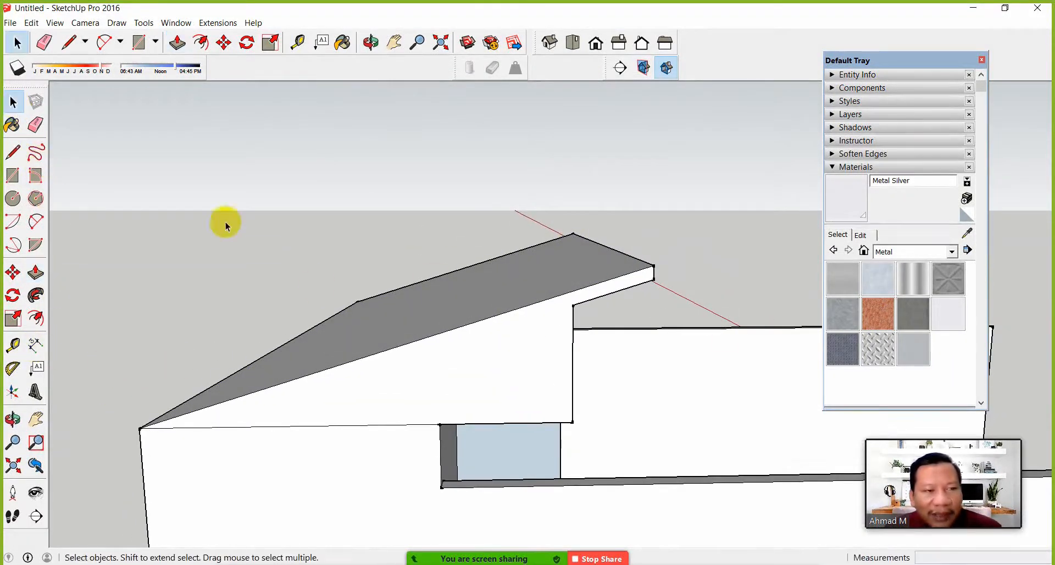
pyautogui.moveTo(537, 288); pyautogui.dragTo(376, 280, button='middle')
pyautogui.moveTo(450, 298); pyautogui.dragTo(553, 266, button='middle')
pyautogui.moveTo(490, 316); pyautogui.dragTo(584, 289, button='middle')
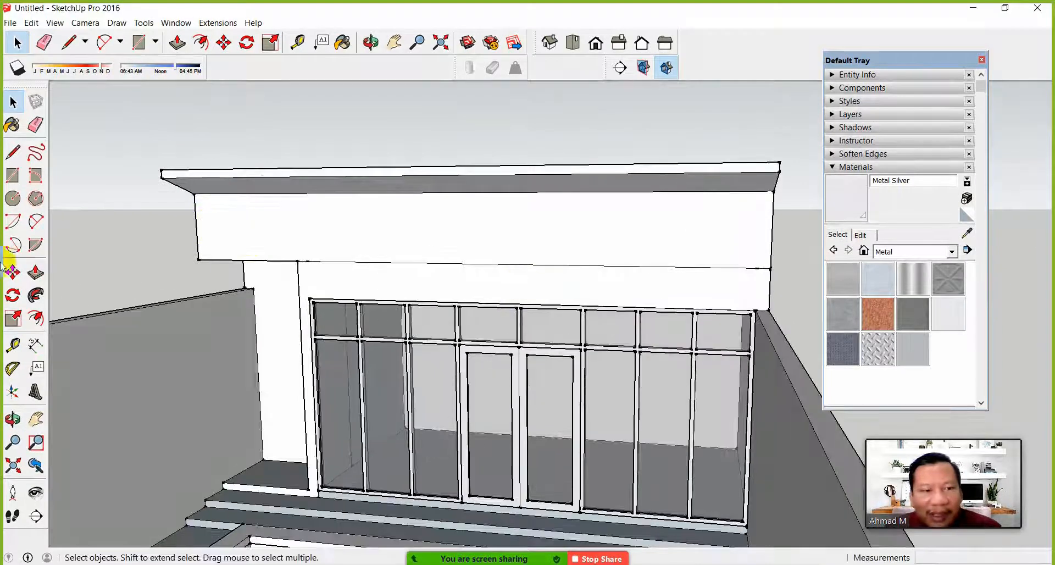
pyautogui.click(35, 125)
pyautogui.click(439, 266)
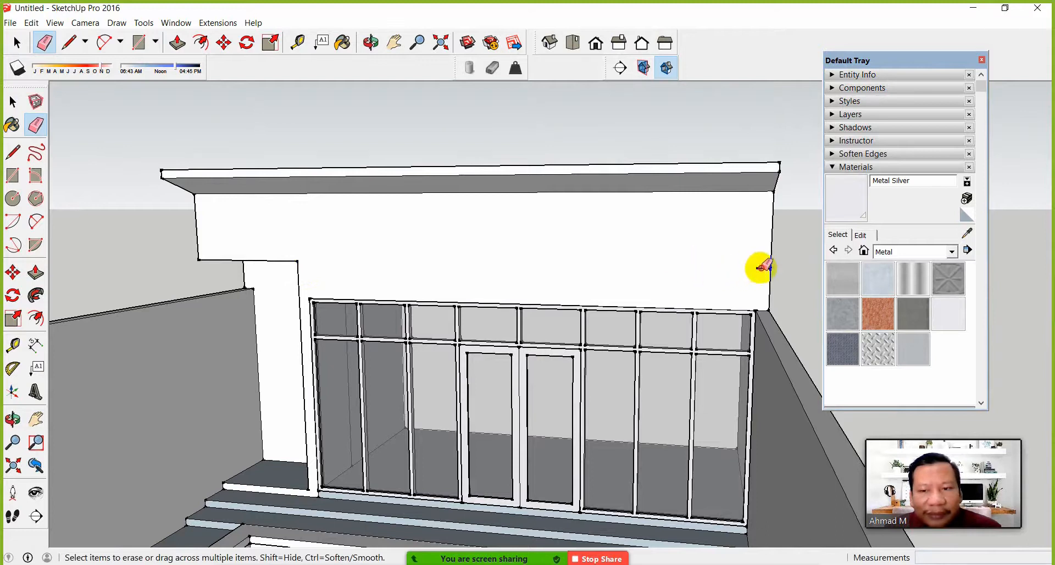
# Draw a line about 1.85 m long from the pool rim's front corner on the gap side to the yard floor's front edge
pyautogui.moveTo(730, 283); pyautogui.dragTo(476, 354, button='middle')
pyautogui.moveTo(110, 176); pyautogui.dragTo(106, 296, button='middle')
pyautogui.scroll(5, 369, 344)
pyautogui.click(15, 158)
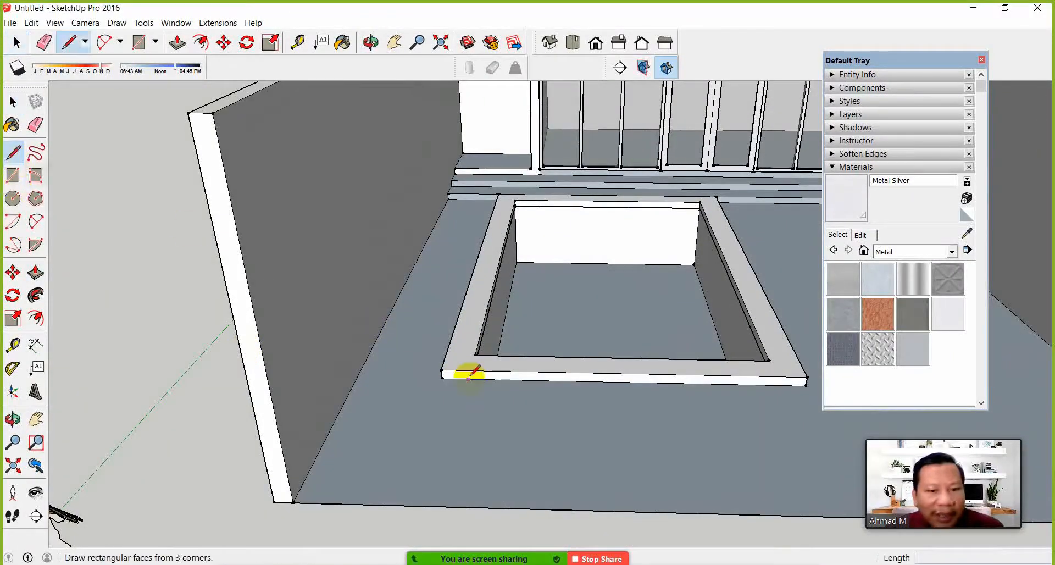
pyautogui.click(442, 374)
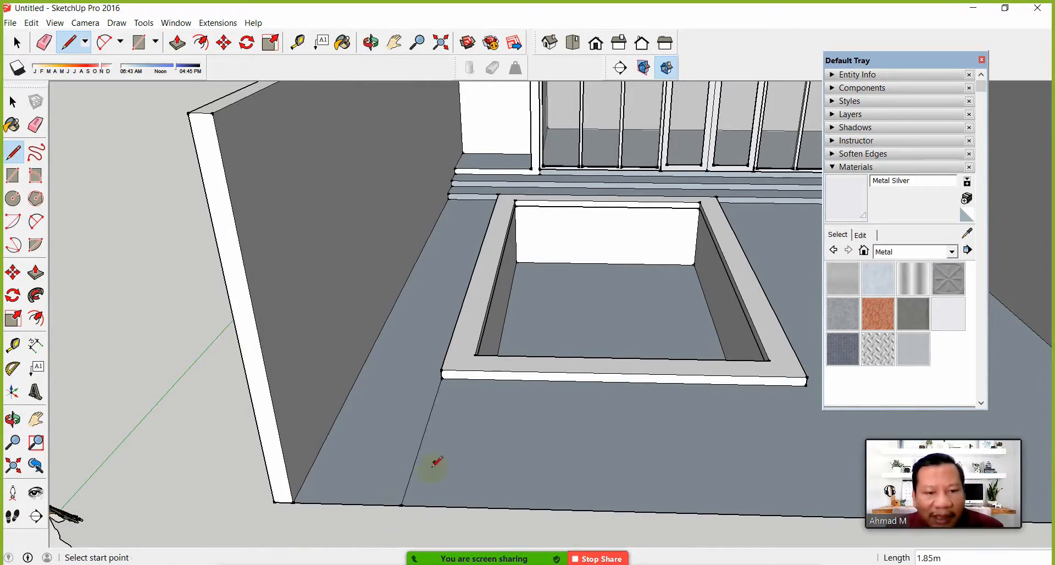
# Paint the larger yard floor area around the pool with Grass Dark Green from the Landscaping, Fencing and Vegetation materials
pyautogui.scroll(-5, 437, 337)
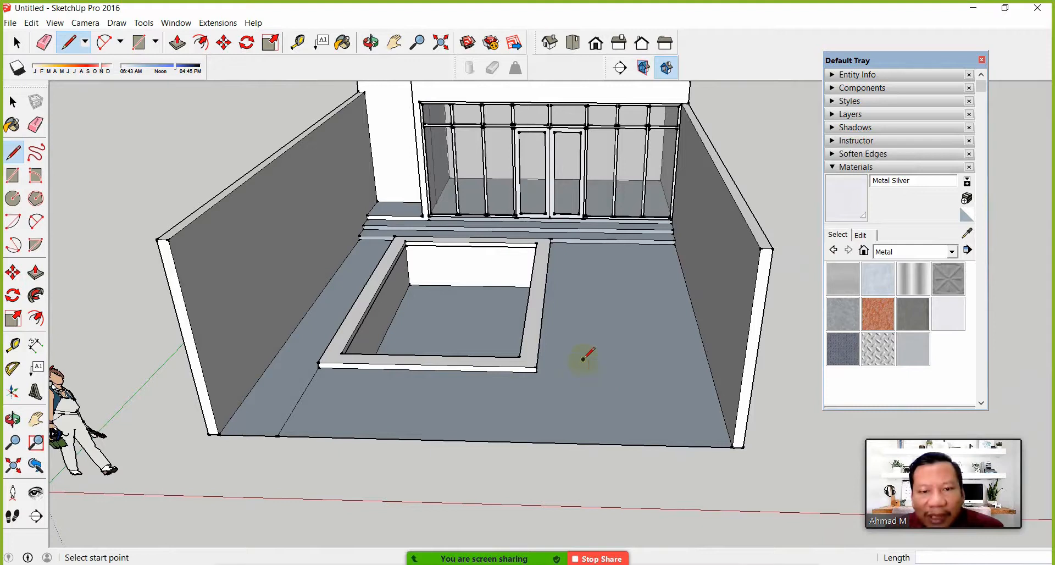
pyautogui.click(901, 252)
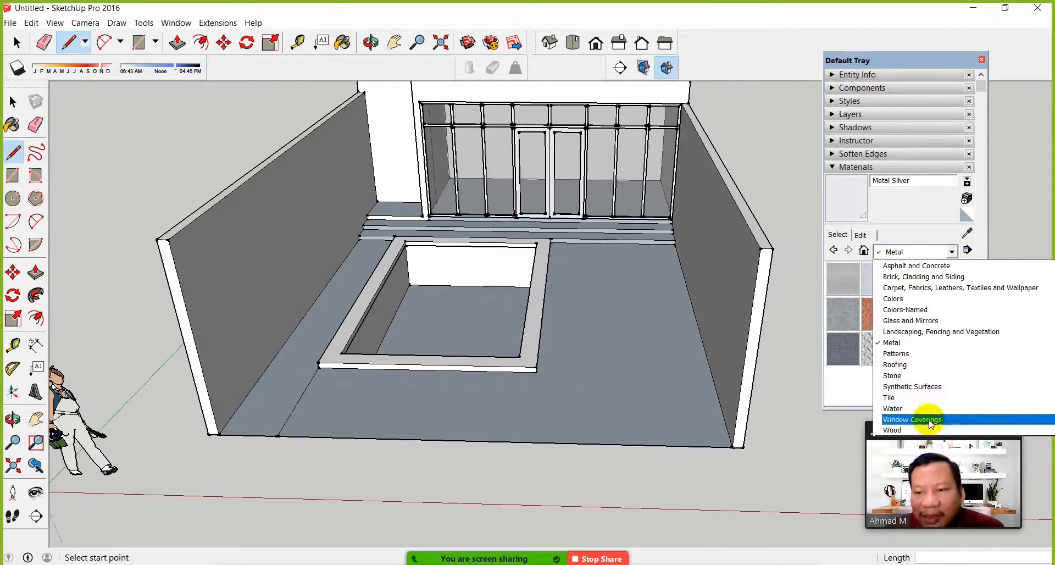
pyautogui.click(942, 287)
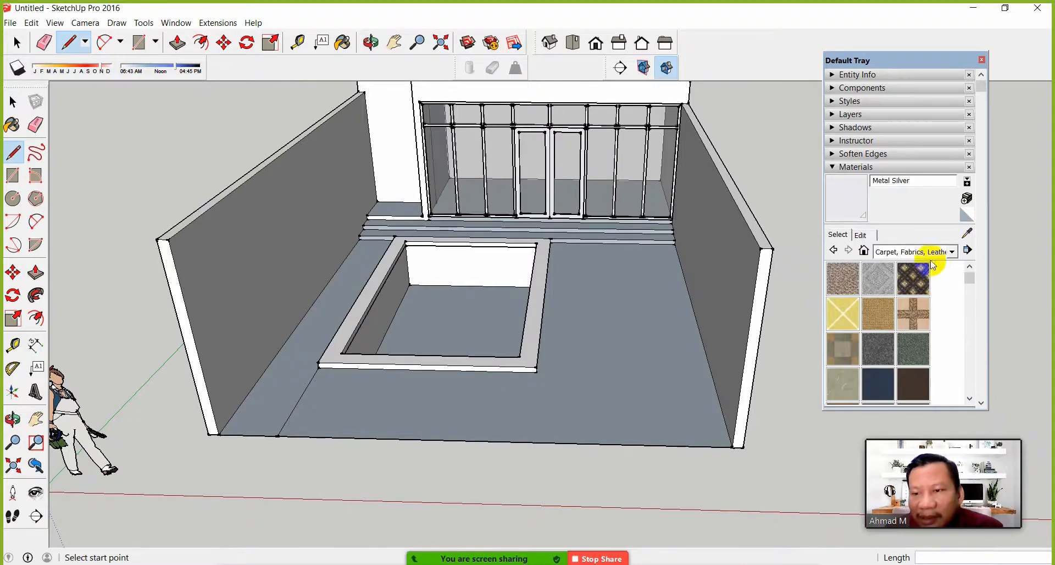
pyautogui.scroll(-3, 933, 265)
pyautogui.click(917, 186)
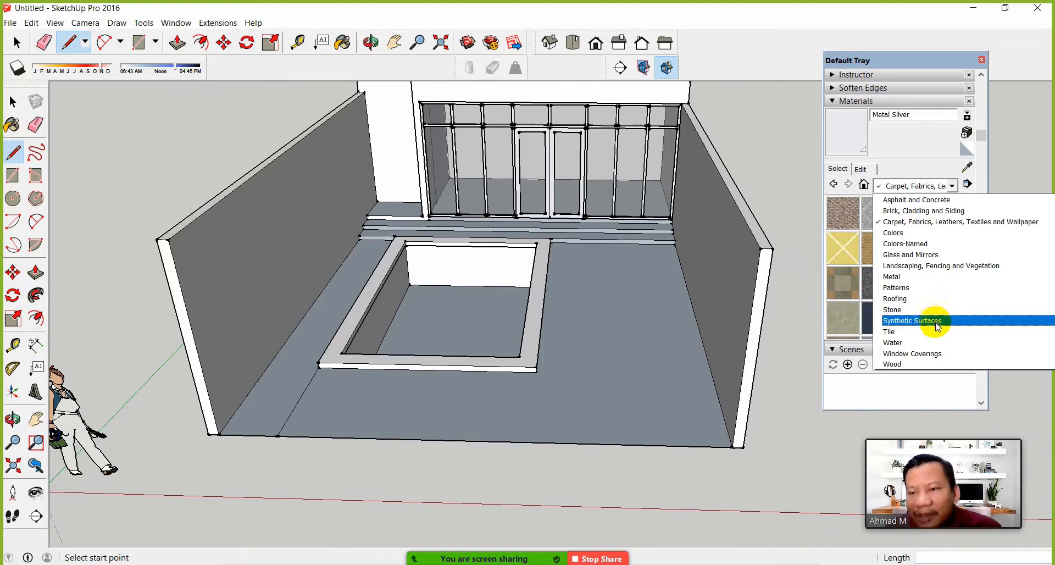
pyautogui.click(942, 266)
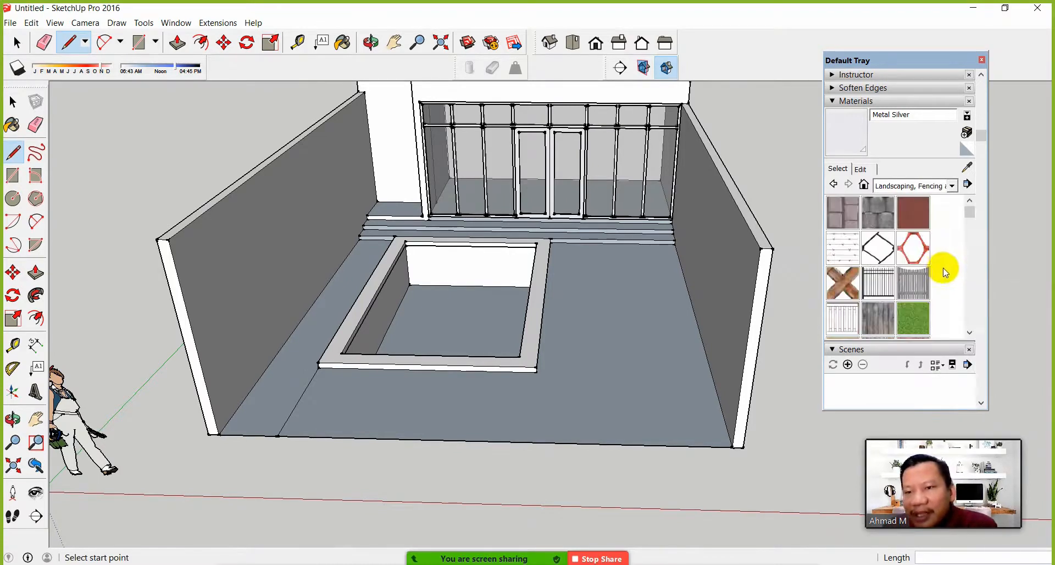
pyautogui.click(914, 319)
pyautogui.scroll(-2, 914, 308)
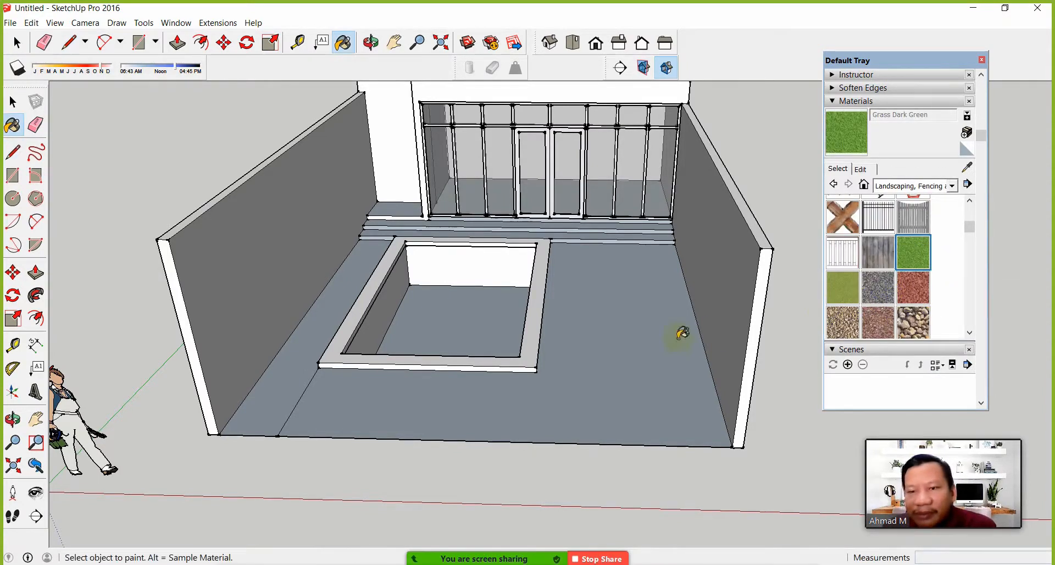
pyautogui.click(581, 365)
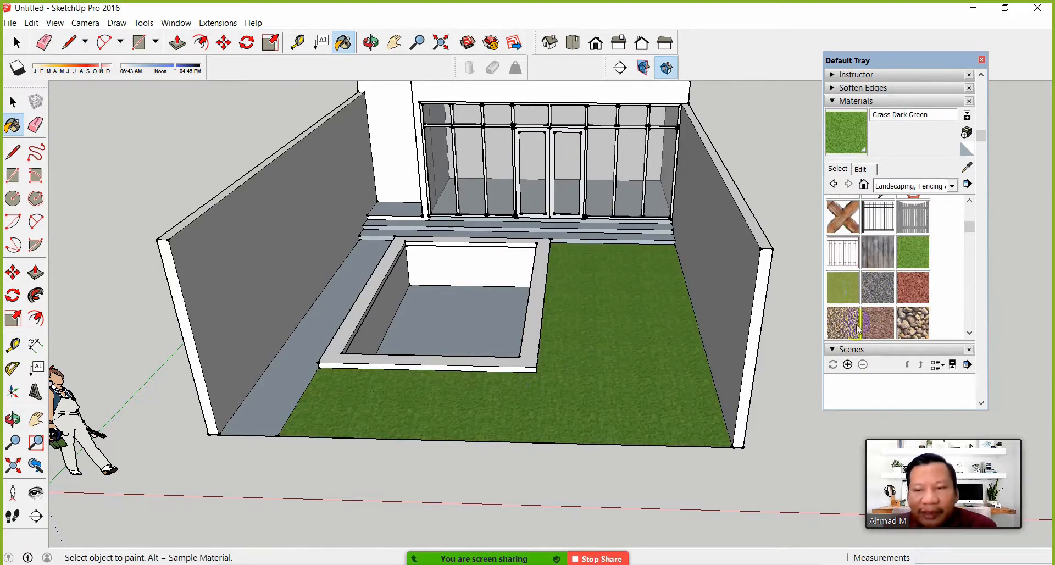
# Paint the narrow ground strip between the pool and the side wall with Groundcover Gravel 1 inch
pyautogui.click(838, 331)
pyautogui.click(878, 287)
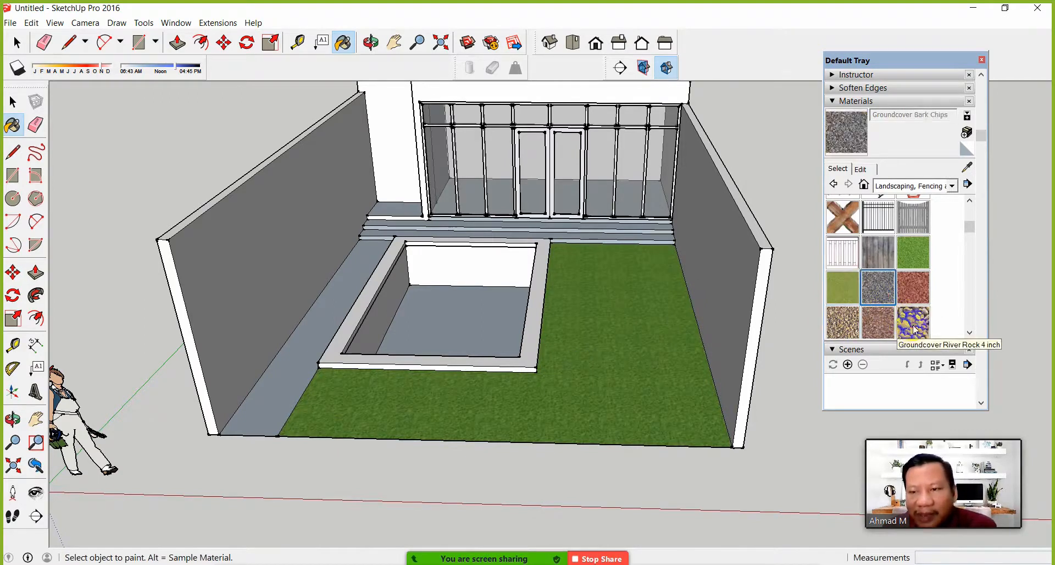
pyautogui.click(914, 328)
pyautogui.click(852, 328)
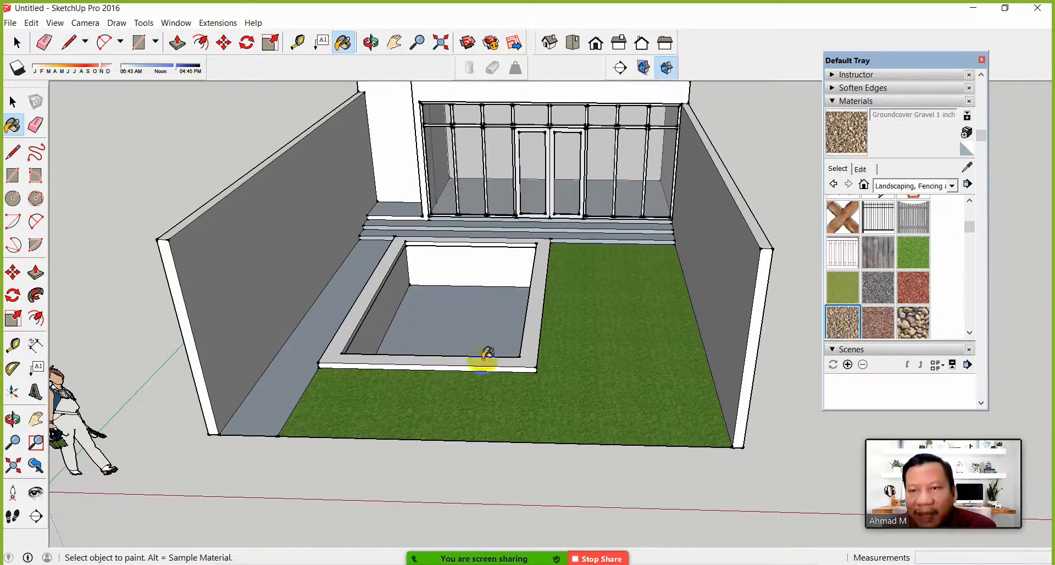
pyautogui.click(295, 390)
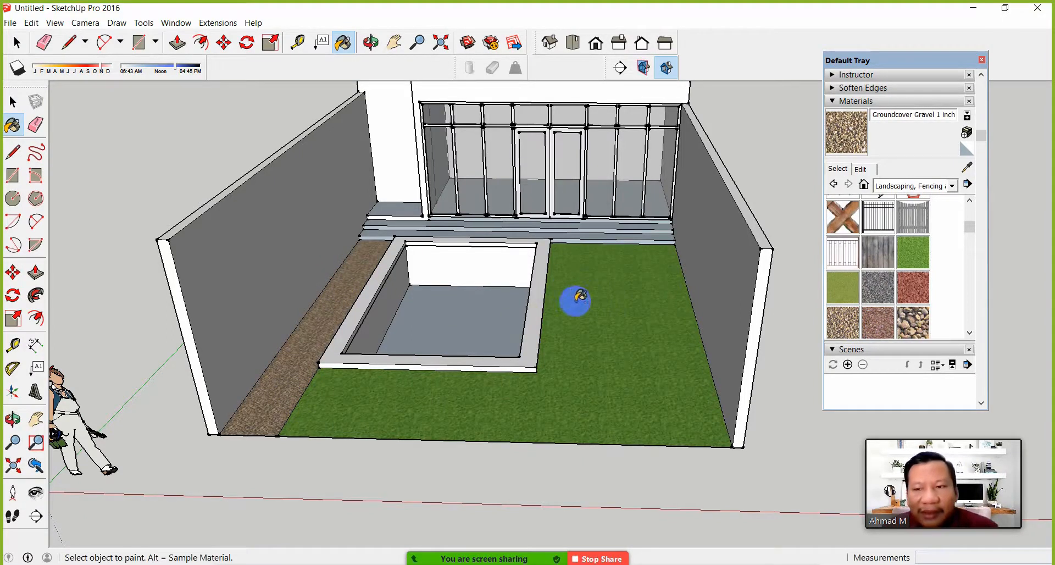
# Paint the pool floor with Mosaic Hexagonal Tile from the Tile materials
pyautogui.moveTo(575, 301); pyautogui.dragTo(579, 351, button='middle')
pyautogui.scroll(4, 500, 341)
pyautogui.moveTo(501, 341); pyautogui.dragTo(552, 318, button='middle')
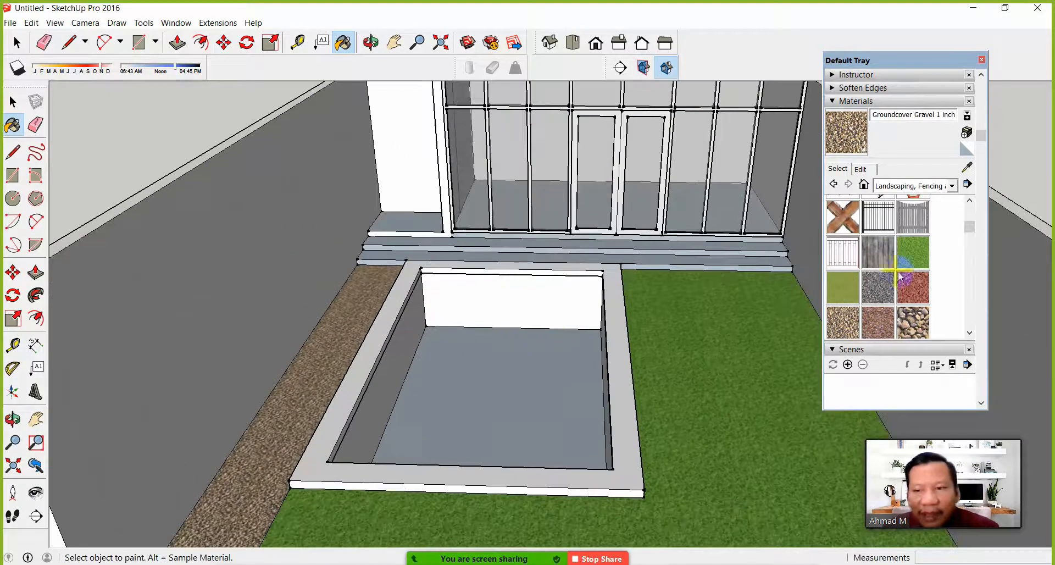
pyautogui.click(913, 187)
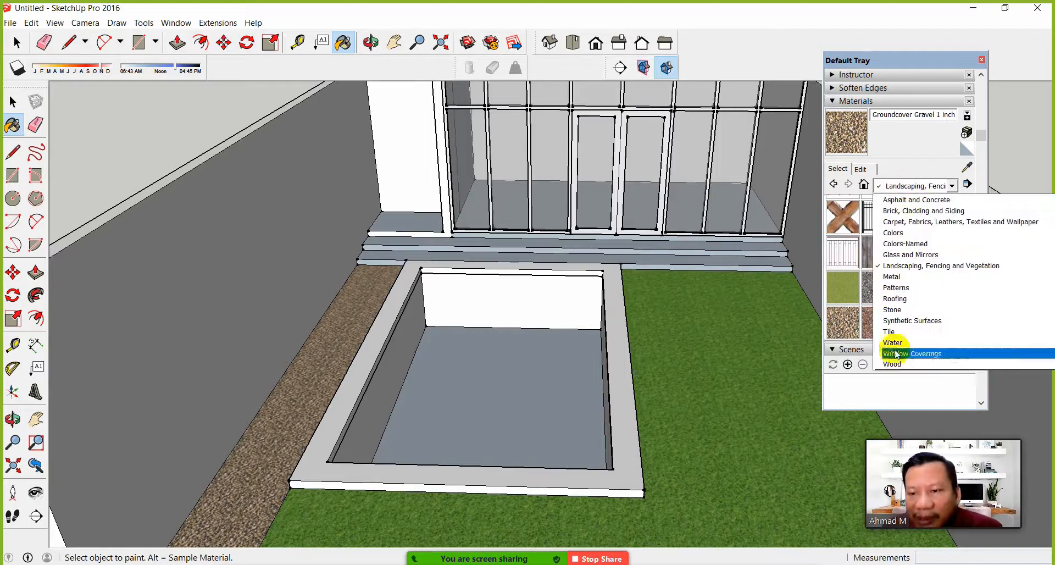
pyautogui.click(901, 331)
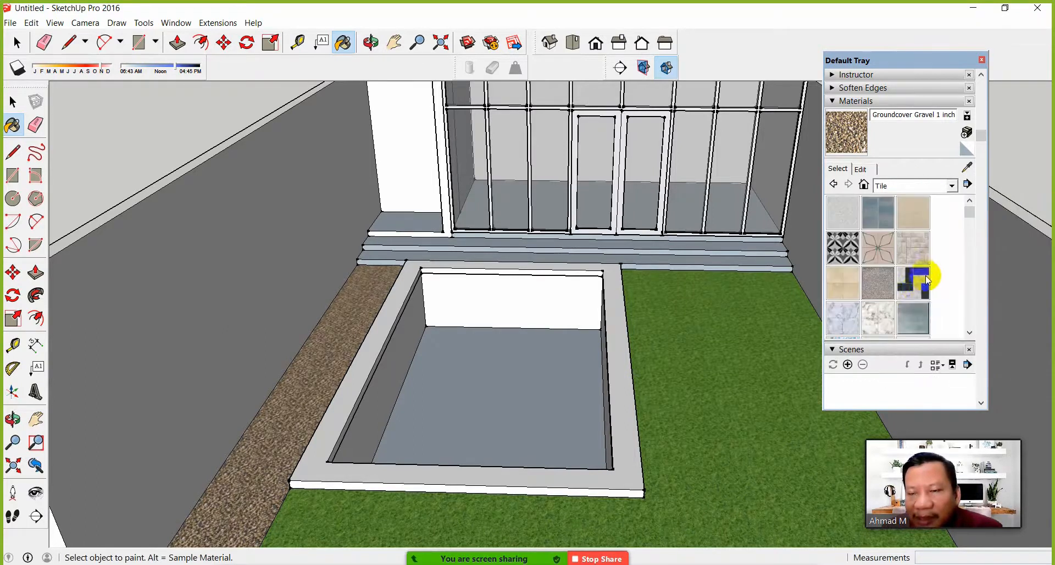
pyautogui.scroll(-4, 902, 317)
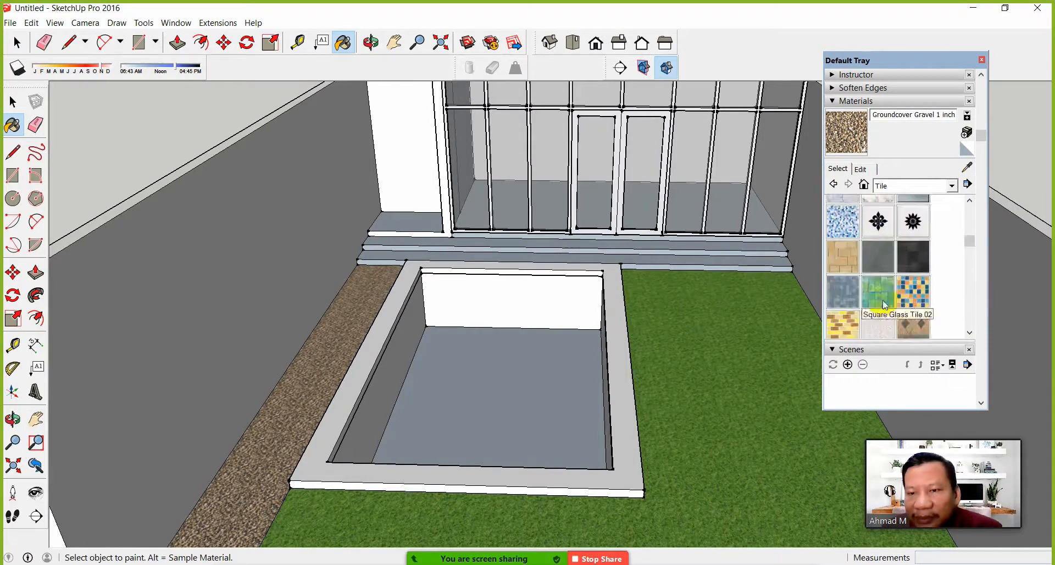
pyautogui.scroll(-2, 882, 309)
pyautogui.scroll(-3, 882, 308)
pyautogui.scroll(3, 888, 308)
pyautogui.scroll(2, 888, 309)
pyautogui.click(844, 291)
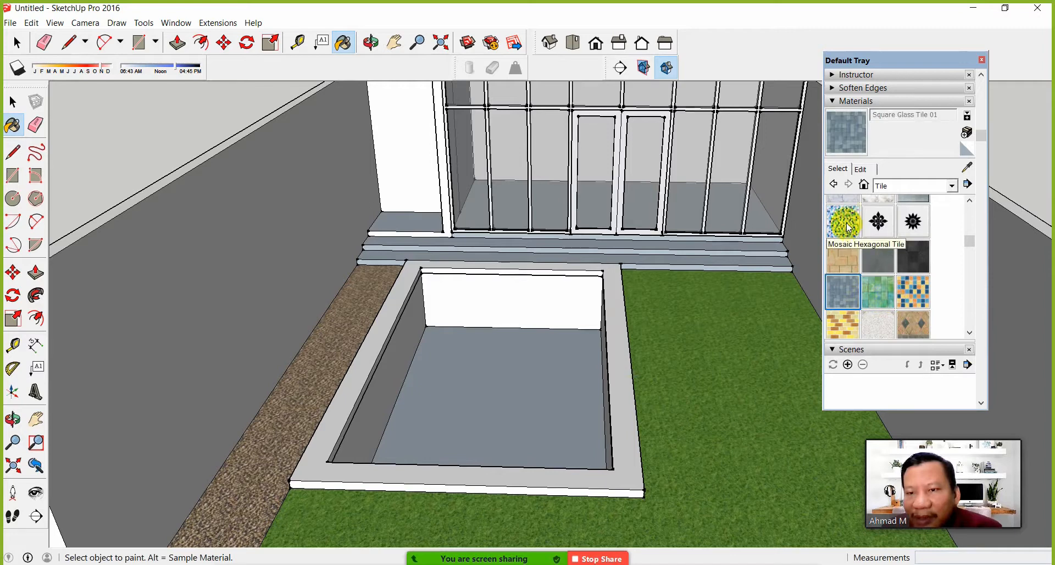
pyautogui.click(849, 226)
pyautogui.click(531, 406)
# Paint the pool's inner side walls with the same Mosaic Hexagonal Tile as its floor
pyautogui.moveTo(531, 408); pyautogui.dragTo(413, 425, button='middle')
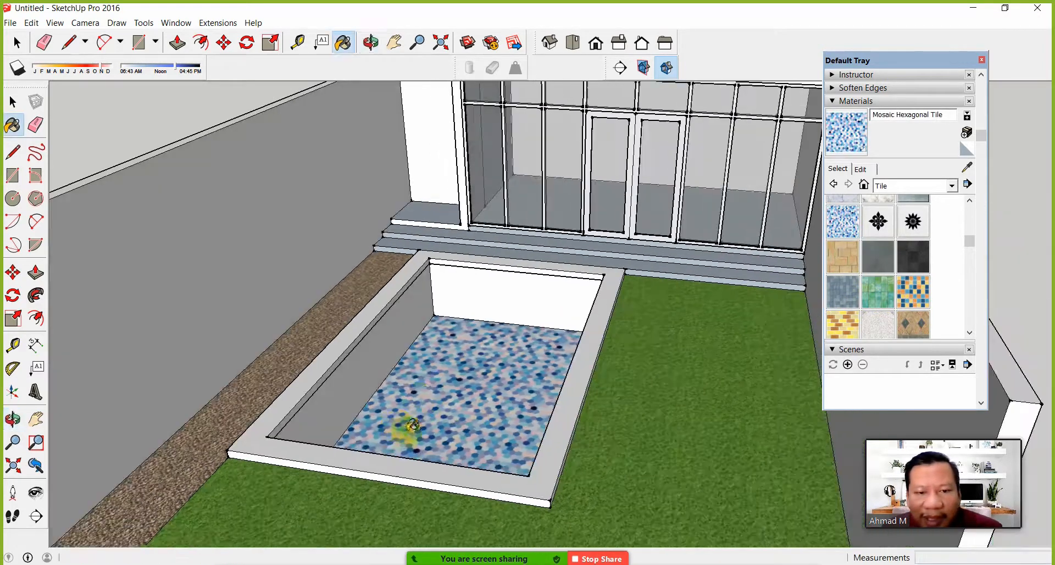
pyautogui.click(391, 349)
pyautogui.click(493, 303)
pyautogui.moveTo(565, 377)
pyautogui.mouseDown(button='middle')
pyautogui.moveTo(669, 400)
pyautogui.moveTo(709, 384)
pyautogui.moveTo(718, 407)
pyautogui.moveTo(347, 487)
pyautogui.moveTo(309, 430)
pyautogui.moveTo(322, 315)
pyautogui.moveTo(332, 354)
pyautogui.mouseUp(button='middle')
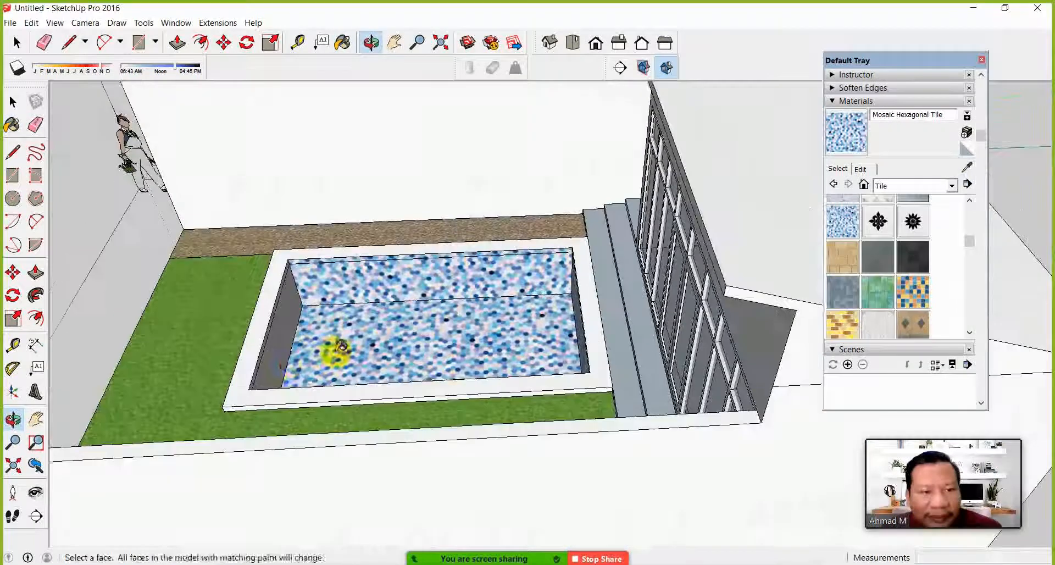
pyautogui.scroll(3, 304, 325)
pyautogui.scroll(-2, 304, 325)
pyautogui.moveTo(306, 299); pyautogui.dragTo(388, 348, button='middle')
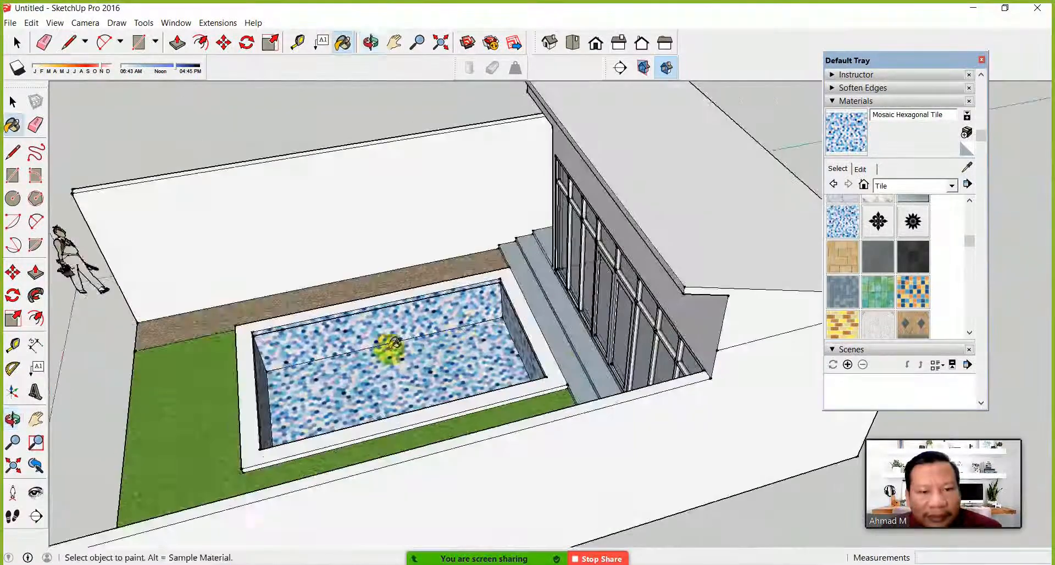
pyautogui.scroll(3, 483, 409)
pyautogui.scroll(-3, 484, 409)
pyautogui.moveTo(483, 348); pyautogui.dragTo(455, 306, button='middle')
pyautogui.scroll(3, 599, 327)
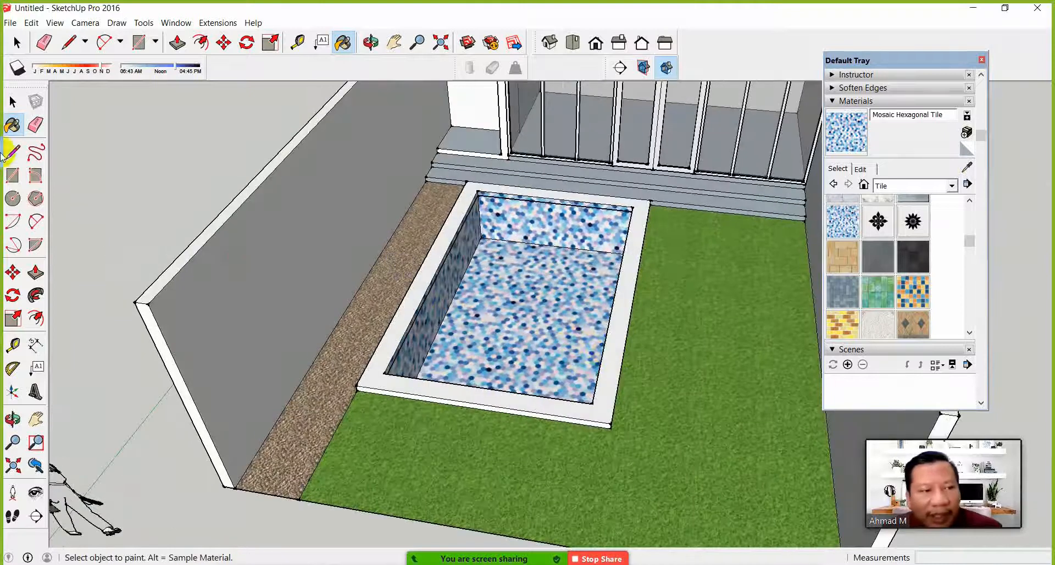
# Draw a water-surface rectangle of about 4.98 × 2.98 m between opposite inner pool corners, at the seam just below the rim
pyautogui.click(22, 177)
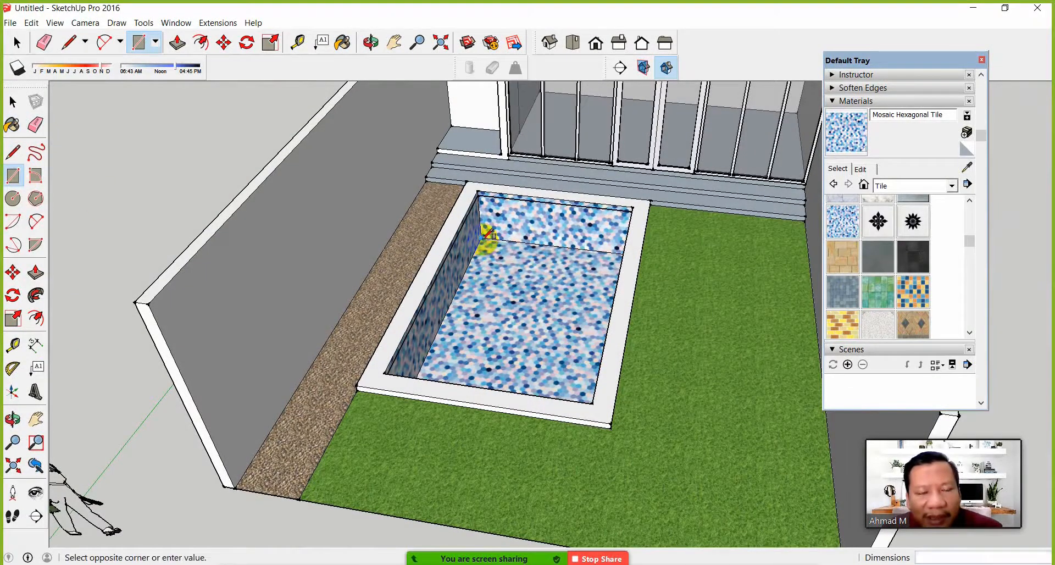
pyautogui.moveTo(543, 318); pyautogui.dragTo(780, 438, button='middle')
pyautogui.moveTo(706, 417); pyautogui.dragTo(474, 268, button='middle')
pyautogui.scroll(5, 473, 220)
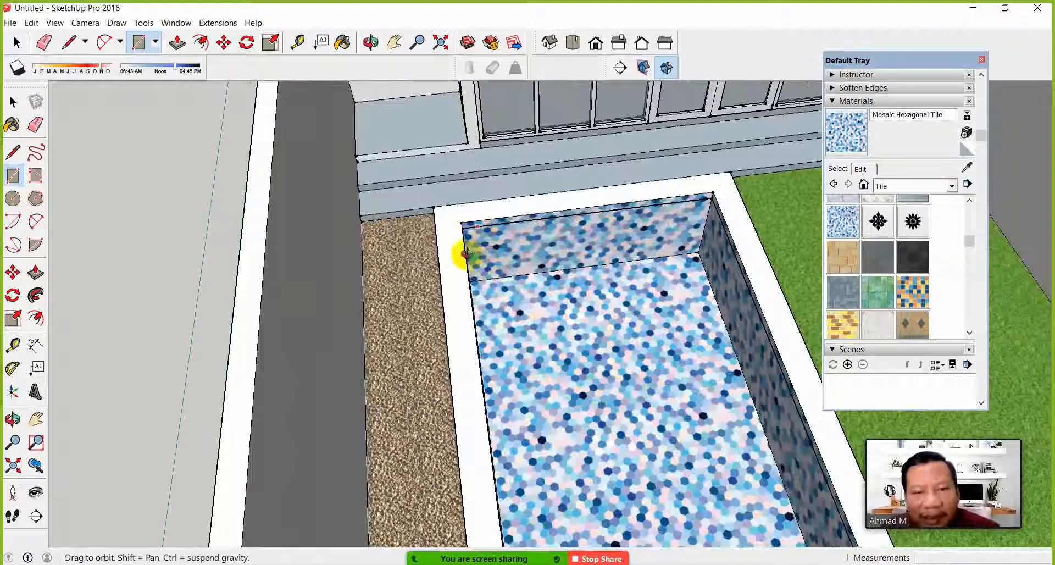
pyautogui.scroll(4, 480, 222)
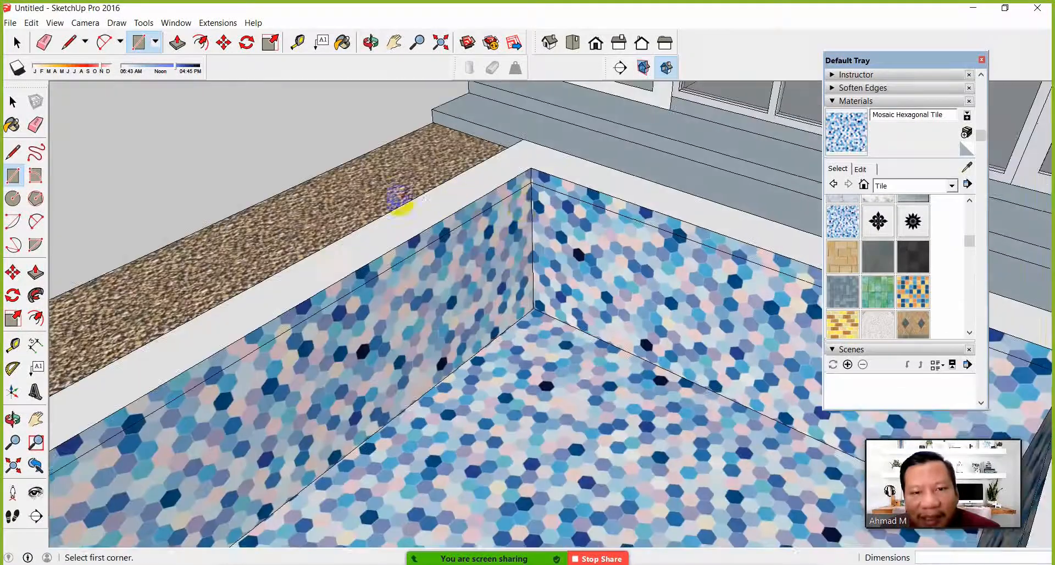
pyautogui.scroll(-6, 560, 310)
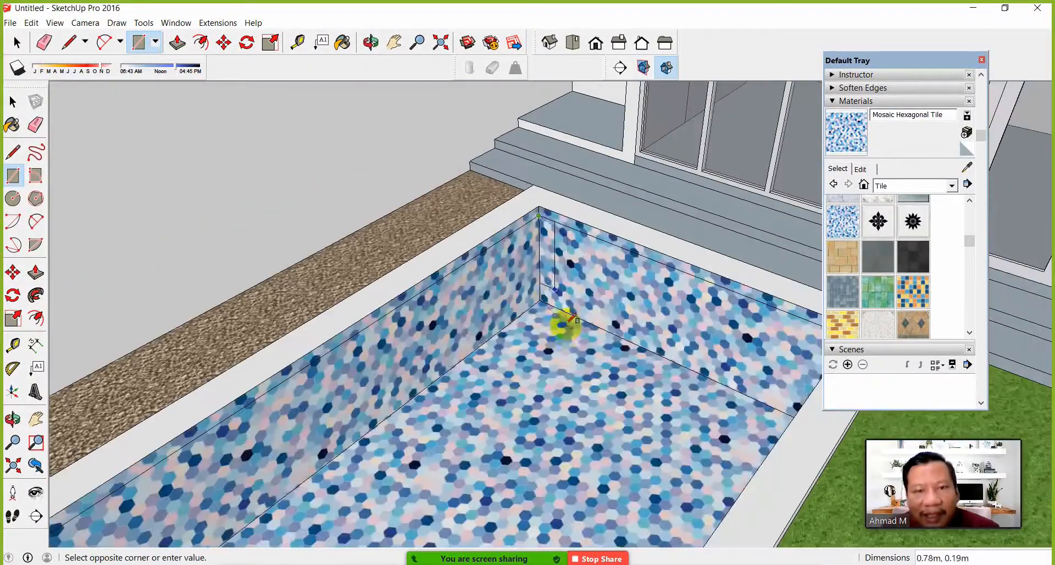
pyautogui.keyDown('shift'); pyautogui.moveTo(513, 431); pyautogui.dragTo(859, 374, button='middle'); pyautogui.keyUp('shift')
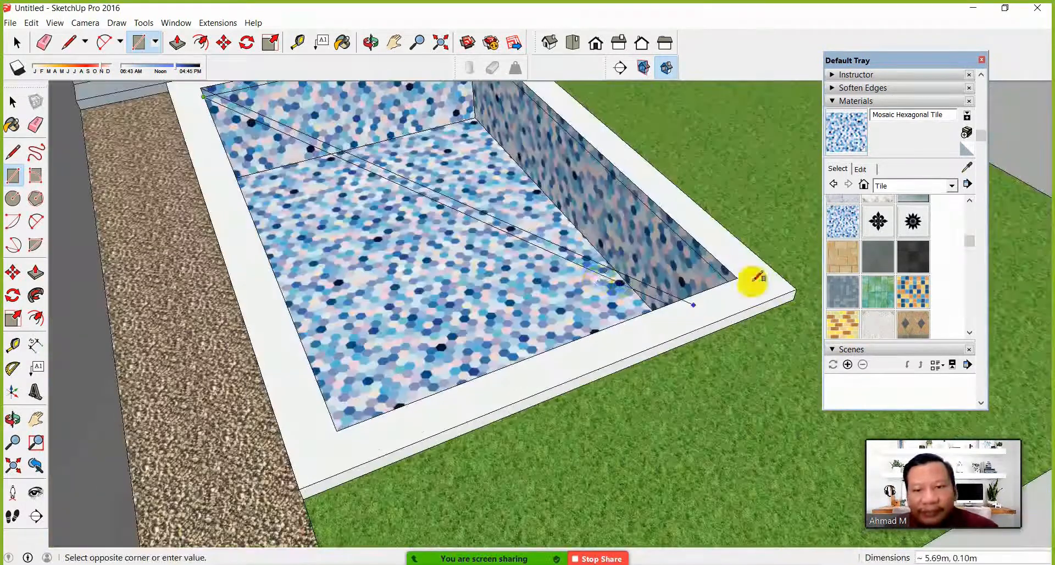
pyautogui.keyDown('shift'); pyautogui.moveTo(649, 247); pyautogui.dragTo(560, 295, button='middle'); pyautogui.keyUp('shift')
pyautogui.scroll(-5, 560, 295)
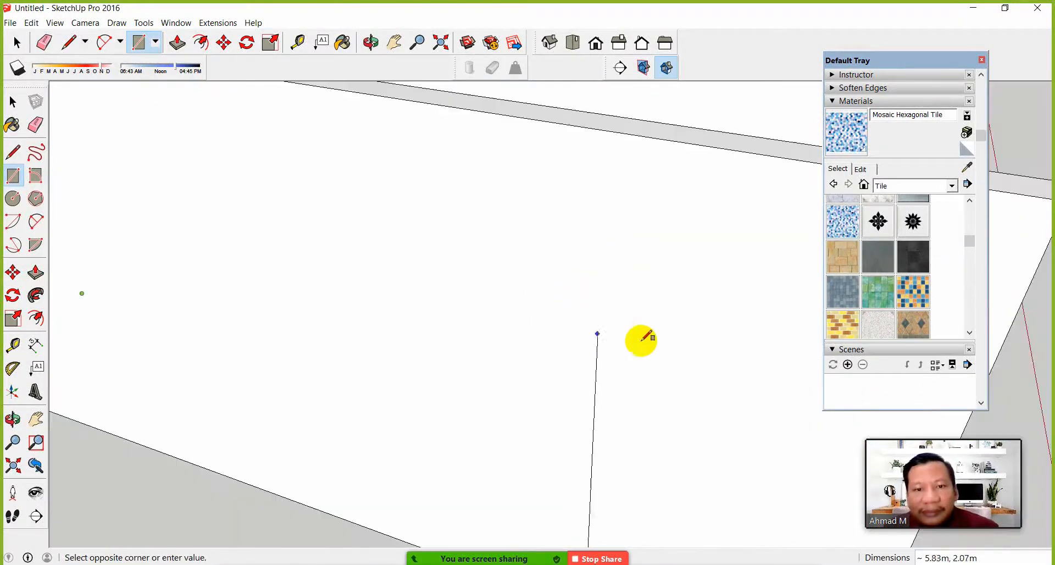
pyautogui.moveTo(611, 261); pyautogui.dragTo(621, 337, button='middle')
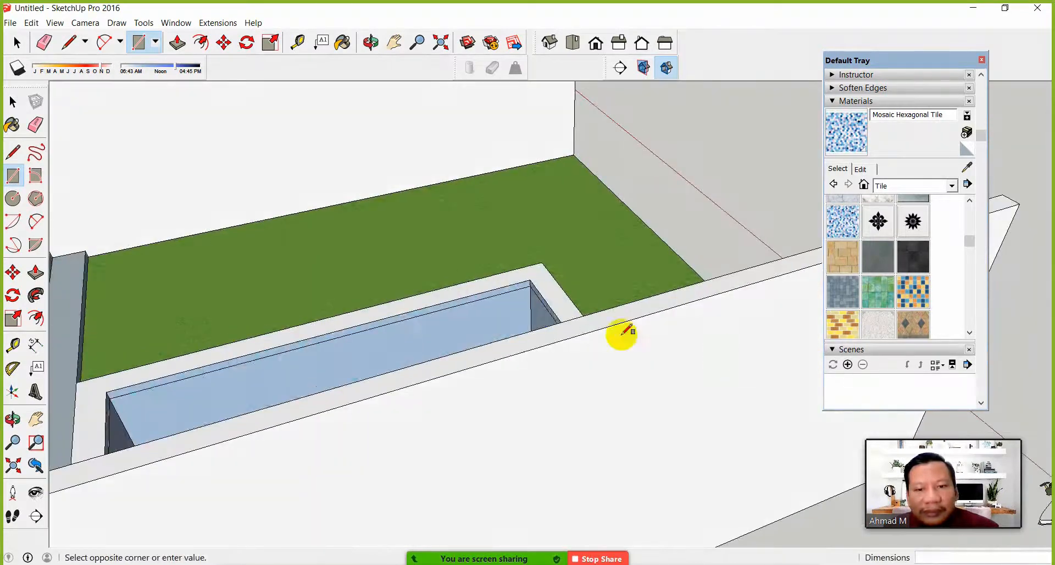
pyautogui.scroll(5, 503, 290)
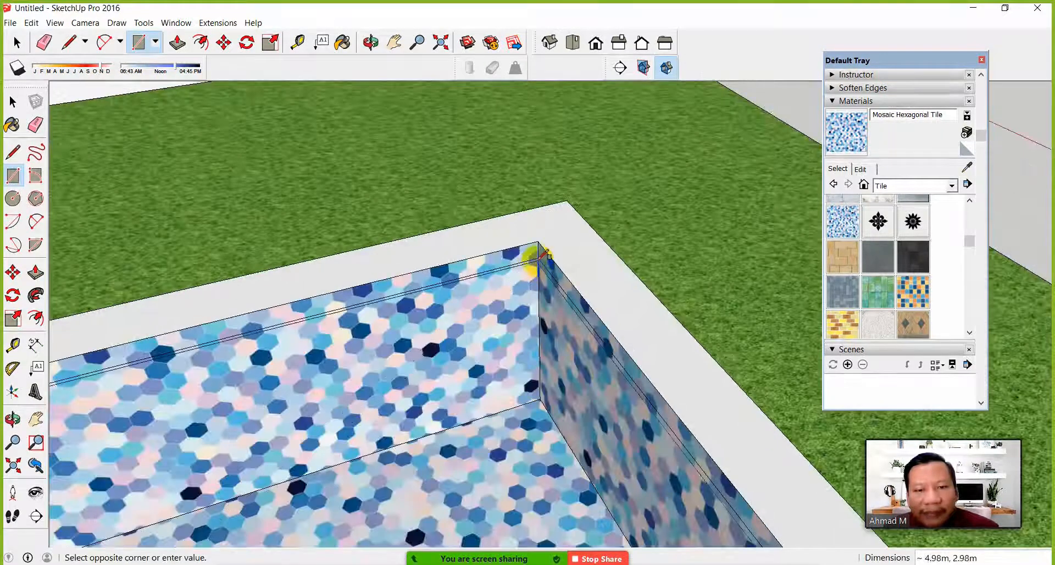
pyautogui.click(540, 256)
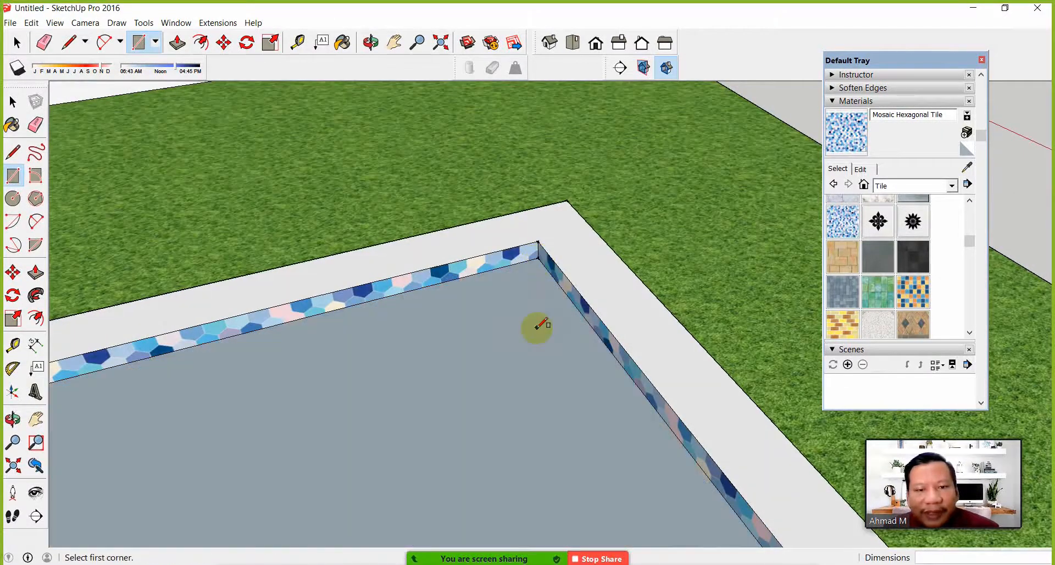
# Paint the water-surface face inside the pool with Water Dark Blue from the Water materials
pyautogui.scroll(-2, 537, 357)
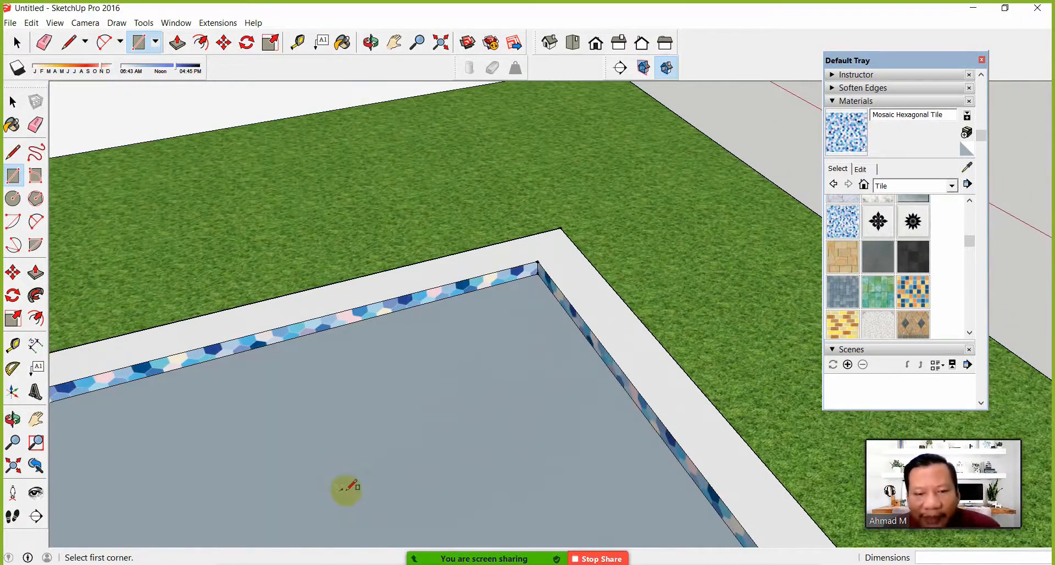
pyautogui.click(13, 102)
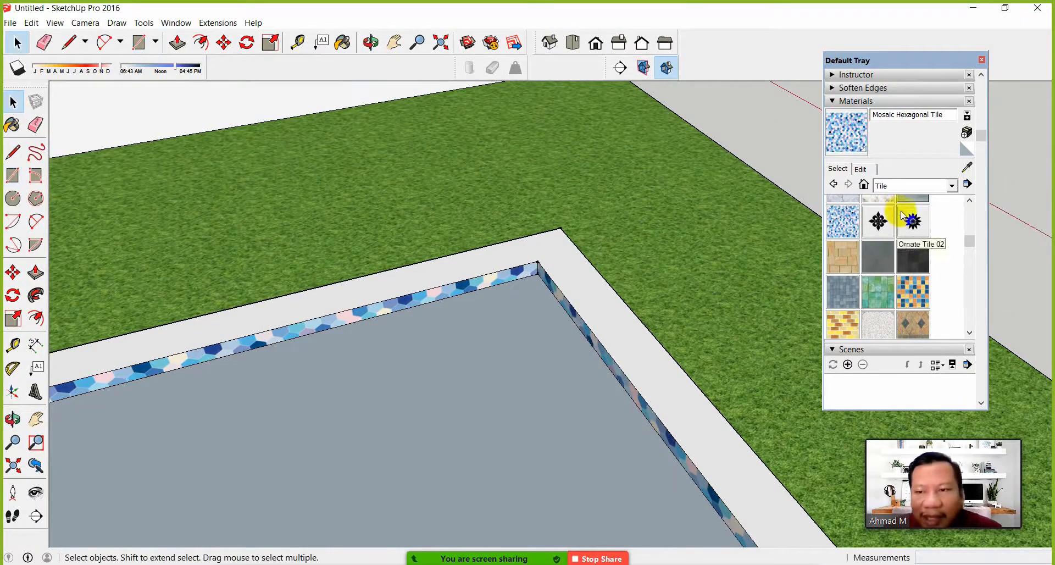
pyautogui.click(900, 190)
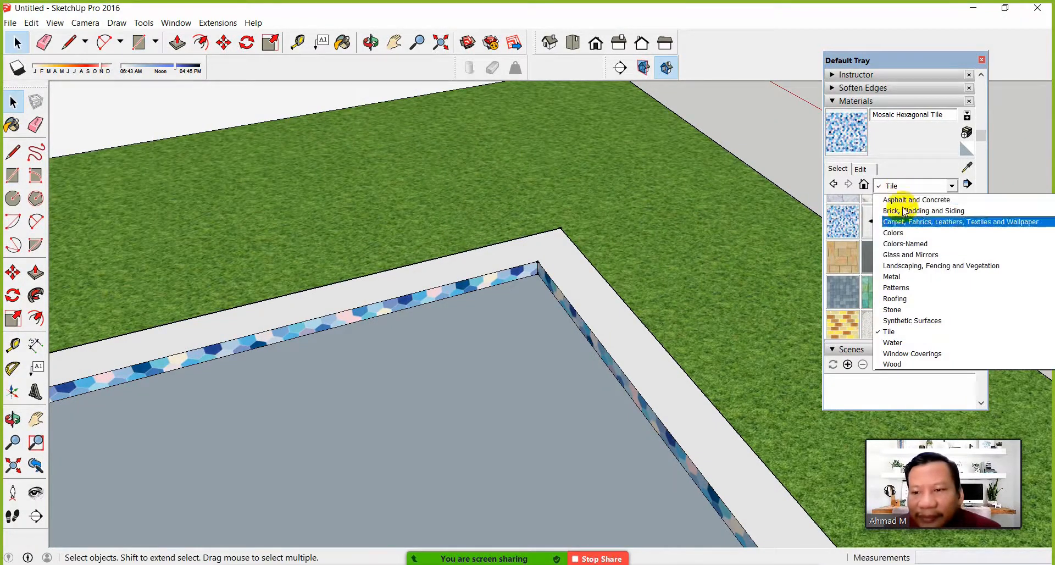
pyautogui.click(916, 346)
pyautogui.click(878, 265)
pyautogui.click(844, 222)
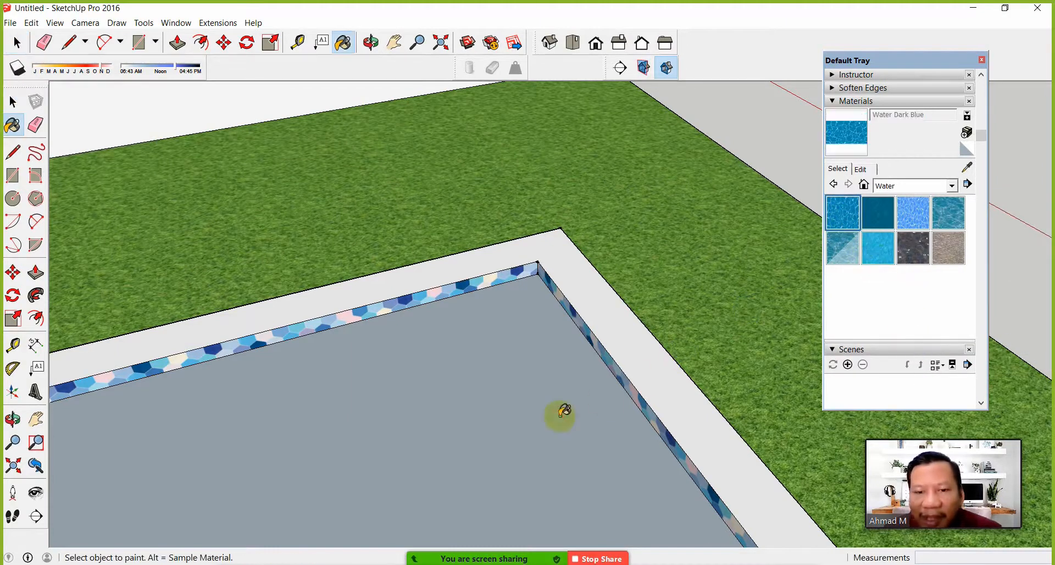
pyautogui.click(546, 406)
pyautogui.middleClick(250, 437)
pyautogui.moveTo(250, 436); pyautogui.dragTo(539, 369, button='middle')
pyautogui.moveTo(556, 309); pyautogui.dragTo(263, 345, button='middle')
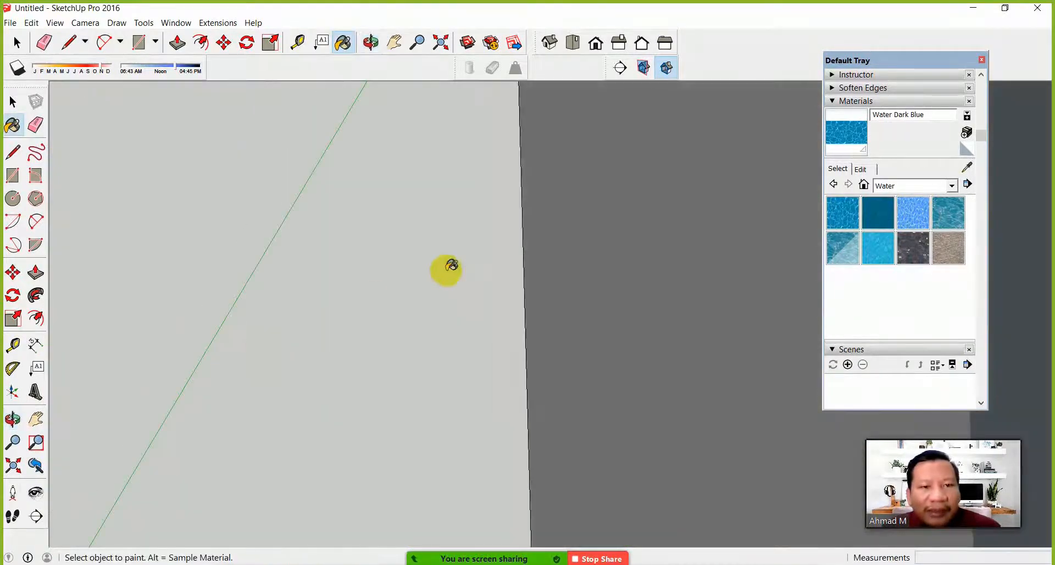
# Cover the side wall and ceiling of the recess beside the storefront with rectangles of 3.20 × 1.00 m and 1.50 × 1.00 m
pyautogui.click(441, 42)
pyautogui.scroll(3, 597, 295)
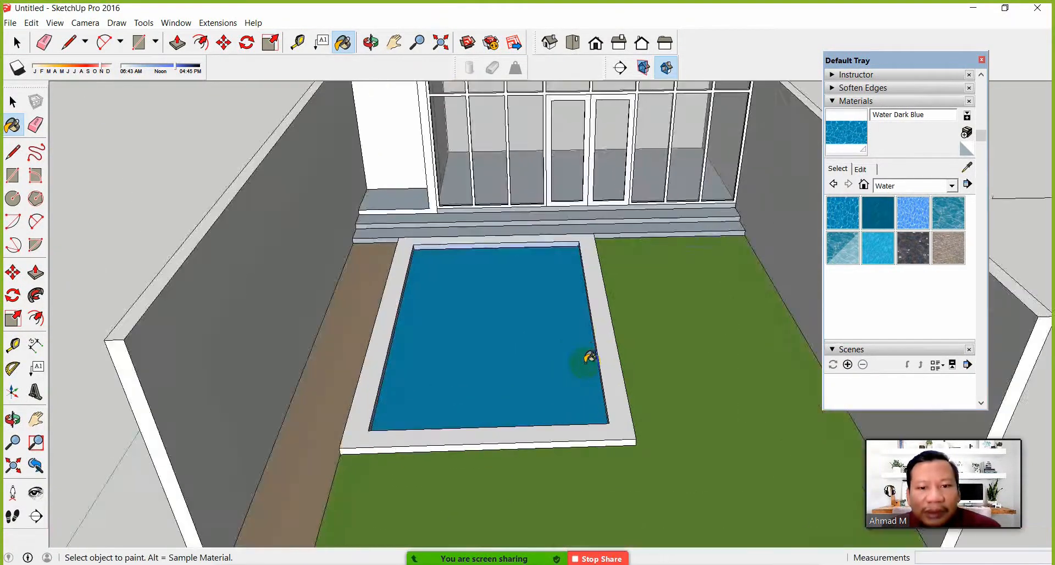
pyautogui.scroll(1, 128, 140)
pyautogui.press('space')
pyautogui.moveTo(405, 247); pyautogui.dragTo(478, 233, button='middle')
pyautogui.scroll(5, 459, 291)
pyautogui.scroll(4, 432, 263)
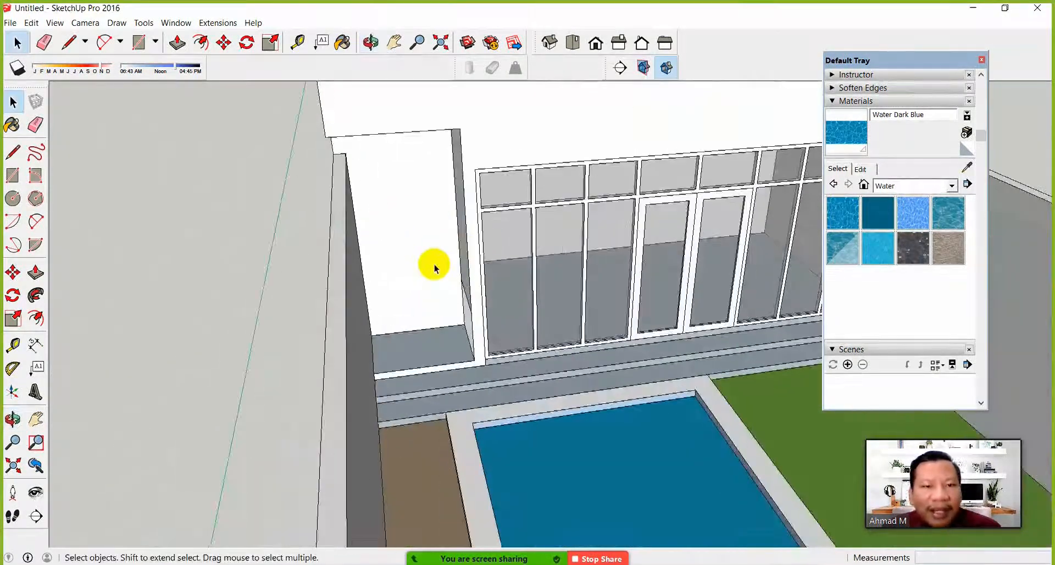
pyautogui.moveTo(432, 258); pyautogui.dragTo(511, 372, button='middle')
pyautogui.scroll(2, 439, 331)
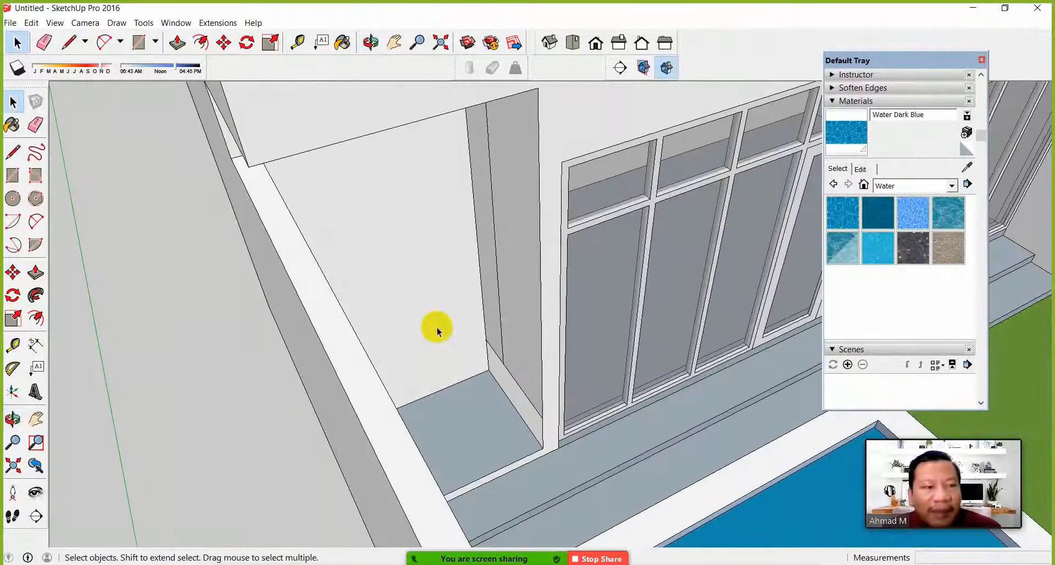
pyautogui.click(12, 174)
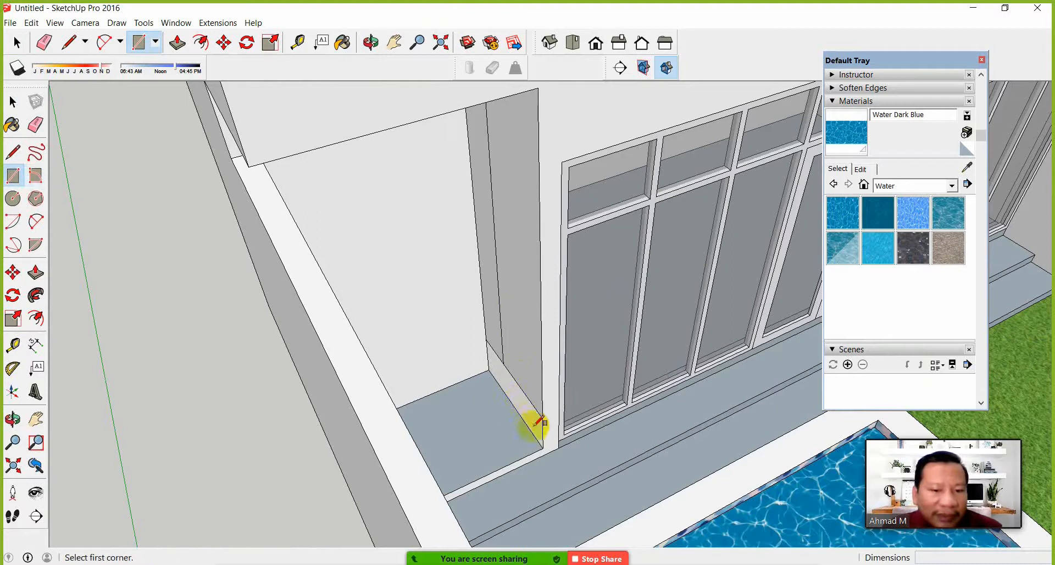
pyautogui.moveTo(543, 442); pyautogui.dragTo(436, 419, button='middle')
pyautogui.moveTo(516, 215); pyautogui.dragTo(402, 179, button='middle')
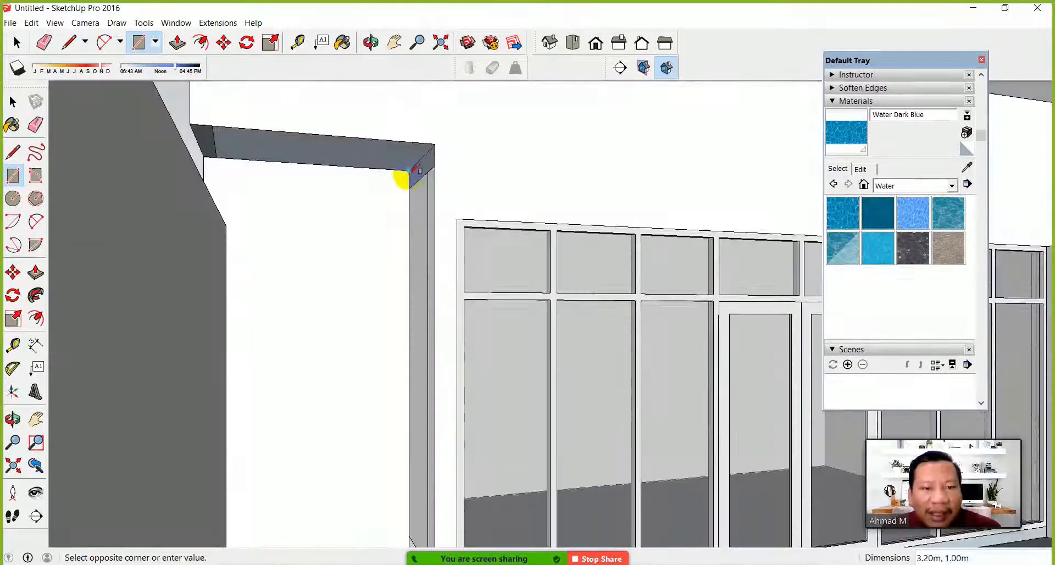
pyautogui.click(434, 158)
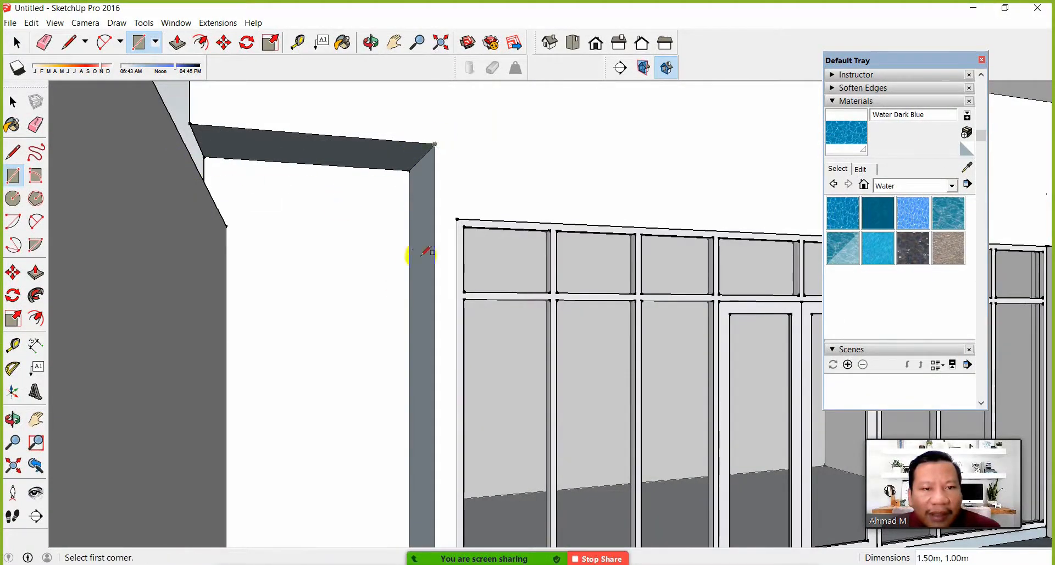
pyautogui.moveTo(370, 296); pyautogui.dragTo(388, 423, button='middle')
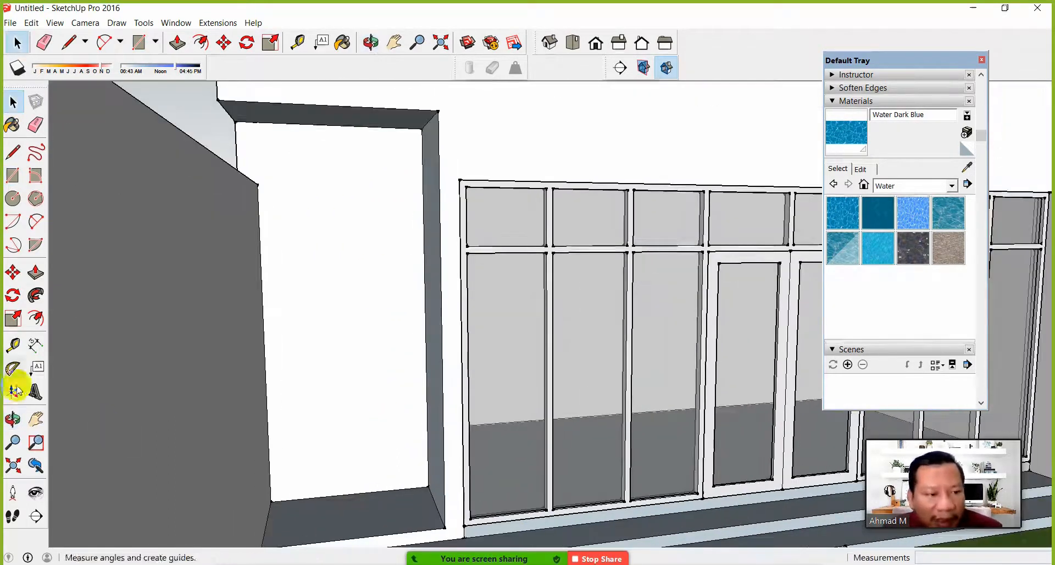
# Draw a 2 × 0.75 m door rectangle in the recess back wall's lower corner nearest the storefront and offset its outline 0.05 m inward
pyautogui.click(13, 175)
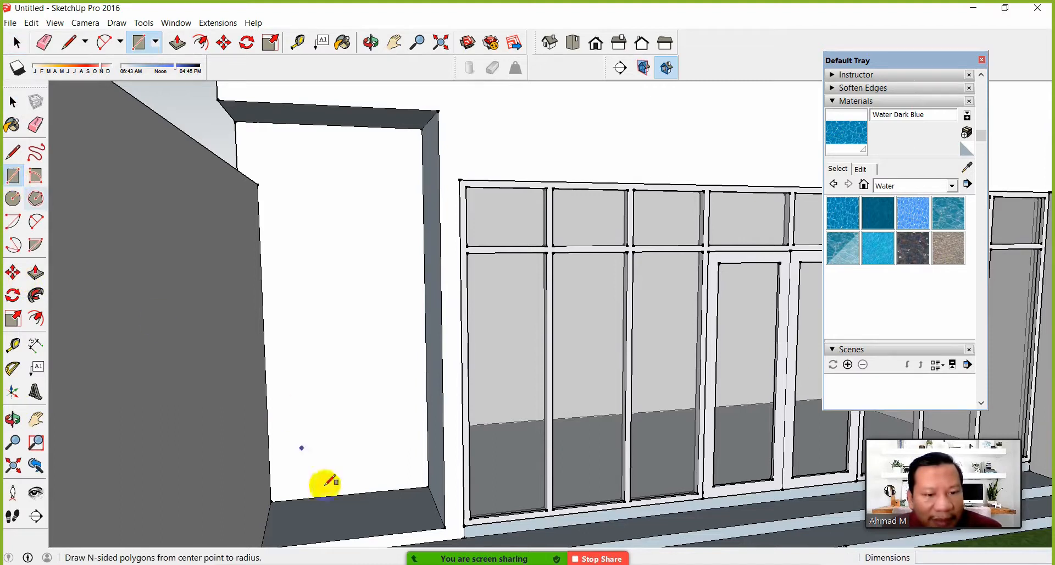
pyautogui.click(428, 487)
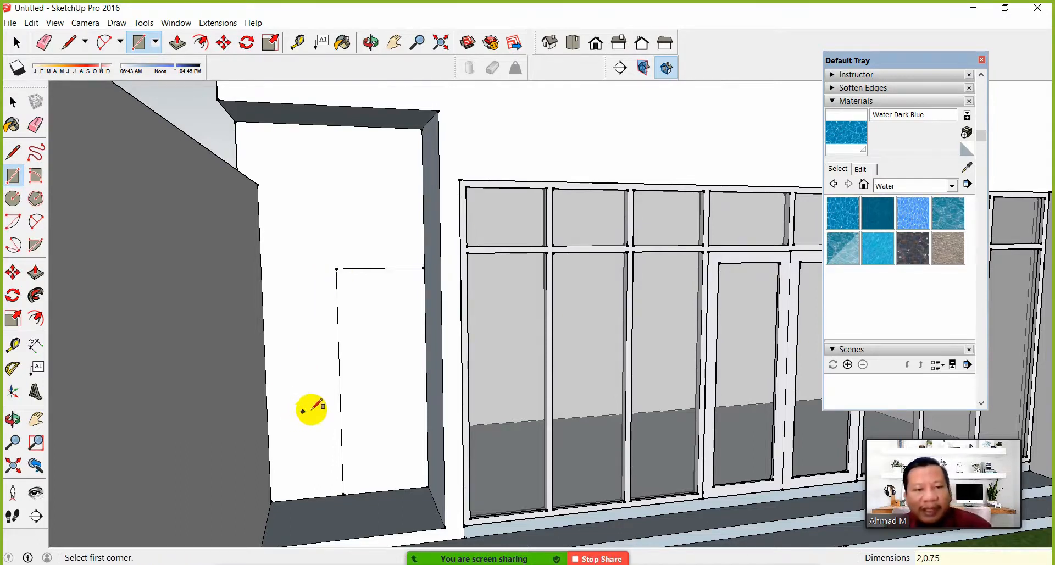
pyautogui.click(35, 272)
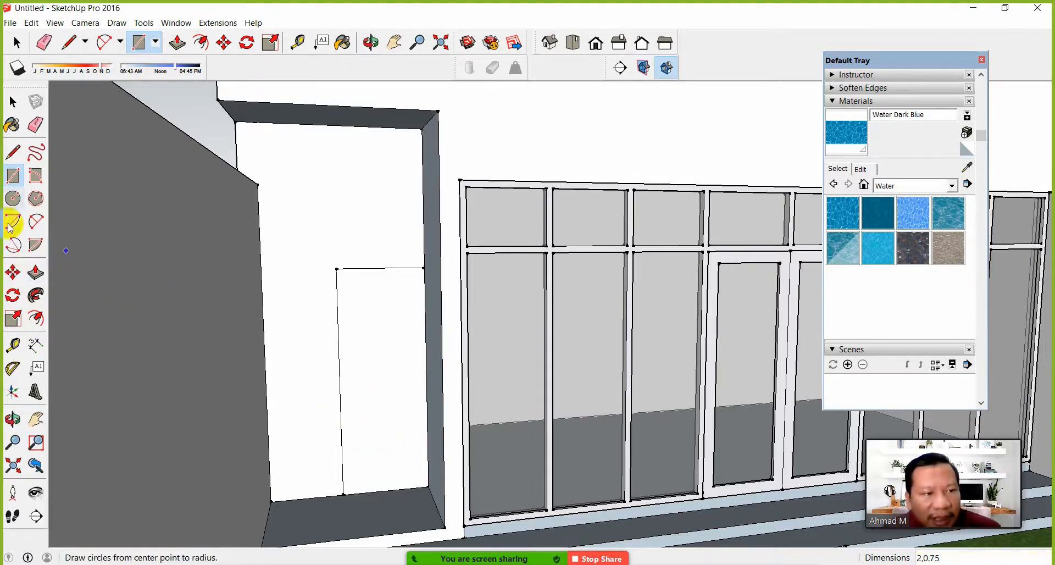
pyautogui.click(34, 318)
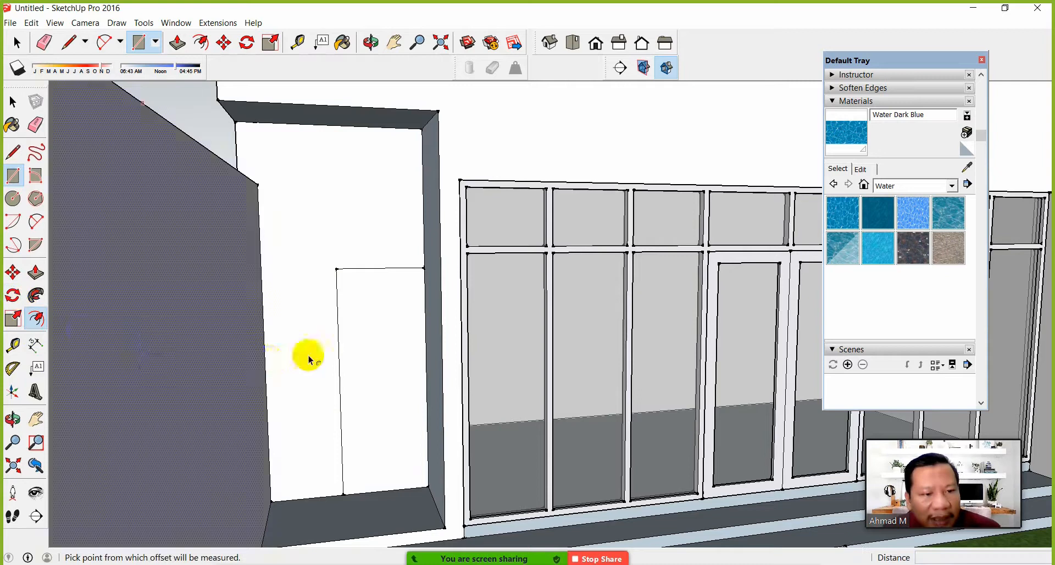
pyautogui.click(383, 282)
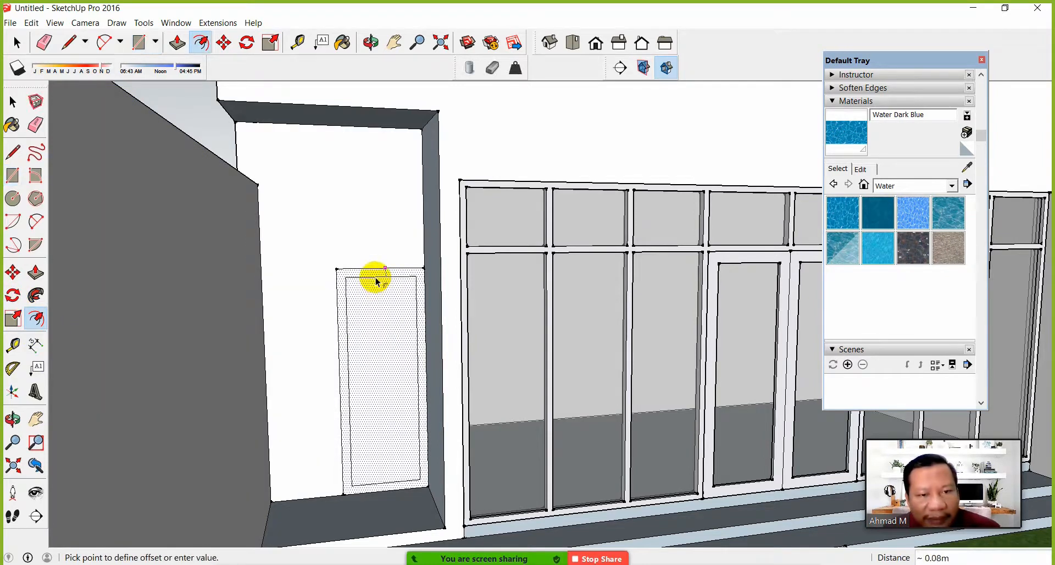
pyautogui.write('0.05')
pyautogui.press('Return')
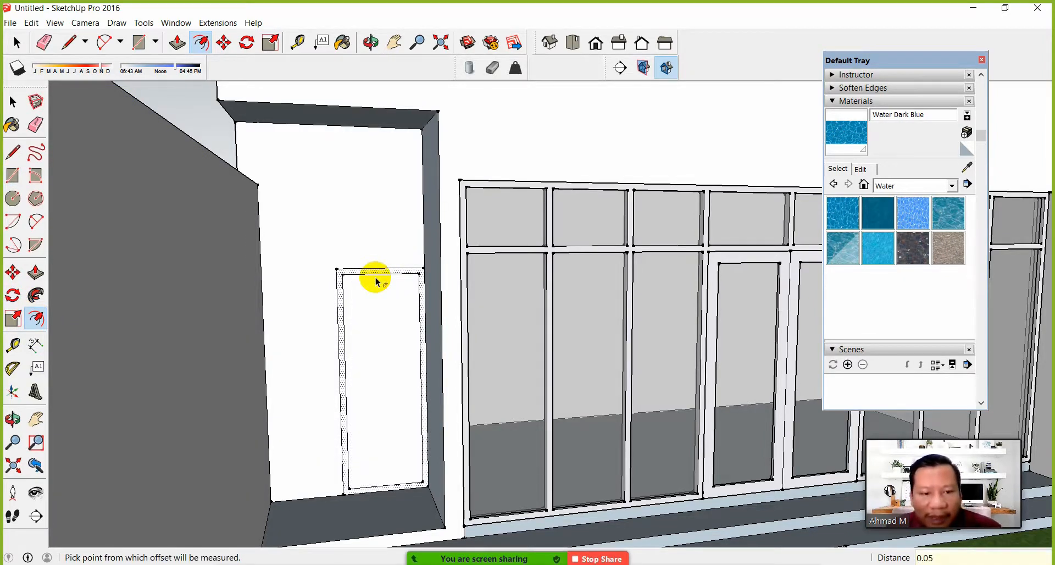
# Extend the door frame's inner side lines 0.05 m down to the floor and erase the inner outline's bottom edge
pyautogui.click(14, 152)
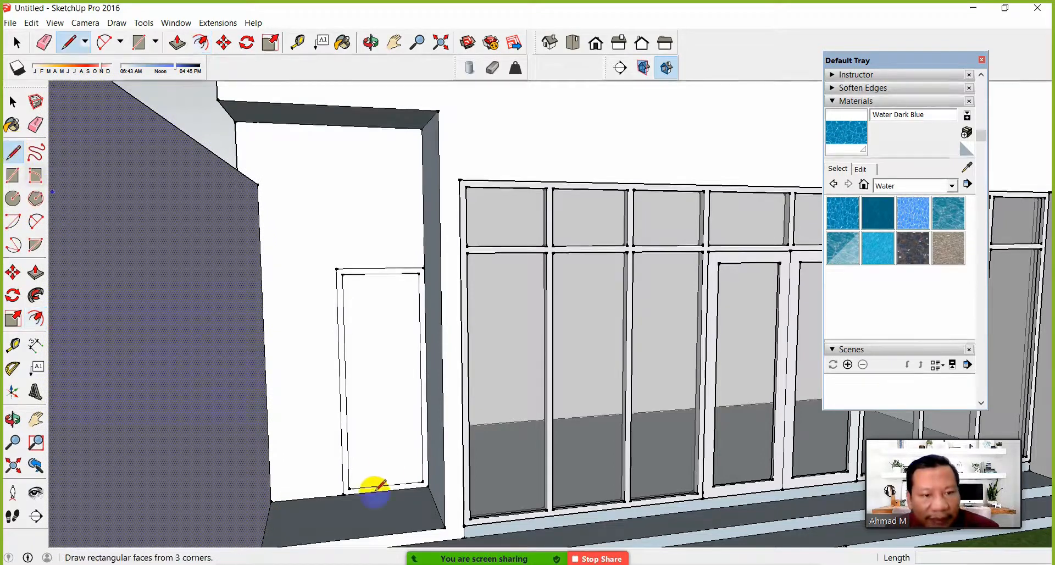
pyautogui.scroll(4, 365, 497)
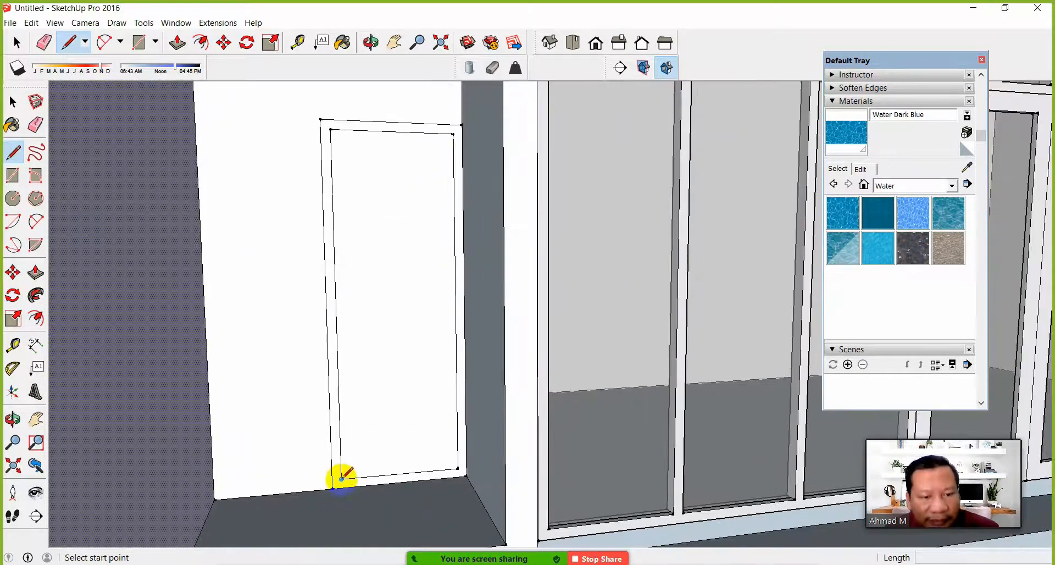
pyautogui.click(341, 479)
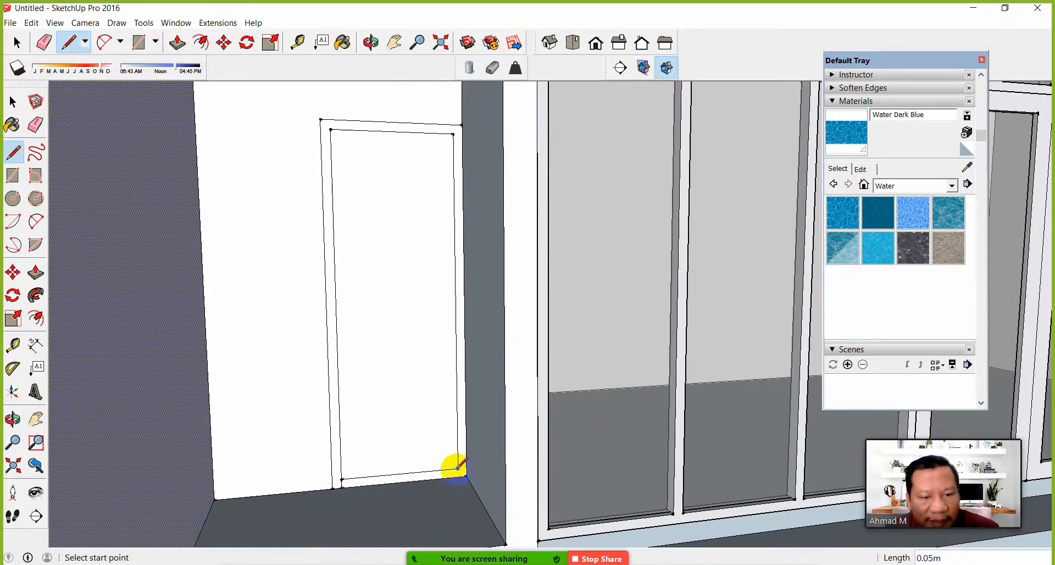
pyautogui.click(35, 125)
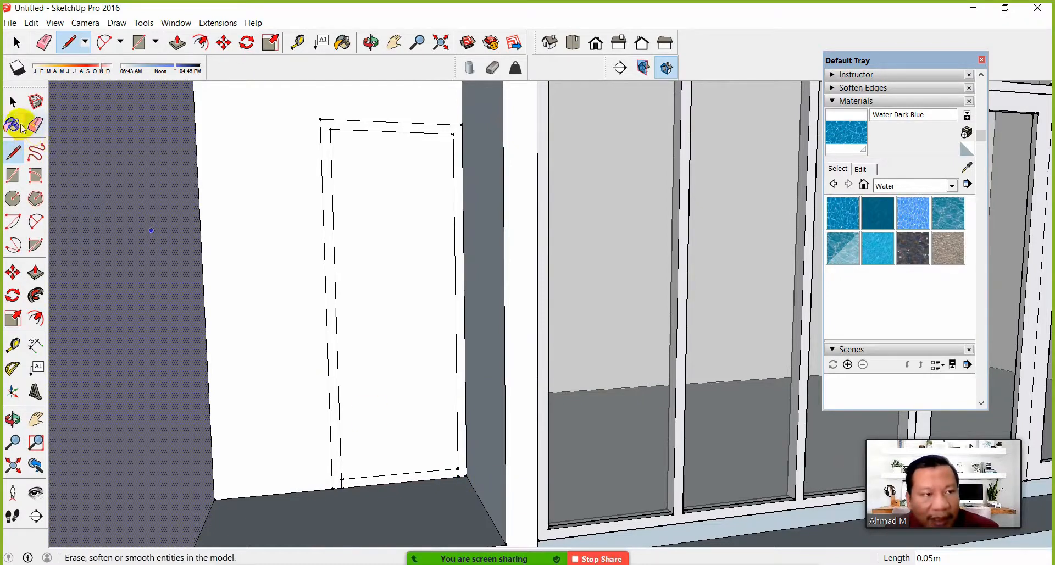
pyautogui.click(427, 473)
# Paint the door frame with Wood Cherry Original and the door panel with Wood Floor from the Wood materials
pyautogui.moveTo(424, 454); pyautogui.dragTo(396, 384, button='middle')
pyautogui.click(900, 185)
pyautogui.click(921, 362)
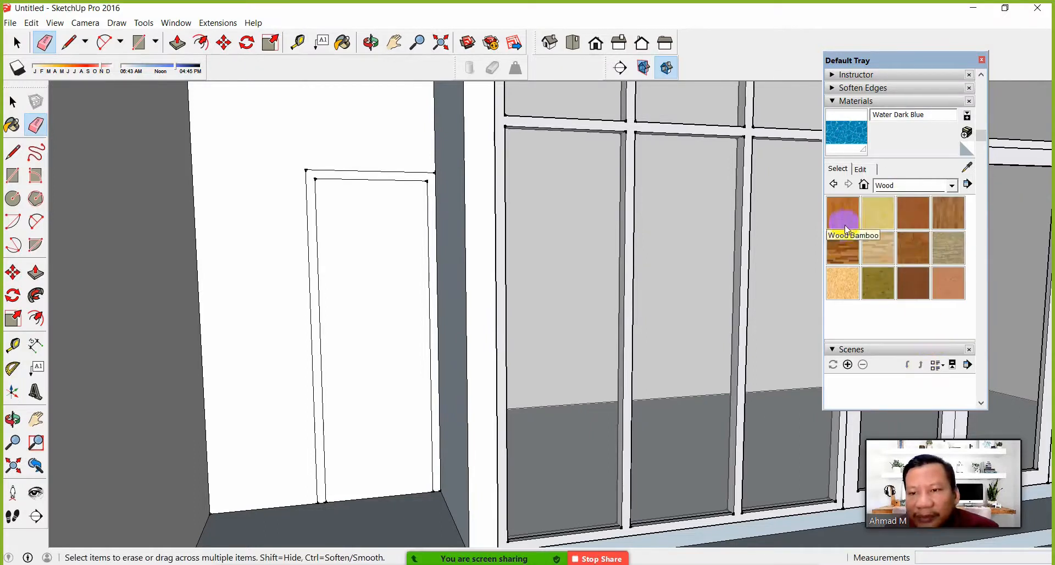
pyautogui.click(847, 223)
pyautogui.click(914, 214)
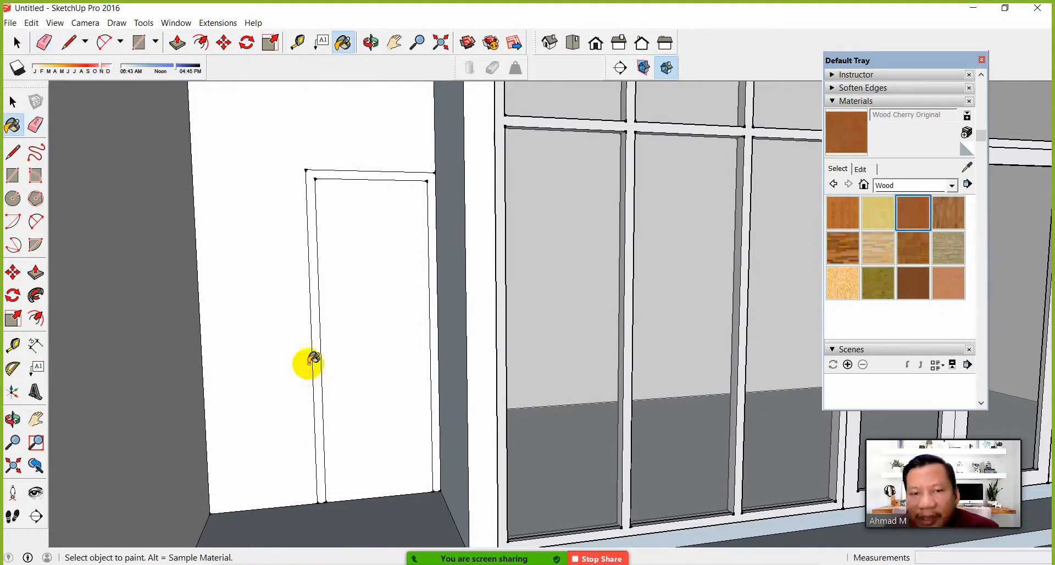
pyautogui.click(309, 175)
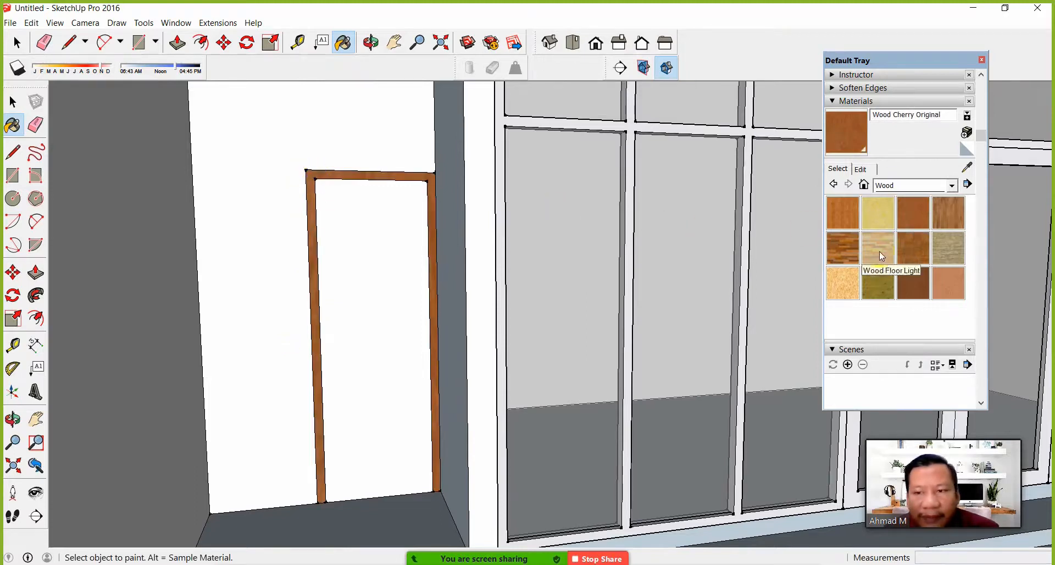
pyautogui.click(842, 213)
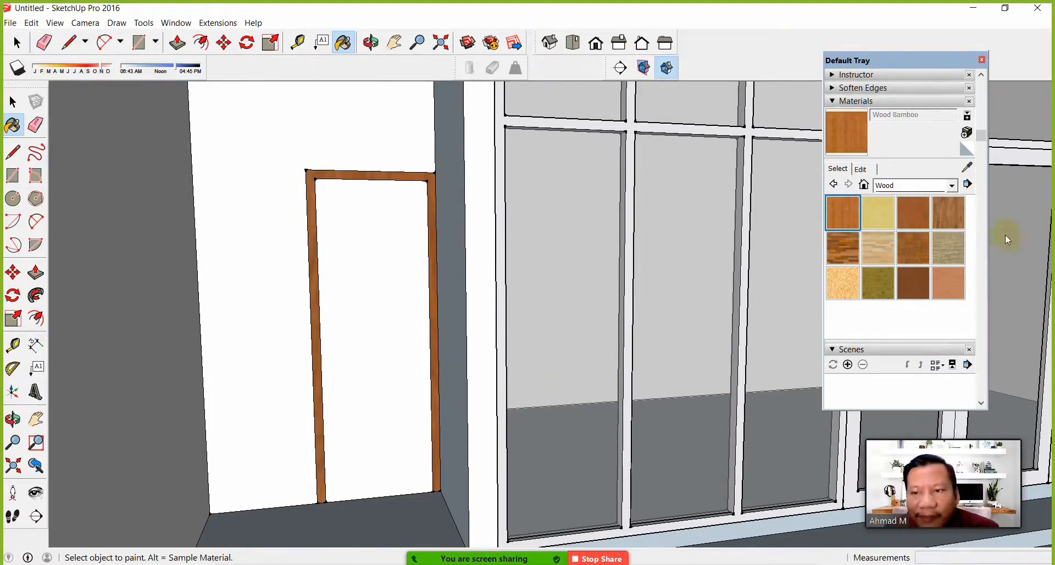
pyautogui.click(372, 364)
# Paint the stair treads and the floor of the door recess with Concrete Pavers Block Multi from the Tile materials
pyautogui.moveTo(424, 419)
pyautogui.mouseDown(button='middle')
pyautogui.moveTo(405, 415)
pyautogui.moveTo(437, 474)
pyautogui.moveTo(443, 442)
pyautogui.moveTo(357, 381)
pyautogui.moveTo(429, 384)
pyautogui.moveTo(478, 369)
pyautogui.moveTo(483, 391)
pyautogui.moveTo(531, 362)
pyautogui.moveTo(506, 428)
pyautogui.mouseUp(button='middle')
pyautogui.scroll(4, 549, 332)
pyautogui.keyDown('shift'); pyautogui.moveTo(551, 323); pyautogui.dragTo(565, 354, button='middle'); pyautogui.keyUp('shift')
pyautogui.click(955, 185)
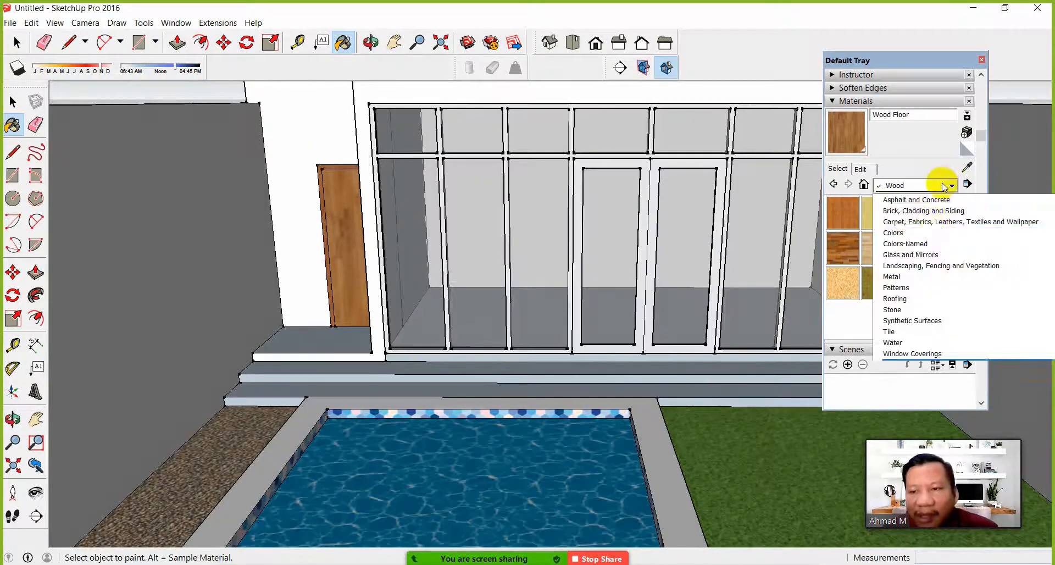
pyautogui.click(923, 341)
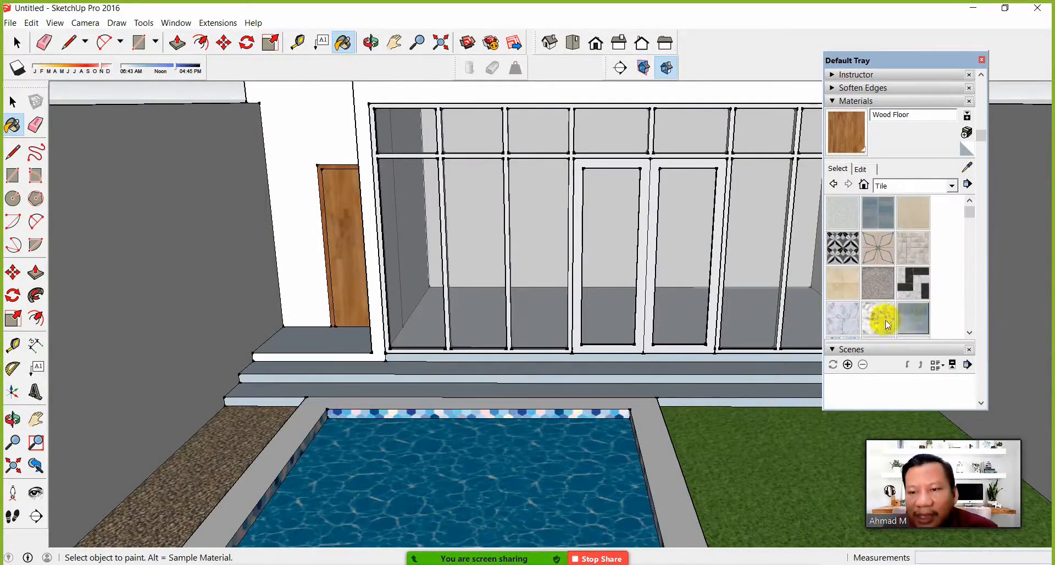
pyautogui.scroll(2, 886, 291)
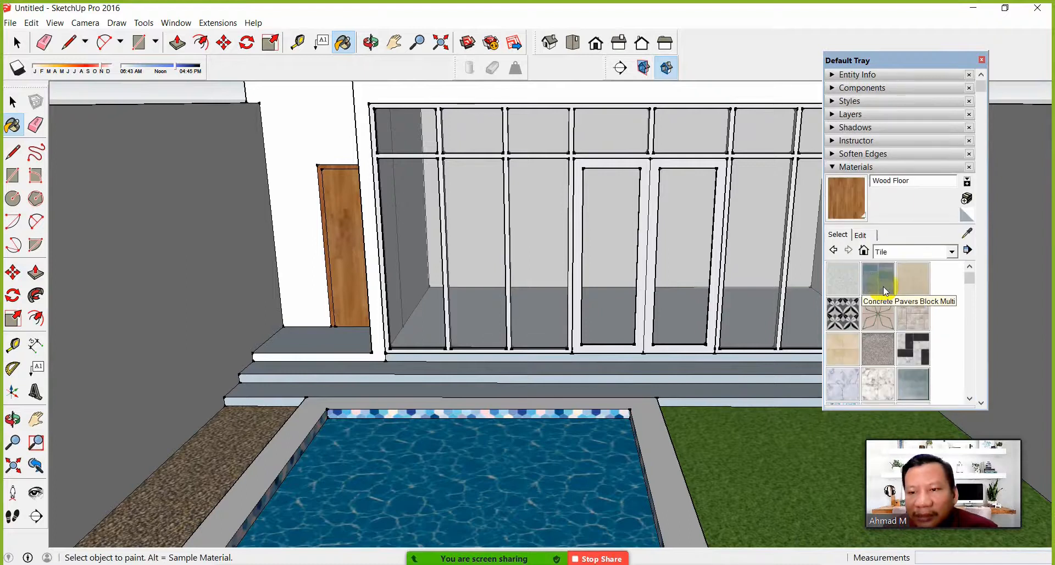
pyautogui.click(878, 279)
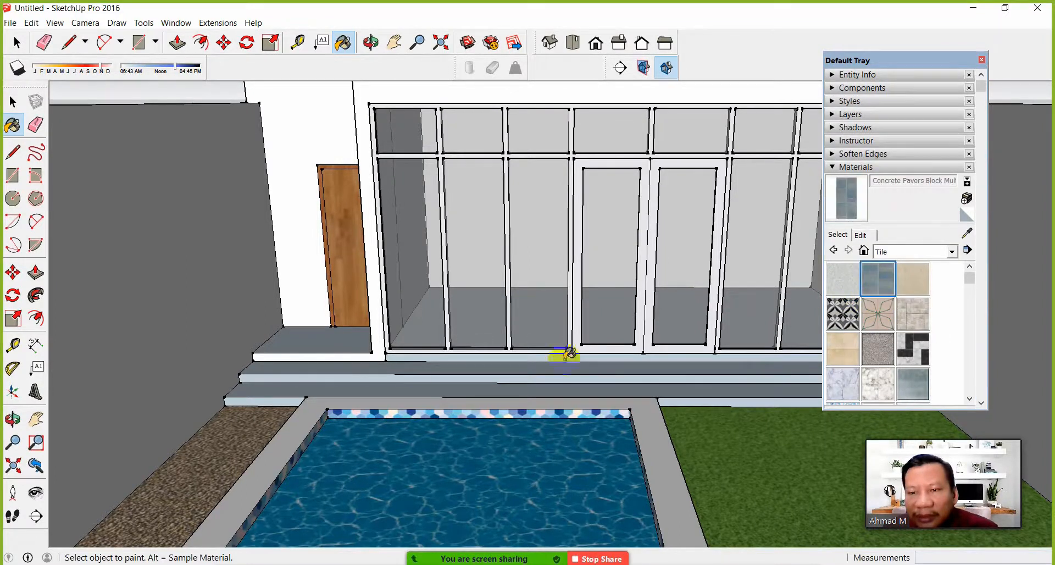
pyautogui.click(338, 390)
pyautogui.click(384, 378)
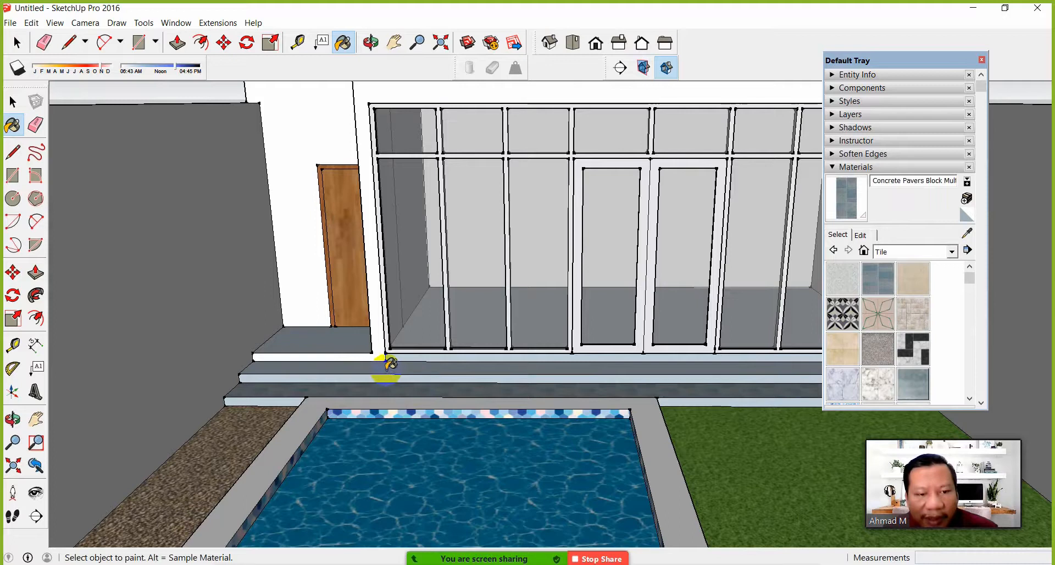
pyautogui.click(389, 364)
pyautogui.click(346, 340)
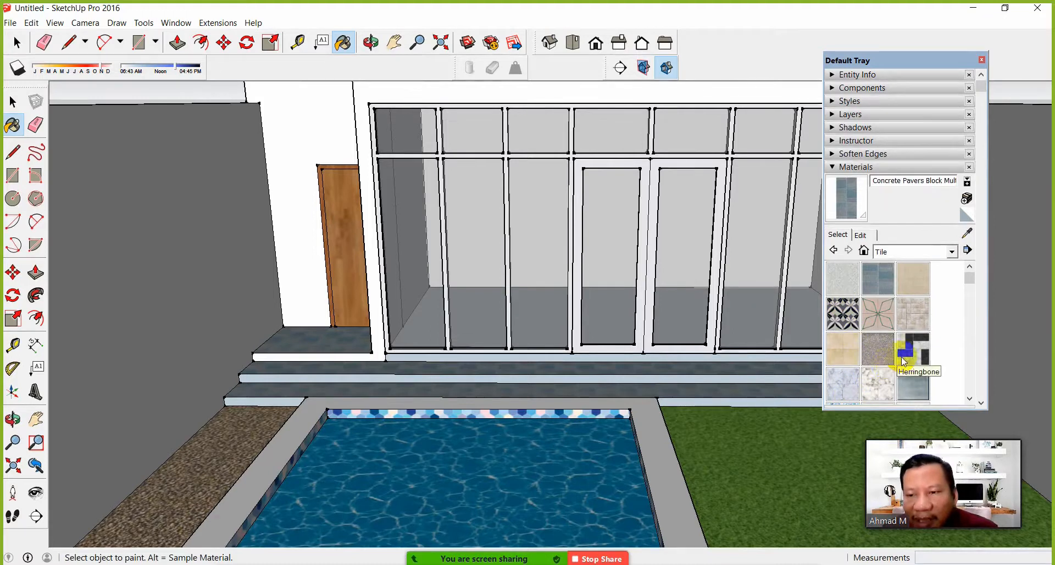
# Hide the glazed storefront group and paint the interior floor behind it with Marble Carrara Floor Tile
pyautogui.scroll(-2, 846, 333)
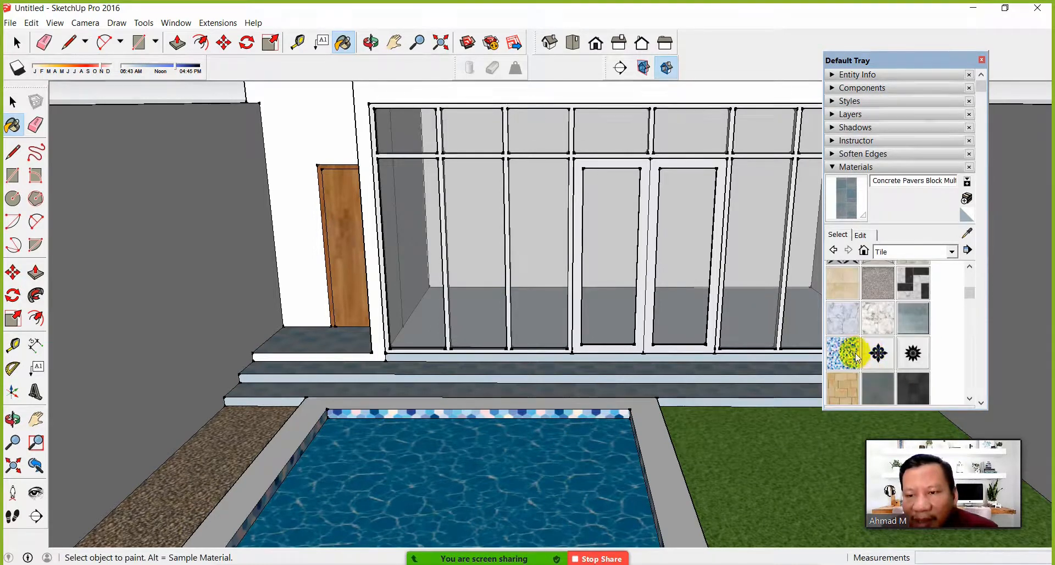
pyautogui.click(843, 319)
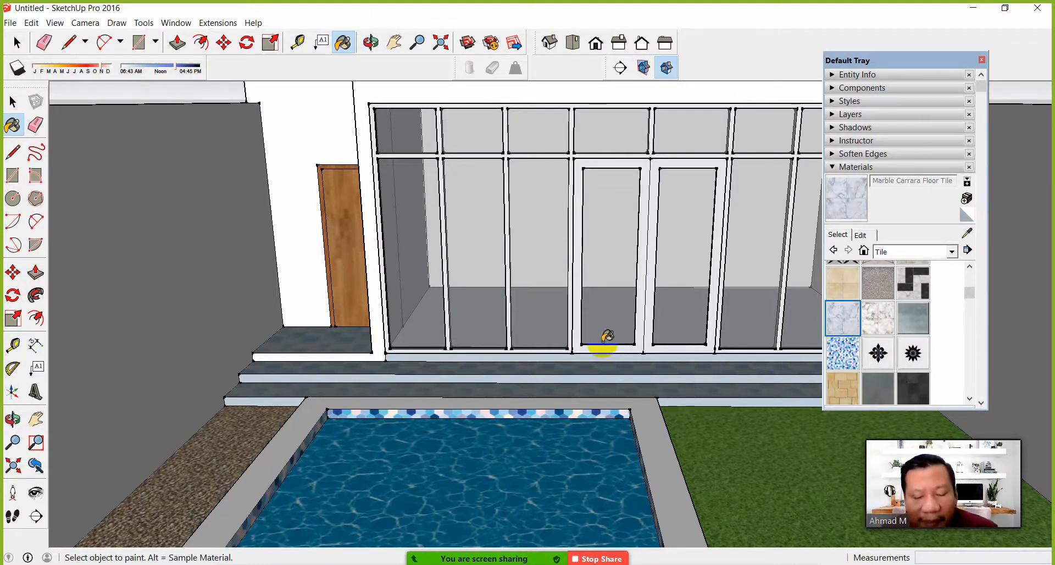
pyautogui.press('space')
pyautogui.click(535, 326)
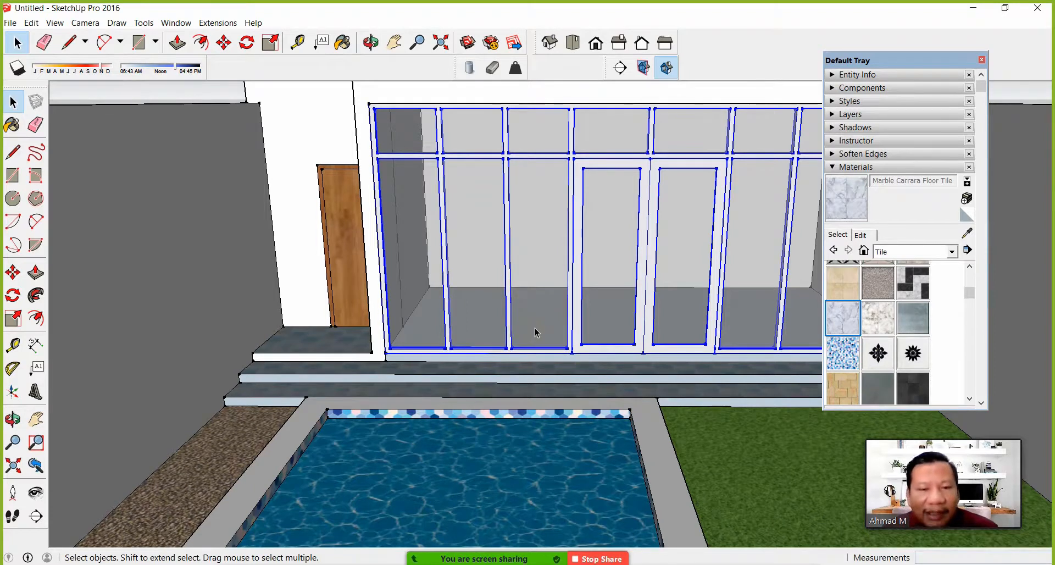
pyautogui.rightClick(544, 301)
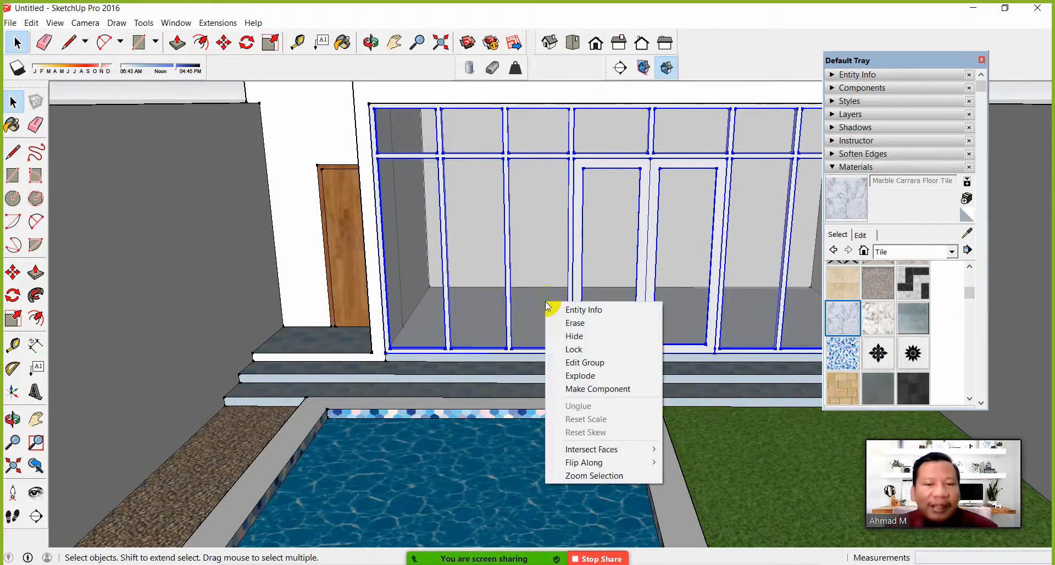
pyautogui.click(583, 337)
pyautogui.click(842, 317)
pyautogui.click(718, 325)
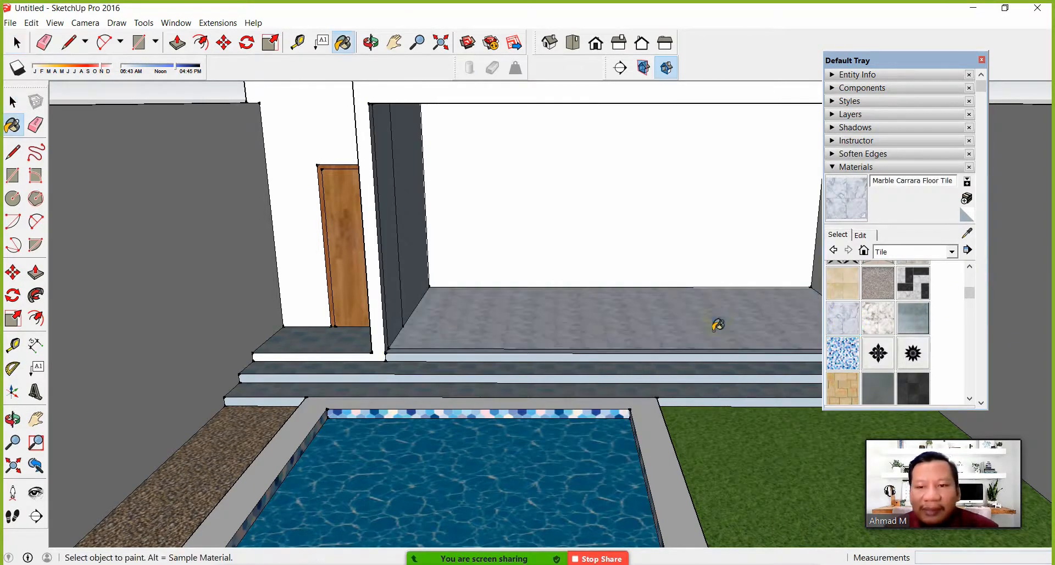
# Paint the back and side walls of the glazed room's interior with Color C01 from the Colors materials
pyautogui.scroll(2, 646, 291)
pyautogui.moveTo(644, 301)
pyautogui.mouseDown(button='middle')
pyautogui.moveTo(622, 355)
pyautogui.moveTo(612, 308)
pyautogui.mouseUp(button='middle')
pyautogui.click(893, 251)
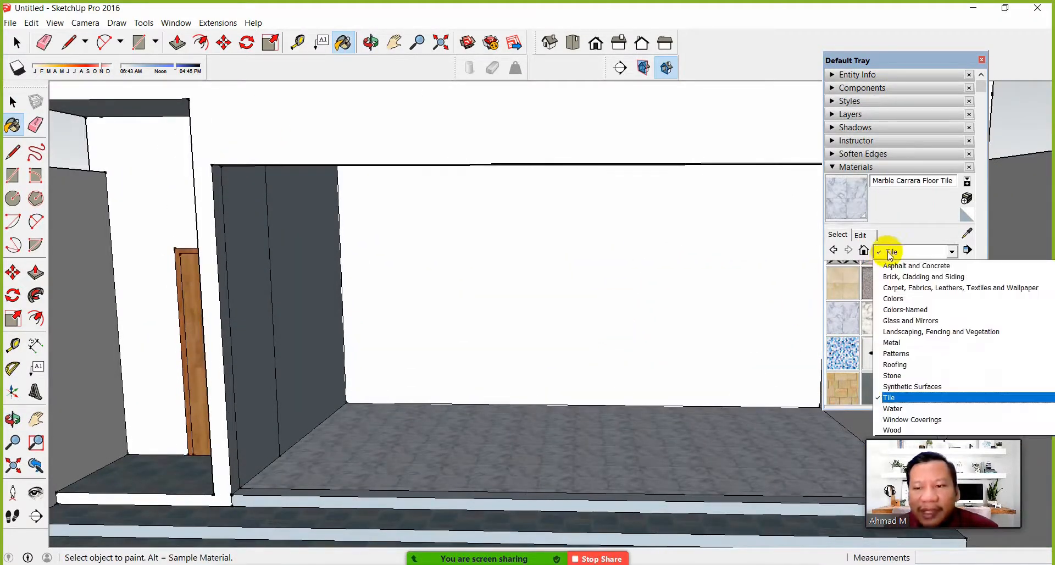
pyautogui.click(912, 298)
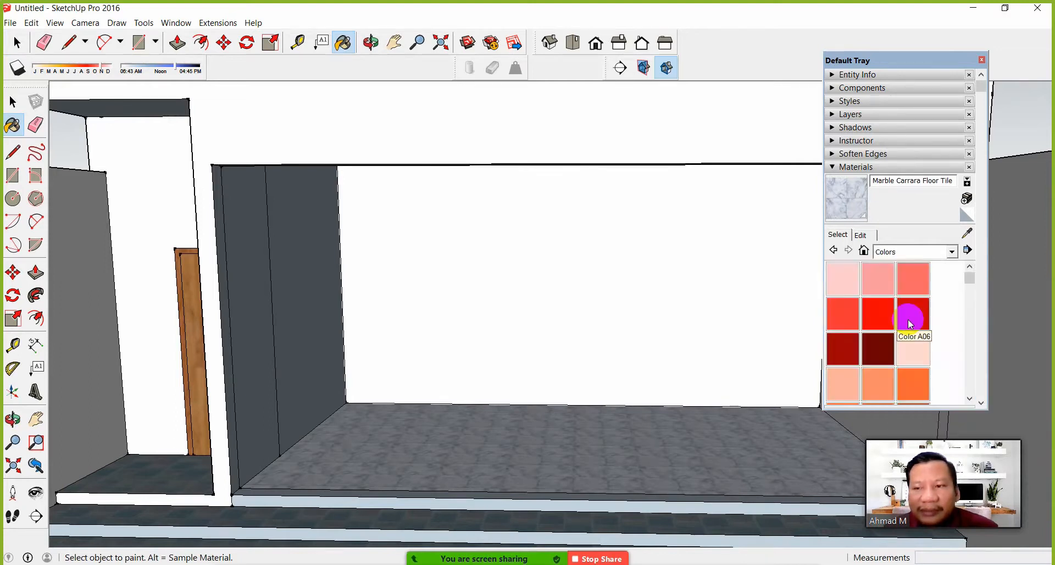
pyautogui.scroll(-3, 901, 384)
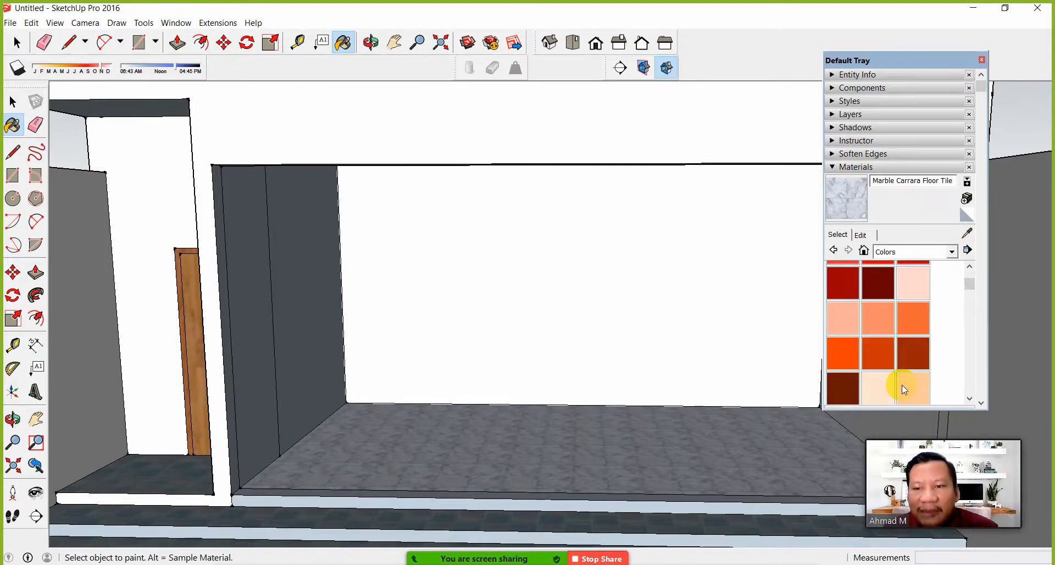
pyautogui.click(877, 333)
pyautogui.click(572, 350)
pyautogui.moveTo(360, 340)
pyautogui.mouseDown(button='middle')
pyautogui.moveTo(341, 306)
pyautogui.moveTo(313, 322)
pyautogui.mouseUp(button='middle')
pyautogui.click(313, 322)
pyautogui.click(274, 347)
pyautogui.moveTo(310, 368)
pyautogui.mouseDown(button='middle')
pyautogui.moveTo(431, 303)
pyautogui.moveTo(617, 329)
pyautogui.mouseUp(button='middle')
pyautogui.click(797, 317)
pyautogui.moveTo(800, 313)
pyautogui.mouseDown(button='middle')
pyautogui.moveTo(645, 372)
pyautogui.moveTo(372, 393)
pyautogui.mouseUp(button='middle')
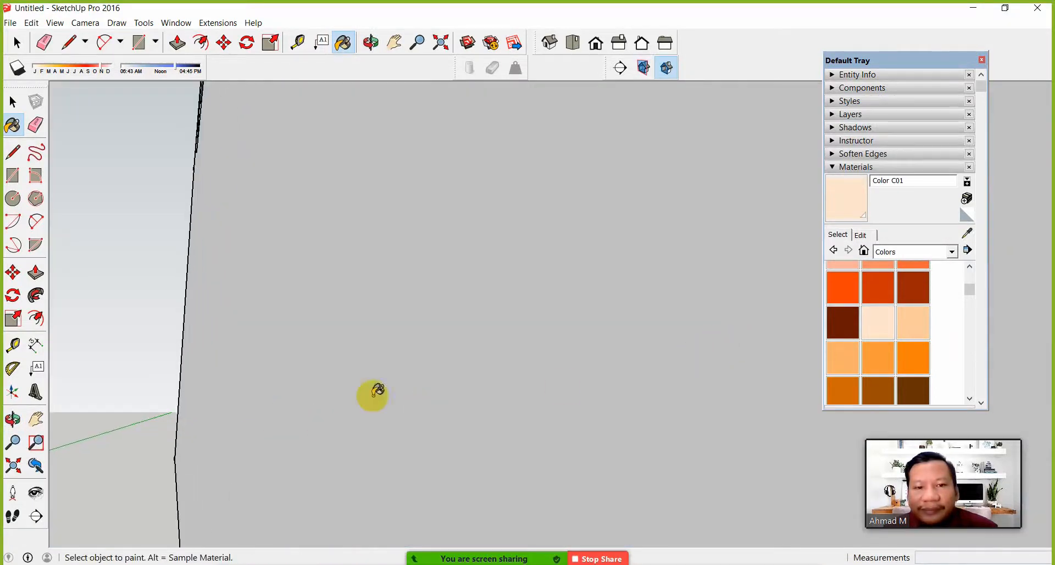
# Draw a 5.80 m by 2.90 m rectangle between opposite top corners of the room to close its ceiling
pyautogui.click(444, 47)
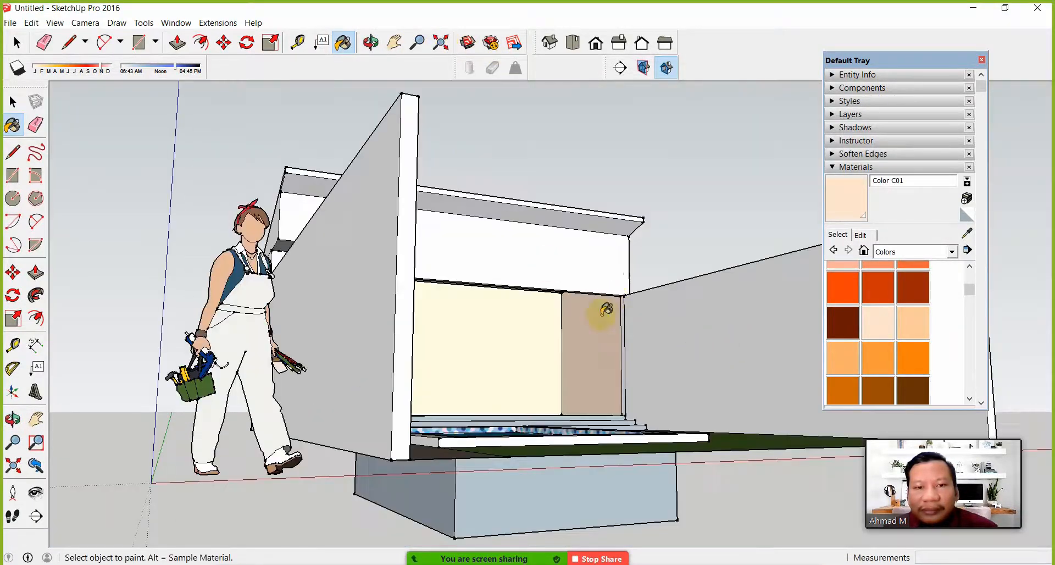
pyautogui.scroll(8, 536, 348)
pyautogui.moveTo(561, 379)
pyautogui.mouseDown(button='middle')
pyautogui.moveTo(483, 324)
pyautogui.moveTo(483, 285)
pyautogui.moveTo(483, 335)
pyautogui.moveTo(480, 305)
pyautogui.moveTo(483, 313)
pyautogui.moveTo(456, 306)
pyautogui.moveTo(468, 240)
pyautogui.mouseUp(button='middle')
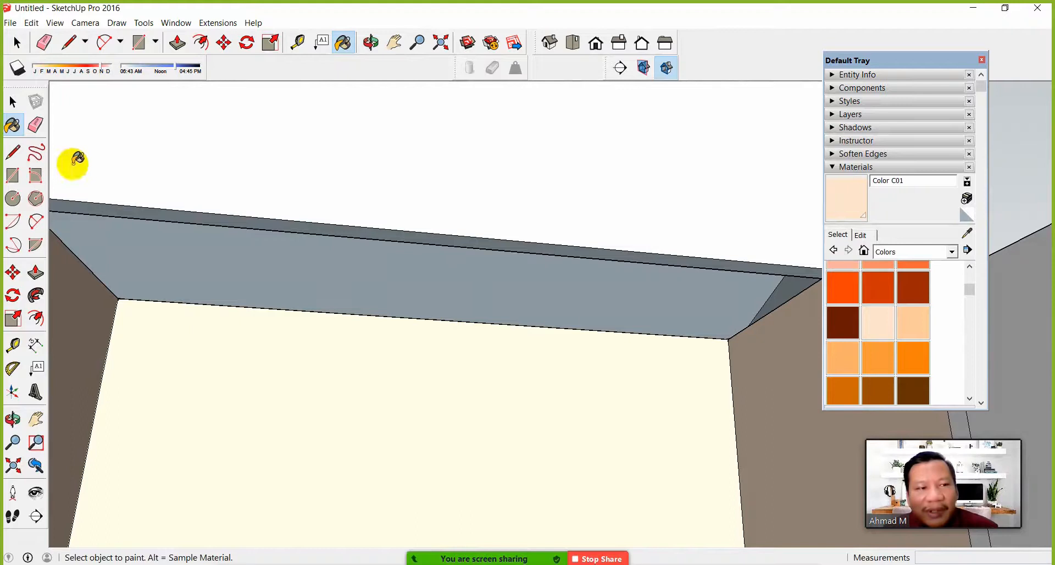
pyautogui.click(13, 176)
pyautogui.click(121, 299)
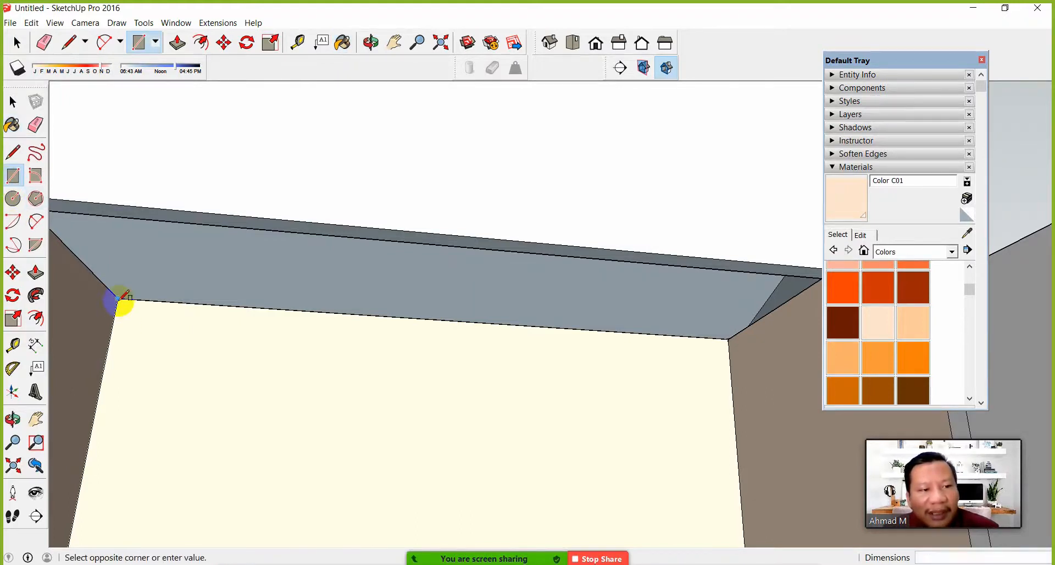
pyautogui.moveTo(526, 262); pyautogui.dragTo(662, 291, button='middle')
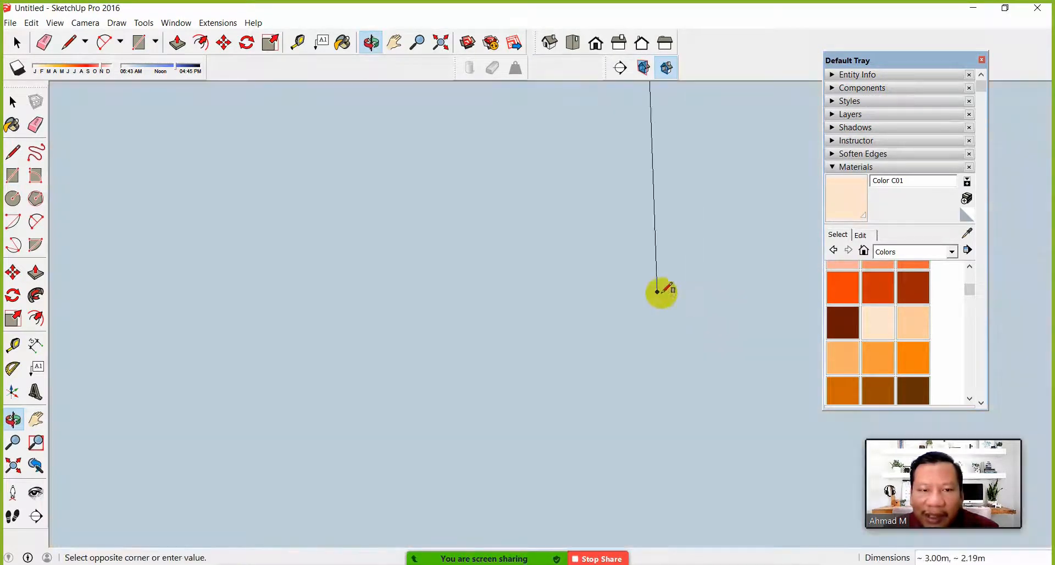
pyautogui.scroll(5, 599, 267)
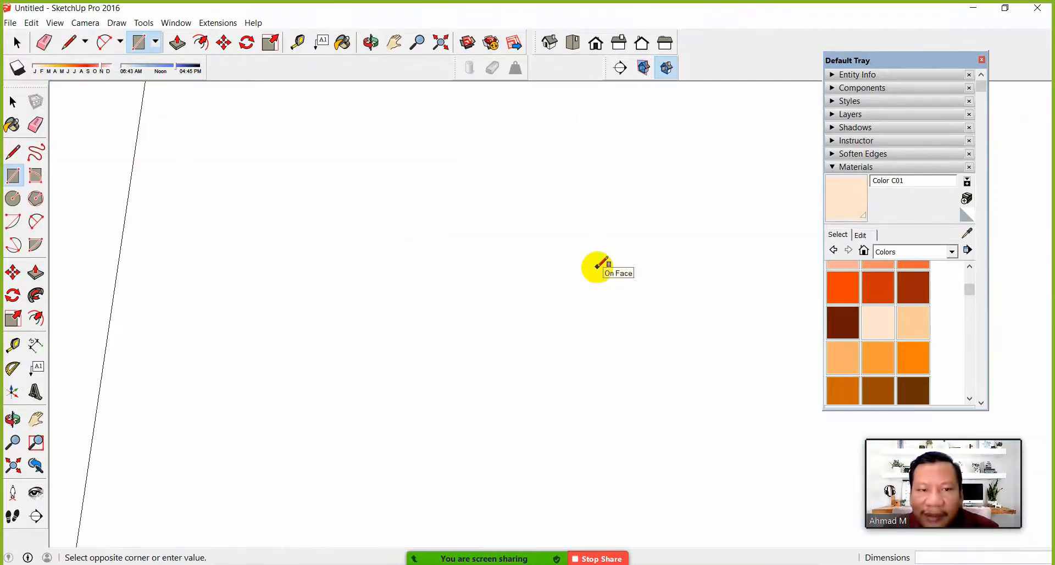
pyautogui.scroll(-3, 514, 265)
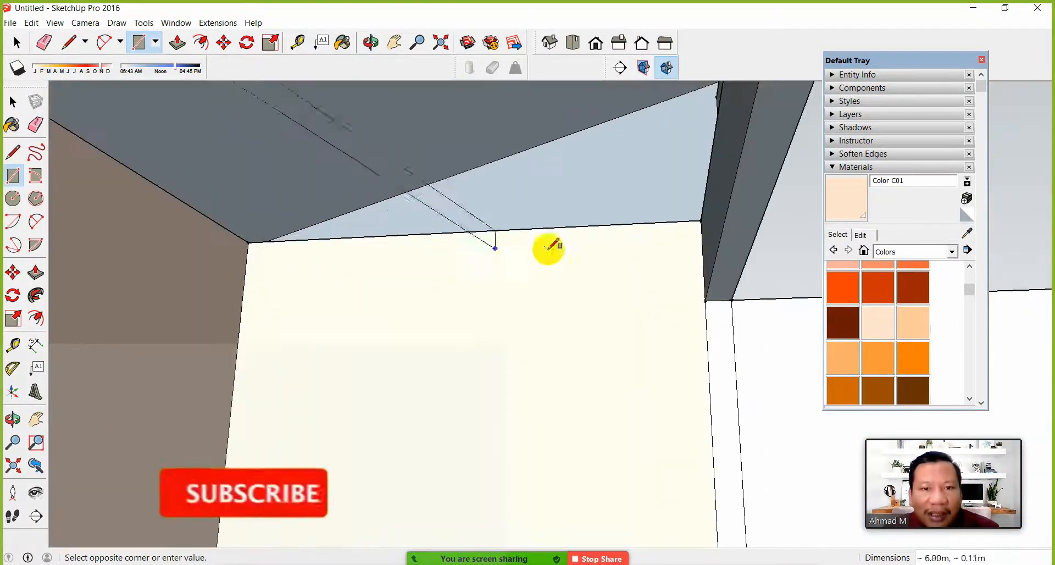
pyautogui.click(701, 222)
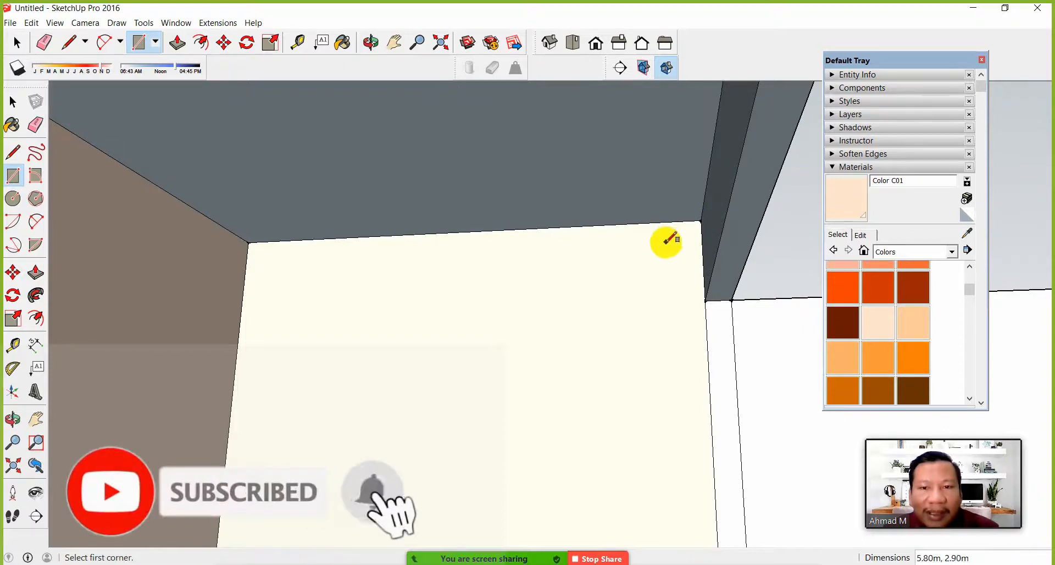
# Offset the ceiling outline inward by about 0.53 m
pyautogui.scroll(-1, 667, 242)
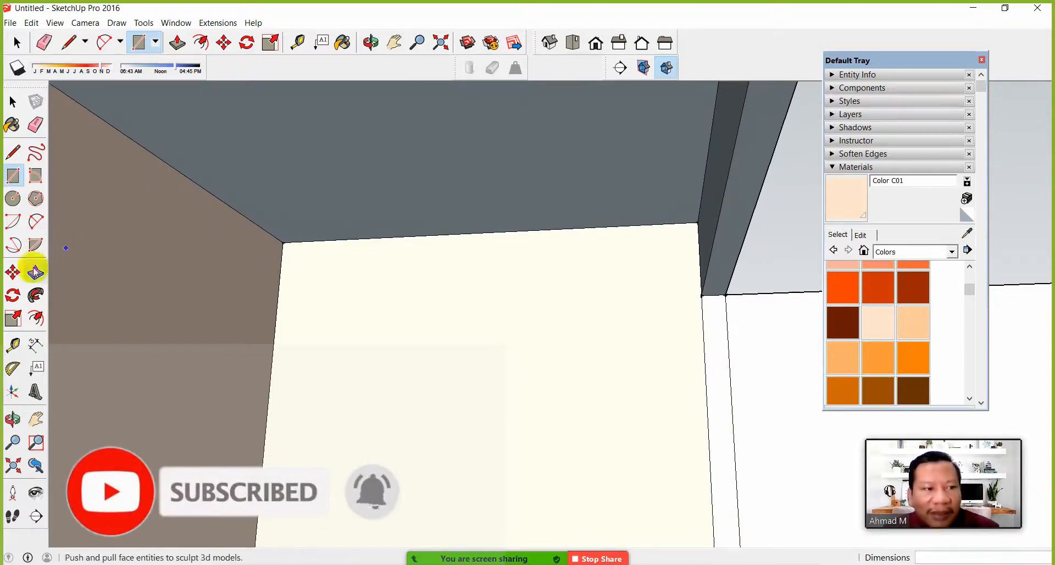
pyautogui.click(34, 323)
pyautogui.click(459, 234)
pyautogui.click(455, 205)
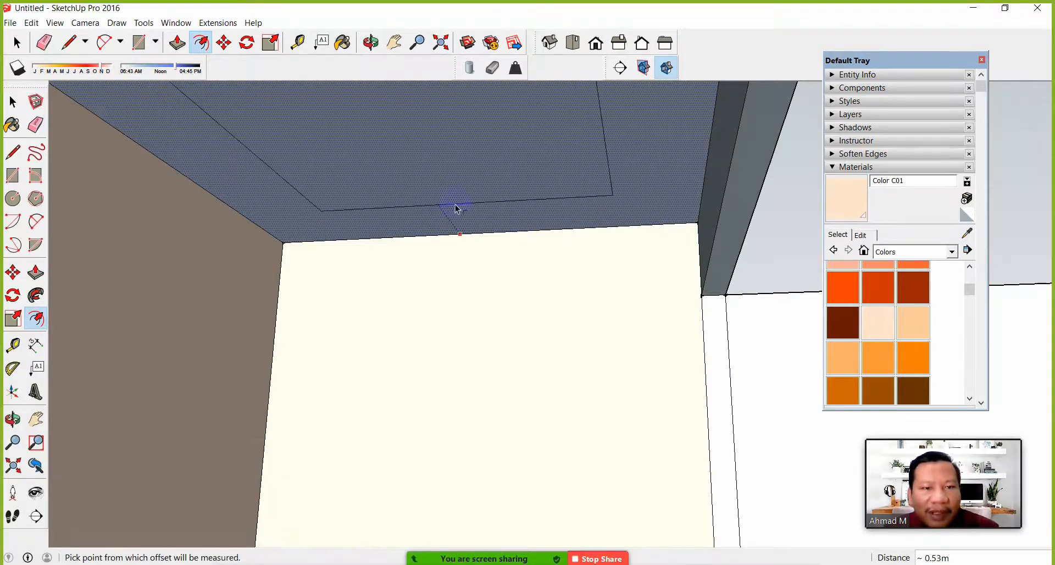
# Pull the ceiling's inner panel down 0.20 m with Push/Pull
pyautogui.click(36, 273)
pyautogui.click(406, 203)
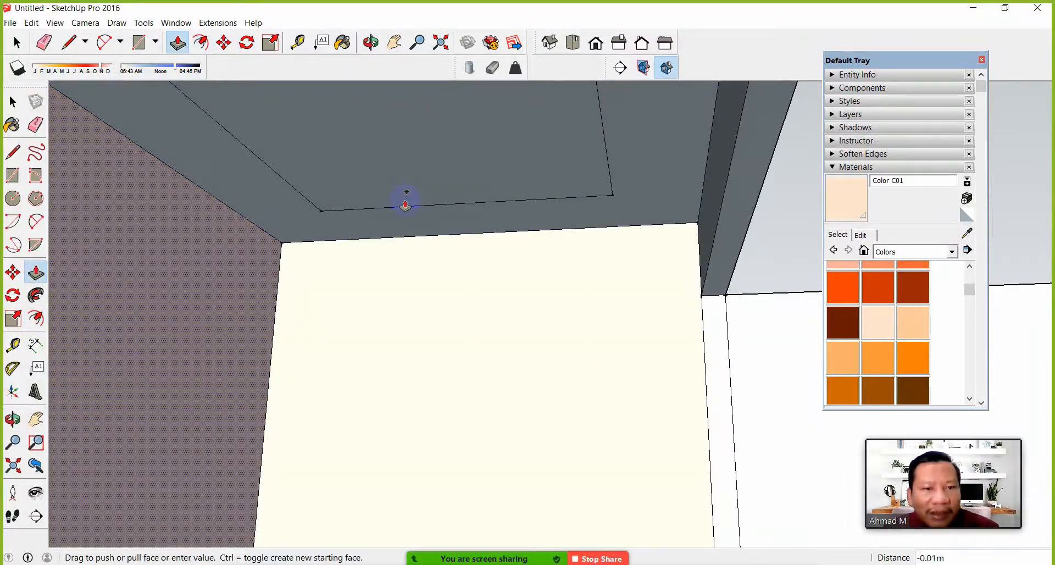
pyautogui.press('Escape')
pyautogui.click(422, 158)
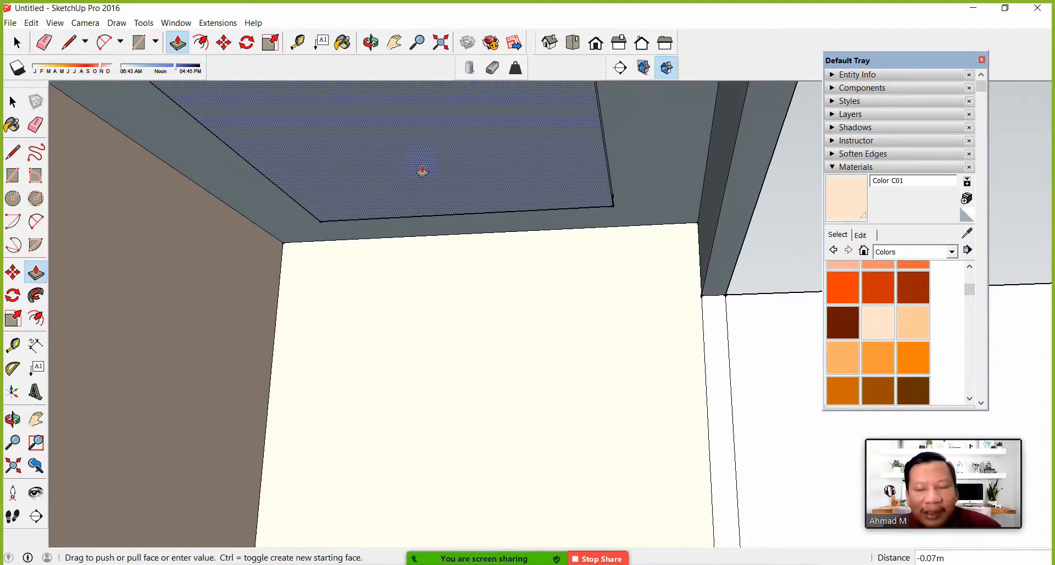
pyautogui.press('Return')
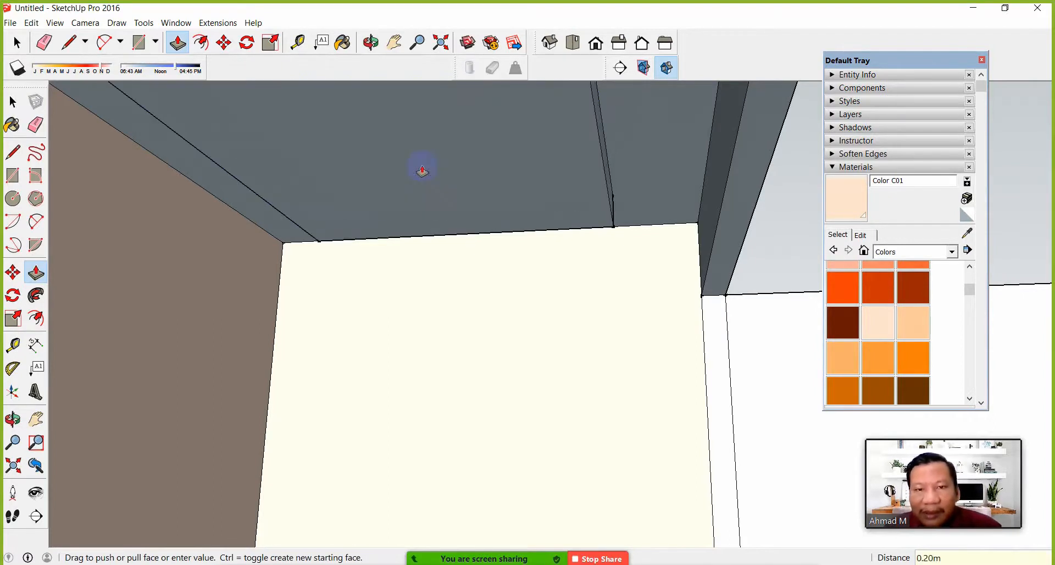
# Paint the dropped ceiling panel and the surrounding ceiling with Color M00 from the Colors materials
pyautogui.moveTo(506, 243); pyautogui.dragTo(306, 242, button='middle')
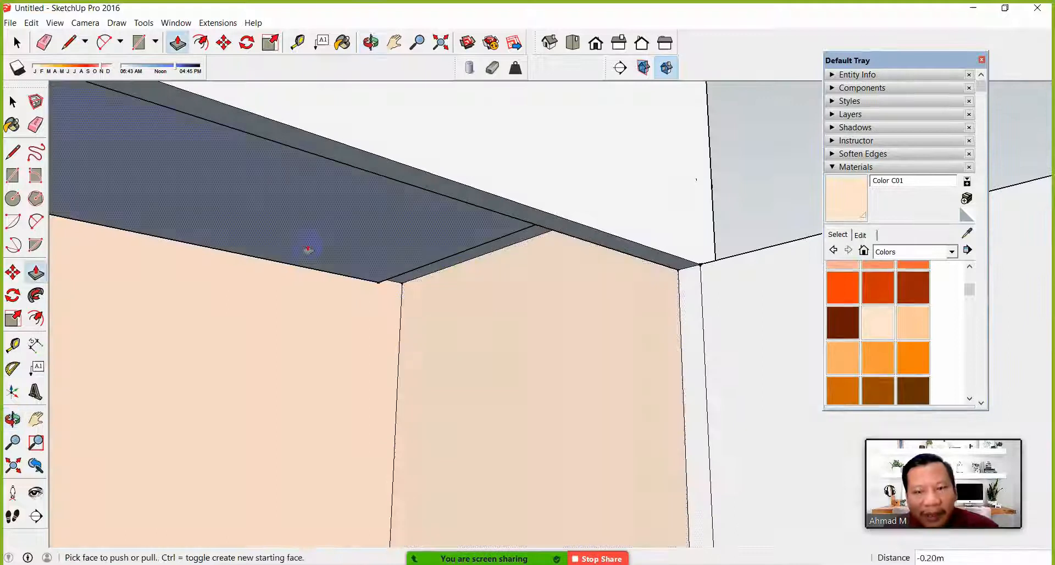
pyautogui.scroll(-6, 897, 316)
pyautogui.scroll(-10, 900, 348)
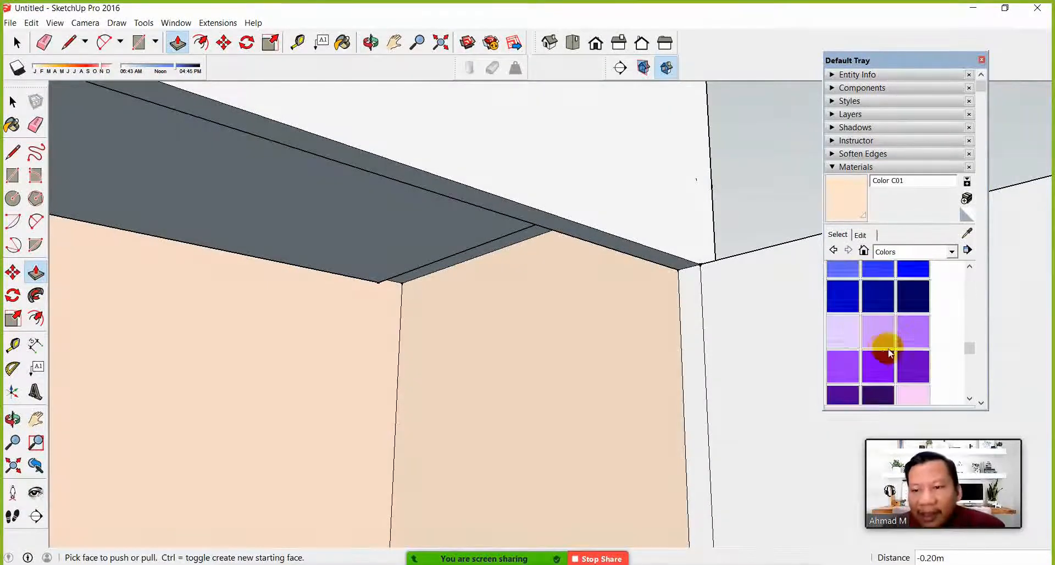
pyautogui.click(854, 252)
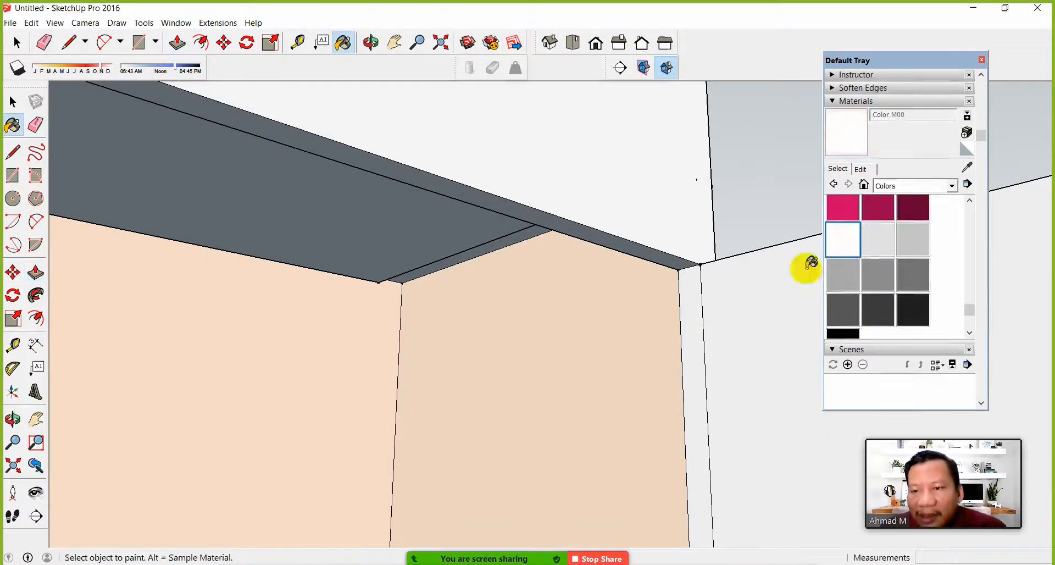
pyautogui.moveTo(423, 235)
pyautogui.mouseDown(button='middle')
pyautogui.moveTo(423, 295)
pyautogui.moveTo(491, 273)
pyautogui.moveTo(534, 289)
pyautogui.mouseUp(button='middle')
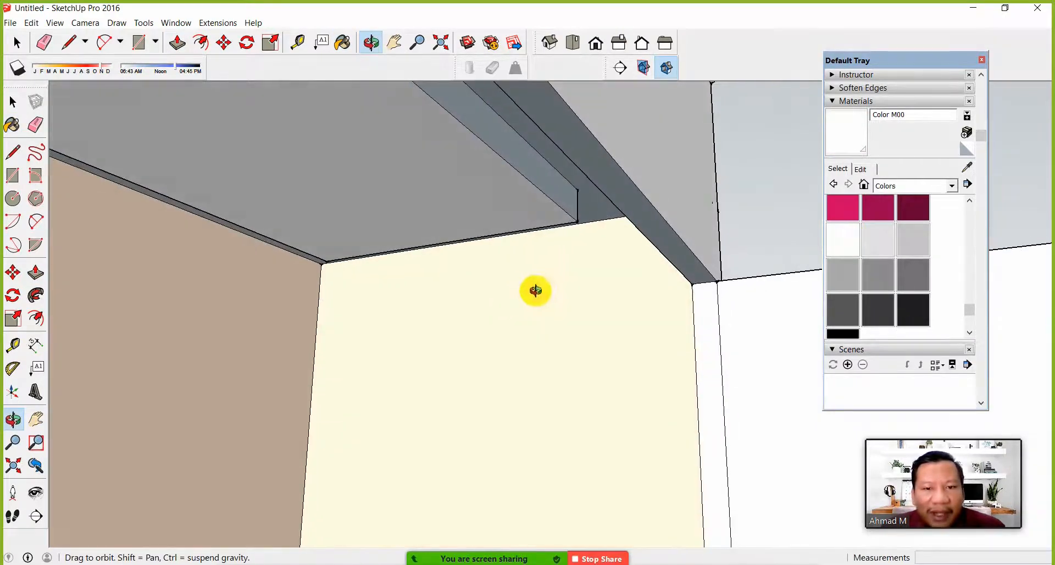
pyautogui.click(581, 222)
pyautogui.moveTo(278, 266)
pyautogui.mouseDown(button='middle')
pyautogui.moveTo(419, 243)
pyautogui.moveTo(549, 258)
pyautogui.mouseUp(button='middle')
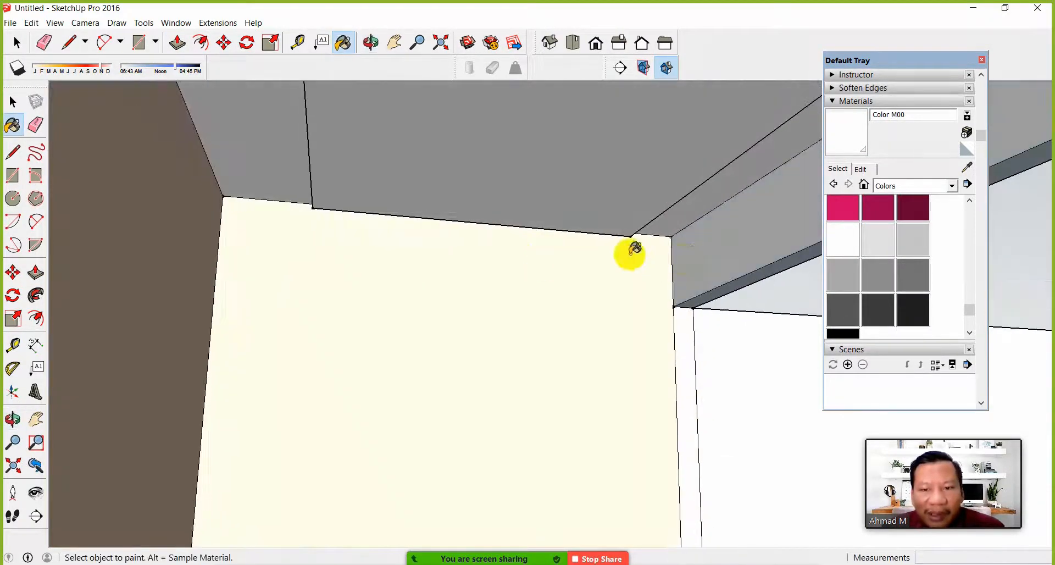
pyautogui.moveTo(336, 207); pyautogui.dragTo(356, 305, button='middle')
# Erase the stray vertical edge on the interior side wall nearest the wooden door
pyautogui.click(443, 43)
pyautogui.moveTo(566, 327); pyautogui.dragTo(504, 348, button='middle')
pyautogui.scroll(4, 629, 311)
pyautogui.scroll(-2, 588, 292)
pyautogui.click(13, 103)
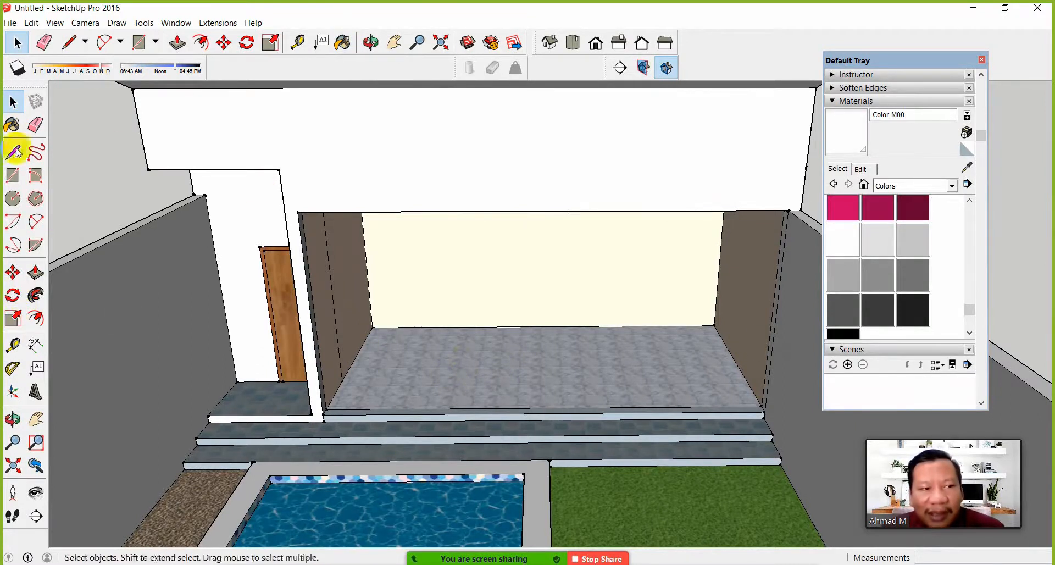
pyautogui.click(35, 124)
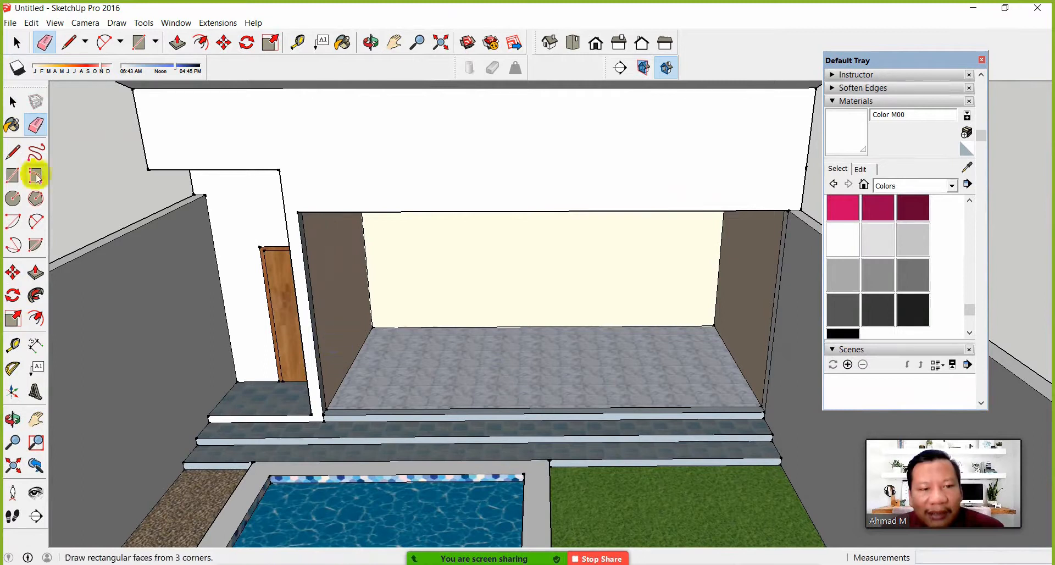
# Unhide all hidden objects to bring back the glazed storefront
pyautogui.click(13, 102)
pyautogui.click(49, 23)
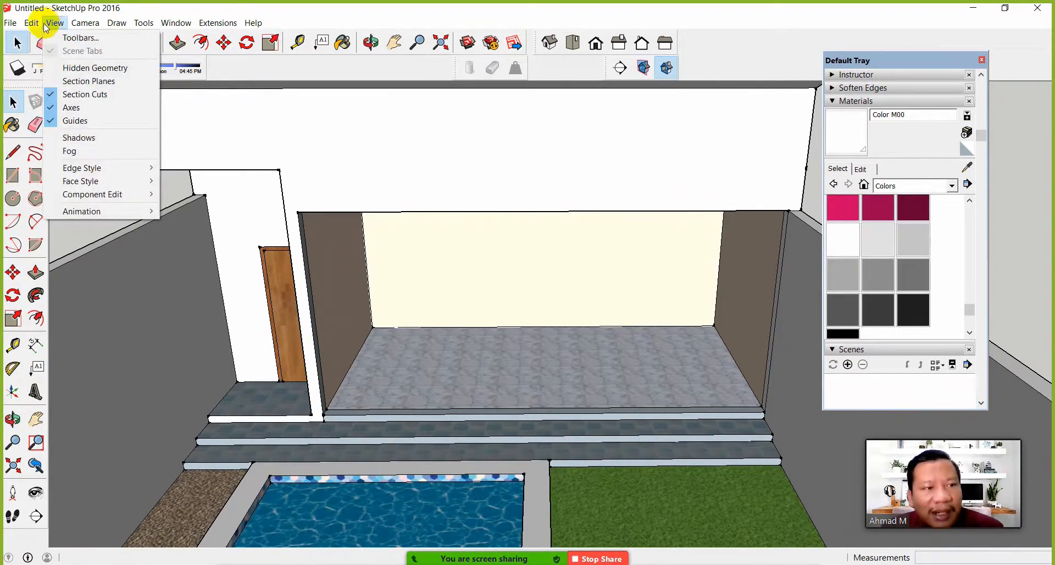
pyautogui.moveTo(33, 23)
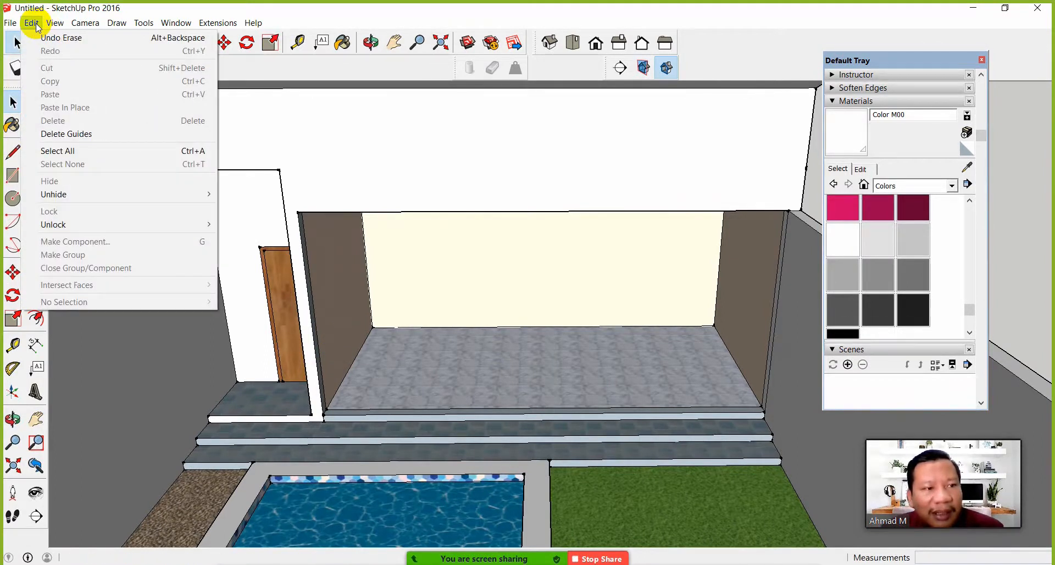
pyautogui.moveTo(147, 193)
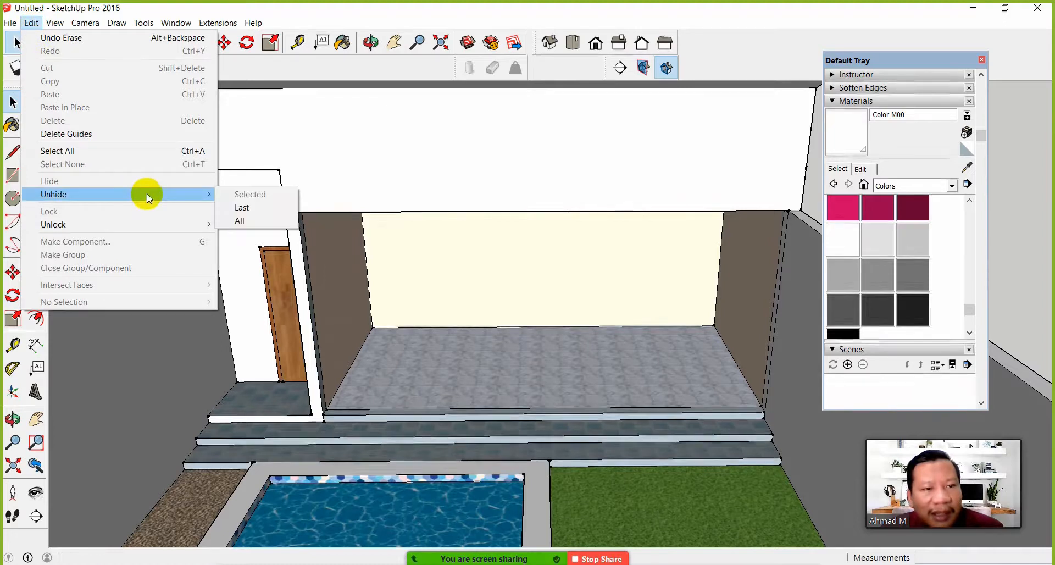
pyautogui.click(266, 221)
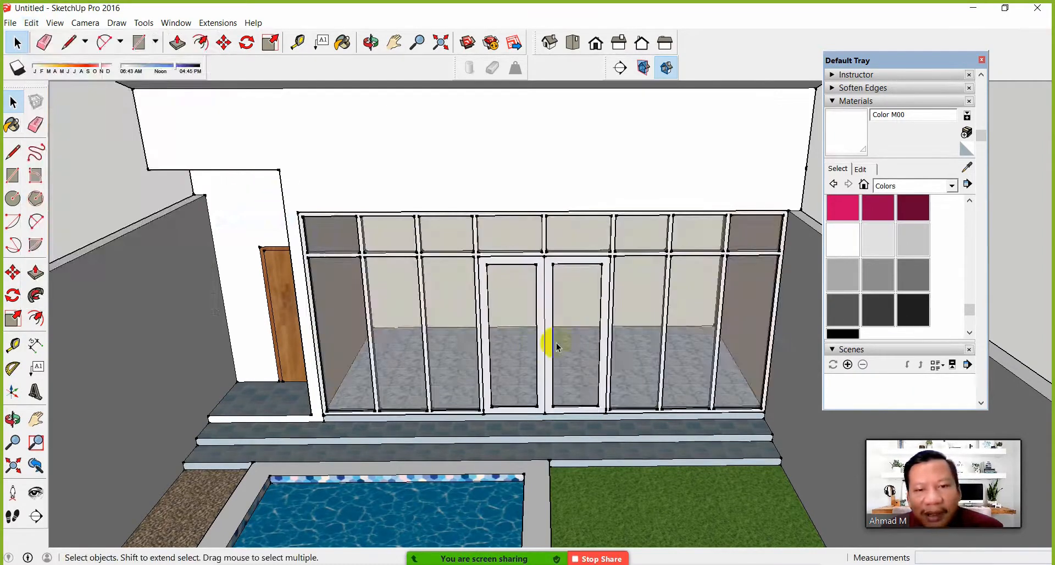
# Try to paint the door recess's front riser with Concrete Pavers Block Multi sampled from the steps, and undo the paint
pyautogui.moveTo(549, 396); pyautogui.dragTo(541, 383, button='middle')
pyautogui.scroll(2, 541, 383)
pyautogui.click(967, 166)
pyautogui.click(401, 405)
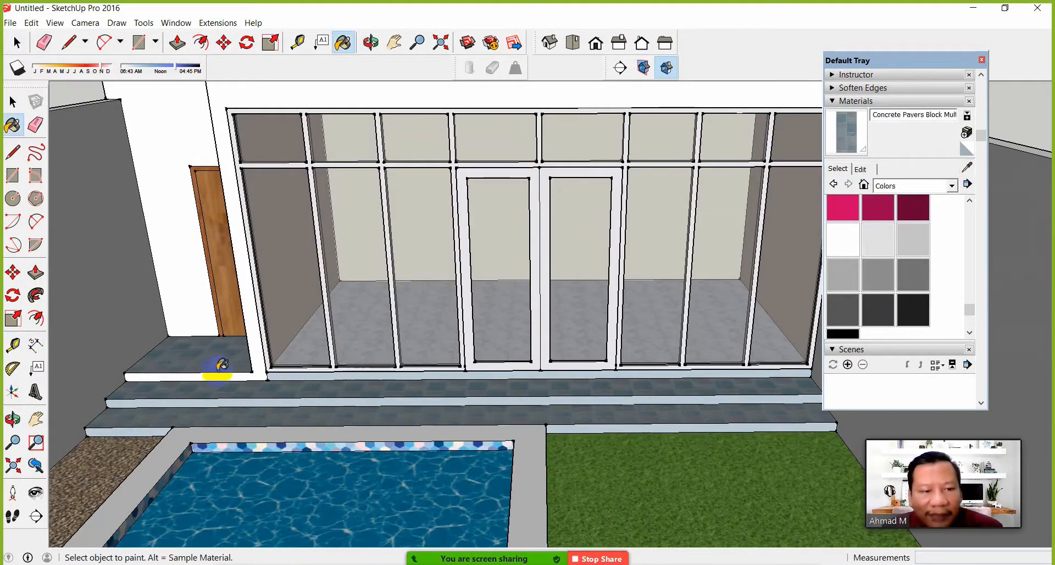
pyautogui.click(219, 375)
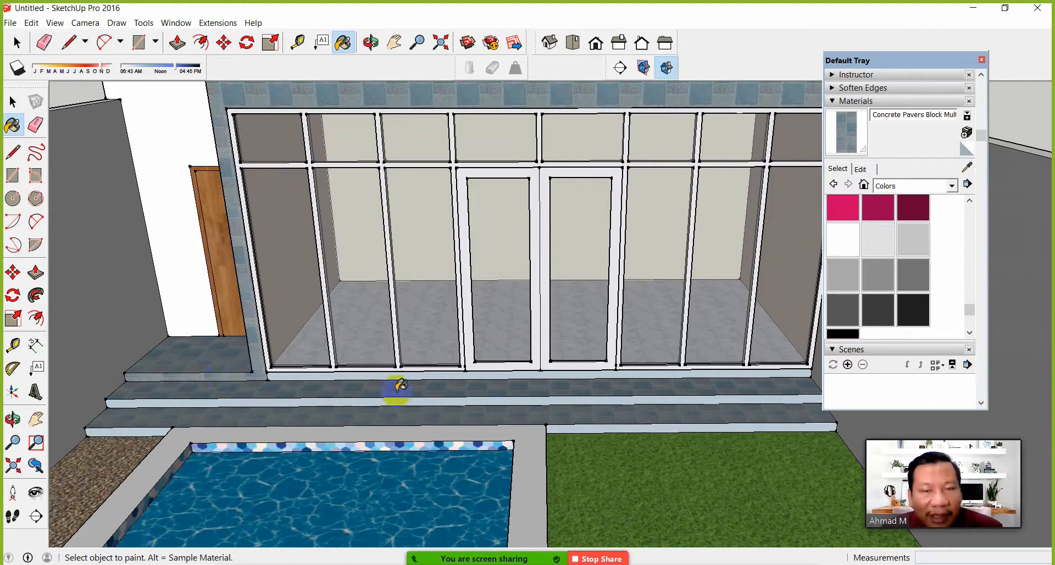
pyautogui.scroll(-1, 401, 386)
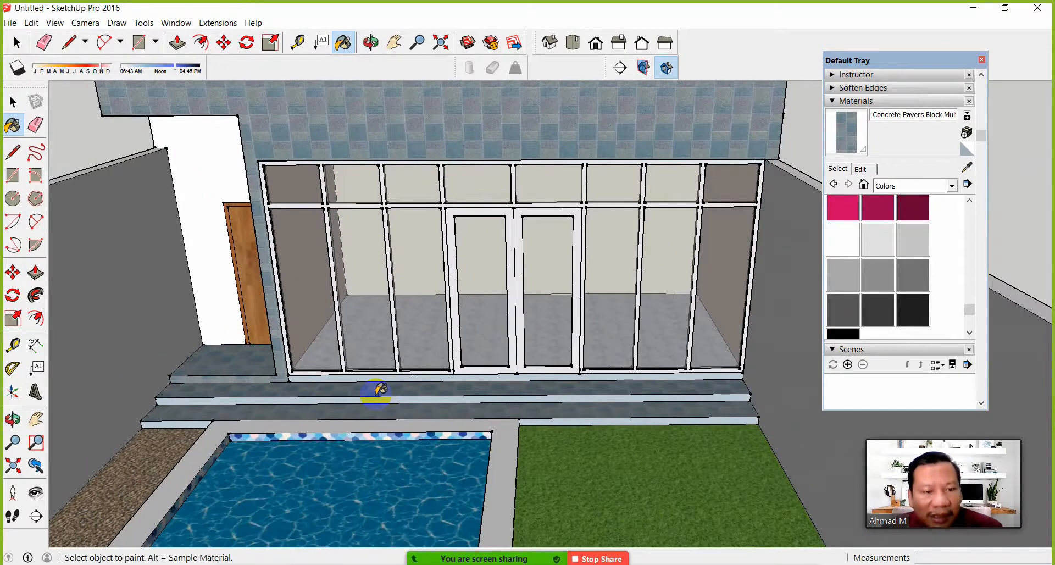
pyautogui.hotkey('ctrl', 'z')
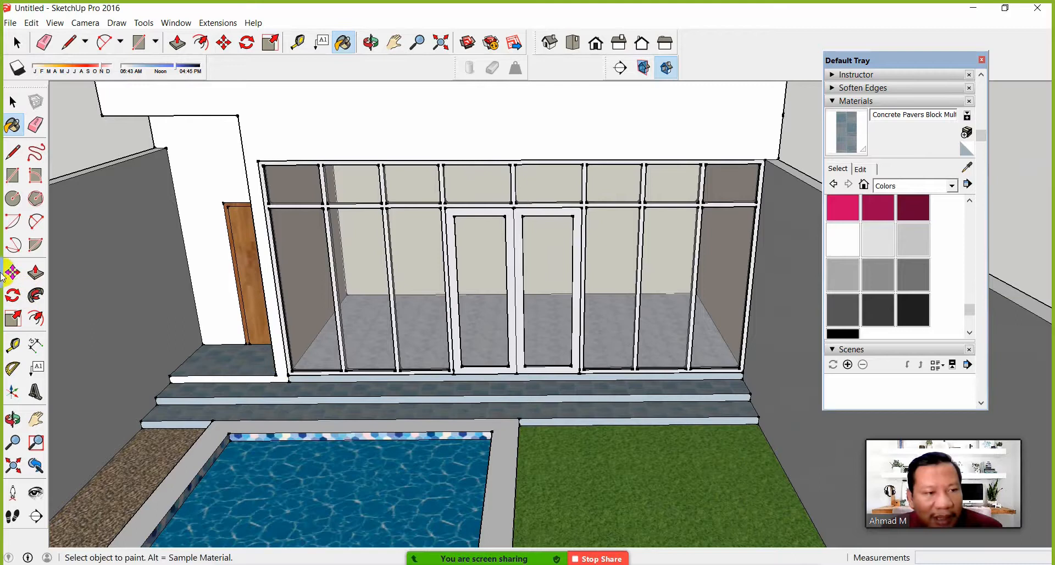
# Draw a 0.15 m line across the foot of the storefront's side wall and erase the short edge dividing the top riser
pyautogui.click(13, 151)
pyautogui.click(287, 378)
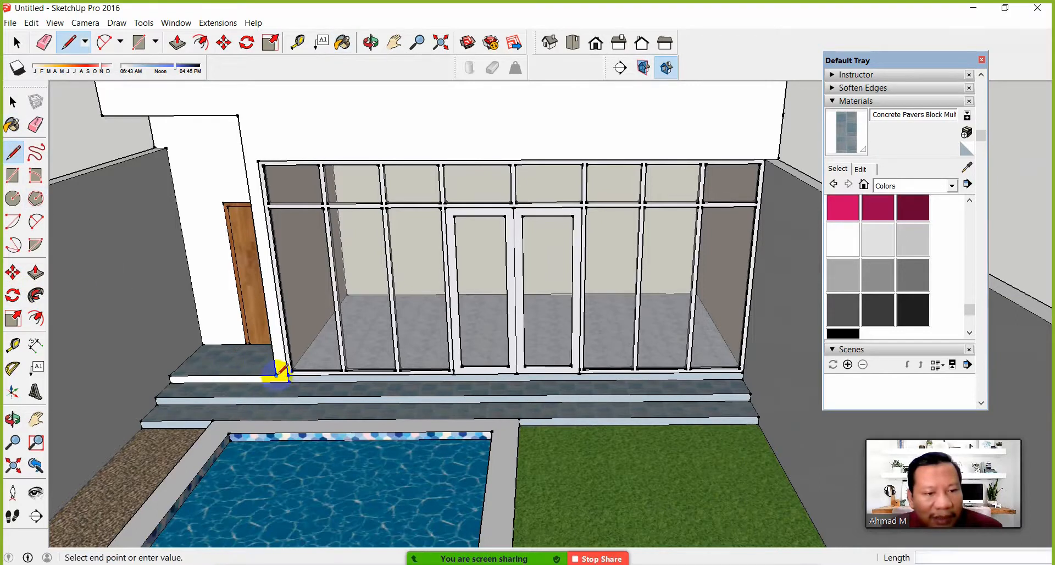
pyautogui.click(305, 378)
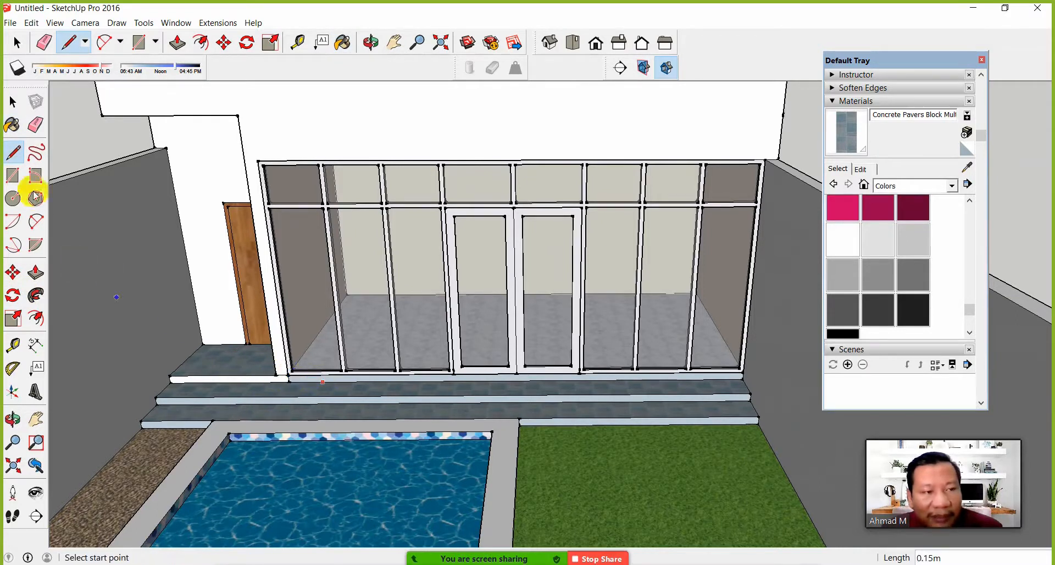
pyautogui.click(35, 125)
pyautogui.scroll(5, 301, 384)
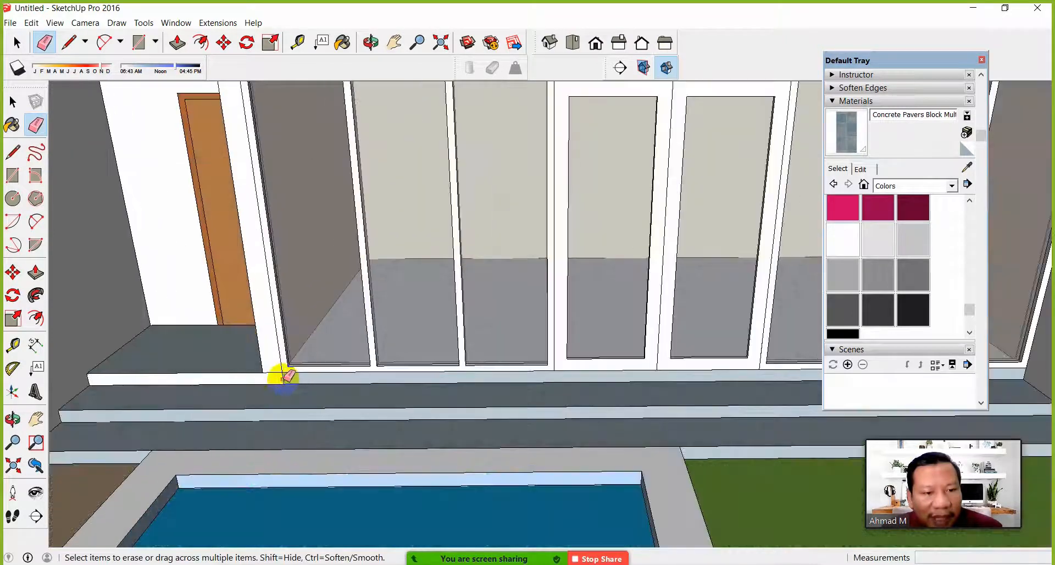
pyautogui.scroll(-3, 723, 360)
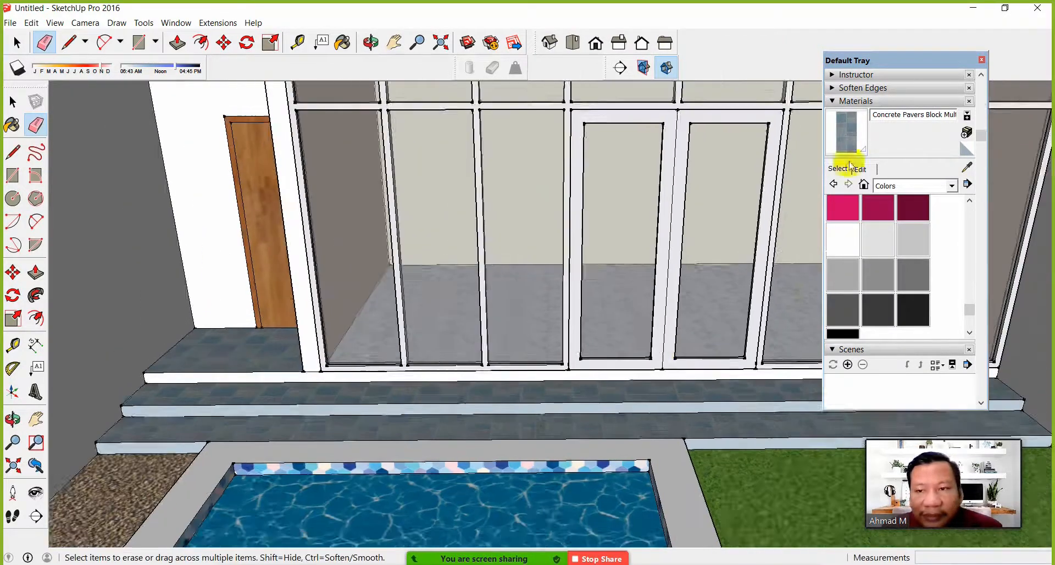
# Paint the risers of the three front steps with Concrete Pavers Block Multi
pyautogui.click(847, 131)
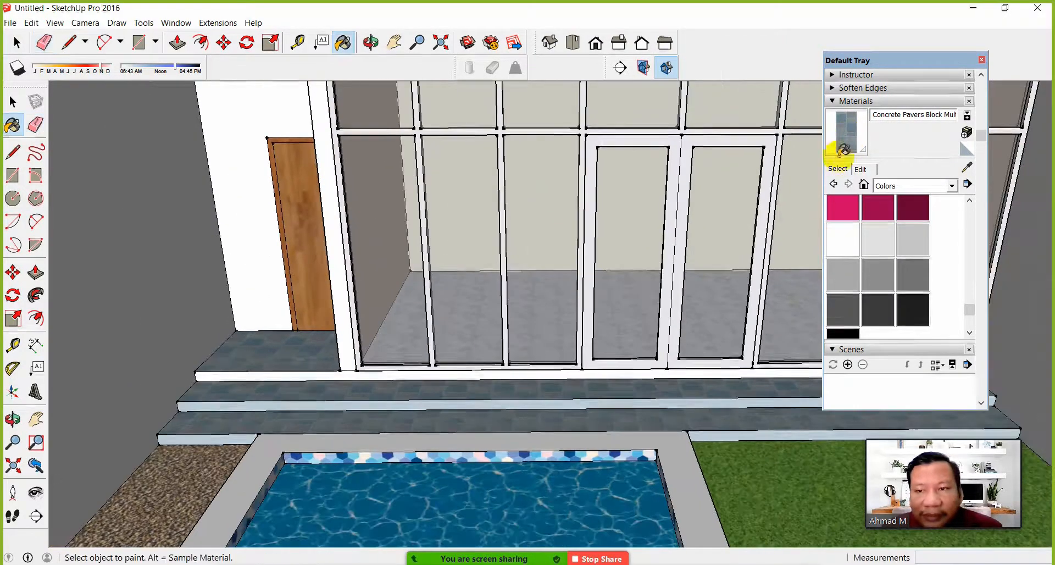
pyautogui.click(357, 374)
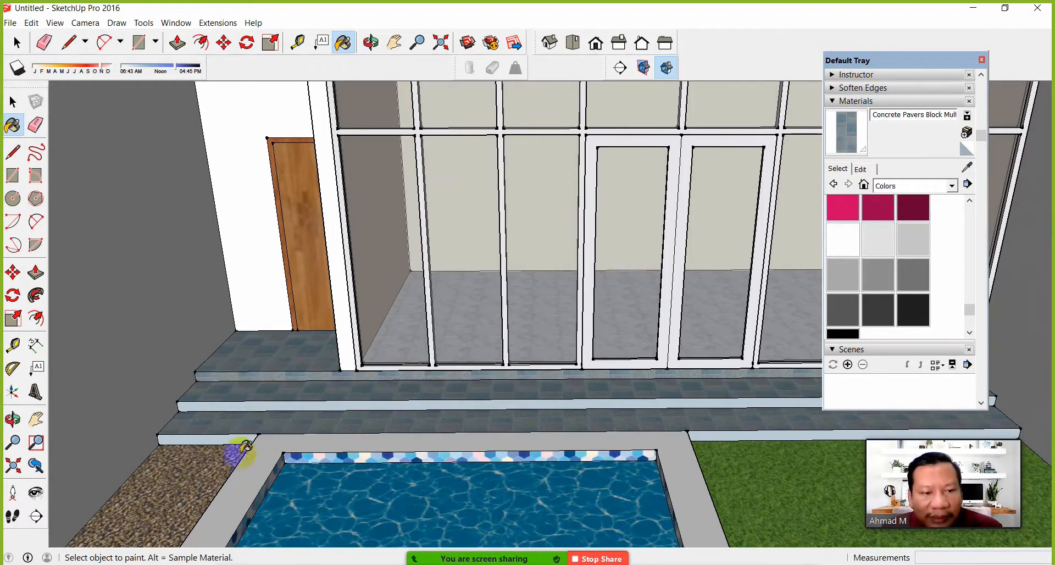
pyautogui.click(243, 406)
pyautogui.click(238, 438)
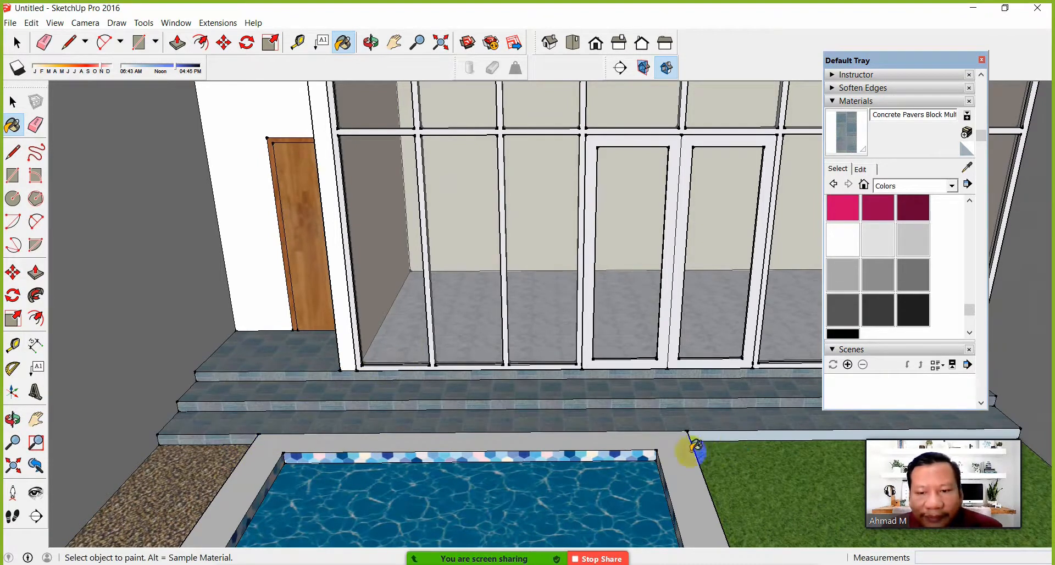
pyautogui.moveTo(612, 438)
pyautogui.mouseDown(button='middle')
pyautogui.moveTo(611, 389)
pyautogui.moveTo(605, 454)
pyautogui.moveTo(633, 426)
pyautogui.mouseUp(button='middle')
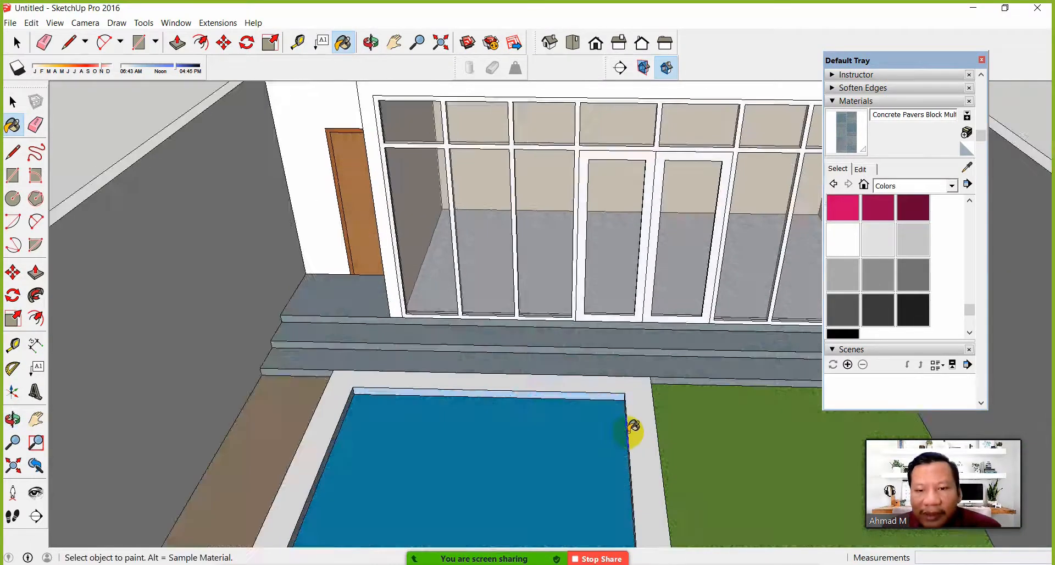
# Paint the pool's surrounding border with Tile Travertine 2 inch from the Tile collection
pyautogui.click(908, 187)
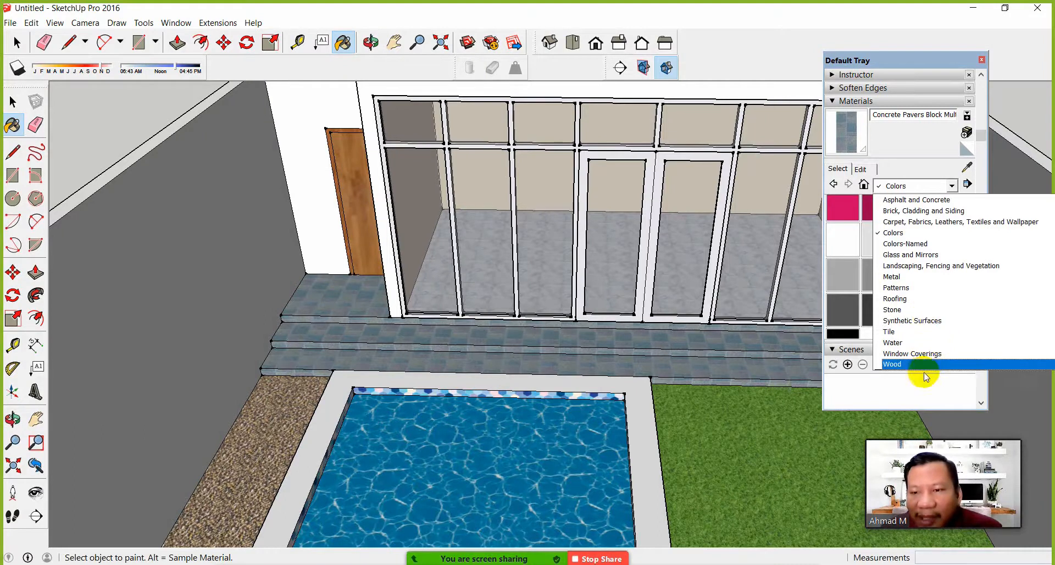
pyautogui.click(919, 332)
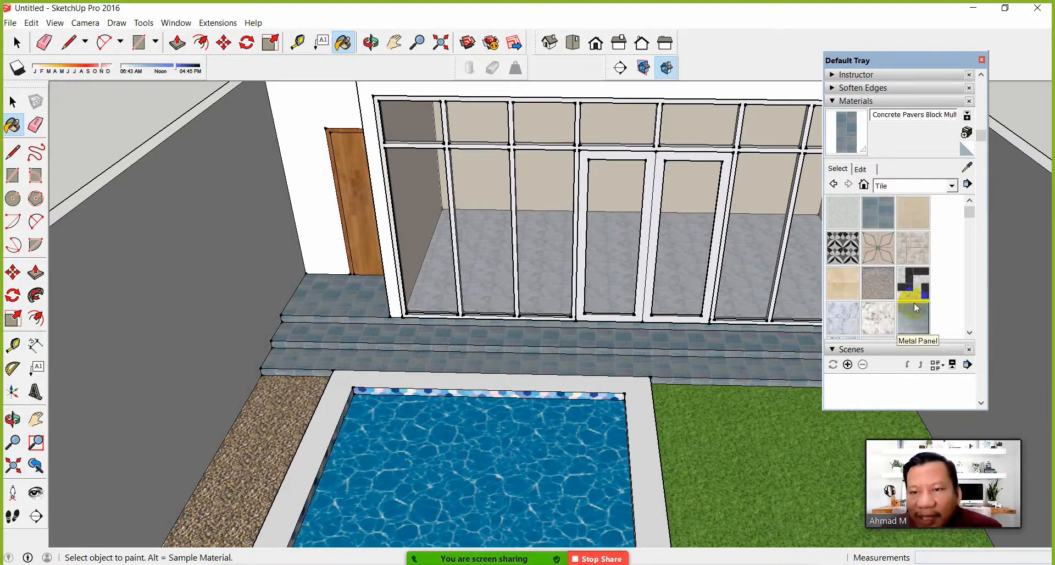
pyautogui.scroll(-2, 932, 311)
pyautogui.scroll(-4, 930, 308)
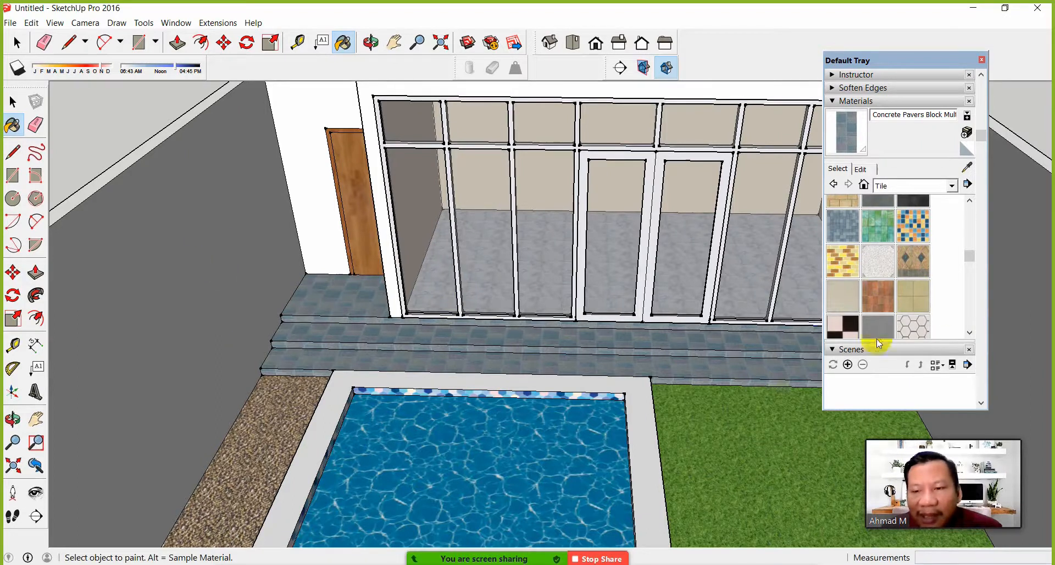
pyautogui.scroll(-2, 882, 305)
pyautogui.scroll(-2, 920, 310)
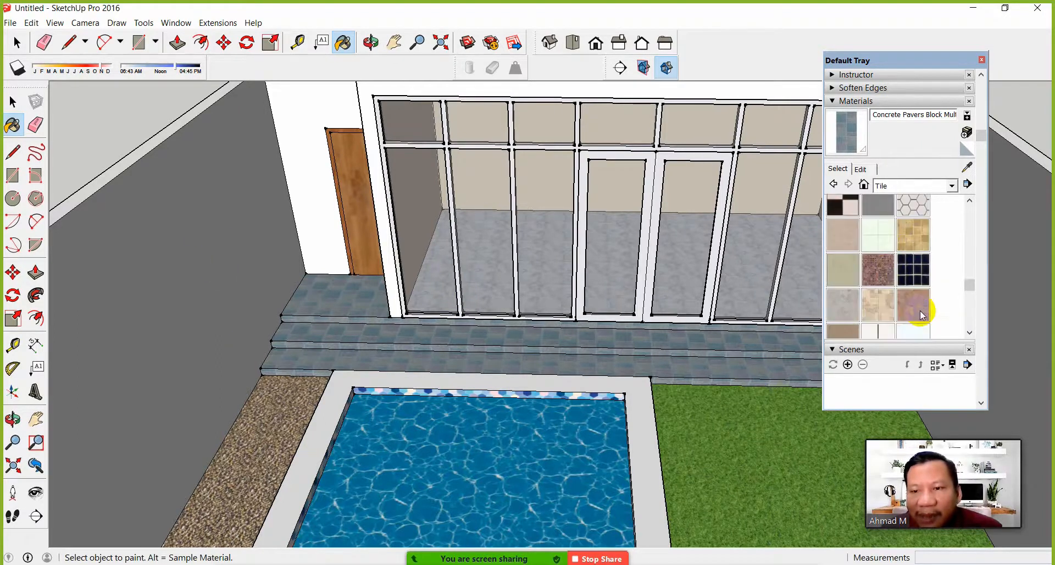
pyautogui.scroll(-2, 899, 308)
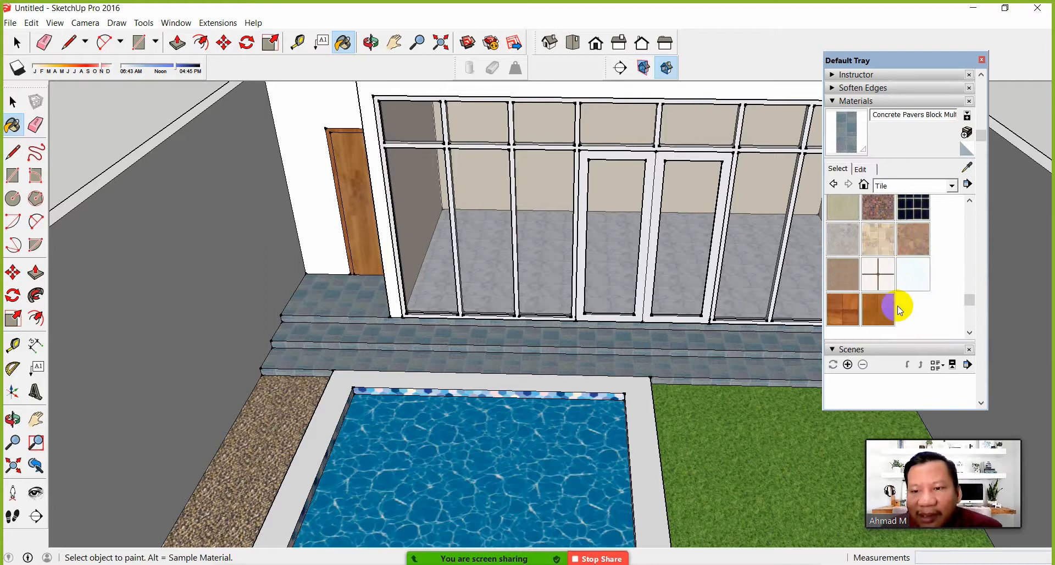
pyautogui.click(845, 239)
pyautogui.click(640, 403)
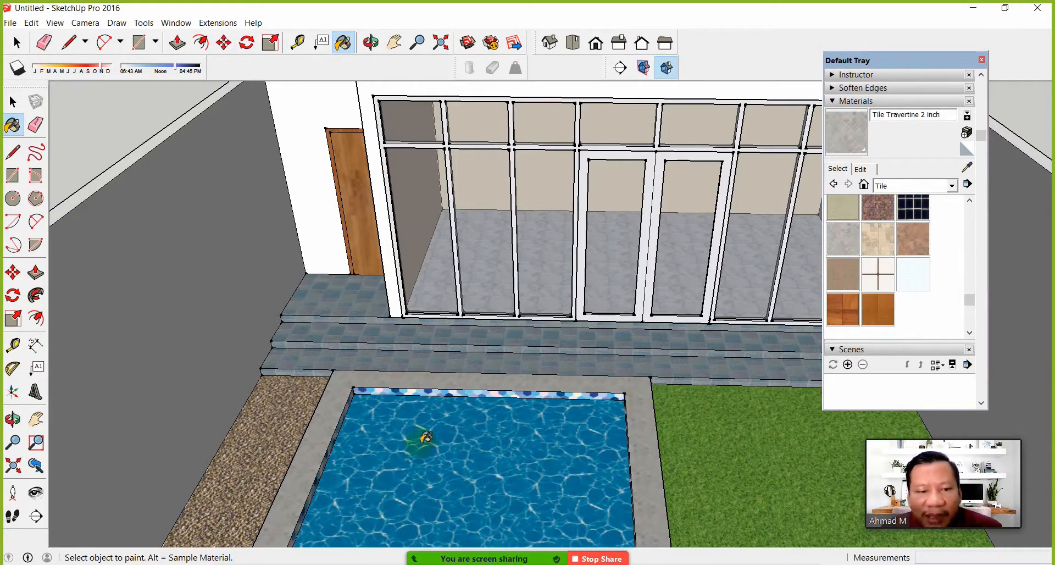
# Paint the upper front wall and the wall beside the wooden door with Color M02 from the Colors collection
pyautogui.press('o')
pyautogui.moveTo(453, 466); pyautogui.dragTo(465, 451, button='middle')
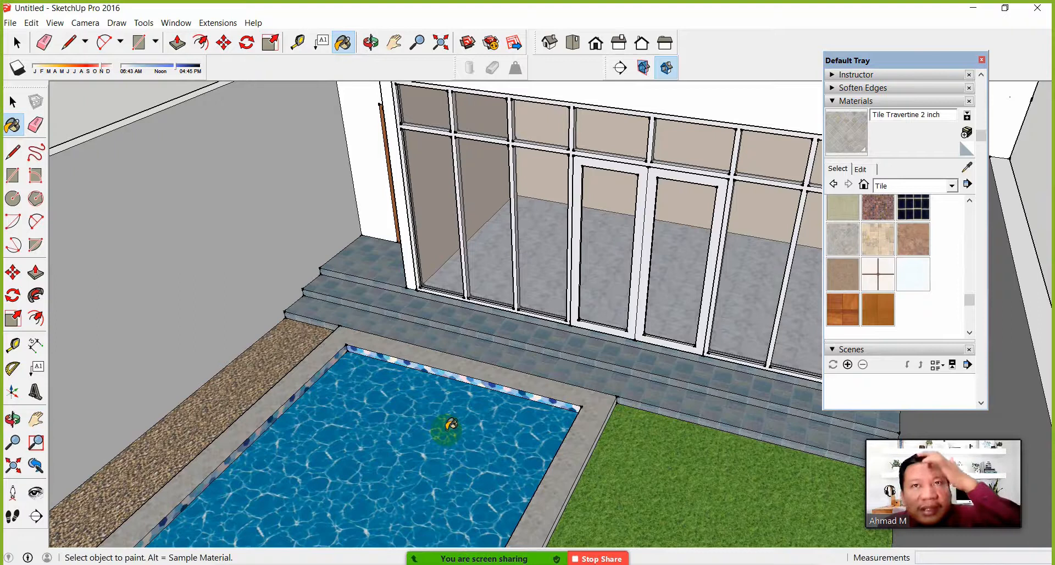
pyautogui.scroll(-3, 467, 401)
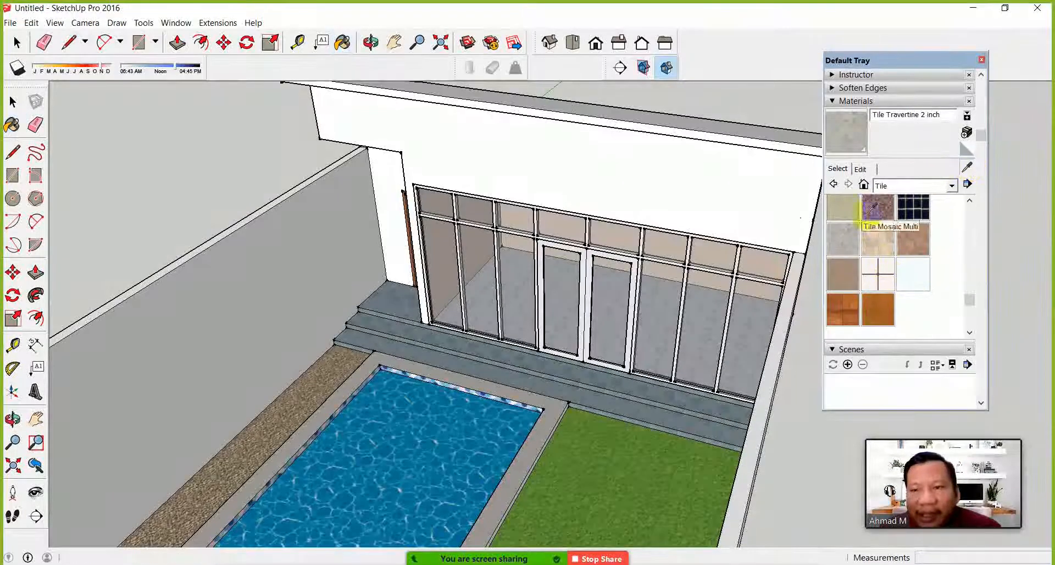
pyautogui.click(898, 185)
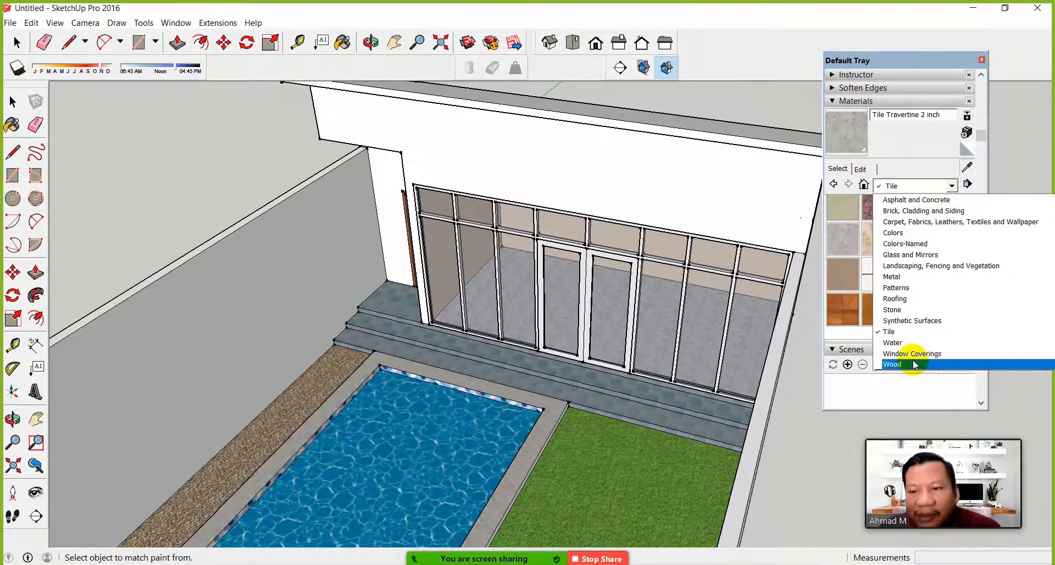
pyautogui.click(909, 233)
pyautogui.scroll(-10, 914, 302)
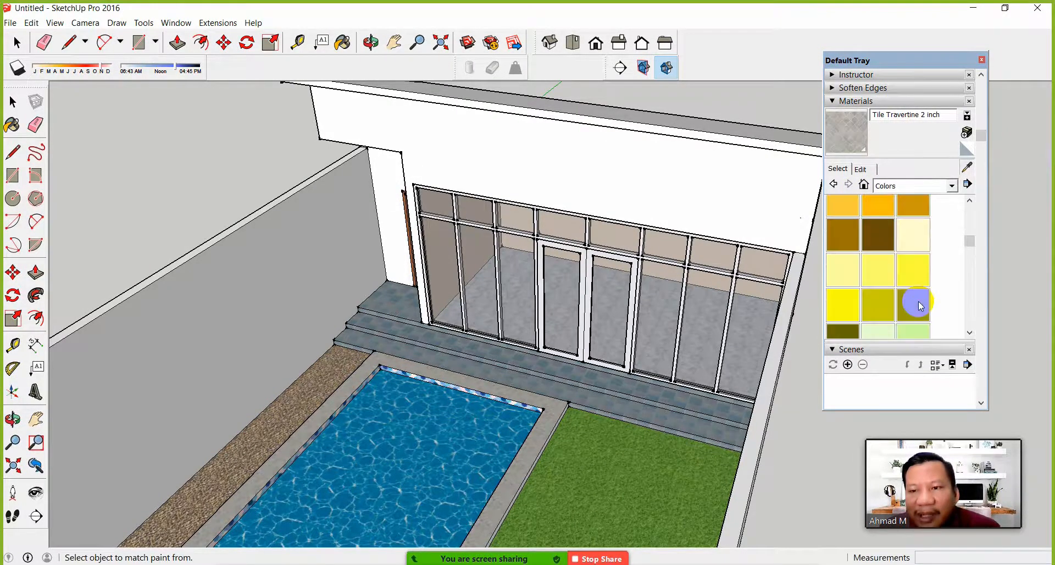
pyautogui.scroll(-5, 915, 301)
pyautogui.scroll(3, 878, 264)
pyautogui.click(850, 241)
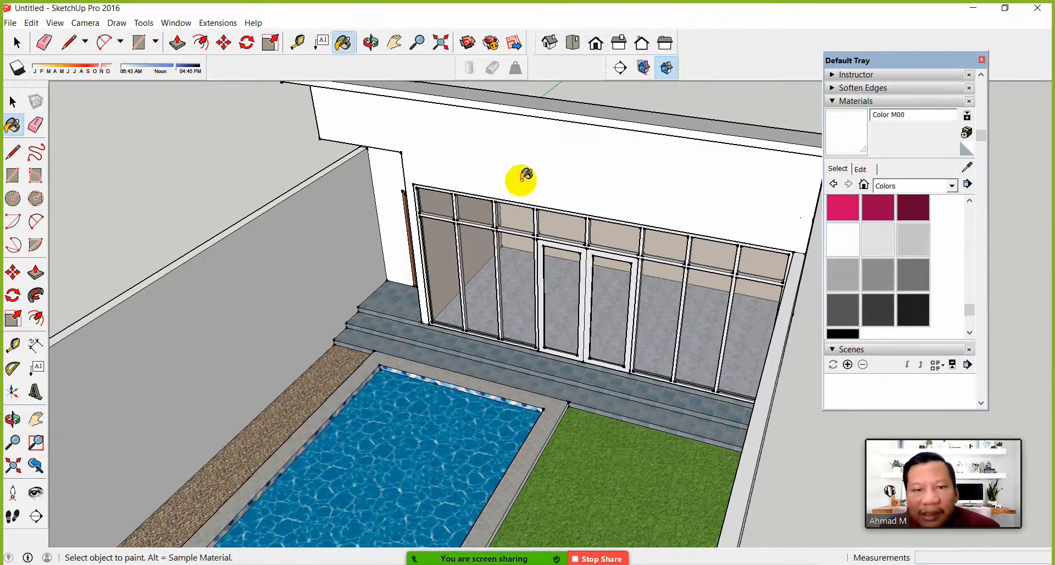
pyautogui.click(874, 244)
pyautogui.click(919, 241)
pyautogui.click(609, 199)
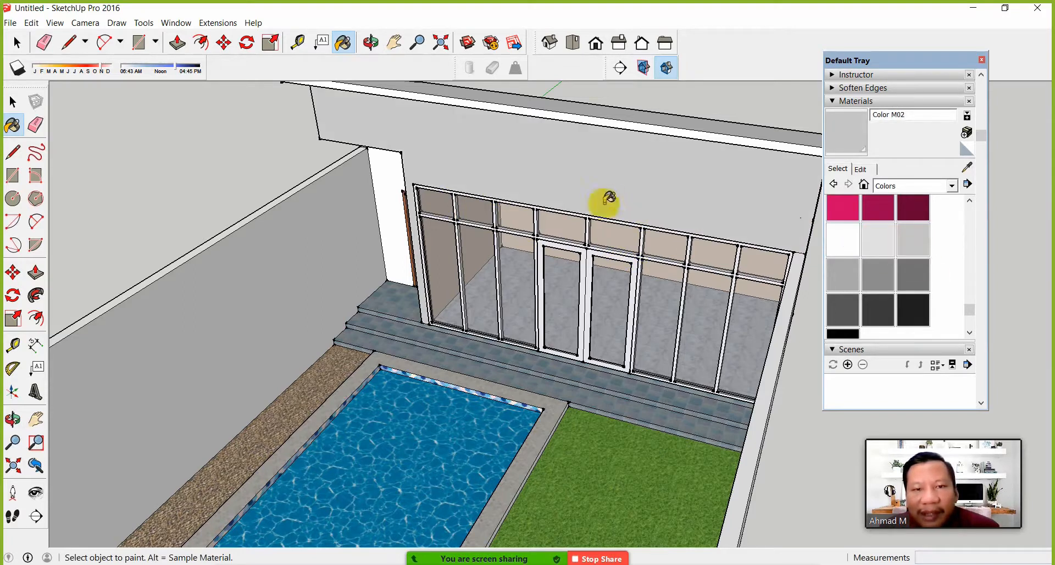
pyautogui.click(399, 200)
# Paint the yard's perimeter walls with Color M02
pyautogui.click(383, 271)
pyautogui.moveTo(737, 361)
pyautogui.mouseDown(button='middle')
pyautogui.moveTo(754, 381)
pyautogui.moveTo(784, 368)
pyautogui.mouseUp(button='middle')
pyautogui.moveTo(665, 345)
pyautogui.mouseDown(button='middle')
pyautogui.moveTo(348, 356)
pyautogui.moveTo(377, 390)
pyautogui.moveTo(518, 348)
pyautogui.moveTo(503, 361)
pyautogui.moveTo(554, 352)
pyautogui.mouseUp(button='middle')
pyautogui.click(345, 354)
pyautogui.click(574, 379)
# Paint the upper front wall and the wall around the wooden side door with Color M00
pyautogui.moveTo(671, 330)
pyautogui.mouseDown(button='middle')
pyautogui.moveTo(172, 324)
pyautogui.moveTo(77, 291)
pyautogui.mouseUp(button='middle')
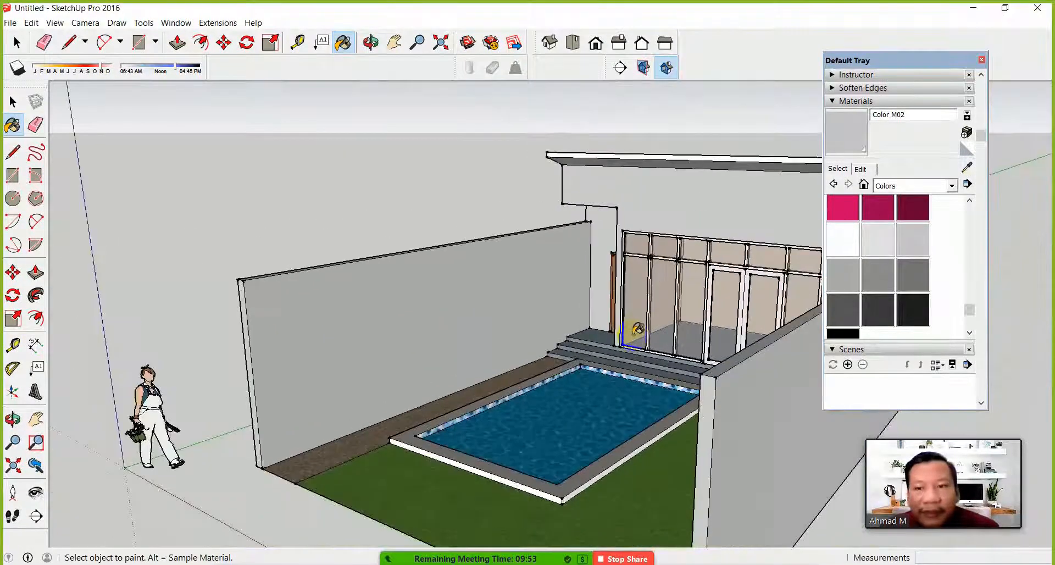
pyautogui.scroll(-6, 636, 330)
pyautogui.keyDown('shift'); pyautogui.moveTo(726, 333); pyautogui.dragTo(653, 356, button='middle'); pyautogui.keyUp('shift')
pyautogui.scroll(1, 652, 355)
pyautogui.moveTo(652, 318); pyautogui.dragTo(761, 371, button='middle')
pyautogui.scroll(2, 750, 347)
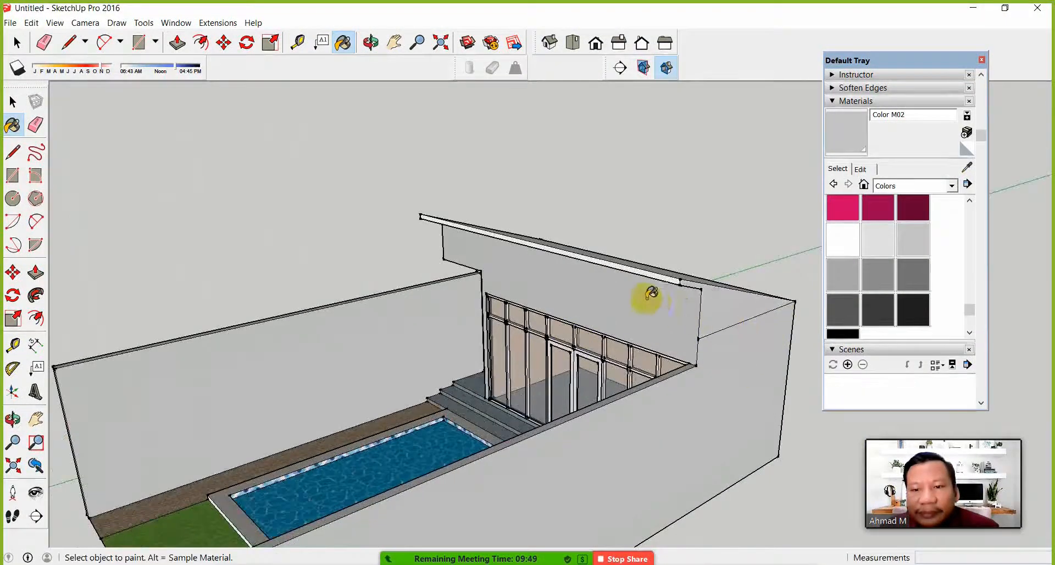
pyautogui.moveTo(651, 294); pyautogui.dragTo(780, 288, button='middle')
pyautogui.click(842, 239)
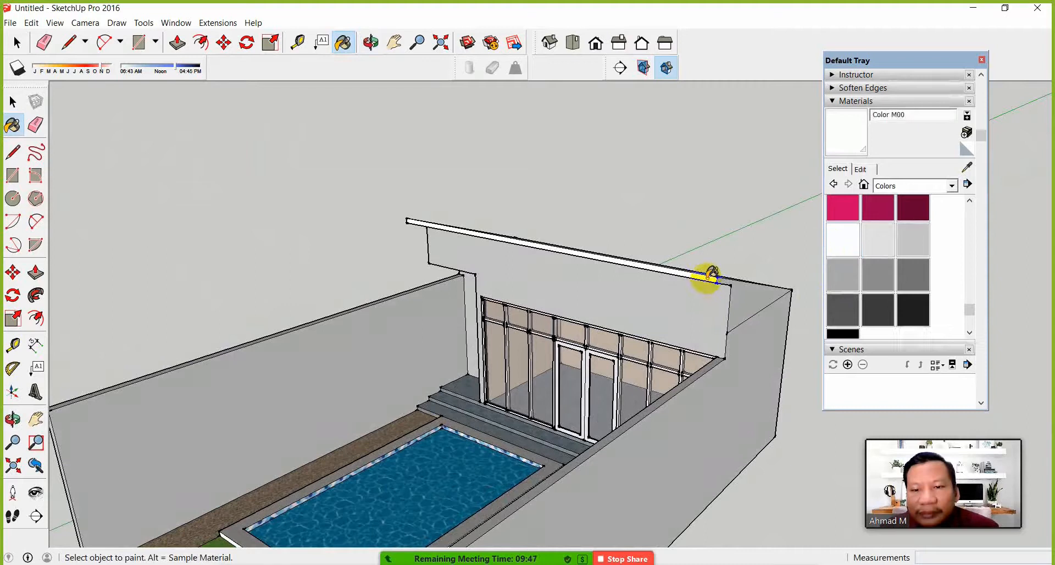
pyautogui.moveTo(547, 340); pyautogui.dragTo(676, 323, button='middle')
pyautogui.click(667, 292)
pyautogui.moveTo(633, 297); pyautogui.dragTo(679, 194, button='middle')
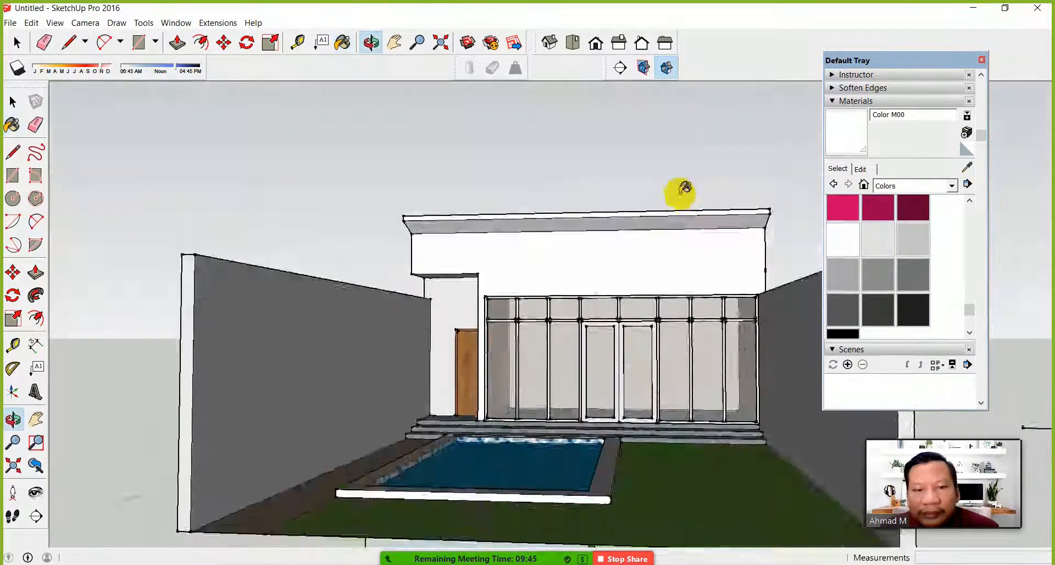
pyautogui.click(455, 302)
# Compare Color M01 with Color M00 and sample Color M02 from the building's side wall
pyautogui.moveTo(461, 302)
pyautogui.mouseDown(button='middle')
pyautogui.moveTo(490, 306)
pyautogui.moveTo(469, 282)
pyautogui.moveTo(383, 336)
pyautogui.moveTo(478, 376)
pyautogui.mouseUp(button='middle')
pyautogui.click(878, 240)
pyautogui.click(848, 244)
pyautogui.click(882, 243)
pyautogui.click(849, 243)
pyautogui.click(882, 242)
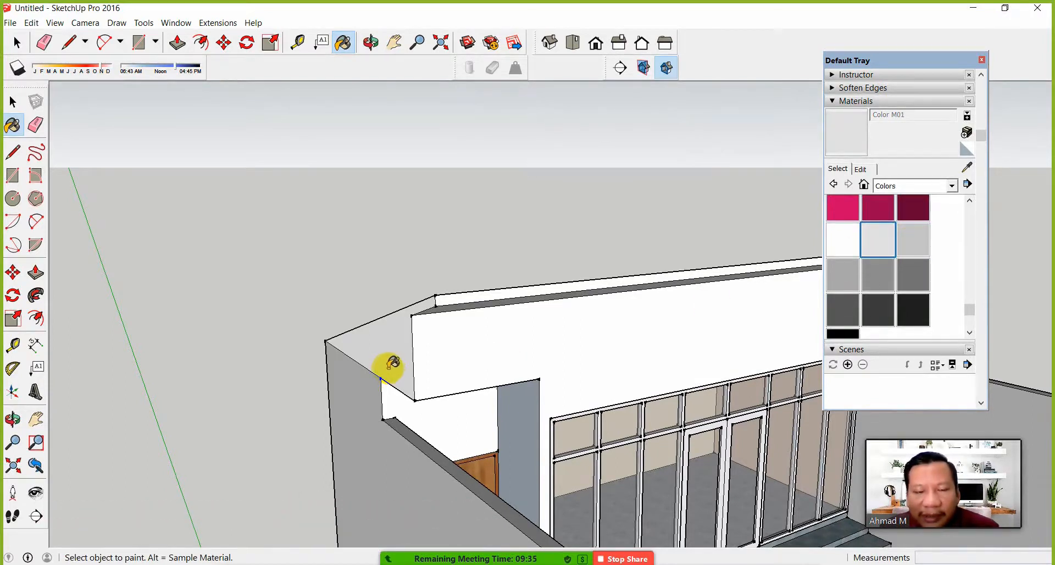
pyautogui.click(967, 167)
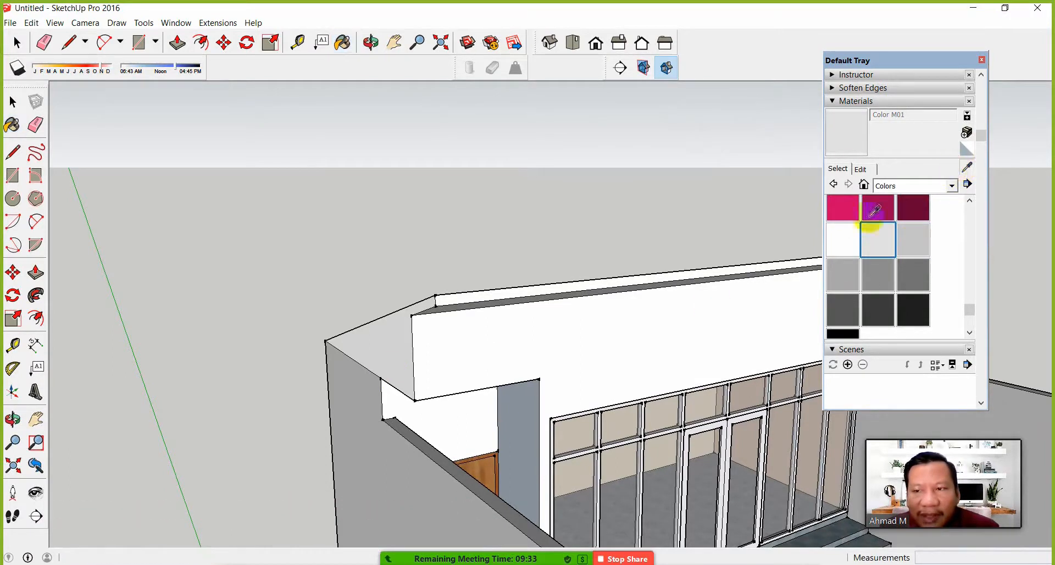
pyautogui.click(343, 396)
pyautogui.moveTo(430, 349)
pyautogui.mouseDown(button='middle')
pyautogui.moveTo(459, 323)
pyautogui.moveTo(587, 415)
pyautogui.moveTo(714, 308)
pyautogui.mouseUp(button='middle')
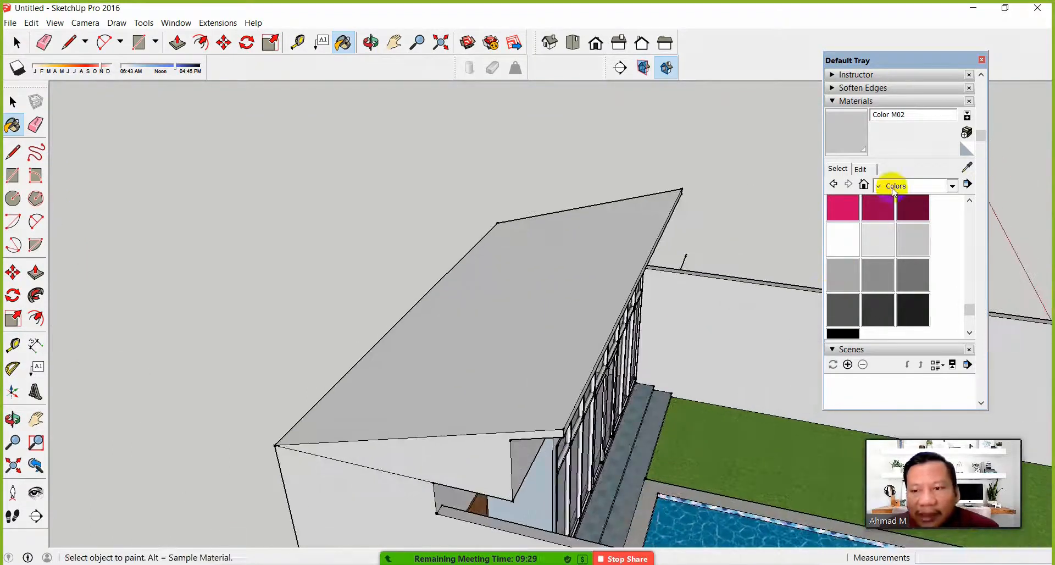
# Paint the top face of the sloped roof with Roofing Shingles Asphalt from the Roofing collection
pyautogui.click(893, 187)
pyautogui.click(919, 334)
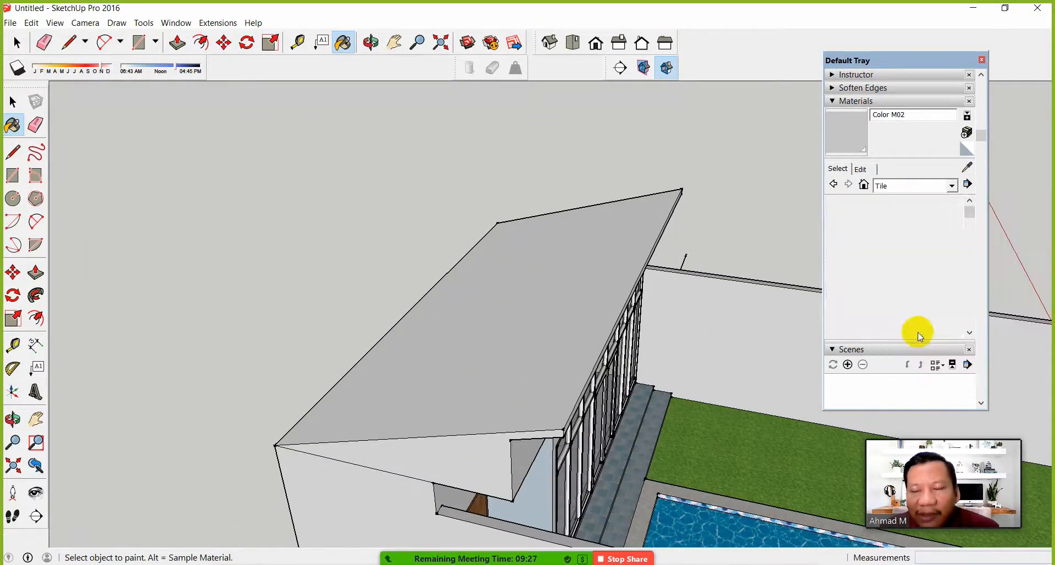
pyautogui.click(910, 187)
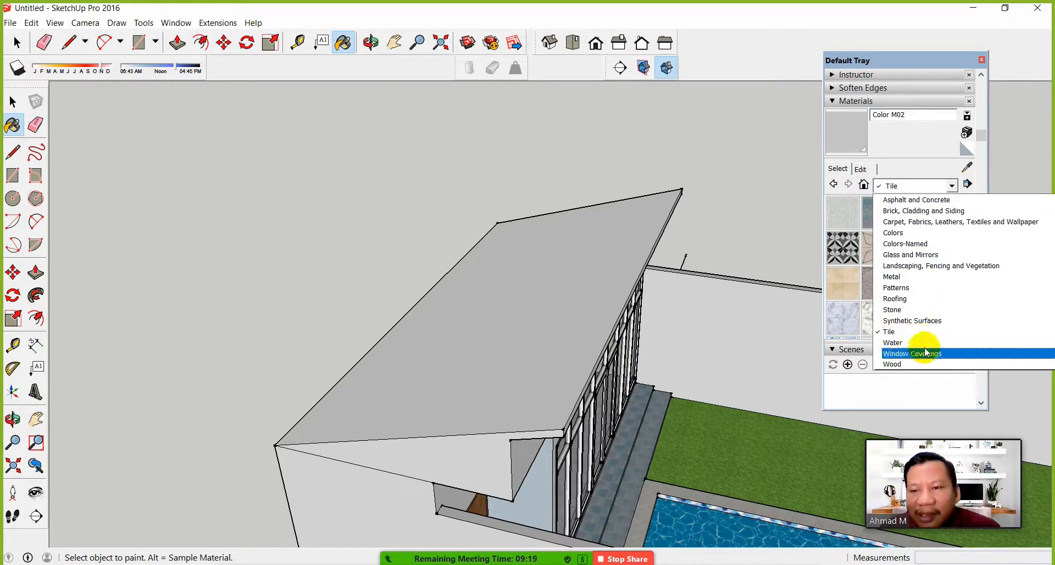
pyautogui.click(920, 298)
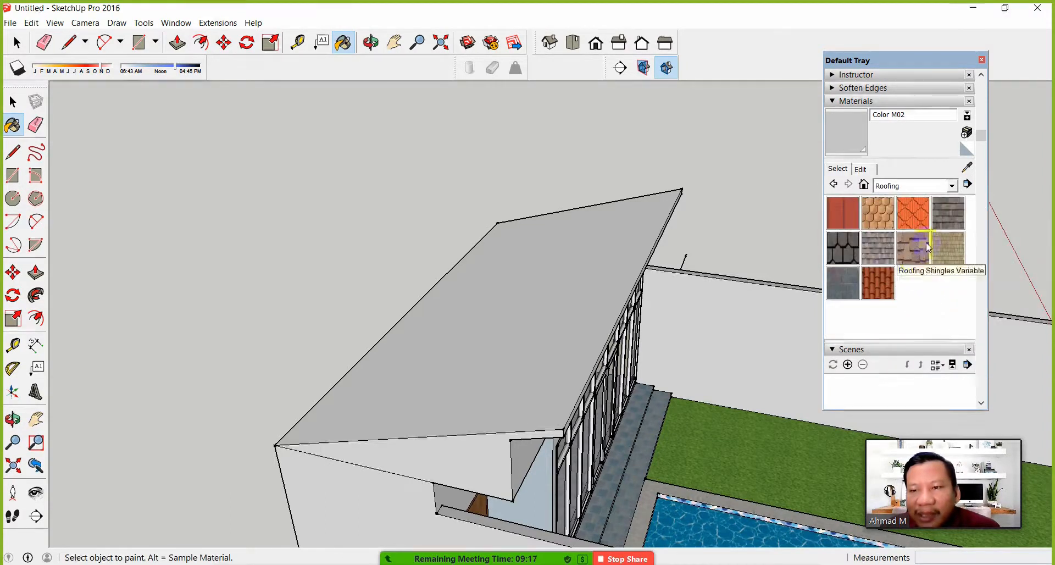
pyautogui.click(948, 220)
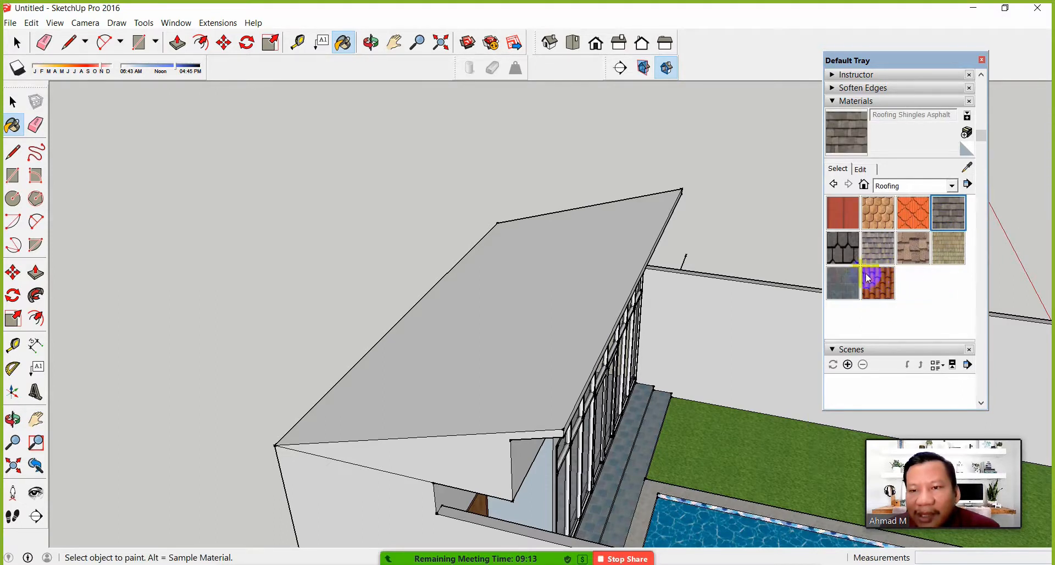
pyautogui.click(552, 307)
pyautogui.moveTo(493, 389)
pyautogui.mouseDown(button='middle')
pyautogui.moveTo(619, 334)
pyautogui.moveTo(565, 343)
pyautogui.moveTo(351, 305)
pyautogui.moveTo(504, 328)
pyautogui.moveTo(511, 348)
pyautogui.moveTo(509, 320)
pyautogui.mouseUp(button='middle')
pyautogui.scroll(-2, 515, 350)
pyautogui.keyDown('shift'); pyautogui.moveTo(522, 405); pyautogui.dragTo(527, 330, button='middle'); pyautogui.keyUp('shift')
pyautogui.scroll(1, 548, 363)
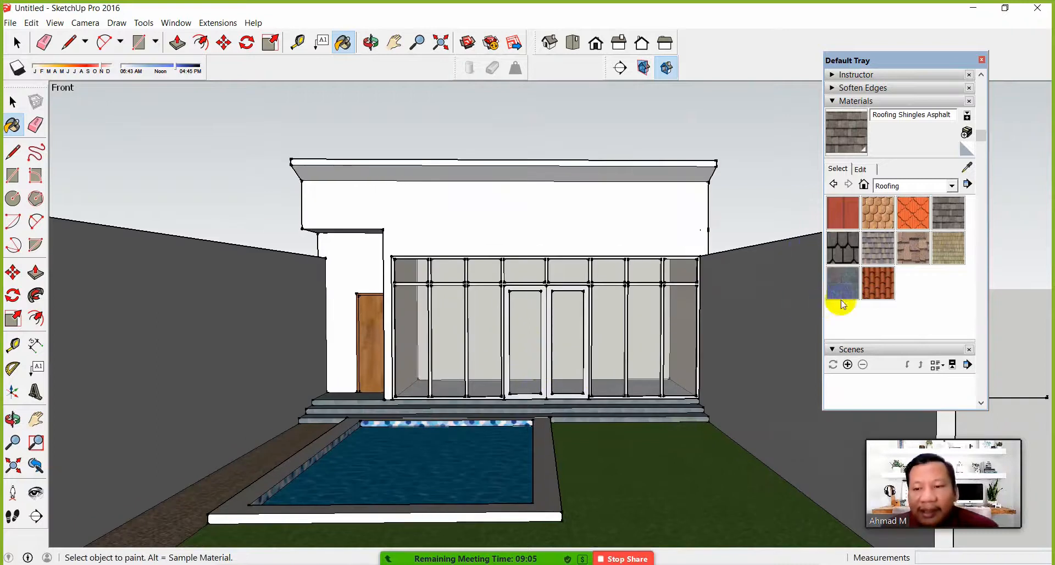